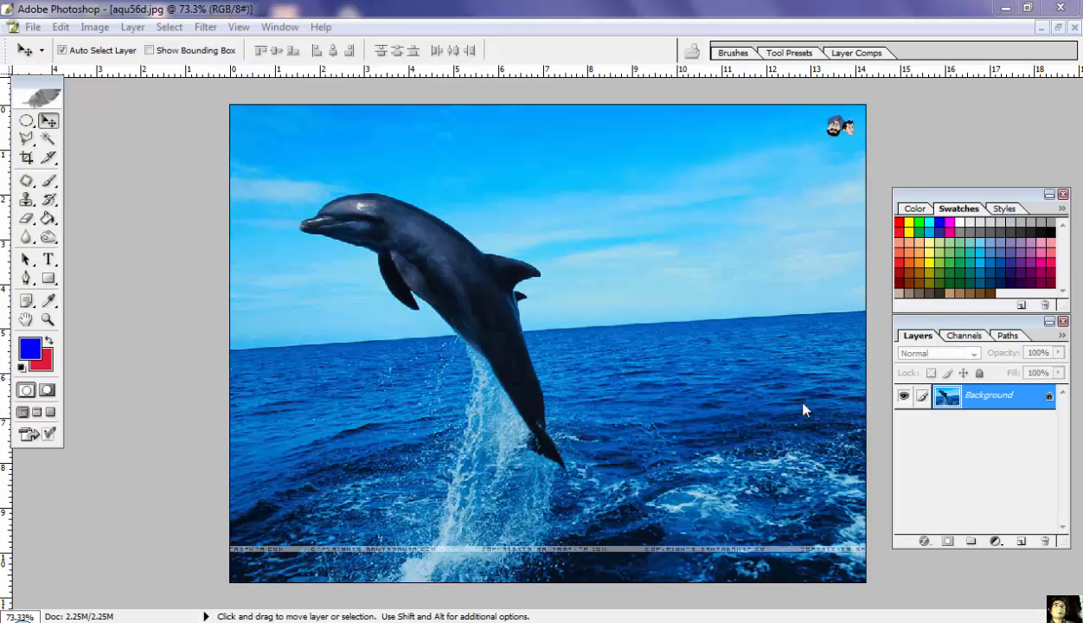
Step: Convert the locked Background into the regular layer Layer 0 and duplicate it as Layer 0 copy
double_click(1041, 400)
click(684, 292)
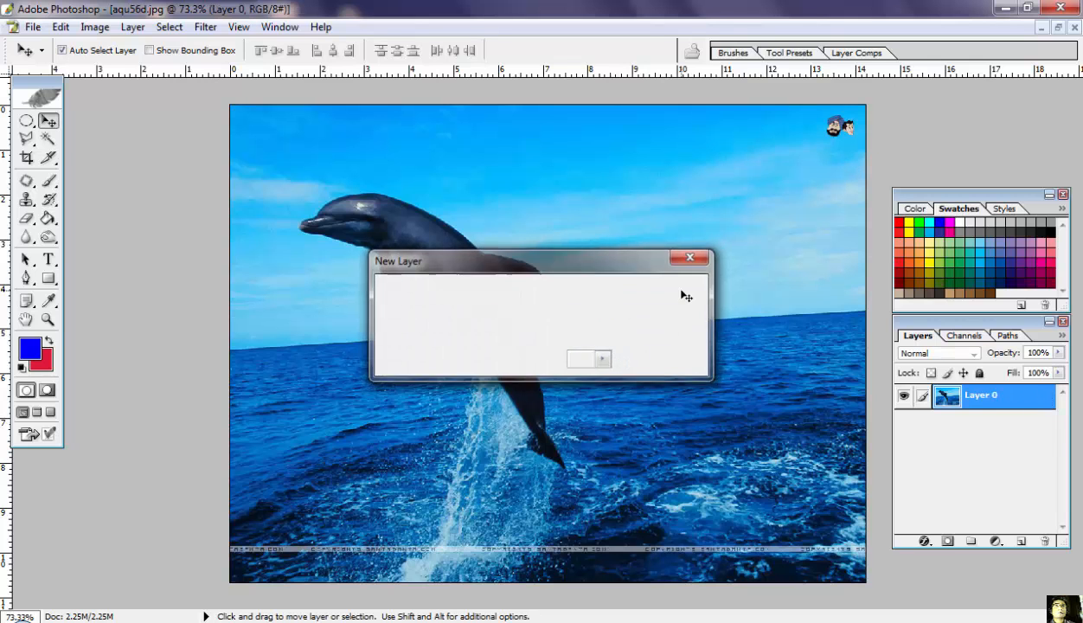
right_click(967, 399)
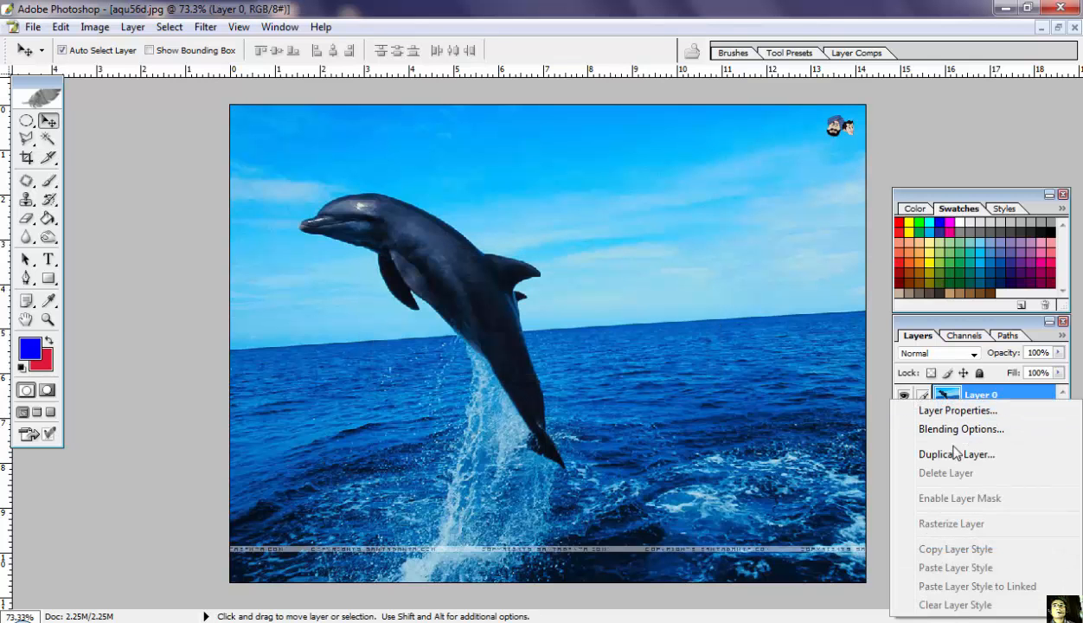
click(956, 453)
click(679, 275)
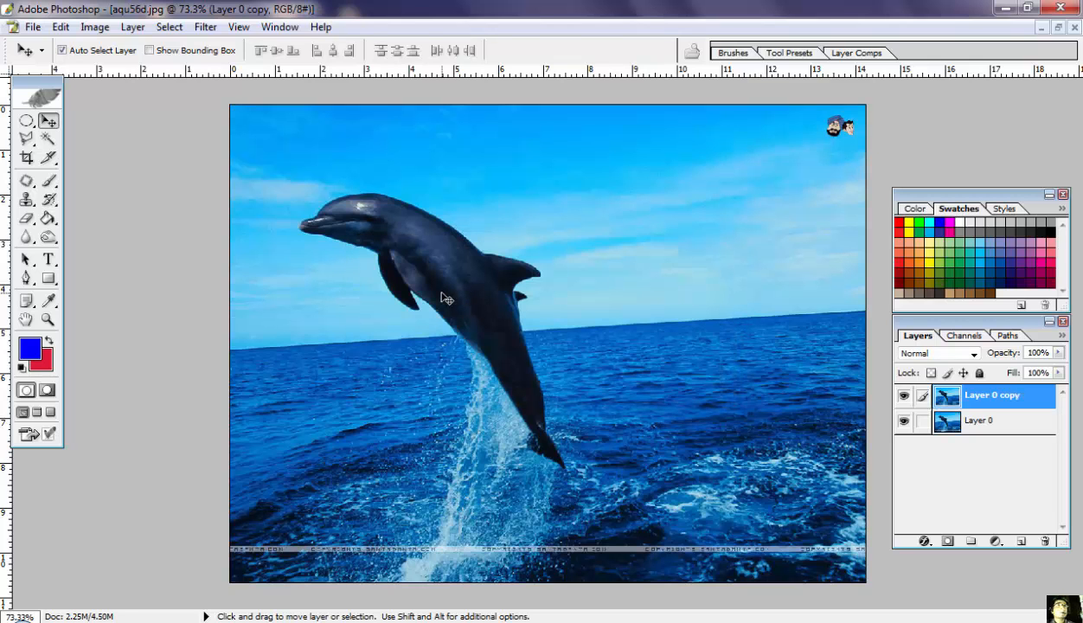
Step: Start a Pen tool path at the dolphin's tail and trace the lower edge of the fluke to its tip
click(26, 277)
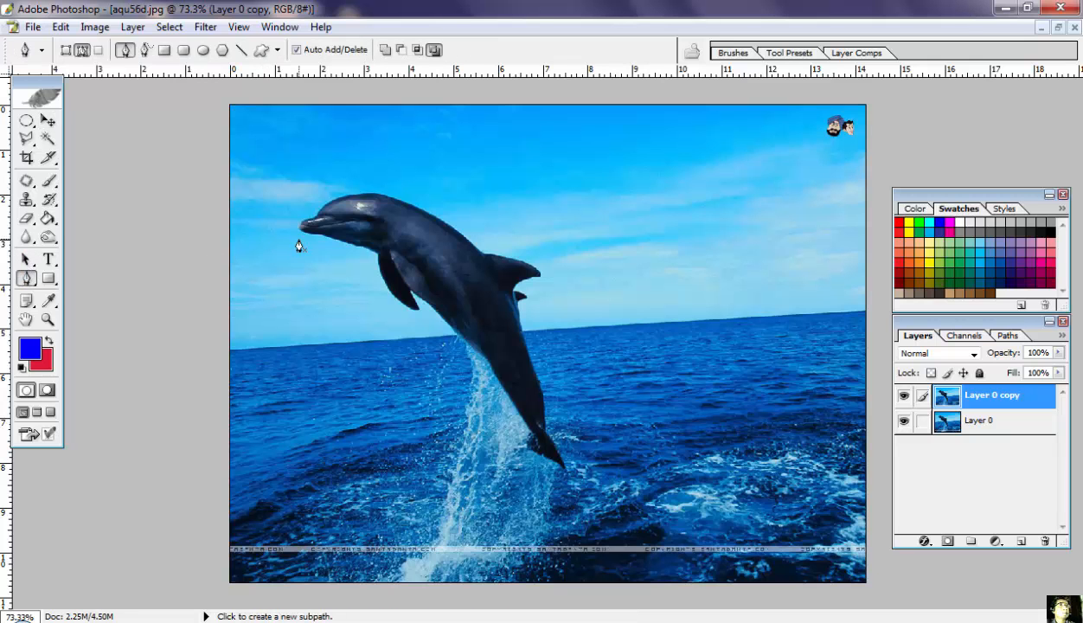
scroll(300, 244, down, 2)
scroll(300, 244, up, 3)
scroll(300, 244, up, 2)
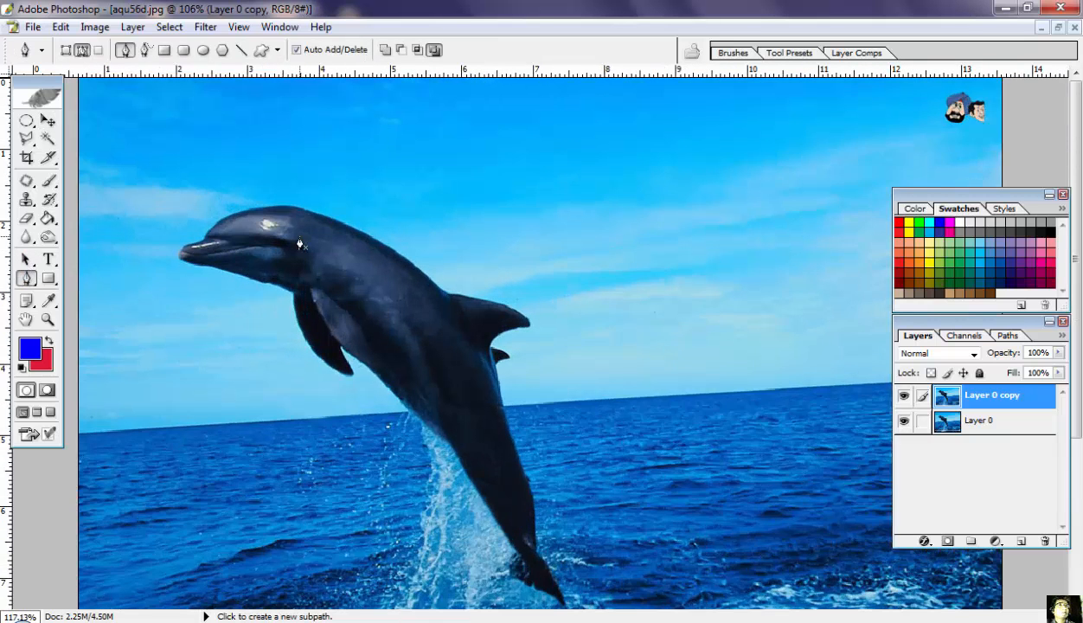
drag(355, 236, 350, 186)
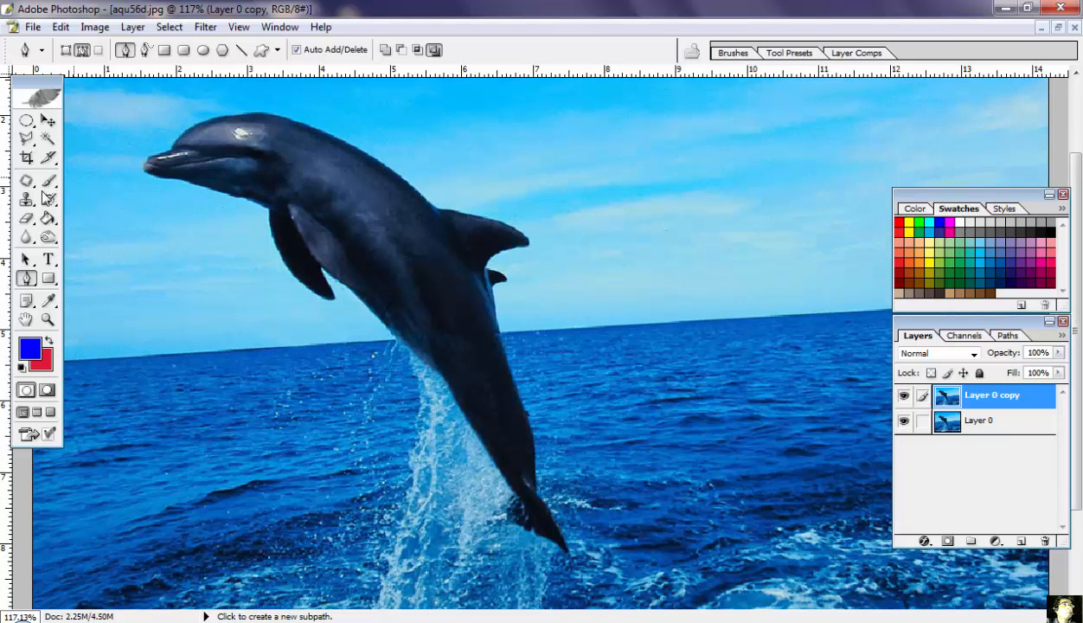
click(488, 531)
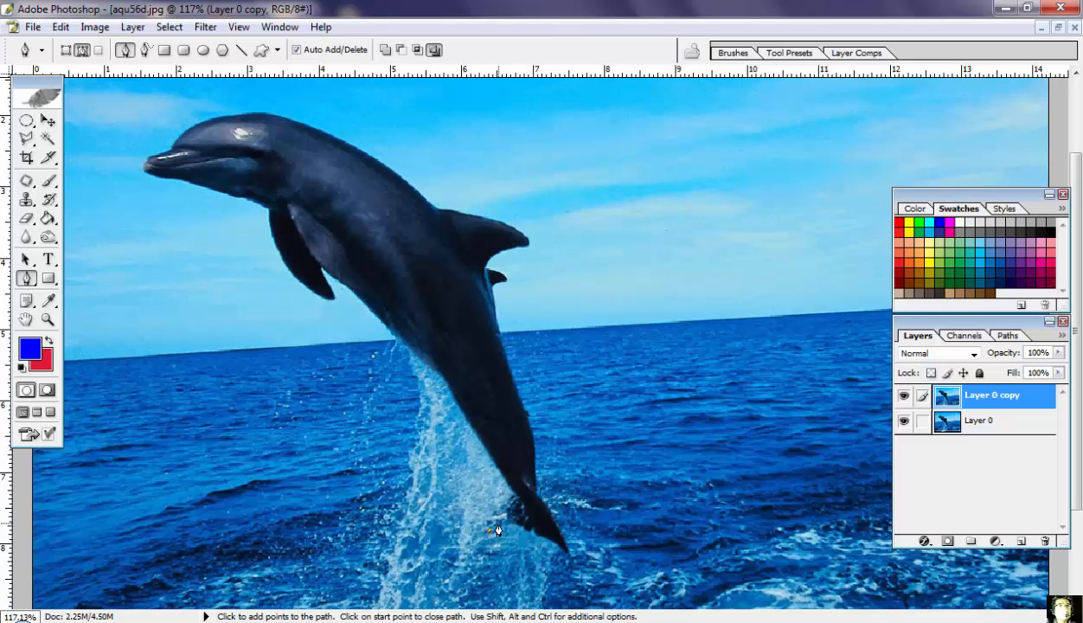
click(499, 524)
click(511, 524)
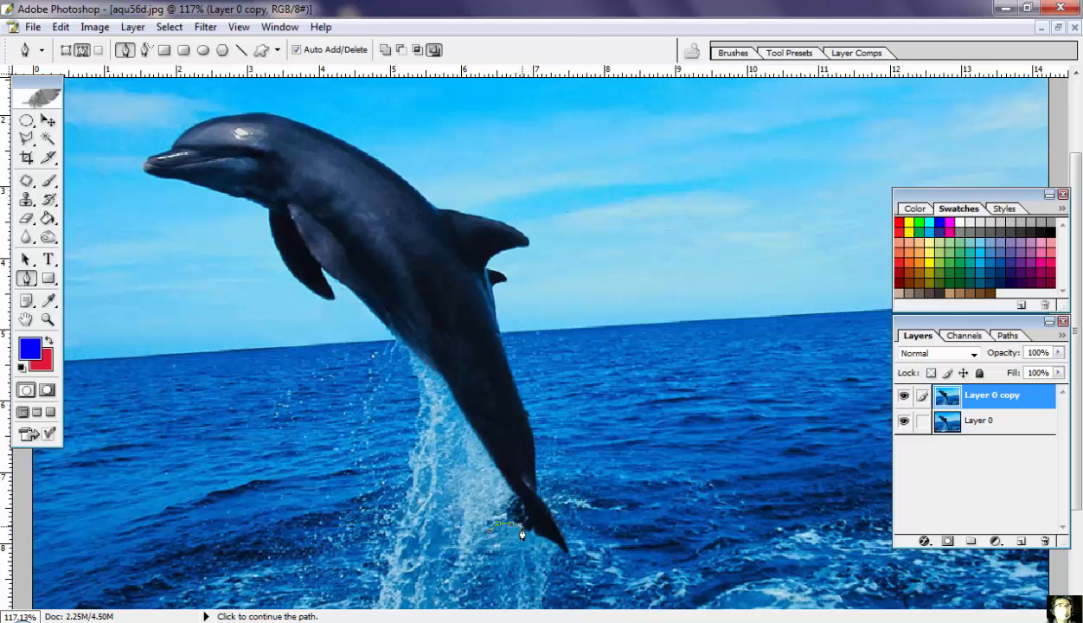
click(522, 528)
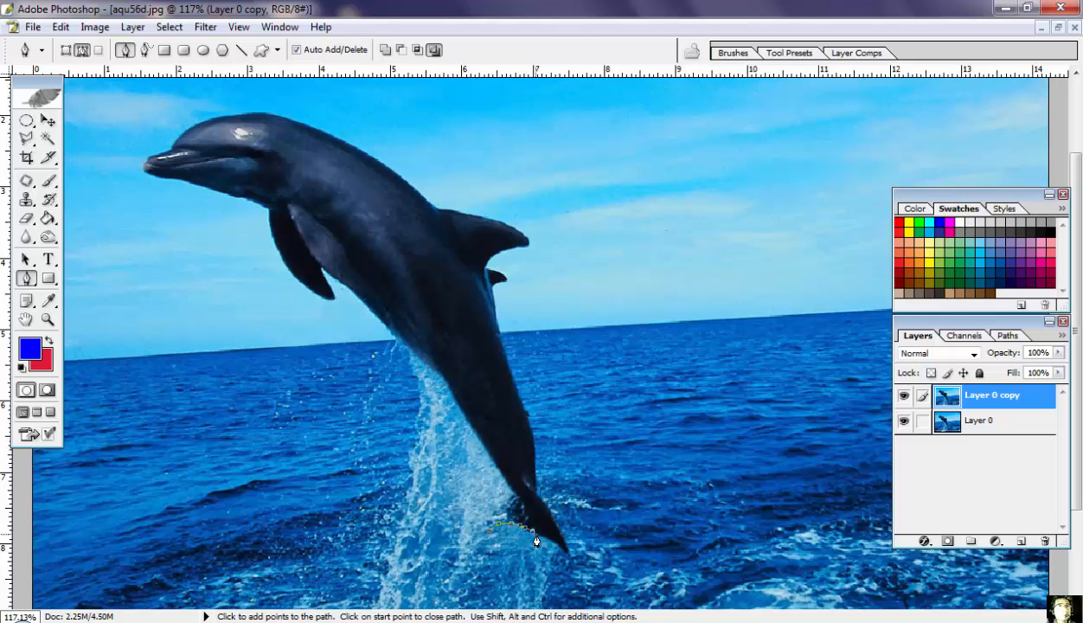
click(538, 533)
click(551, 540)
click(565, 551)
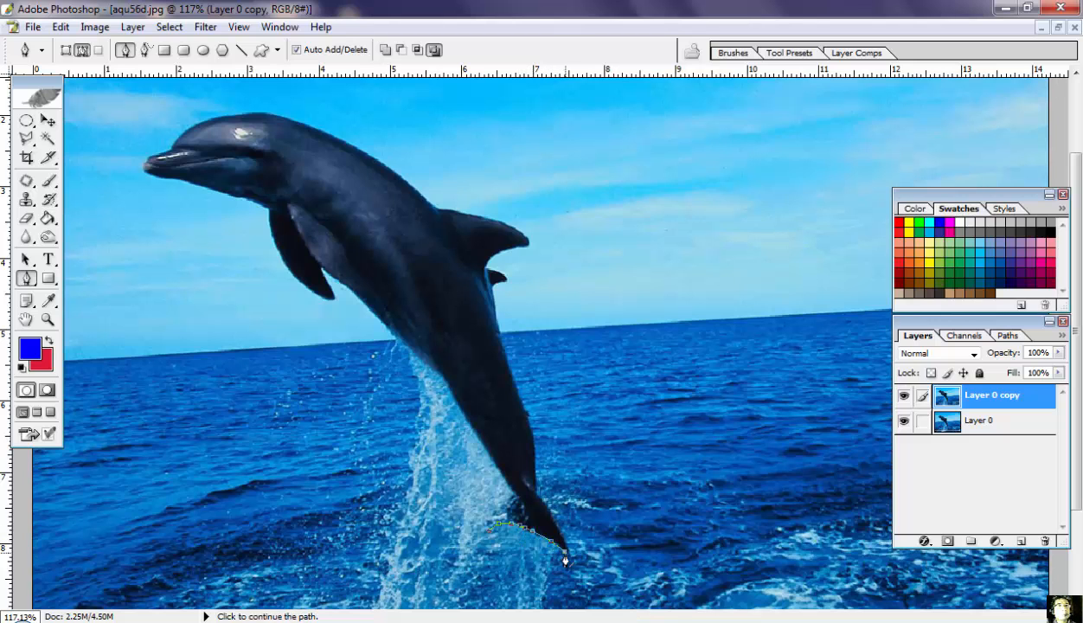
Step: Continue the path from the fluke tip up the rear edge of the tail to just below the small fin
click(561, 529)
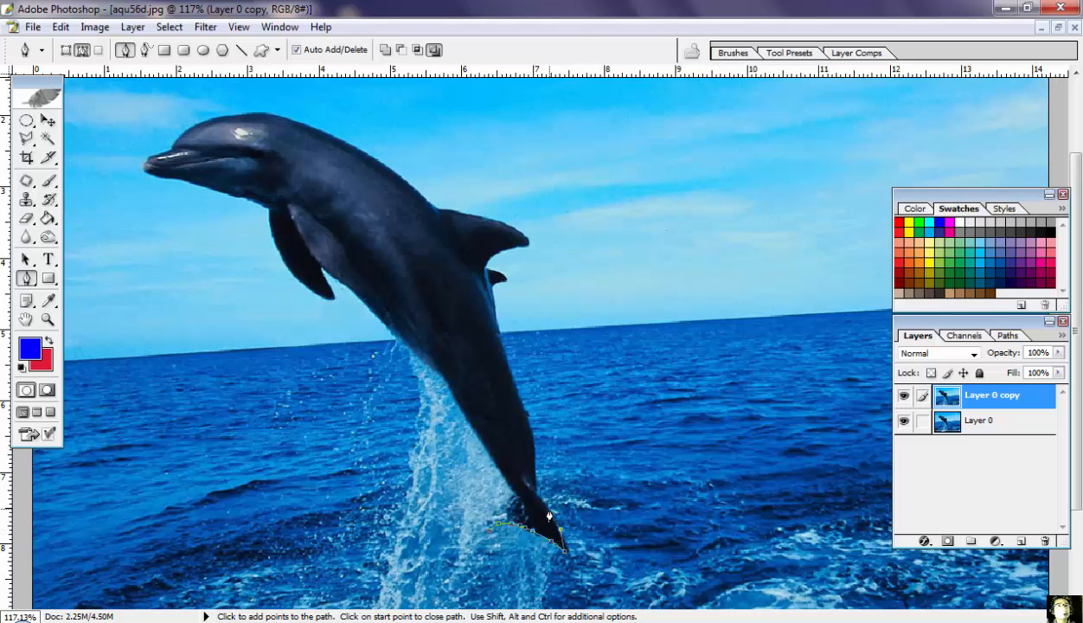
click(545, 505)
click(535, 495)
click(534, 442)
click(525, 405)
click(509, 363)
click(498, 325)
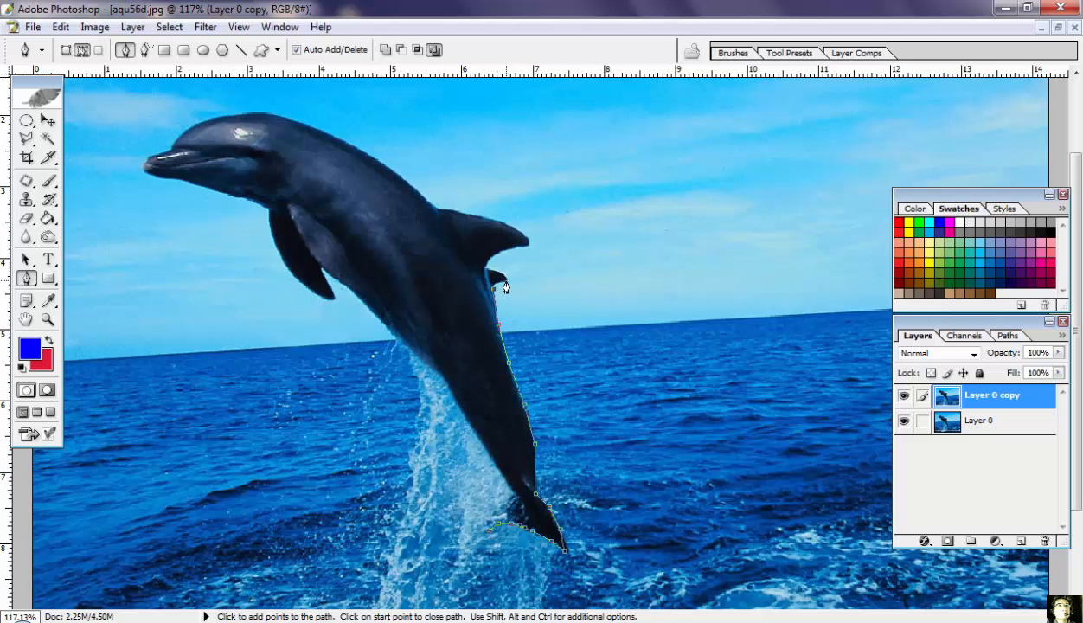
Step: Trace the path around the small rear fin and the dorsal fin
drag(505, 282, 528, 276)
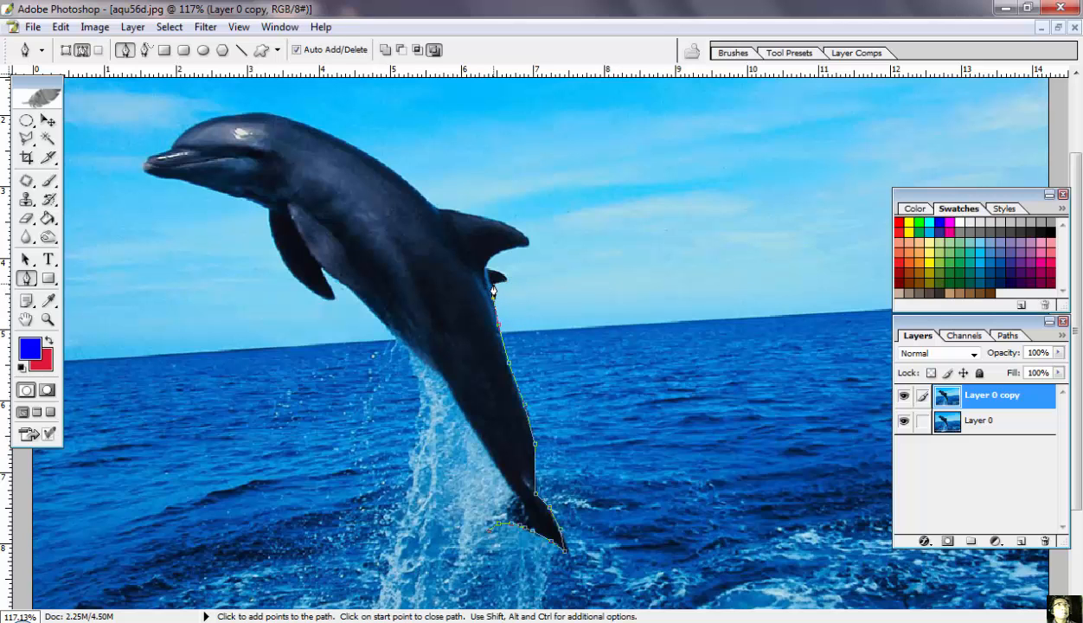
click(518, 246)
click(527, 247)
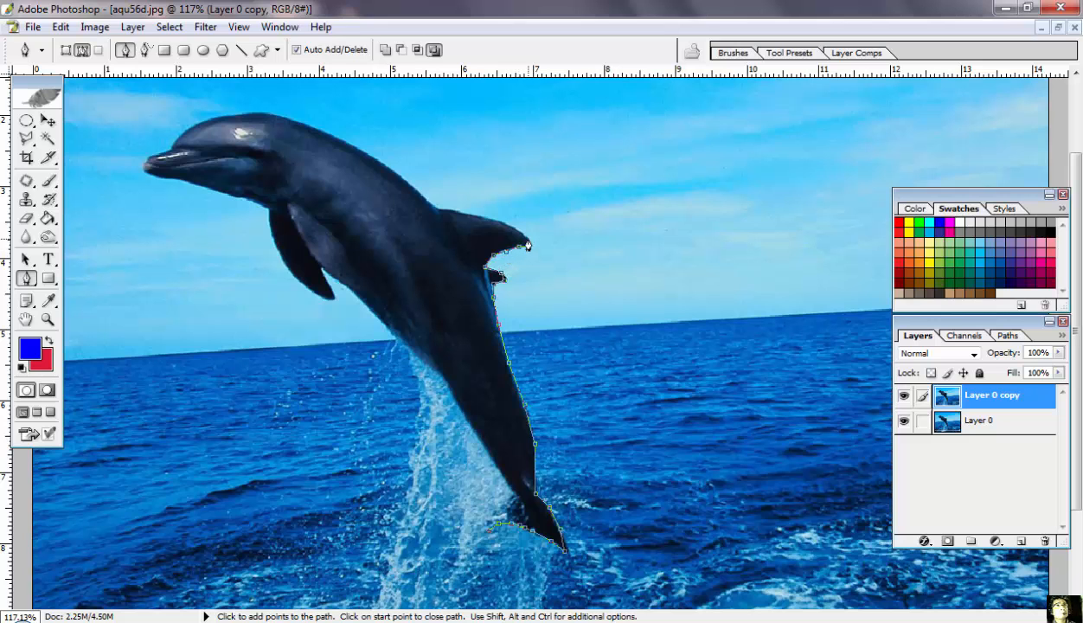
click(489, 218)
click(468, 215)
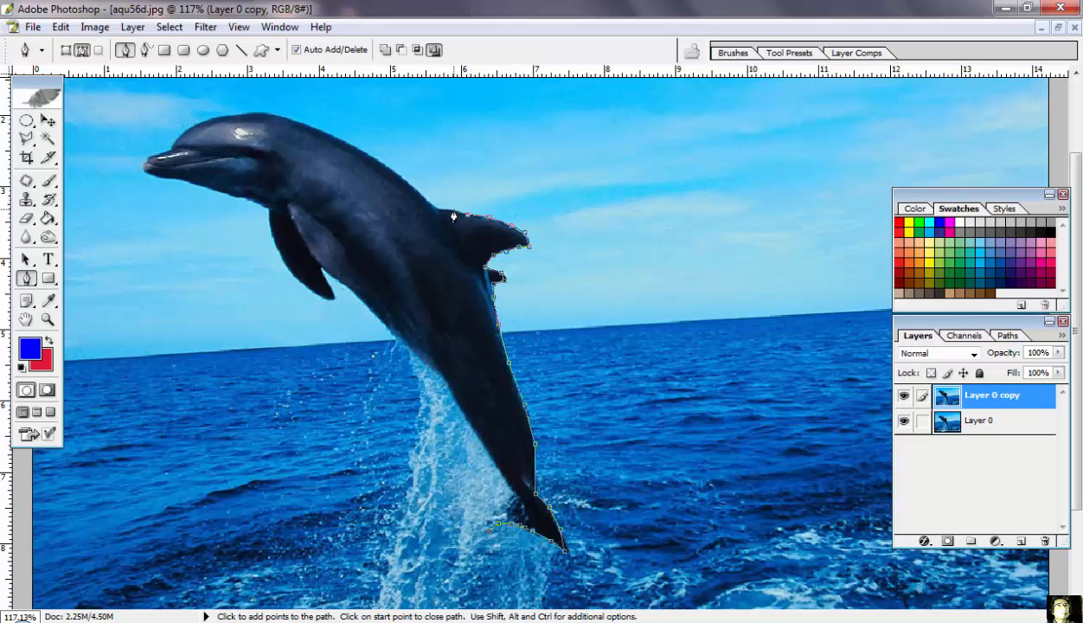
Step: Extend the path from the base of the dorsal fin along the dolphin's back to the top of its head
click(441, 210)
click(412, 186)
click(380, 163)
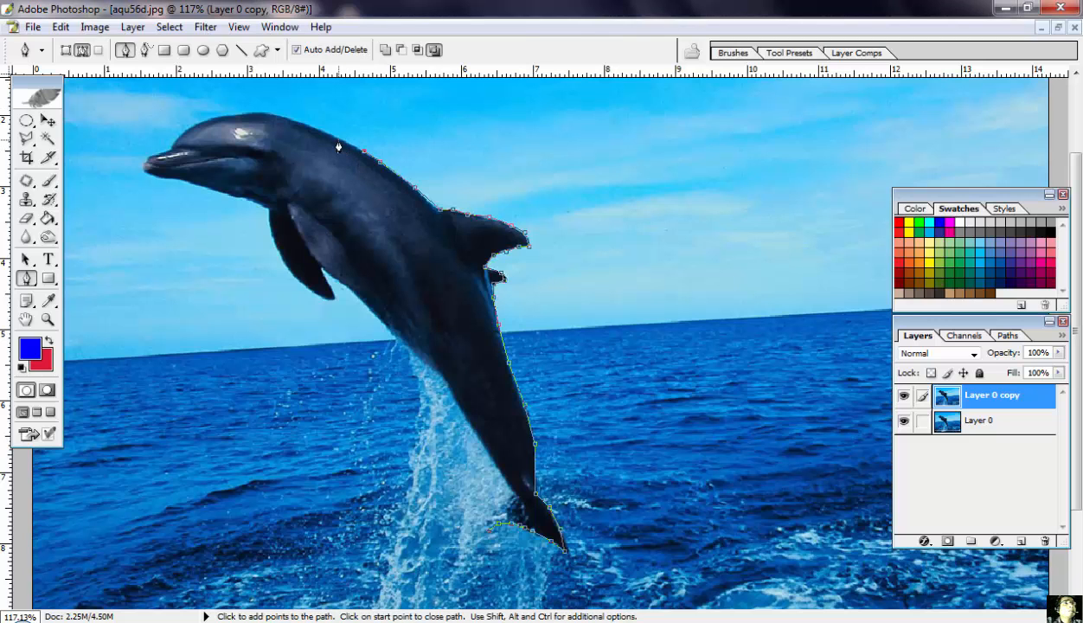
click(311, 128)
click(288, 119)
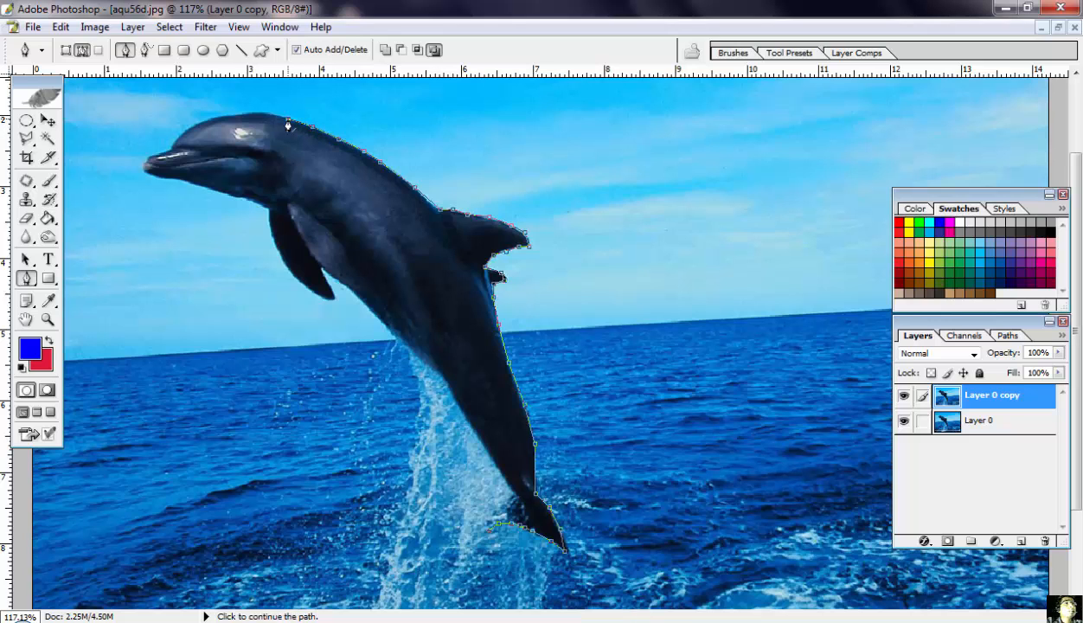
click(235, 115)
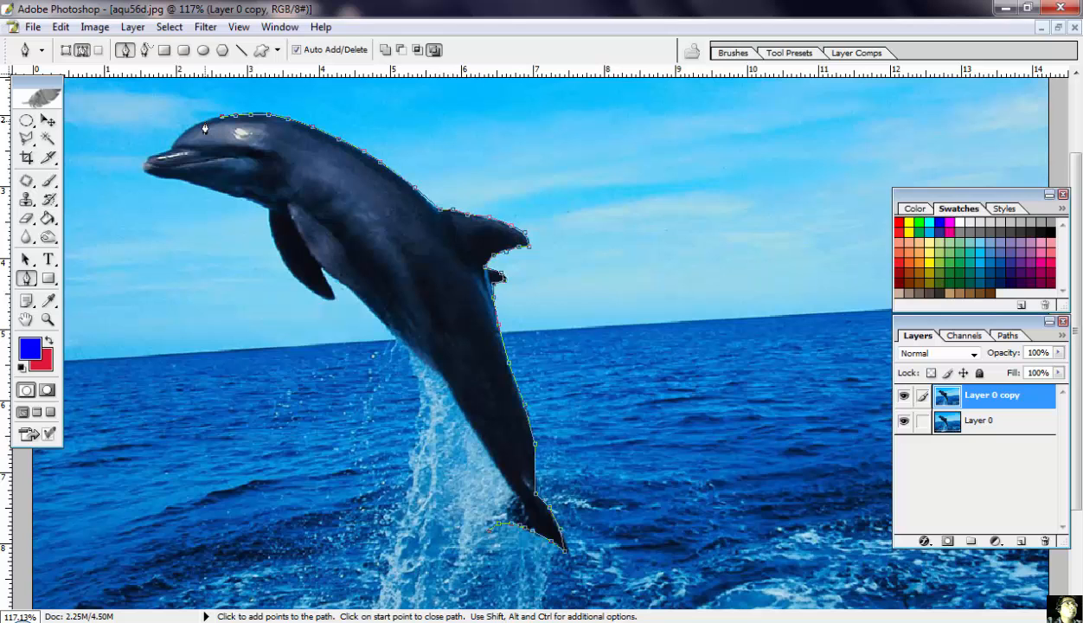
Step: Trace the path around the forehead, beak, lower jaw and front flipper
click(200, 120)
click(187, 129)
click(197, 185)
click(213, 191)
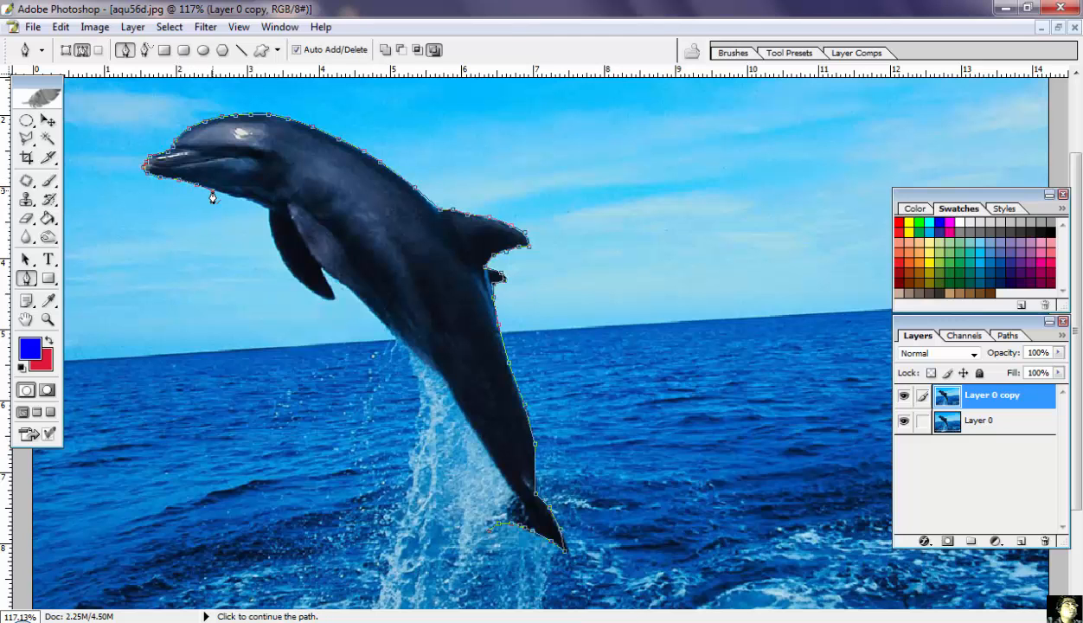
click(227, 196)
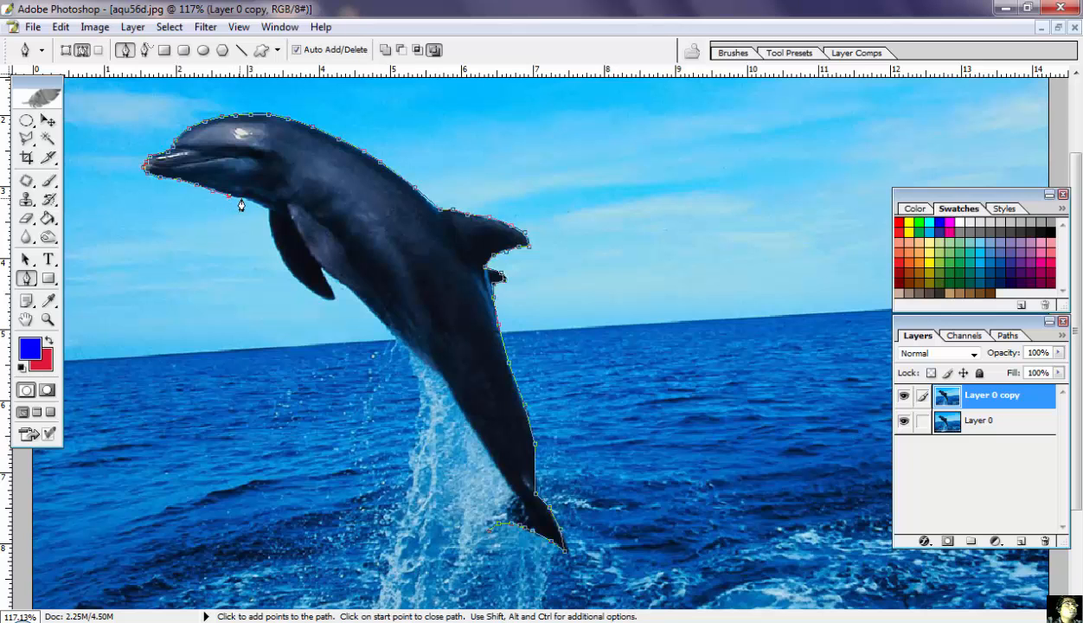
click(245, 197)
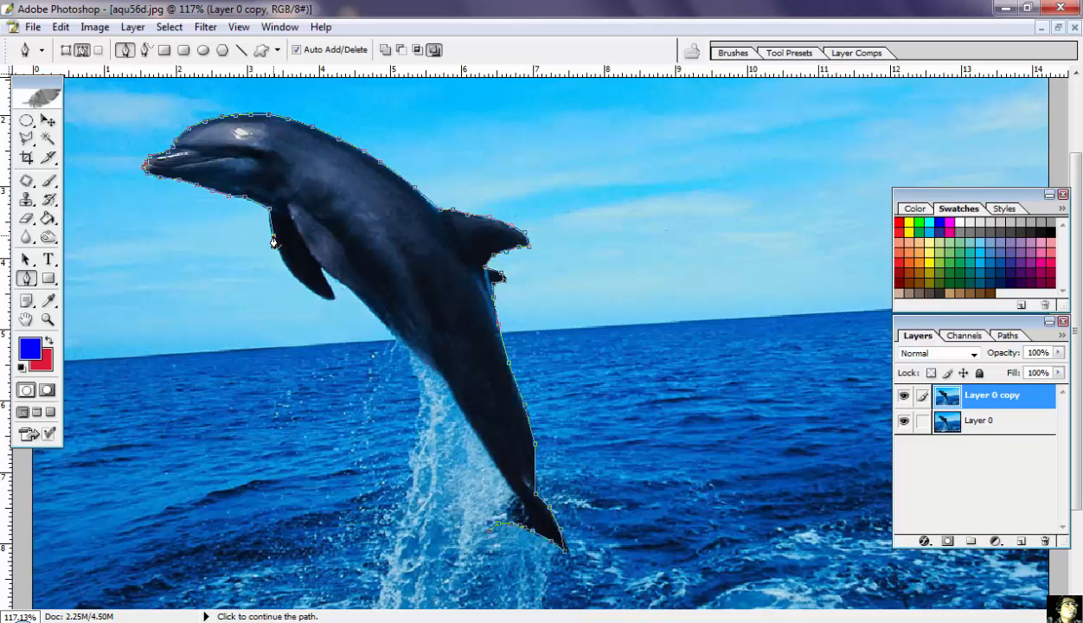
click(336, 286)
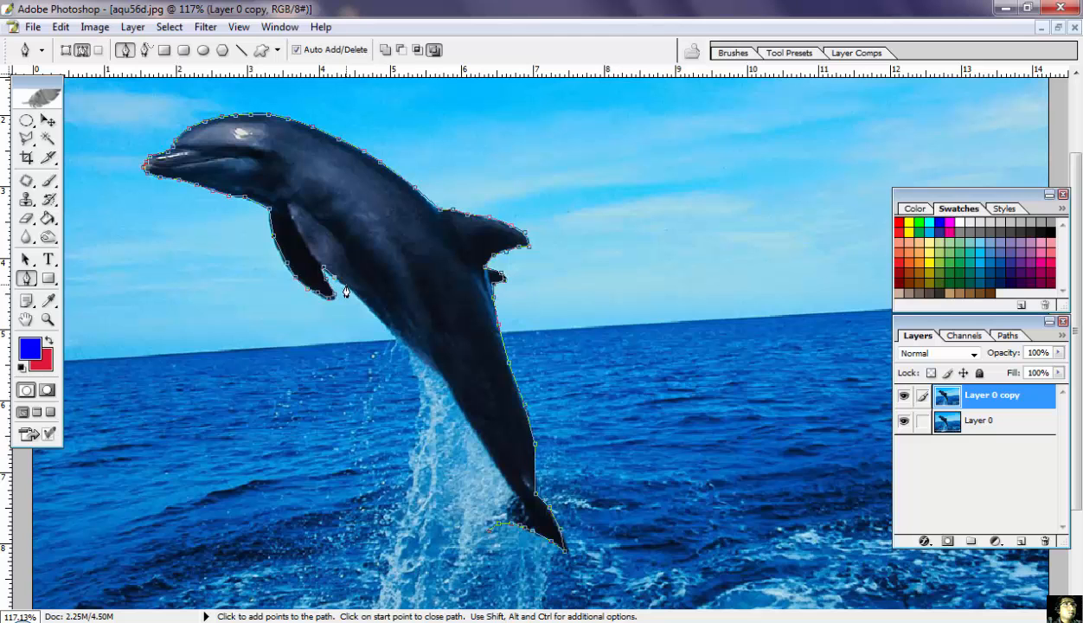
Step: Trace the belly edge down to the tail and close the path at its starting point
click(399, 338)
click(420, 359)
click(441, 377)
click(456, 402)
click(471, 428)
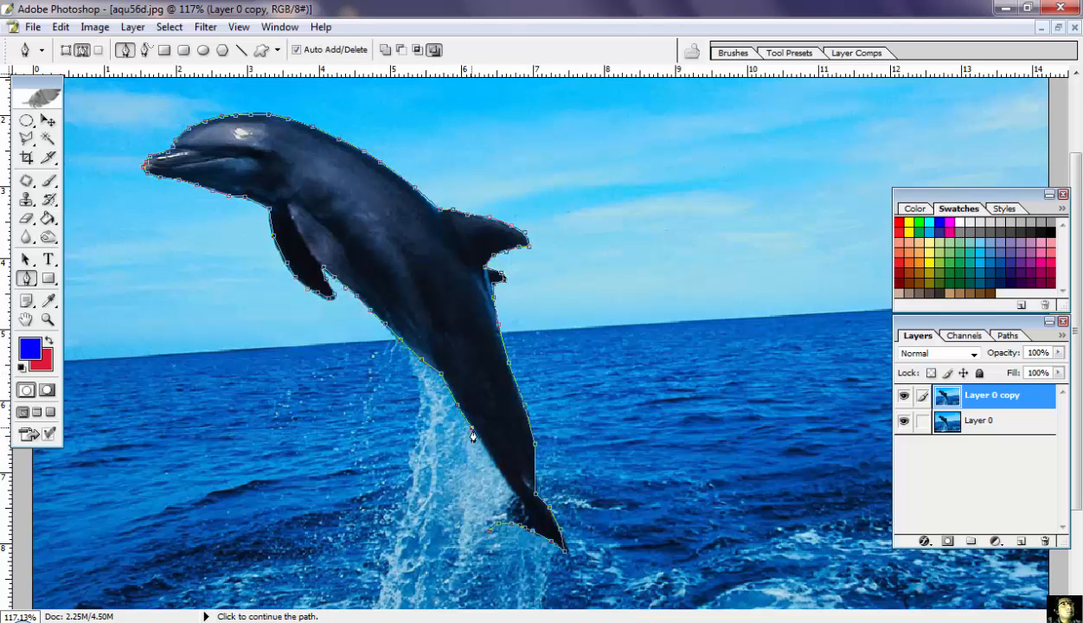
click(490, 455)
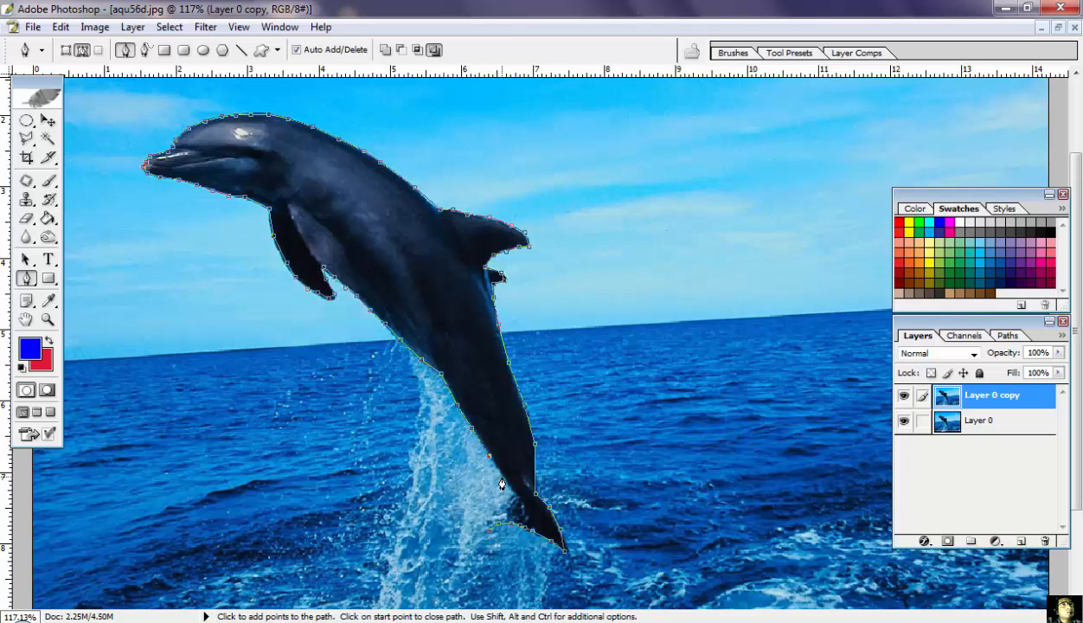
click(506, 479)
click(502, 505)
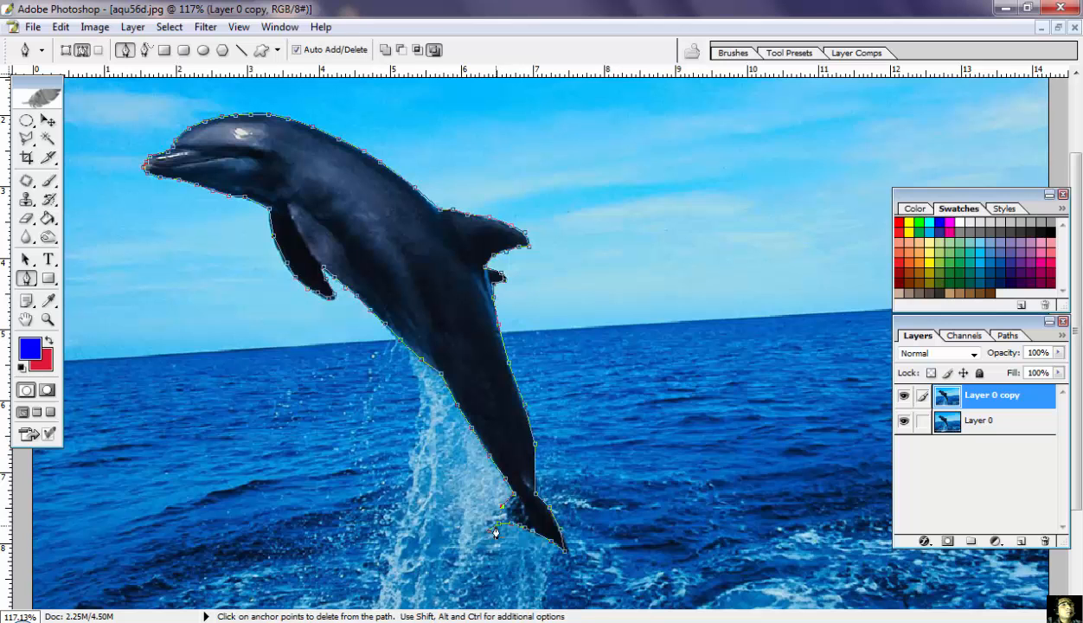
click(488, 532)
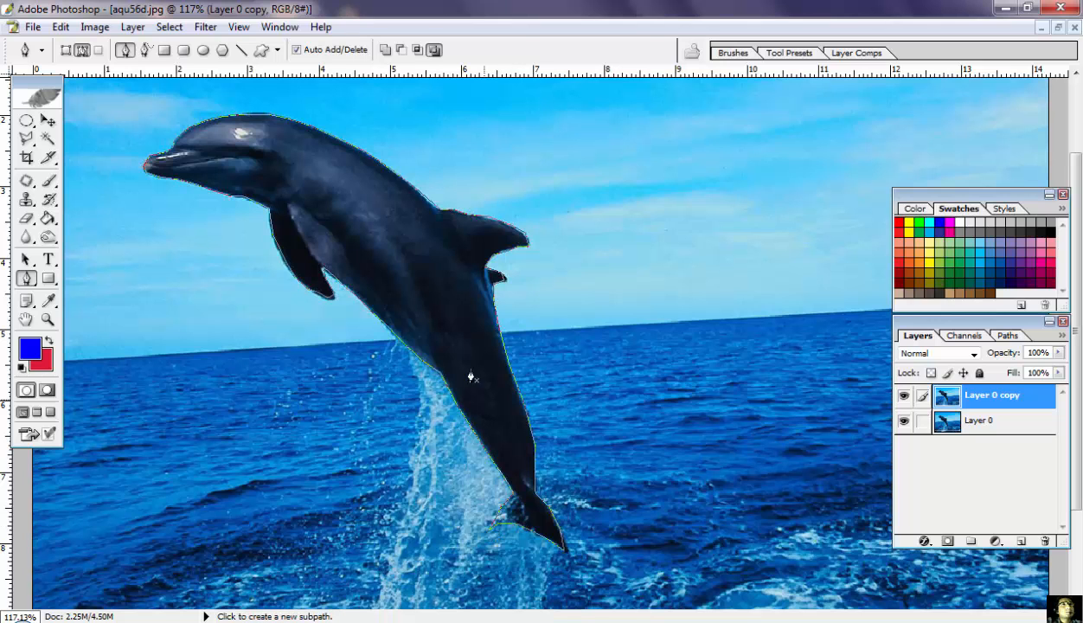
Step: Convert the closed dolphin path into a selection with the default Make Selection settings
right_click(440, 313)
click(498, 391)
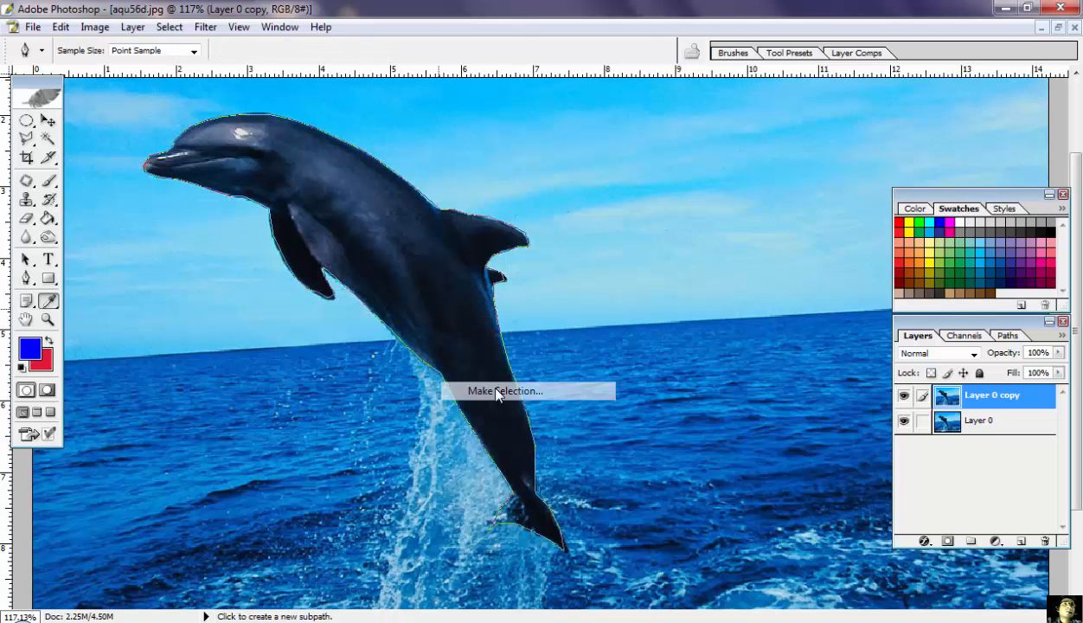
click(623, 249)
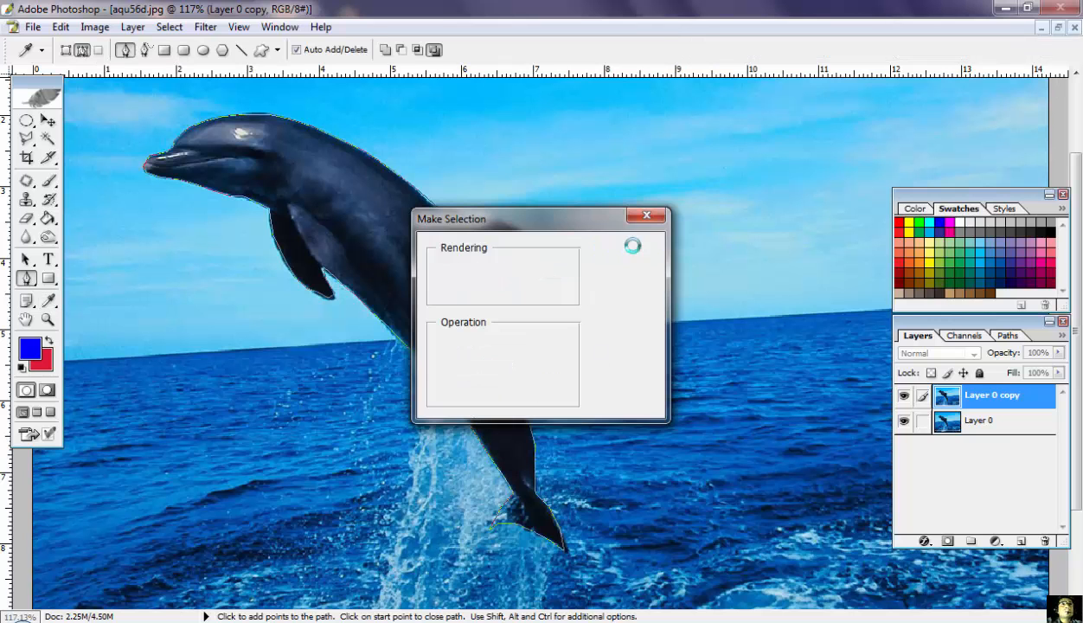
Step: Move the selected dolphin cutout on Layer 0 copy to the right of the original, slightly overlapping it
click(48, 120)
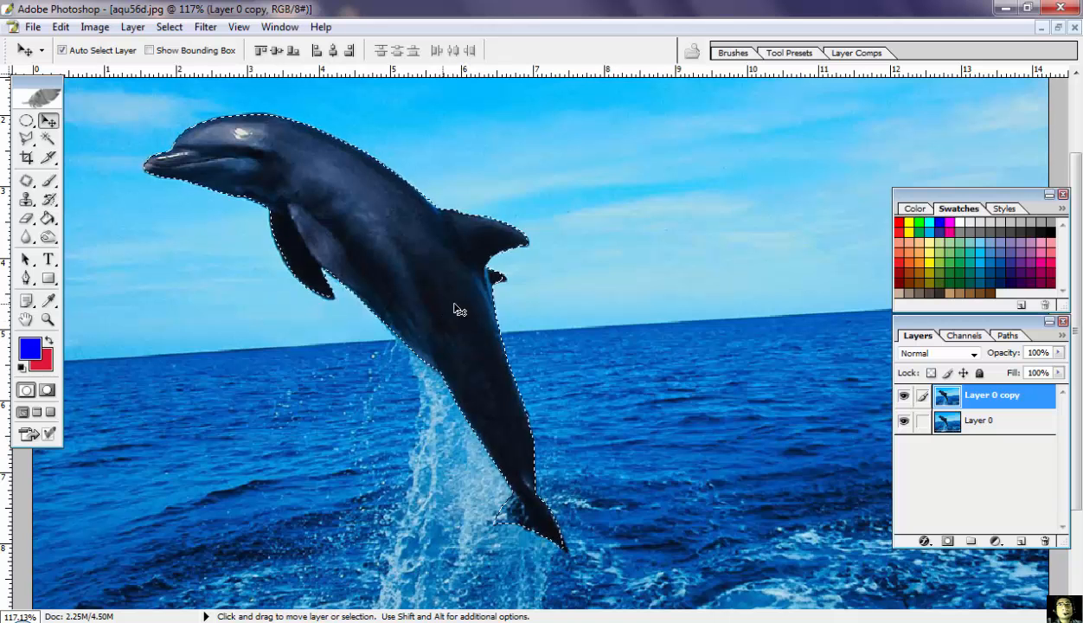
drag(485, 313, 1032, 546)
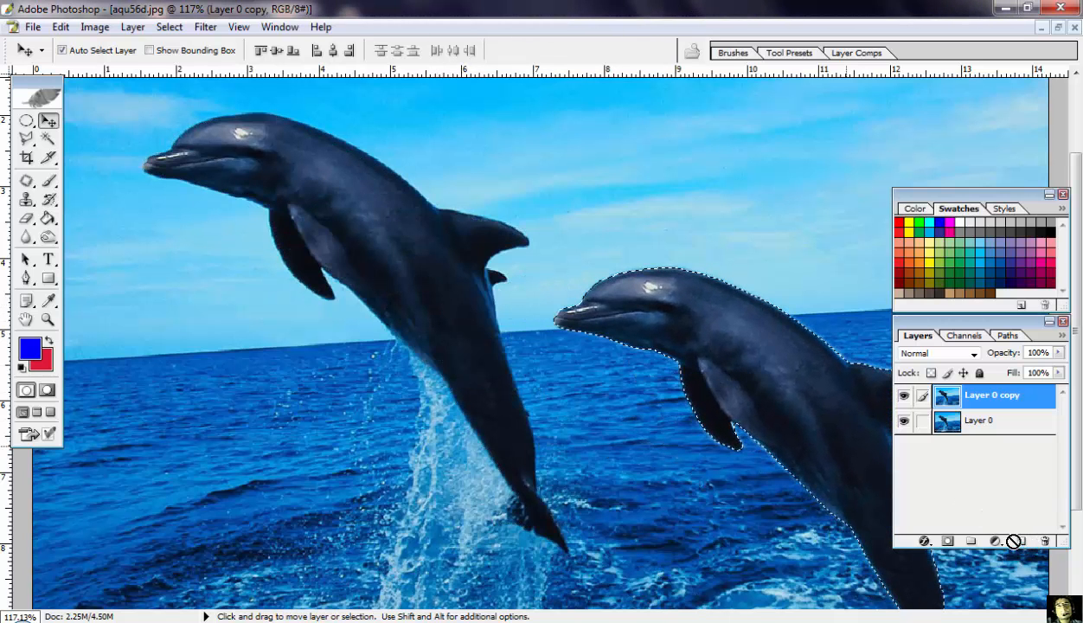
drag(922, 542, 623, 262)
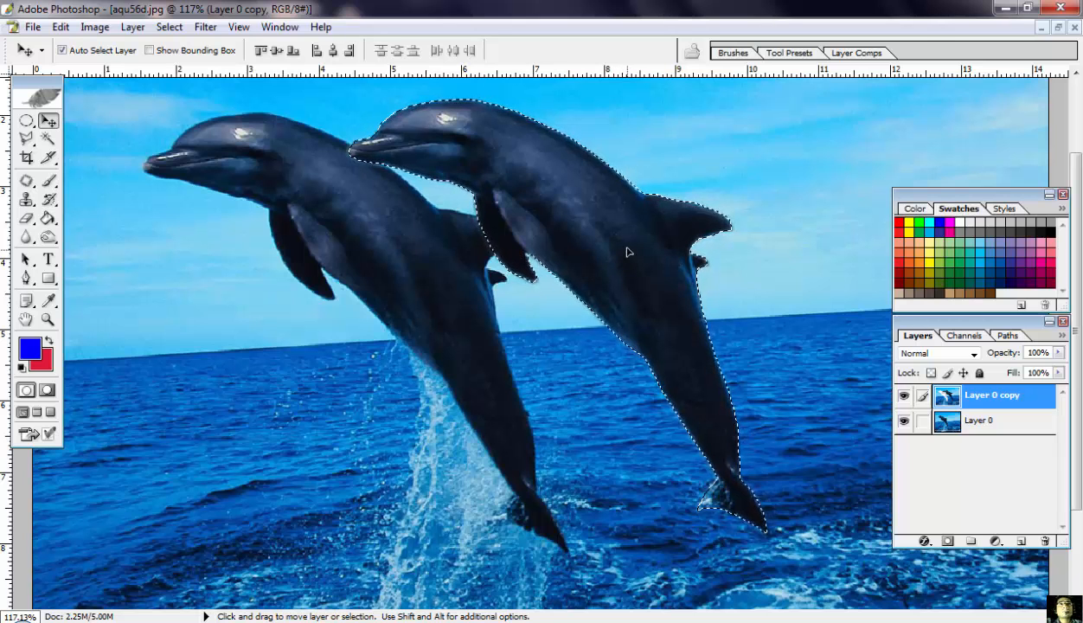
Step: Restore the maximized aqu56d.jpg document to a floating window
click(1057, 28)
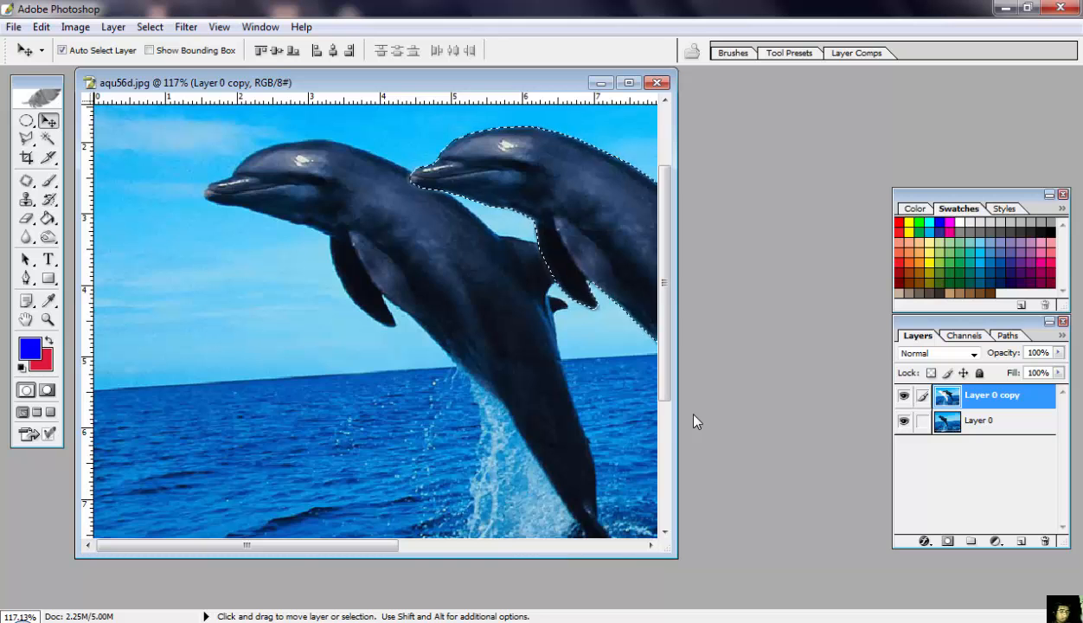
key(ctrl+n)
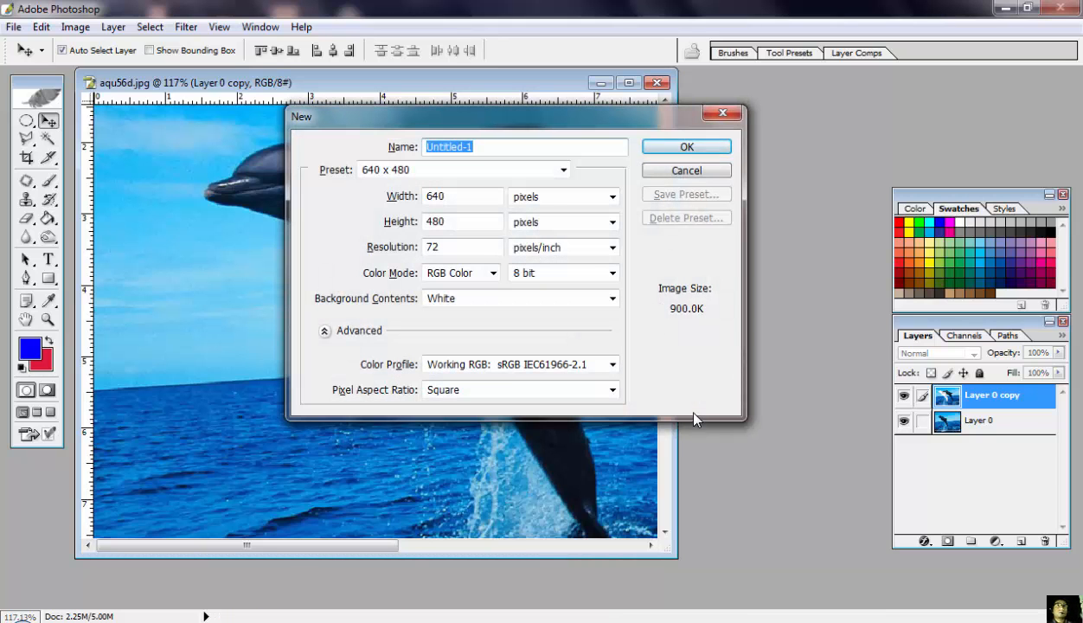
click(732, 112)
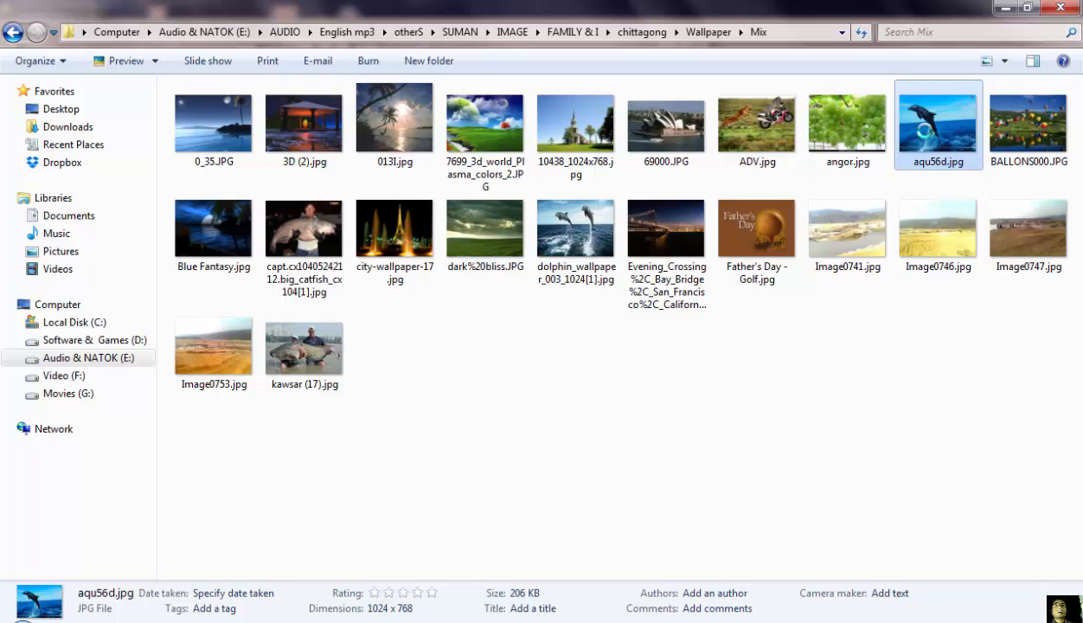
Step: Rename the image file aqu56d.jpg in the Mix folder as b.jpg
right_click(938, 156)
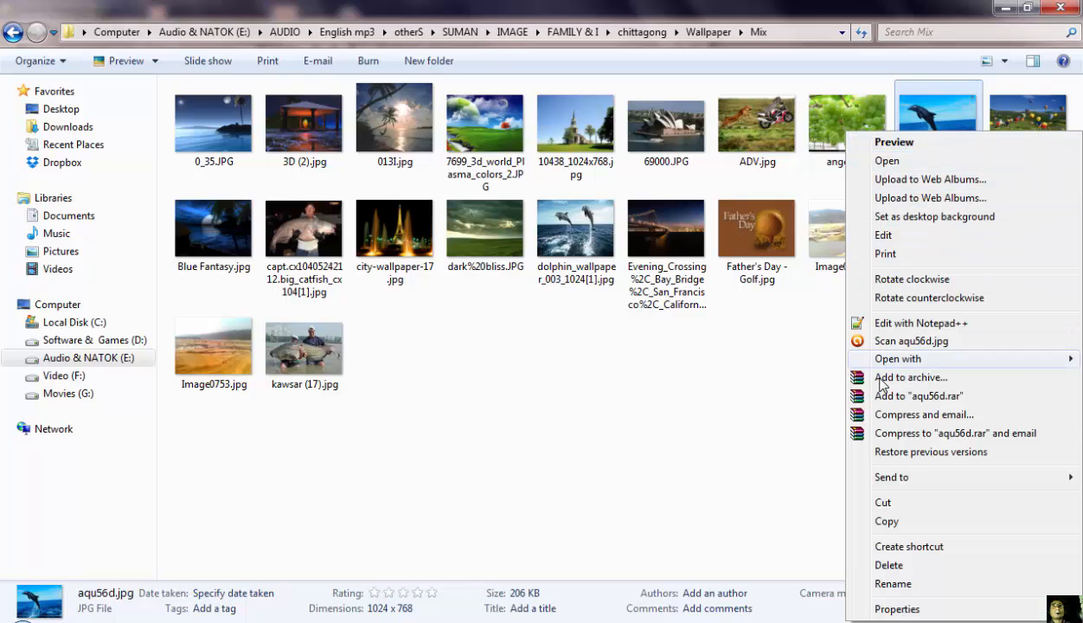
click(895, 584)
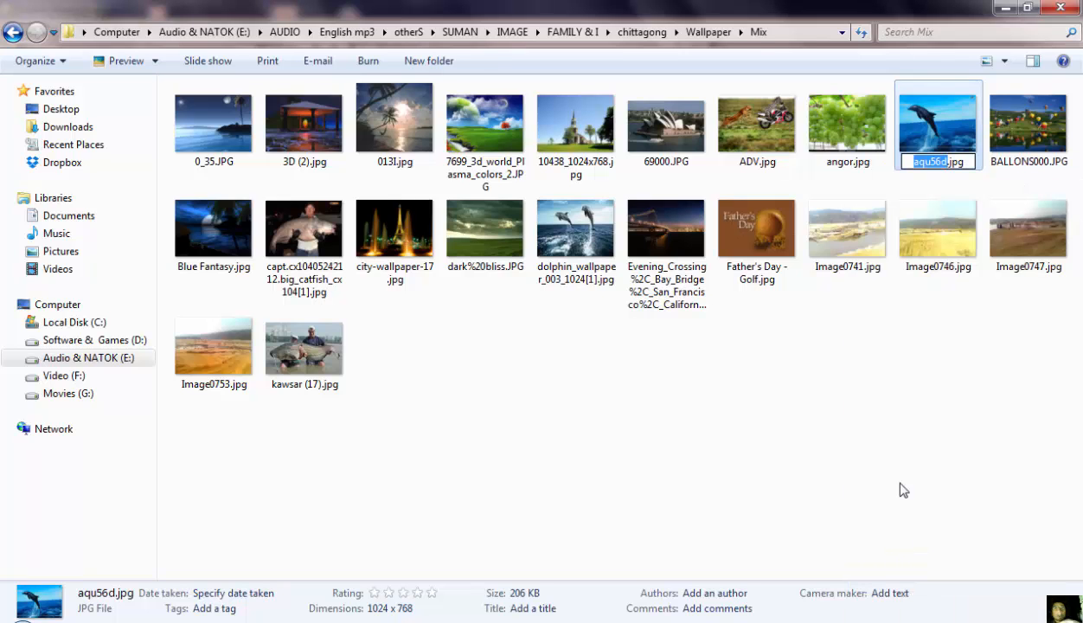
text(b)
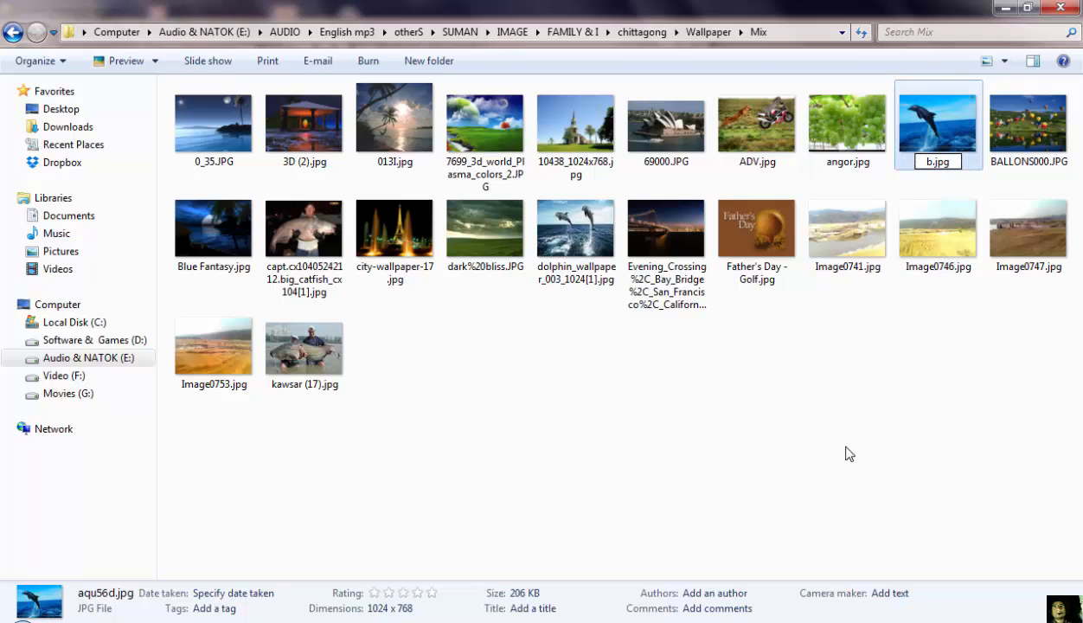
click(865, 355)
Step: Open b.jpg from the Mix folder in Photoshop, maximize its window and fit the image on screen
click(960, 145)
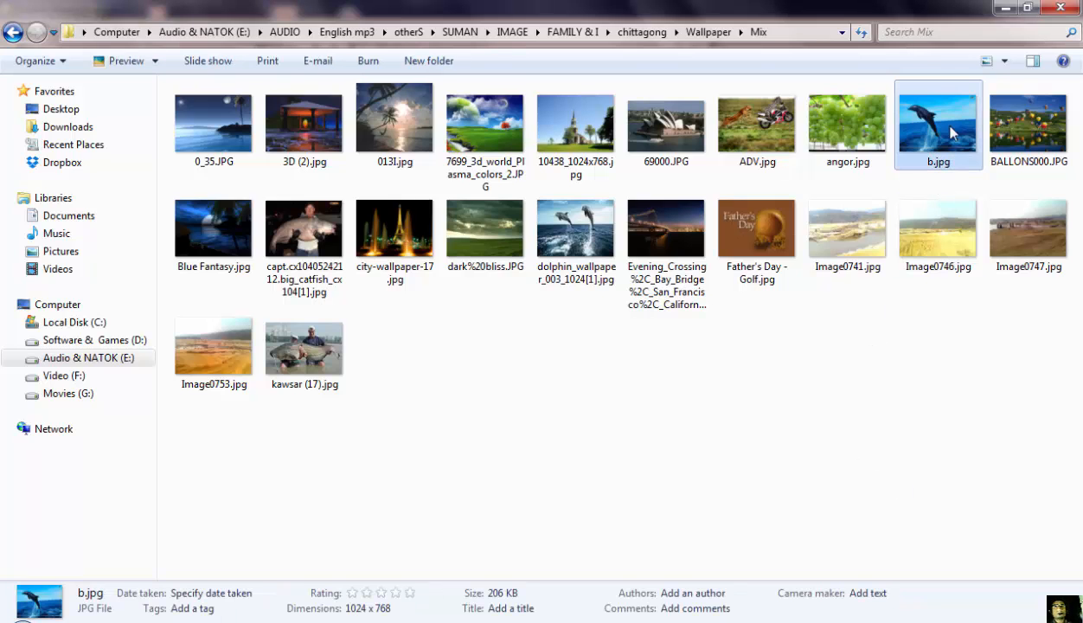
drag(951, 131, 288, 588)
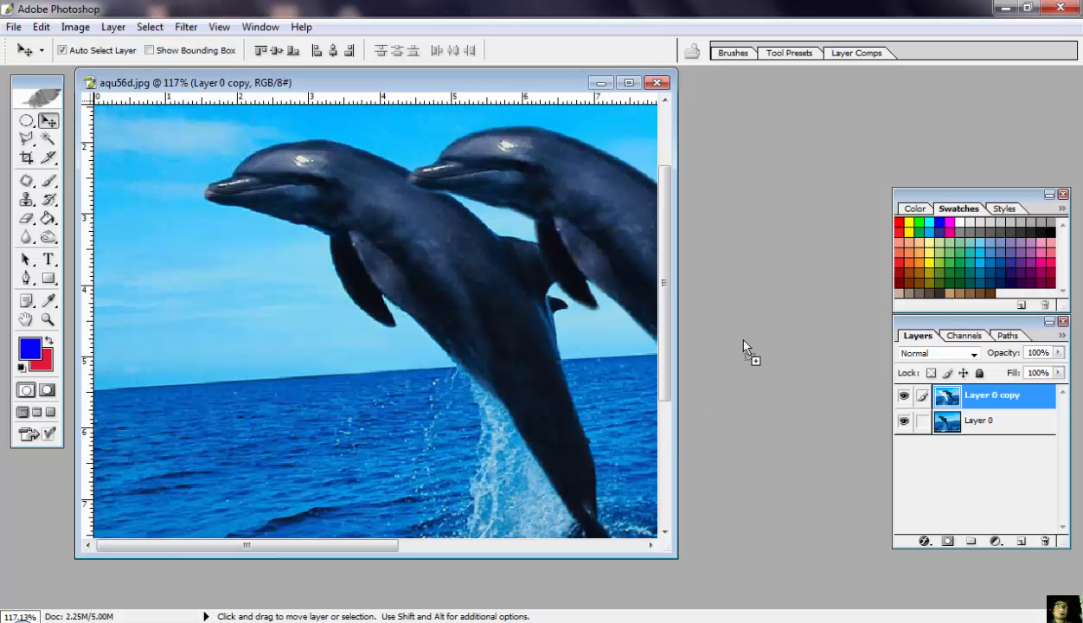
drag(742, 342, 743, 338)
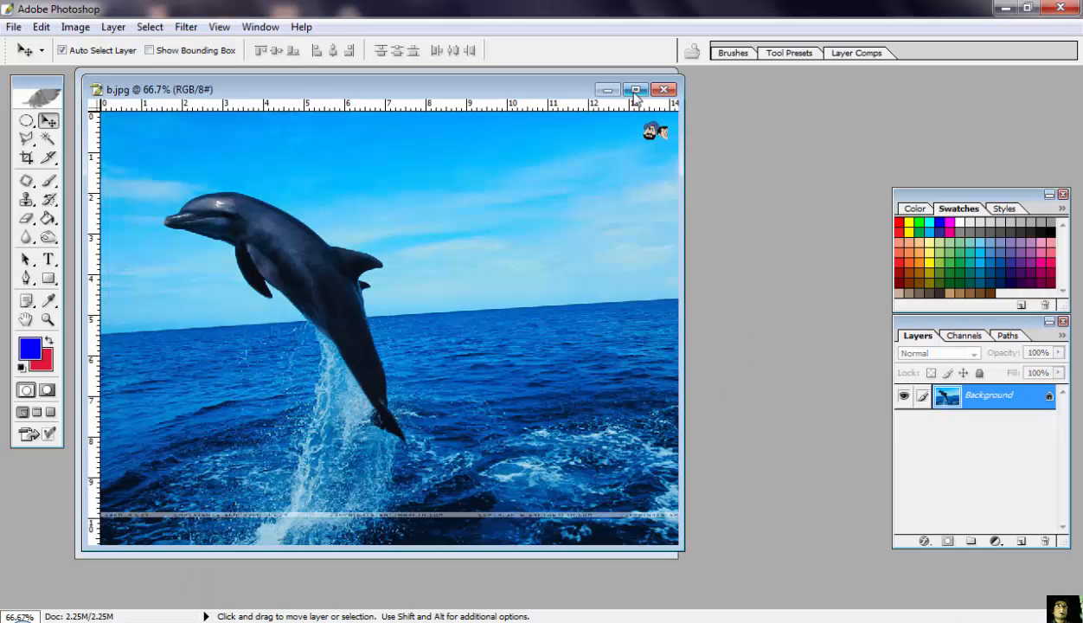
click(635, 90)
key(ctrl+0)
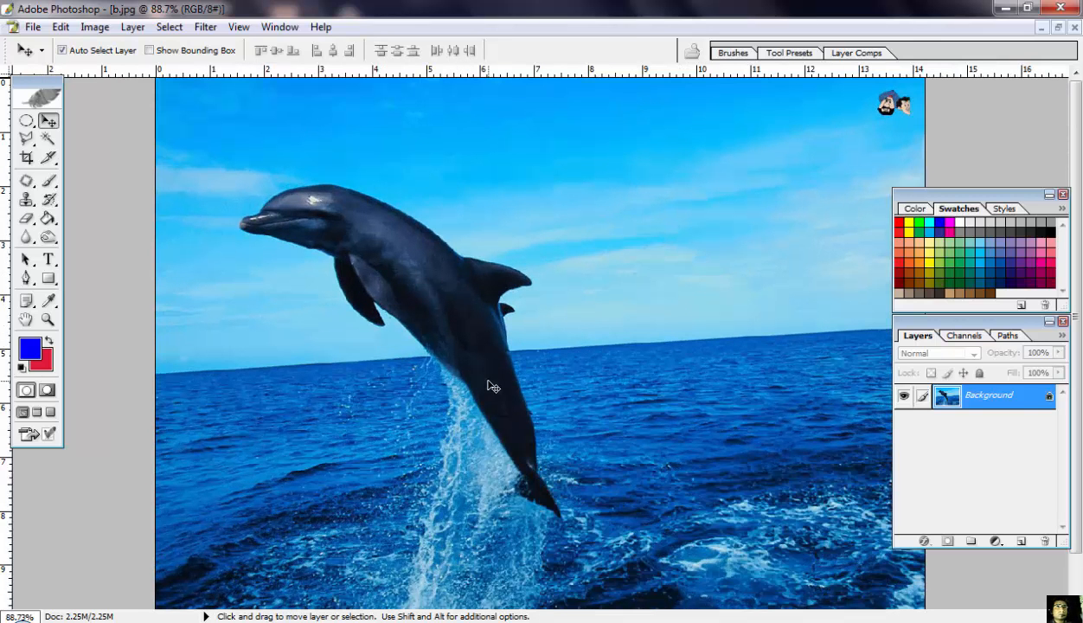
click(489, 287)
key(Return)
key(space)
Step: With the Clone Stamp tool and a 99 px brush, paint sampled sky over the dolphin's dorsal fin and upper back
drag(500, 360, 512, 274)
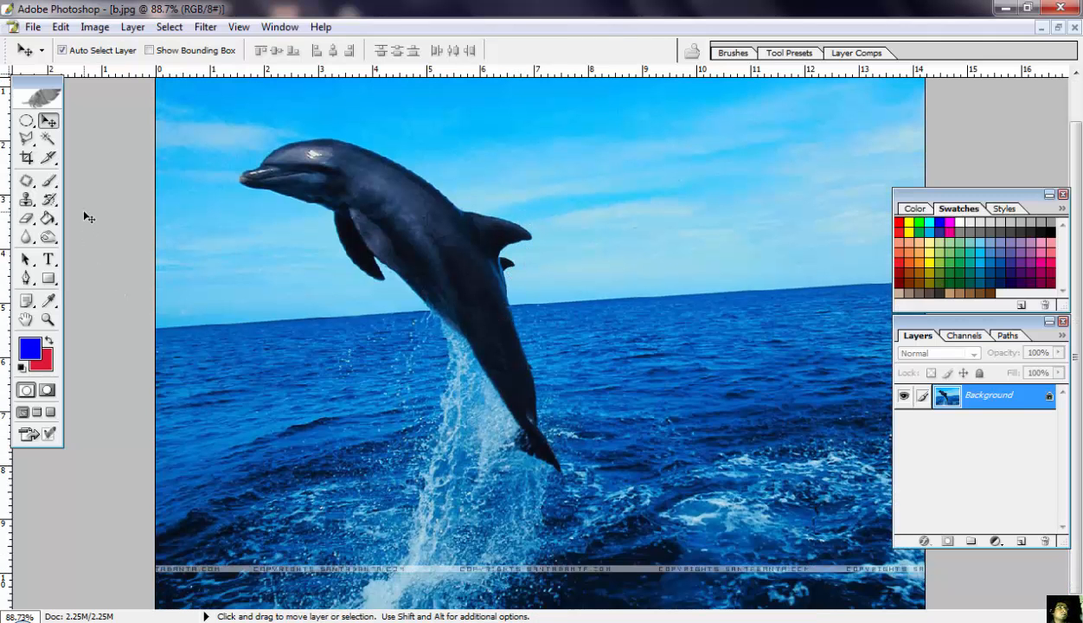
drag(26, 198, 78, 206)
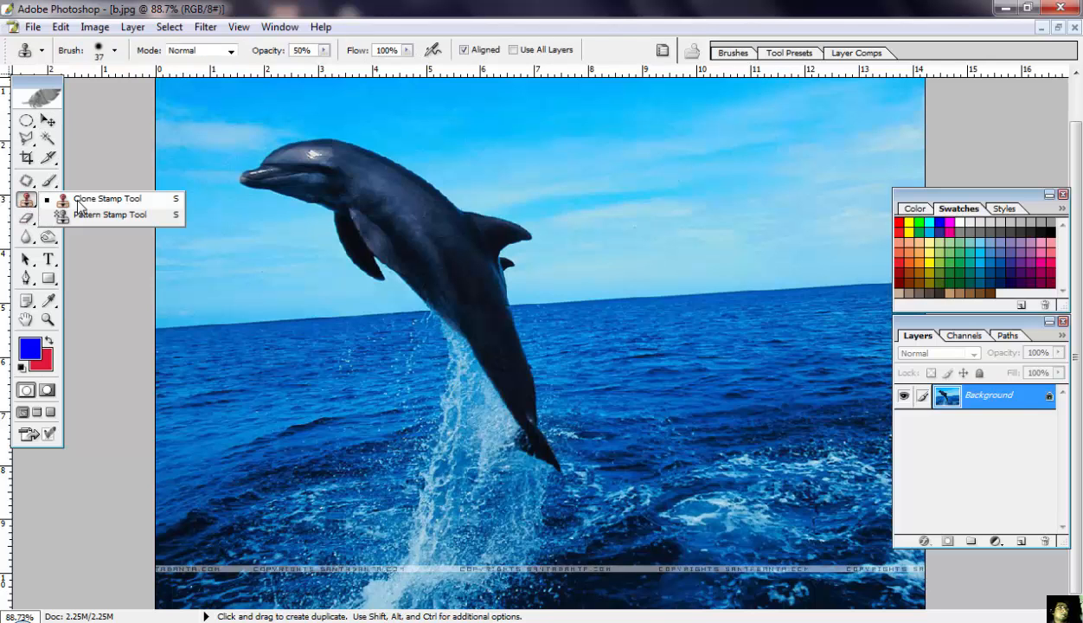
click(78, 200)
right_click(613, 215)
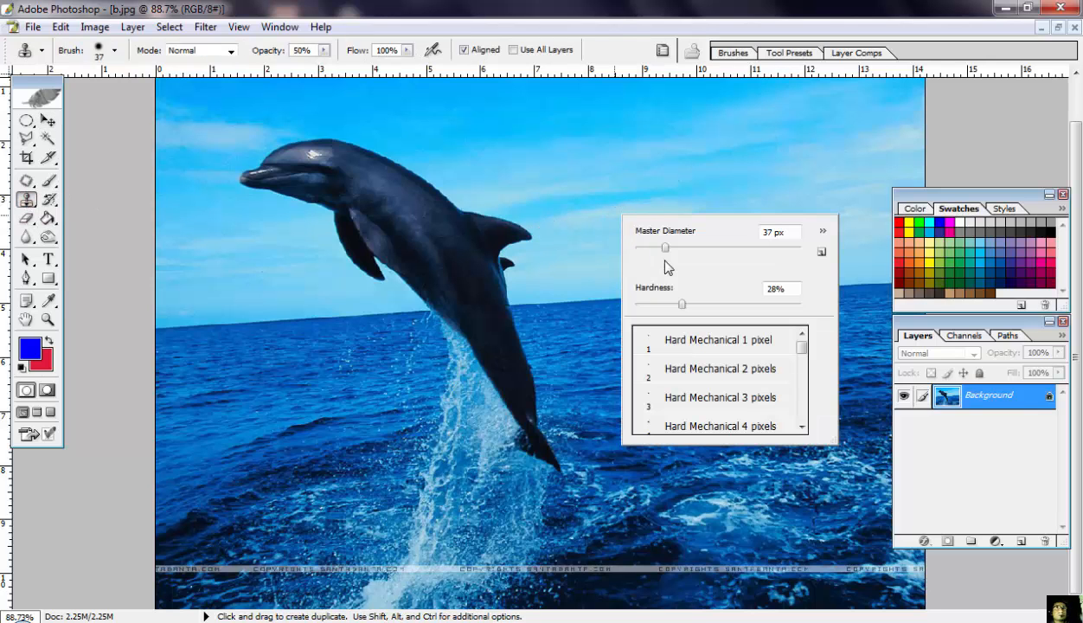
alt+click(635, 189)
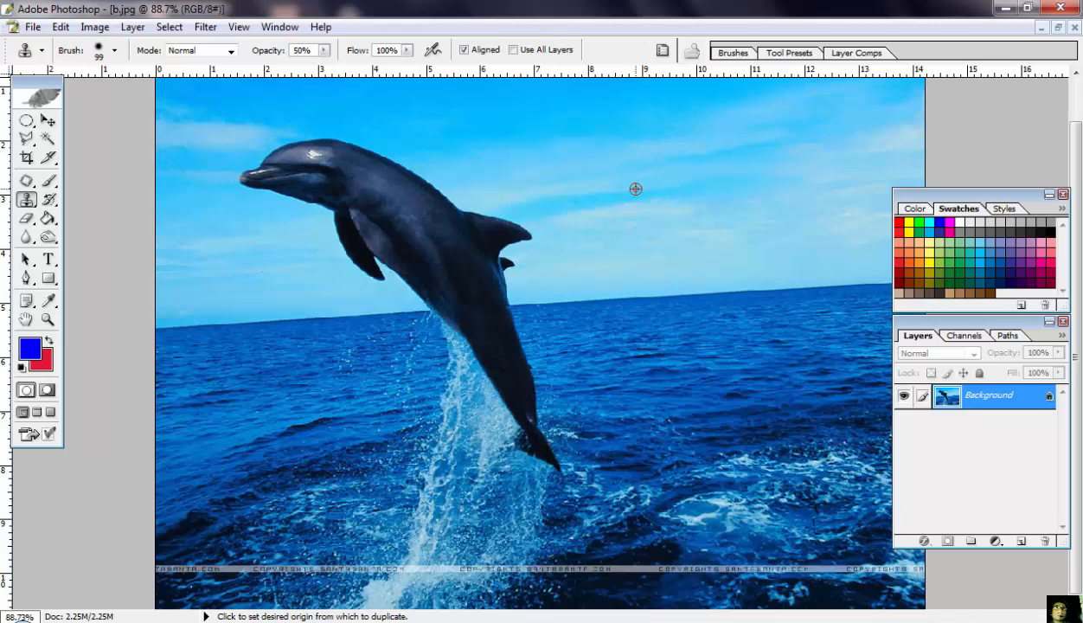
mouse_move(544, 234)
mouse_down()
mouse_move(493, 239)
mouse_move(502, 237)
mouse_move(475, 229)
mouse_move(527, 240)
mouse_move(451, 216)
mouse_move(455, 194)
mouse_move(428, 185)
mouse_move(479, 192)
mouse_move(420, 176)
mouse_up()
Step: Clone clear sky from several source points over the remaining dorsal fin and along the dolphin's back
alt+click(721, 246)
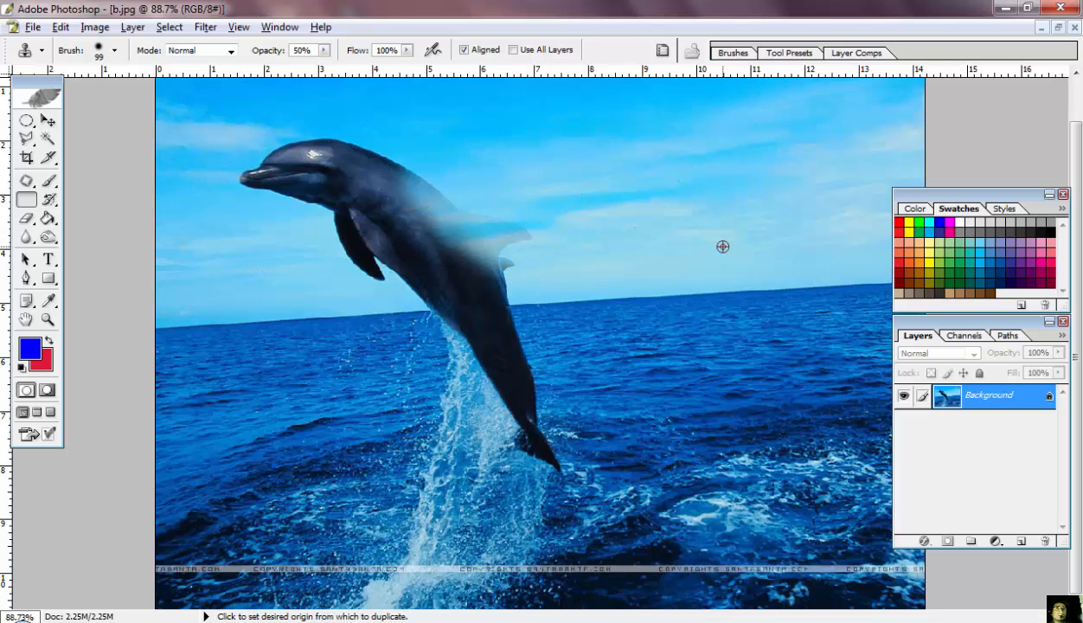
mouse_move(593, 244)
mouse_down()
mouse_move(473, 233)
mouse_move(596, 250)
mouse_move(515, 225)
mouse_move(619, 251)
mouse_move(505, 225)
mouse_move(619, 251)
mouse_move(501, 243)
mouse_move(553, 252)
mouse_move(381, 173)
mouse_up()
click(502, 247)
alt+click(593, 247)
mouse_move(471, 210)
mouse_down()
mouse_move(412, 174)
mouse_move(472, 200)
mouse_move(401, 153)
mouse_move(489, 199)
mouse_up()
alt+click(657, 274)
drag(575, 264, 507, 256)
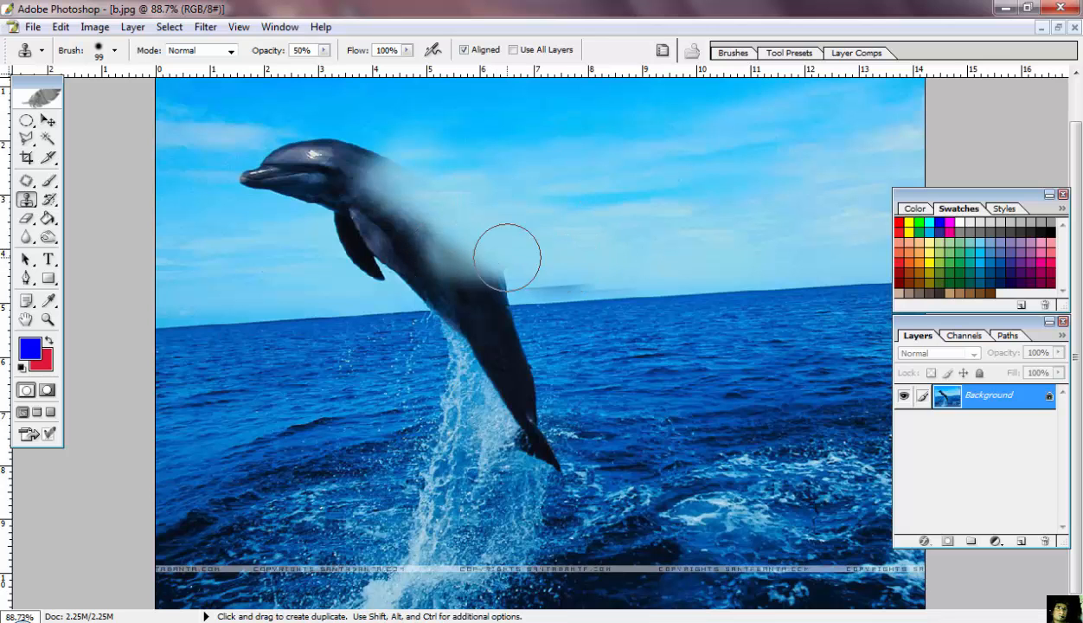
key(ctrl)
key(ctrl+z)
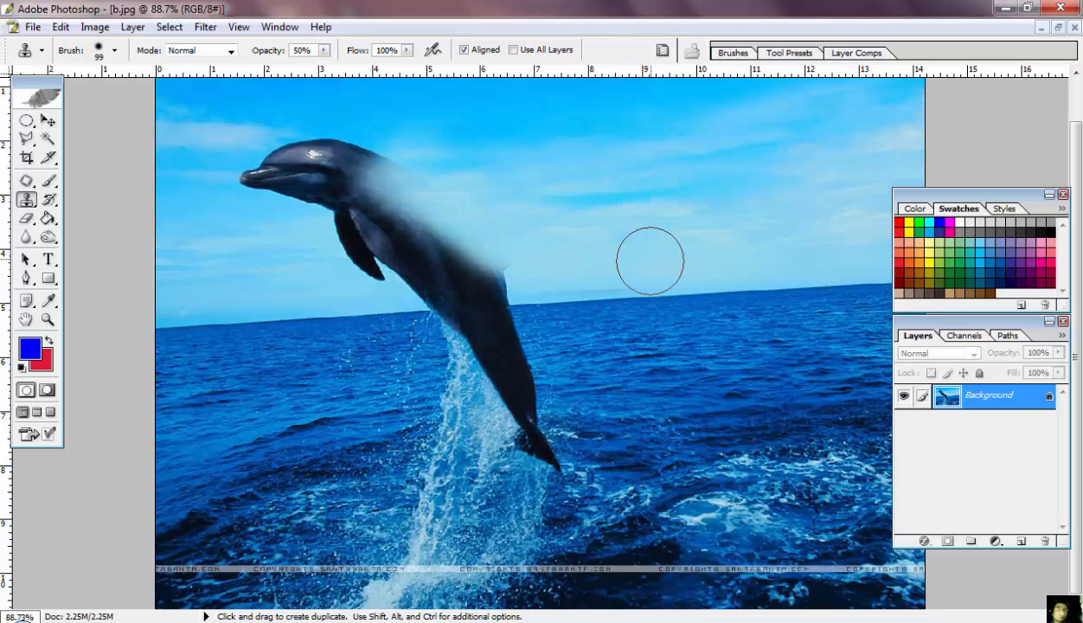
Step: Clone sky over the dolphin's head and front body, and undo the last stray stroke
mouse_move(443, 168)
mouse_down()
mouse_move(405, 176)
mouse_move(413, 164)
mouse_move(335, 161)
mouse_move(396, 158)
mouse_move(314, 155)
mouse_move(404, 165)
mouse_move(293, 144)
mouse_move(385, 171)
mouse_move(285, 173)
mouse_move(415, 219)
mouse_move(338, 210)
mouse_move(441, 234)
mouse_move(344, 224)
mouse_move(332, 233)
mouse_move(425, 190)
mouse_move(299, 232)
mouse_move(390, 222)
mouse_move(313, 250)
mouse_move(388, 233)
mouse_move(341, 254)
mouse_move(402, 223)
mouse_move(375, 232)
mouse_move(305, 212)
mouse_move(341, 188)
mouse_move(211, 187)
mouse_move(297, 184)
mouse_move(260, 183)
mouse_move(312, 176)
mouse_move(238, 176)
mouse_move(330, 153)
mouse_move(241, 171)
mouse_move(350, 160)
mouse_up()
drag(265, 229, 305, 215)
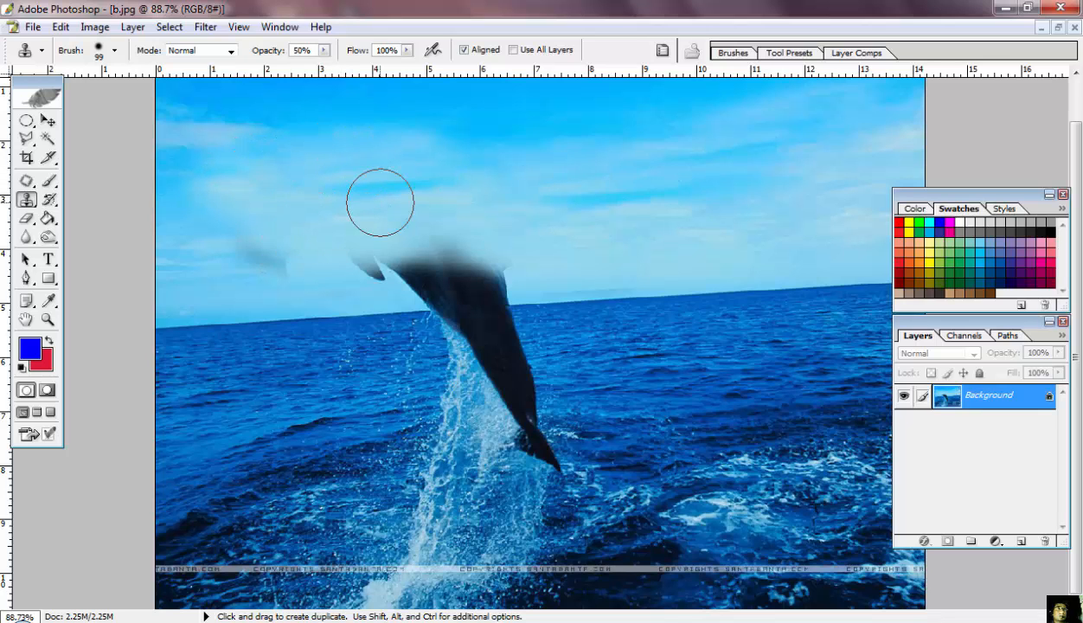
key(ctrl+z)
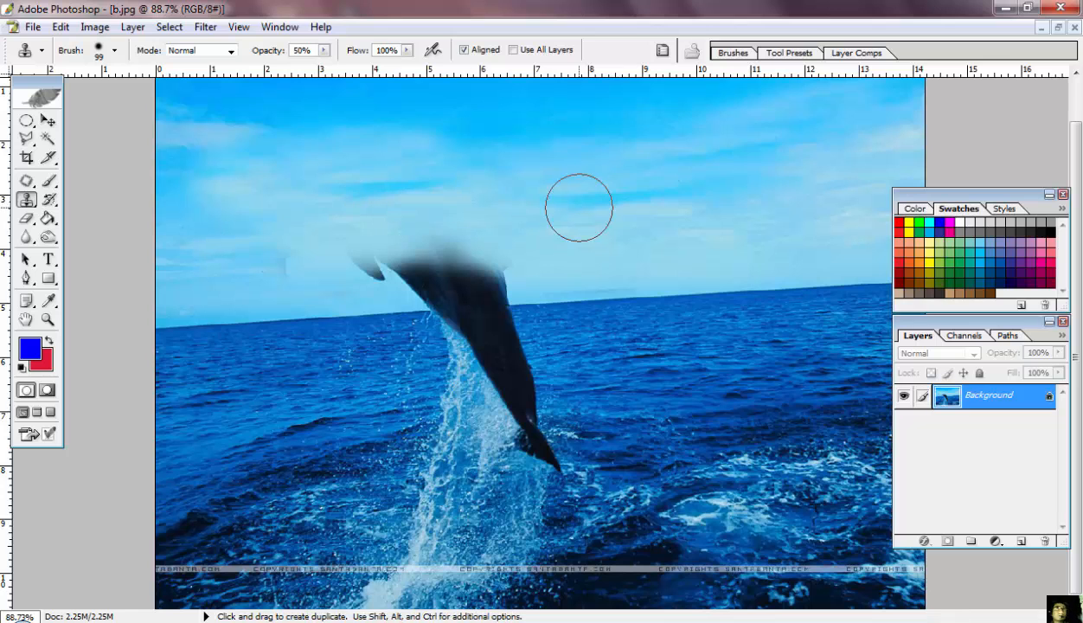
Step: Resample the sky and clone it over the leftover flipper and the dolphin's middle body above the horizon
alt+click(713, 183)
click(281, 254)
mouse_move(306, 253)
mouse_down()
mouse_move(475, 244)
mouse_move(354, 253)
mouse_move(475, 245)
mouse_move(378, 253)
mouse_move(469, 251)
mouse_move(375, 268)
mouse_move(492, 255)
mouse_move(414, 266)
mouse_move(505, 265)
mouse_move(410, 268)
mouse_move(489, 271)
mouse_up()
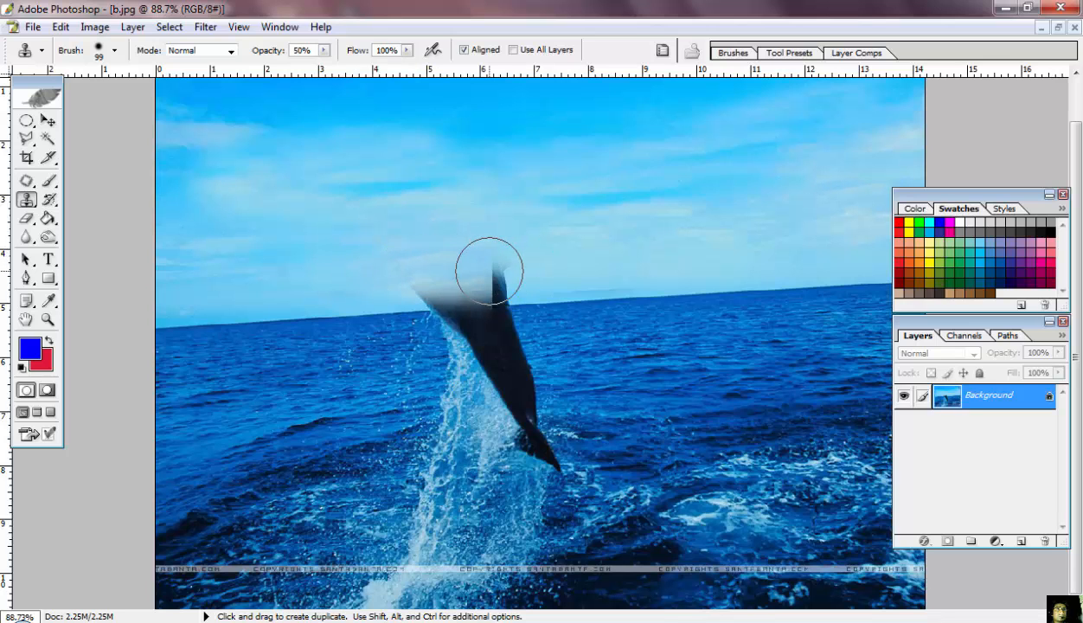
drag(416, 272, 495, 263)
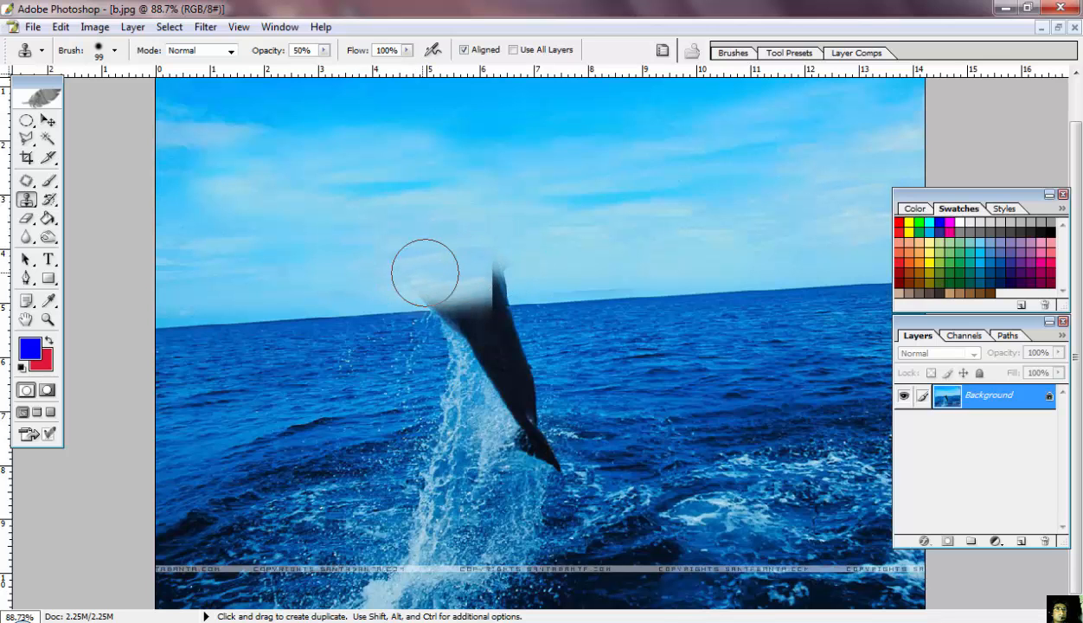
Step: Clone fresh sky samples over the last part of the body that rises above the horizon line
alt+click(691, 171)
mouse_move(447, 285)
mouse_down()
mouse_move(485, 259)
mouse_move(471, 249)
mouse_move(510, 261)
mouse_move(430, 276)
mouse_up()
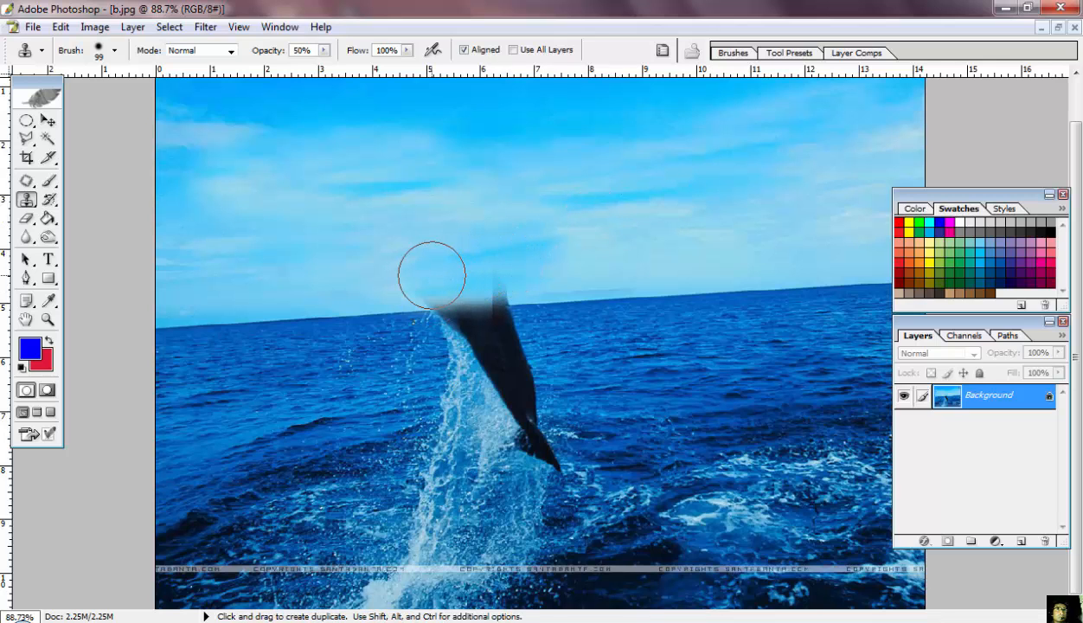
alt+click(677, 228)
click(507, 271)
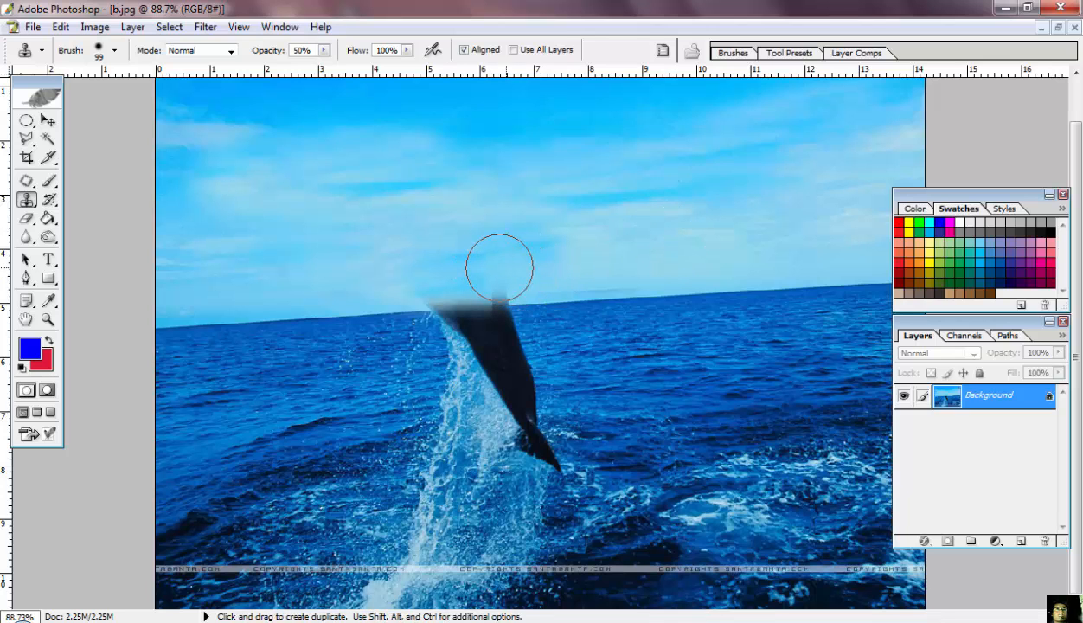
alt+click(635, 251)
mouse_move(502, 275)
mouse_down()
mouse_move(453, 268)
mouse_move(429, 277)
mouse_move(444, 277)
mouse_up()
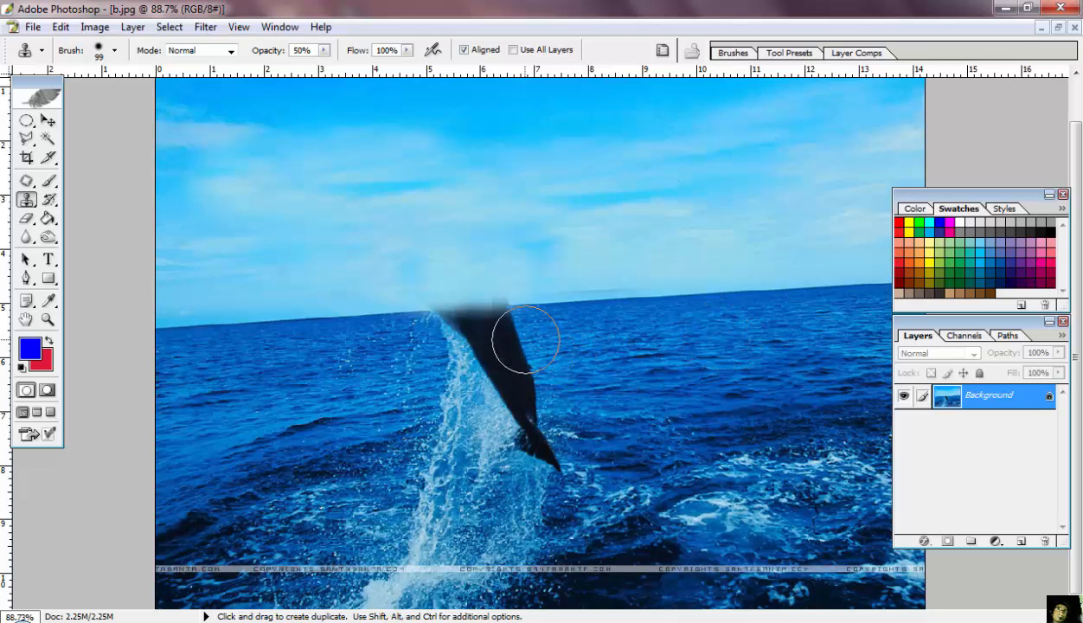
Step: Clone sampled sea water over the dolphin's lower body from the horizon down to the tail
mouse_move(526, 339)
mouse_down()
mouse_move(471, 338)
mouse_move(492, 356)
mouse_move(479, 354)
mouse_up()
alt+click(689, 332)
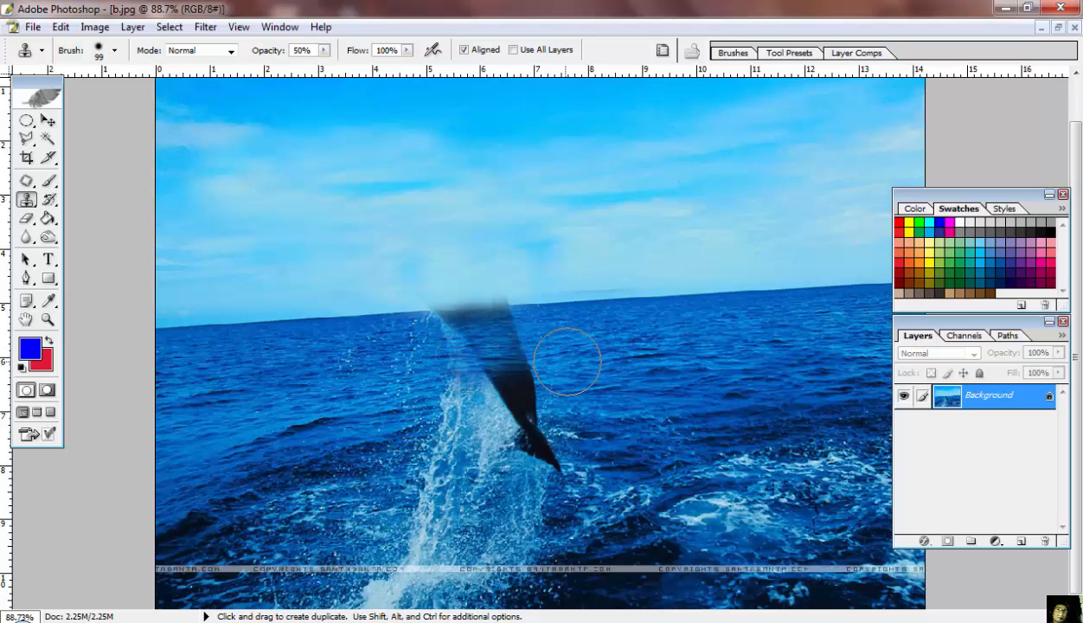
mouse_move(567, 362)
mouse_down()
mouse_move(495, 366)
mouse_move(520, 377)
mouse_move(512, 413)
mouse_up()
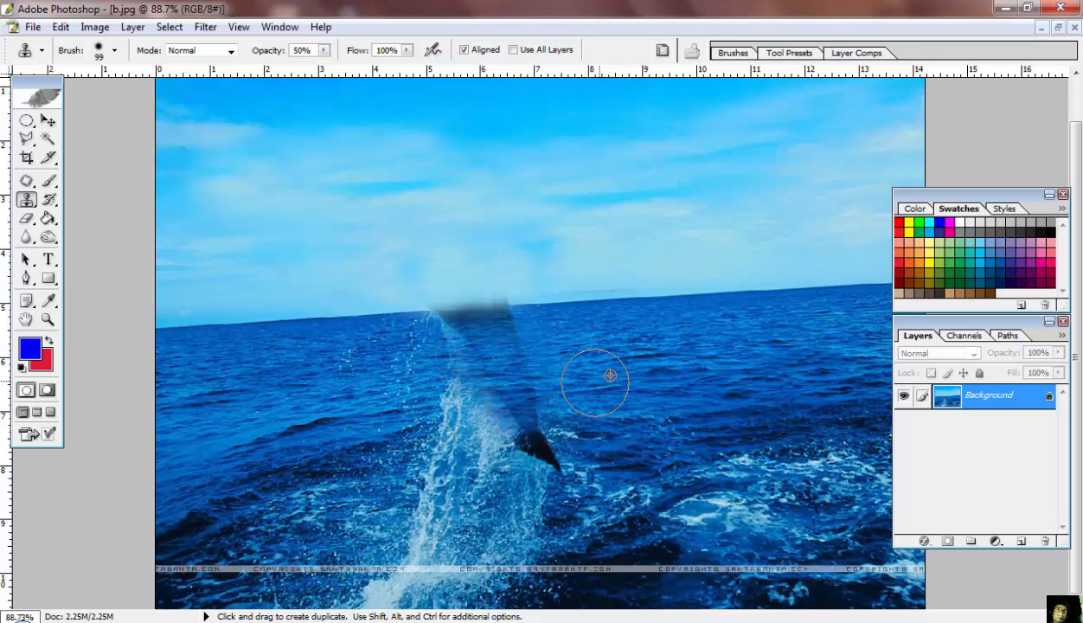
alt+click(587, 353)
mouse_move(510, 355)
mouse_down()
mouse_move(487, 338)
mouse_move(499, 330)
mouse_move(442, 332)
mouse_move(469, 334)
mouse_up()
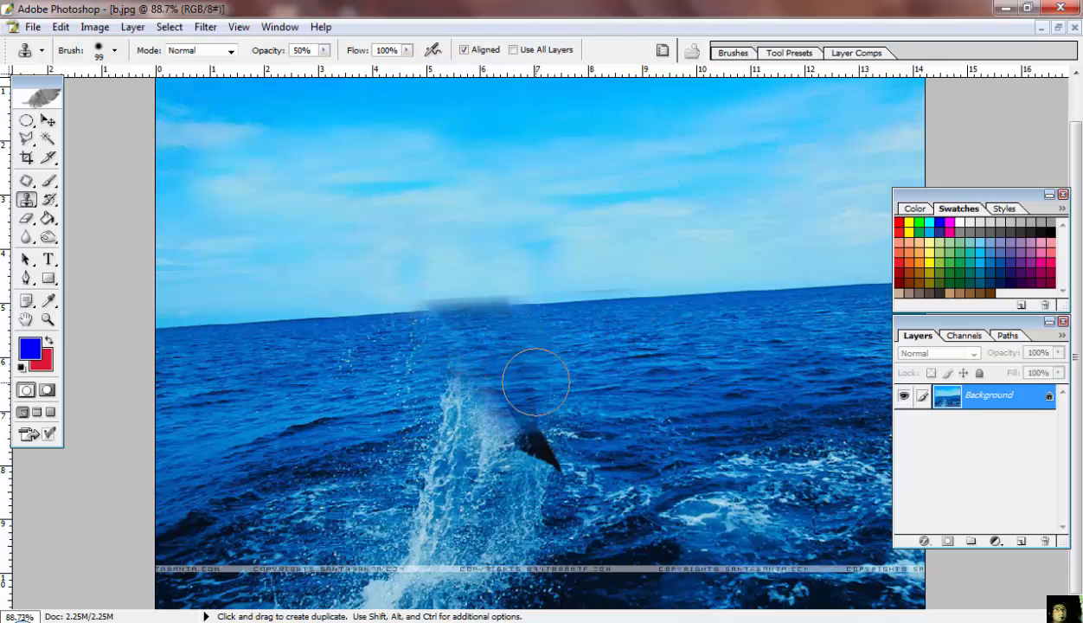
mouse_move(532, 374)
mouse_down()
mouse_move(527, 409)
mouse_move(547, 429)
mouse_up()
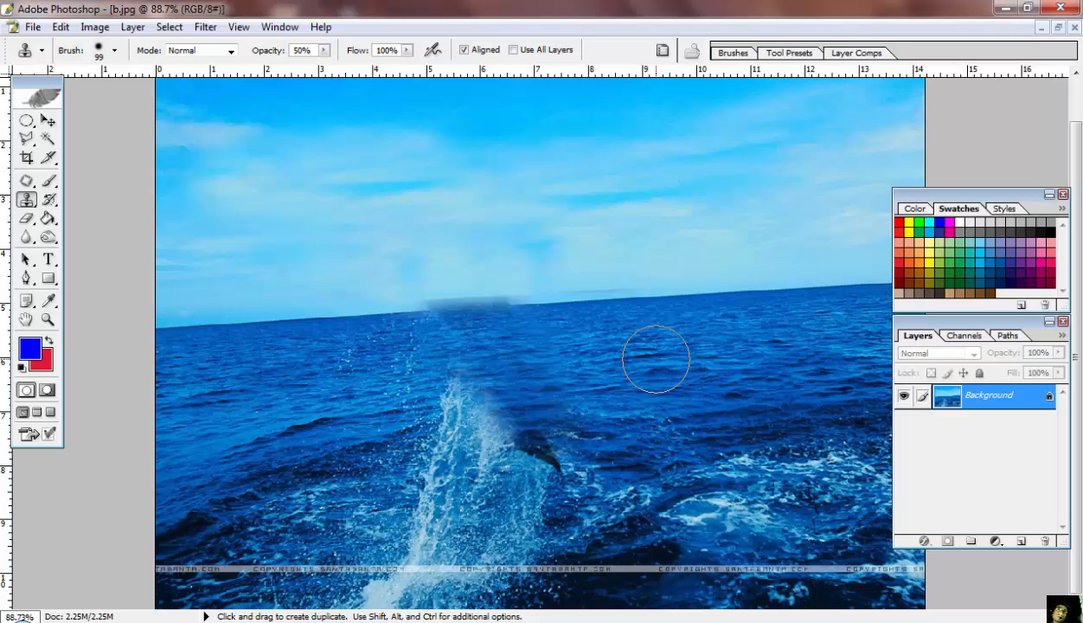
Step: Clone open sea water over the top of the splash column and the dolphin's tail fluke
alt+click(694, 367)
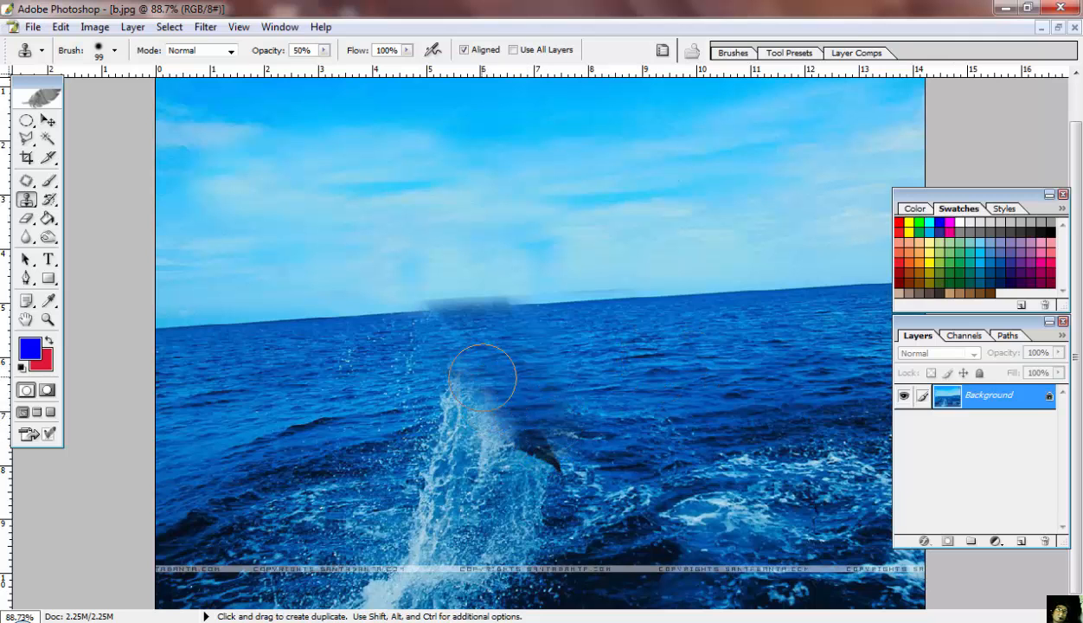
mouse_move(454, 350)
mouse_down()
mouse_move(448, 402)
mouse_move(529, 406)
mouse_move(511, 422)
mouse_move(457, 421)
mouse_move(437, 394)
mouse_up()
alt+click(703, 353)
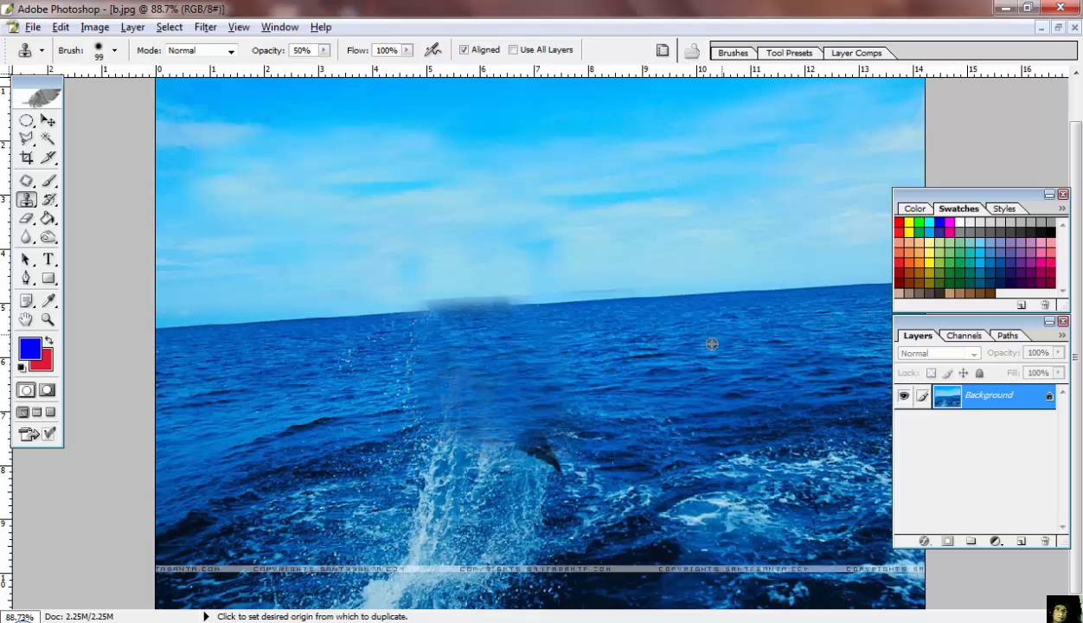
alt+click(710, 344)
drag(510, 415, 556, 452)
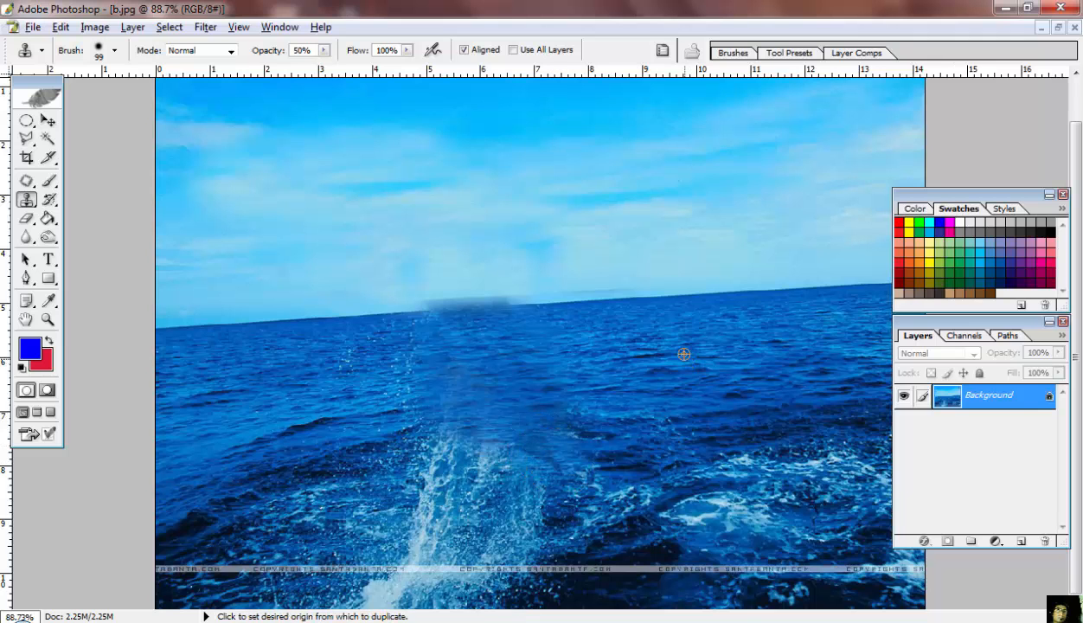
Step: Blend the cloned area below the horizon with sampled sea water, covering the droplets beside the former body
alt+click(718, 321)
mouse_move(496, 380)
mouse_down()
mouse_move(557, 387)
mouse_move(552, 410)
mouse_move(510, 354)
mouse_up()
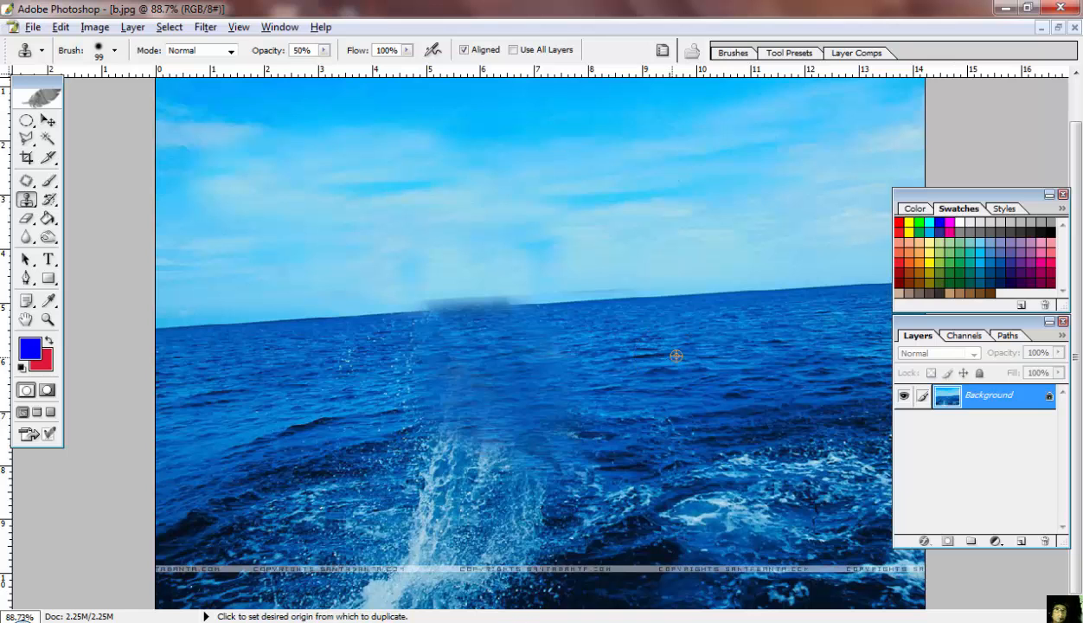
alt+click(708, 332)
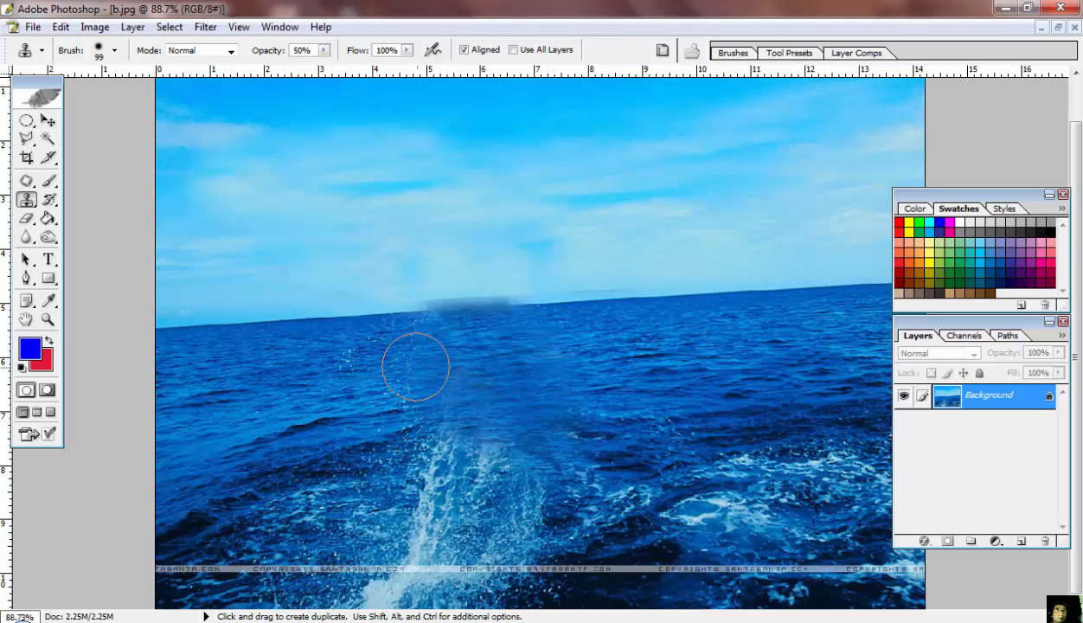
alt+click(705, 316)
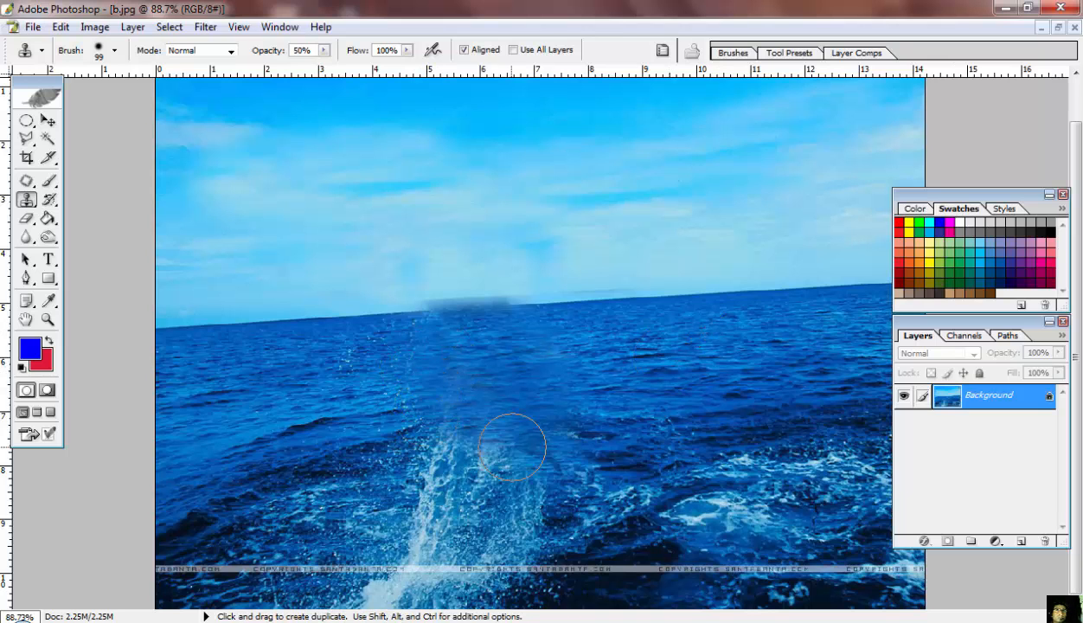
Step: Clone sea water over the upper splash and its pale streaks, undoing the stray stroke and resampling the water
mouse_move(508, 442)
mouse_down()
mouse_move(483, 488)
mouse_move(493, 474)
mouse_move(436, 475)
mouse_move(450, 453)
mouse_move(426, 444)
mouse_up()
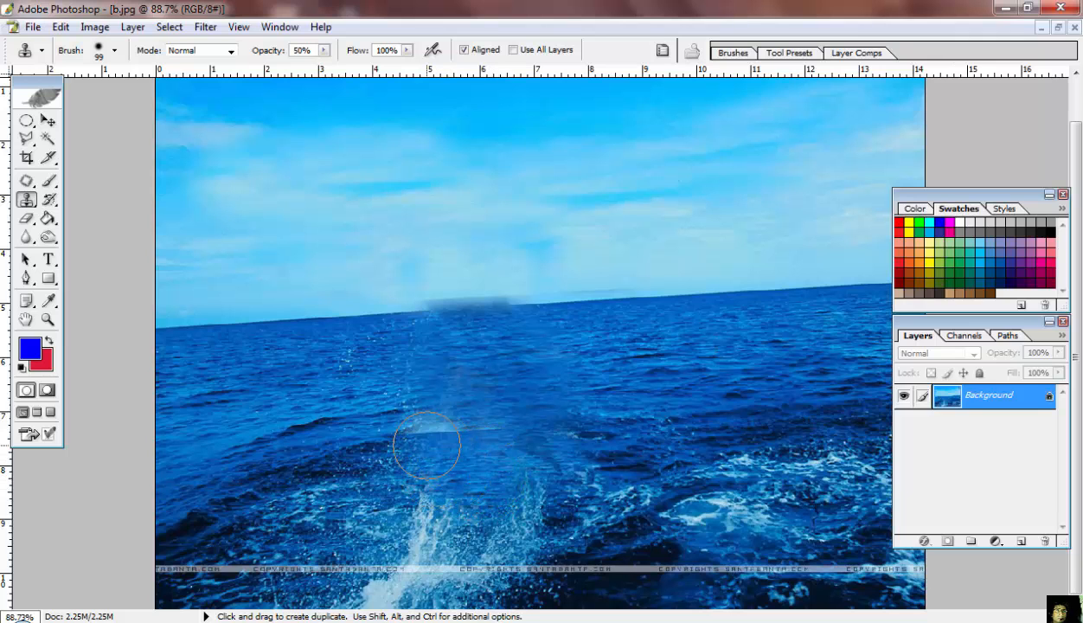
key(ctrl+z)
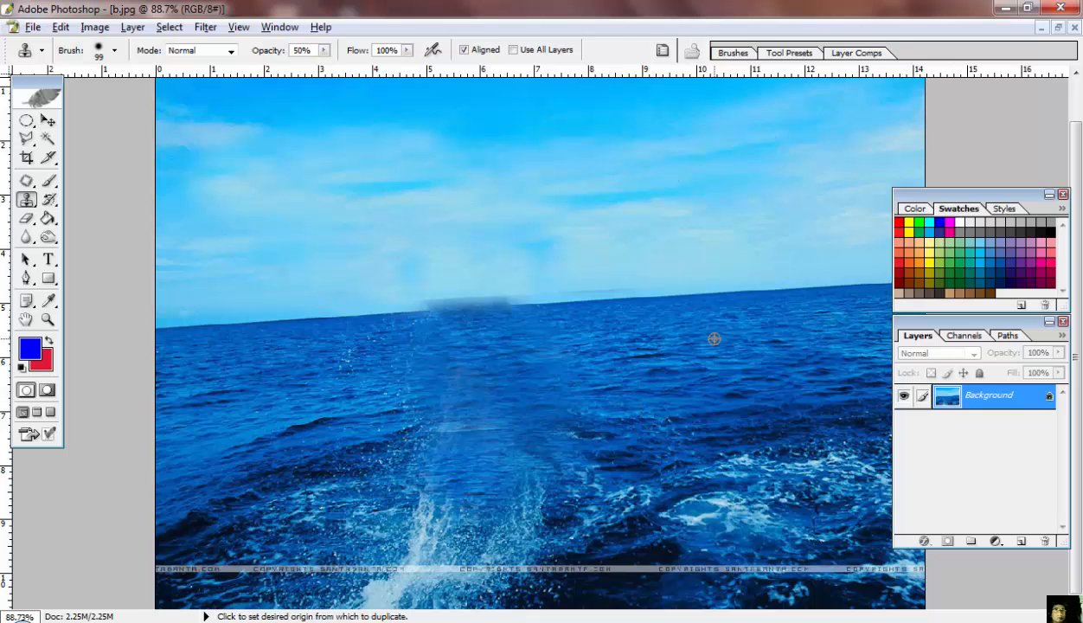
alt+click(754, 326)
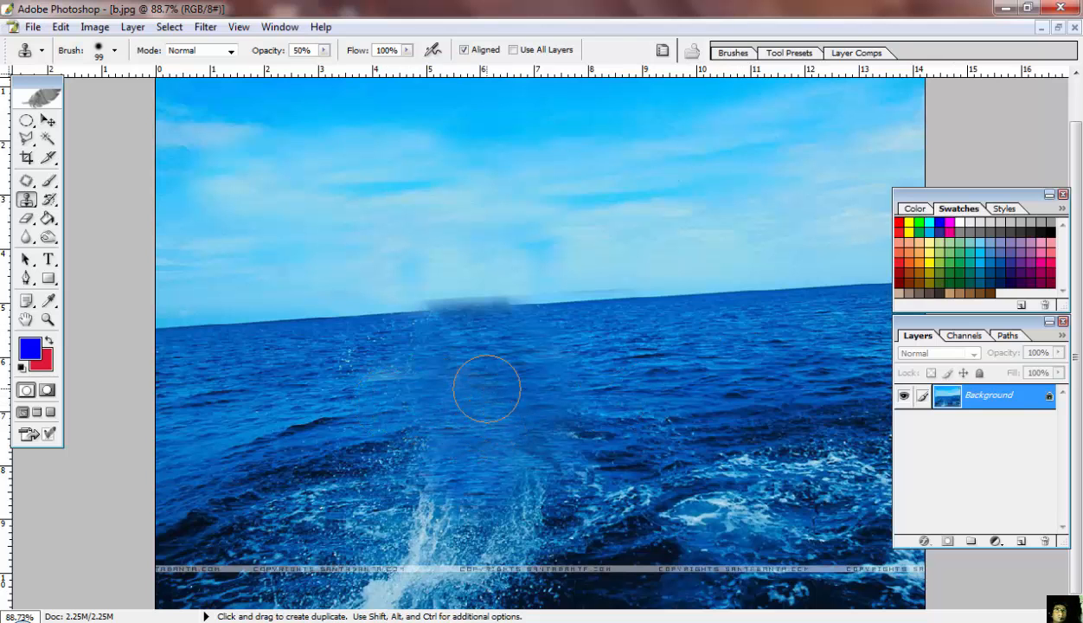
alt+click(697, 340)
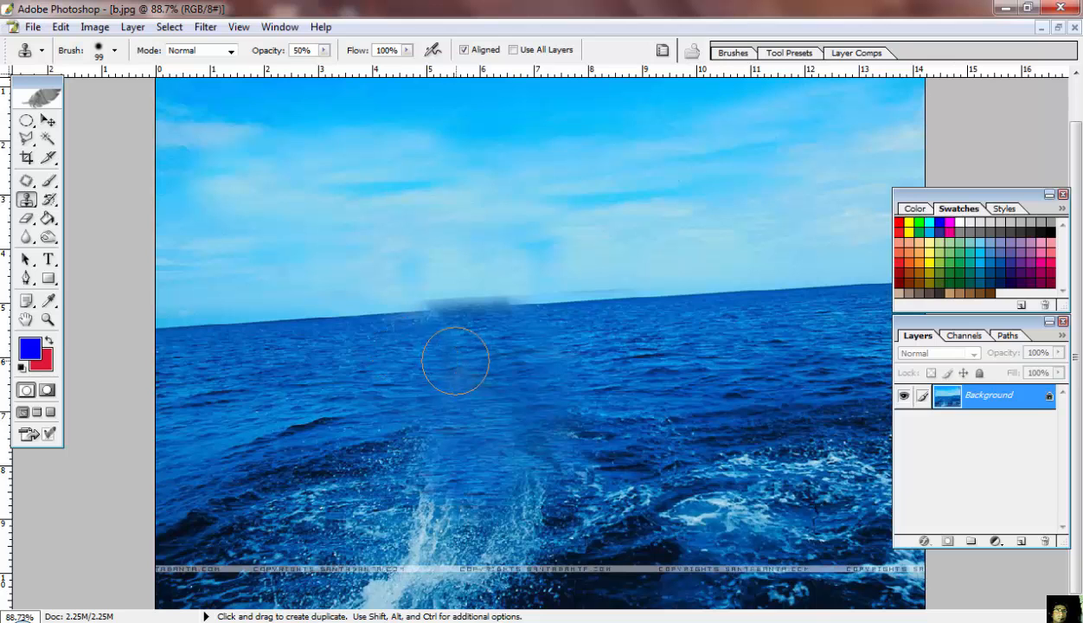
Step: Clone sampled open sea water over the foam and dark ripples left of the splash and over the left splash column
alt+click(723, 335)
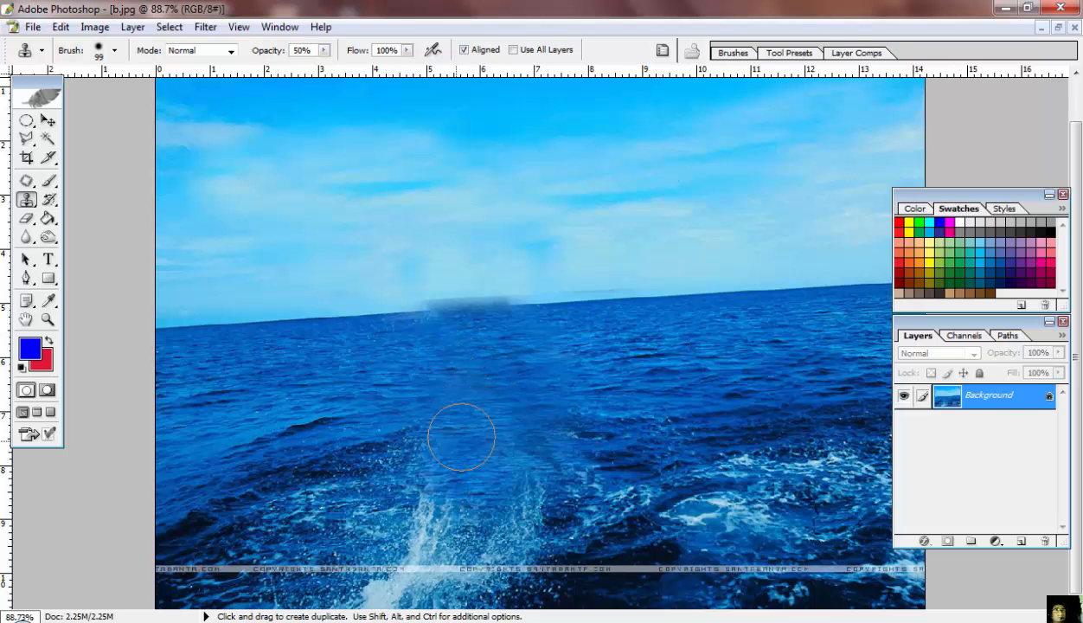
alt+click(274, 374)
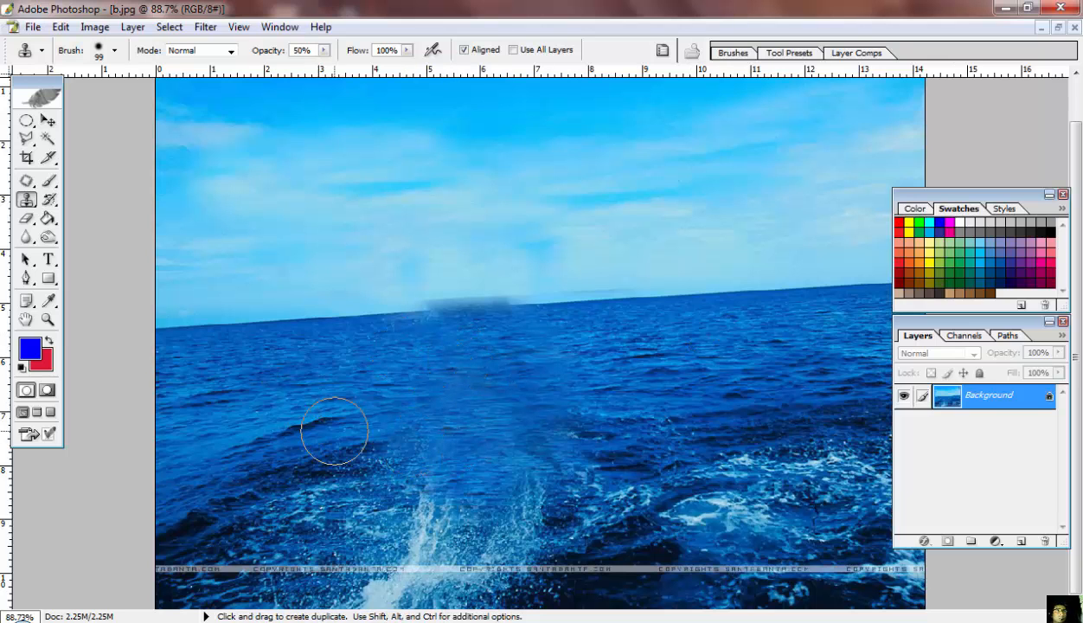
mouse_move(329, 424)
mouse_down()
mouse_move(297, 435)
mouse_move(334, 425)
mouse_move(350, 456)
mouse_move(323, 427)
mouse_move(372, 451)
mouse_move(400, 439)
mouse_move(402, 460)
mouse_move(397, 484)
mouse_move(376, 495)
mouse_move(311, 482)
mouse_move(314, 507)
mouse_move(326, 490)
mouse_move(325, 529)
mouse_up()
alt+click(315, 369)
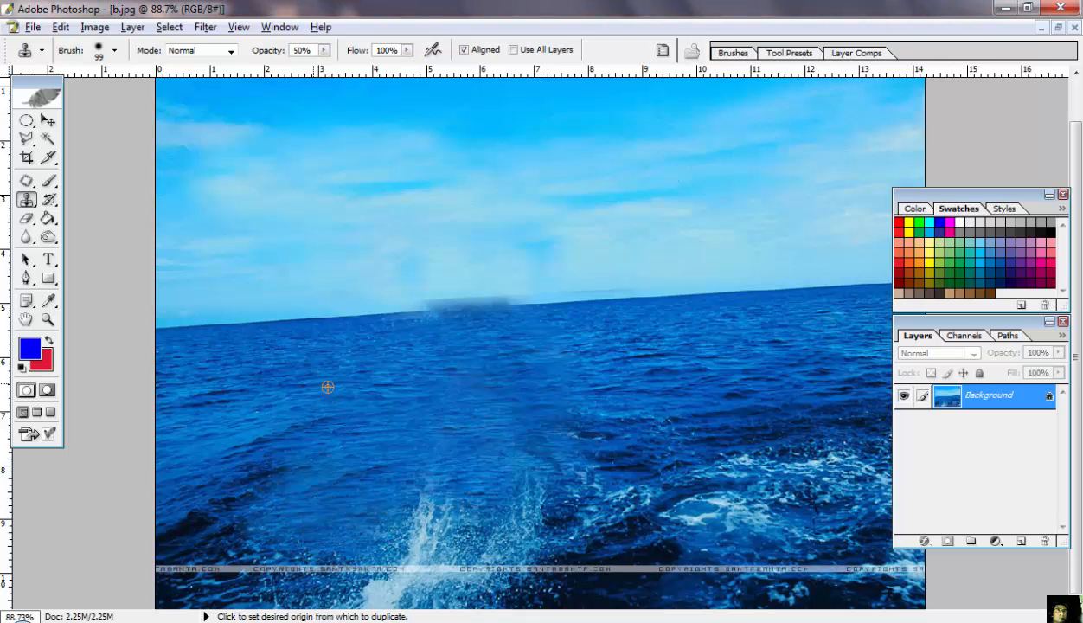
alt+click(327, 387)
mouse_move(411, 508)
mouse_down()
mouse_move(389, 538)
mouse_move(436, 516)
mouse_up()
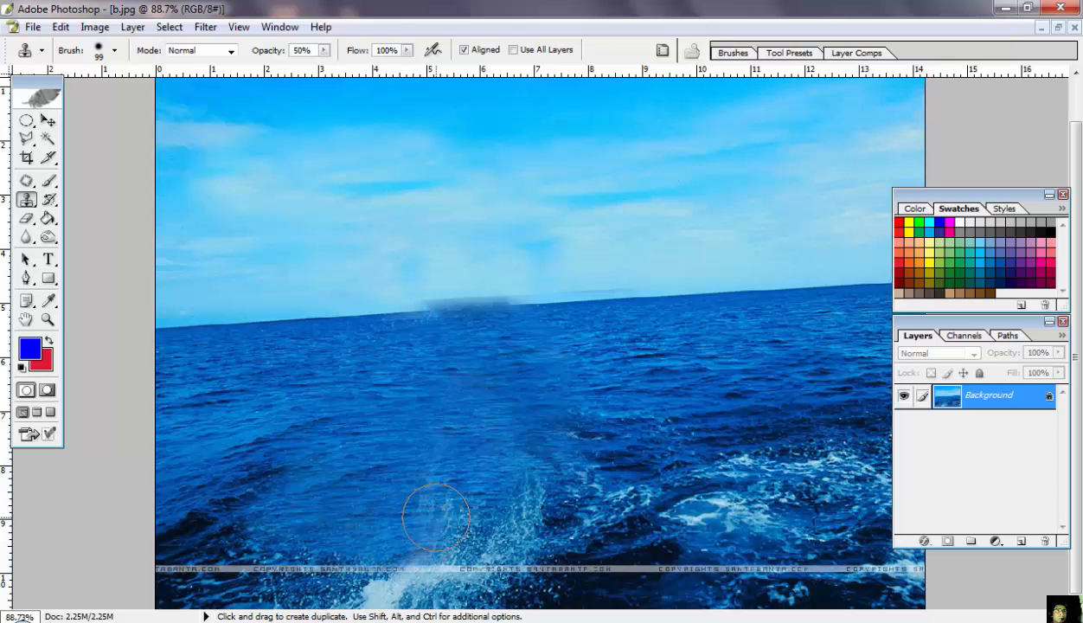
Step: Clone sea water over the base of the splash and the watermark beside it, undoing the strokes that paint sky
alt+click(304, 380)
mouse_move(260, 572)
mouse_down()
mouse_move(442, 560)
mouse_move(421, 532)
mouse_move(424, 503)
mouse_up()
alt+click(347, 368)
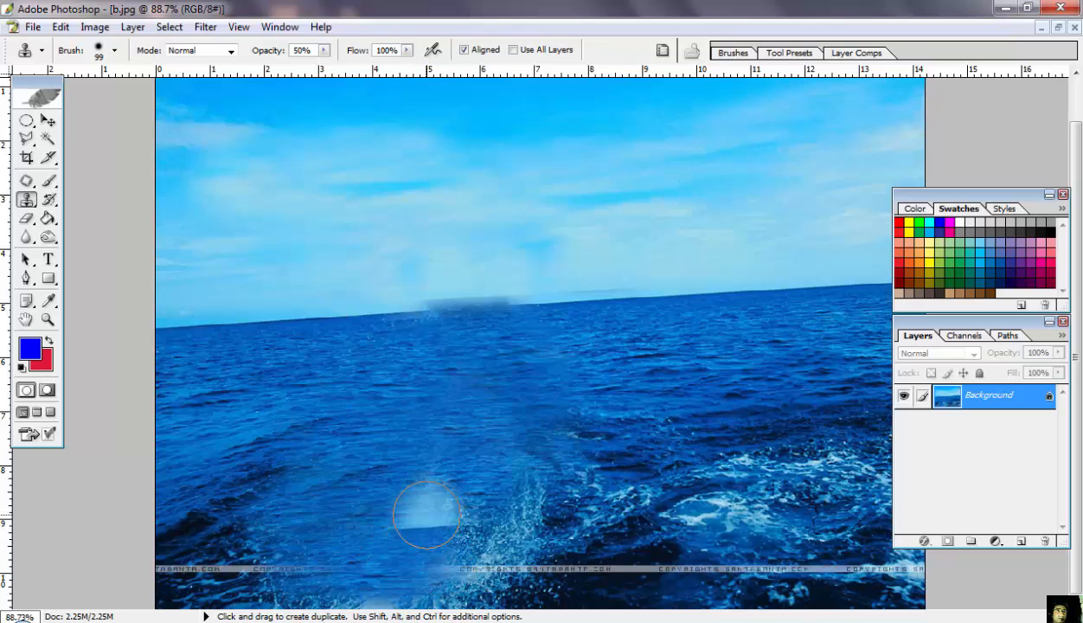
key(ctrl+z)
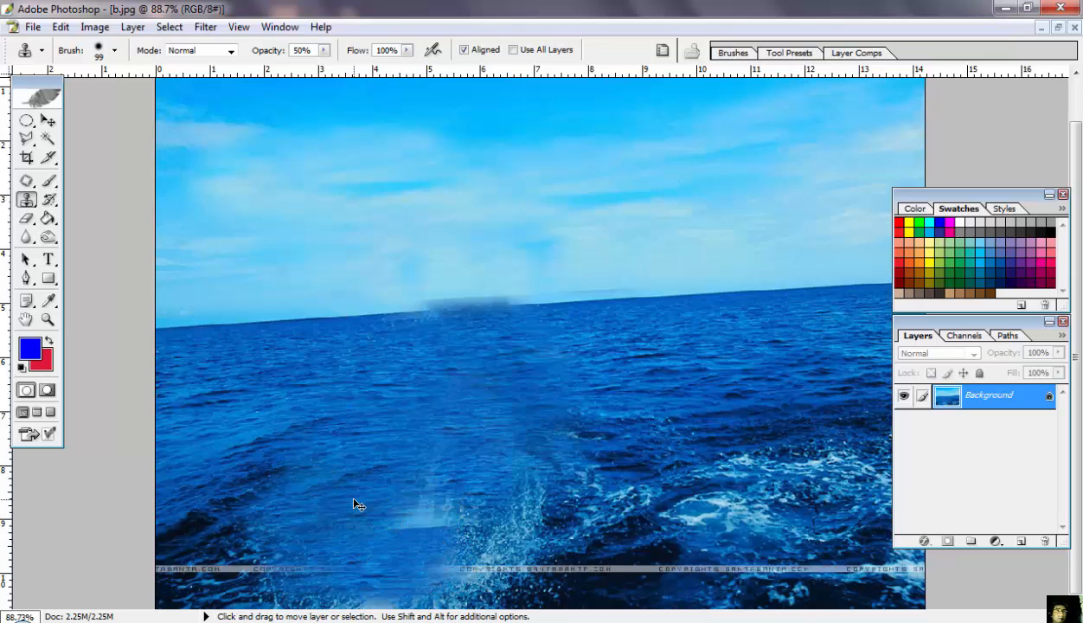
key(ctrl+z)
key(ctrl+z)
key(ctrl+alt+z)
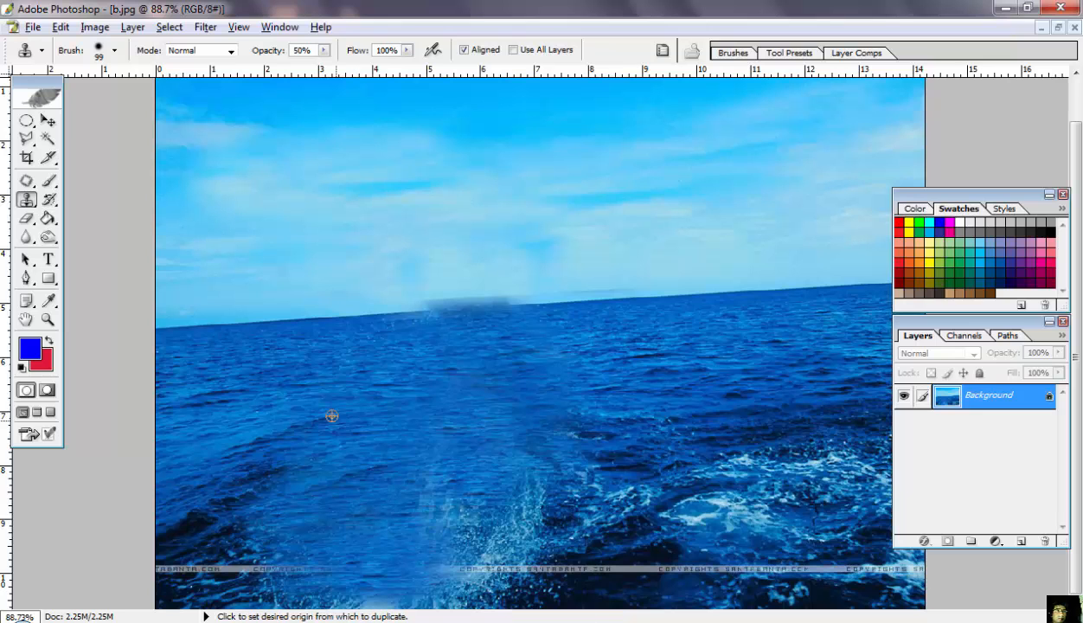
Step: Clone resampled sea water over the remaining splash columns and the watermark crossing them
alt+click(321, 385)
mouse_move(414, 496)
mouse_down()
mouse_move(439, 525)
mouse_move(432, 489)
mouse_move(472, 545)
mouse_up()
mouse_move(448, 560)
mouse_down()
mouse_move(506, 578)
mouse_move(423, 584)
mouse_move(509, 582)
mouse_move(516, 526)
mouse_move(540, 506)
mouse_up()
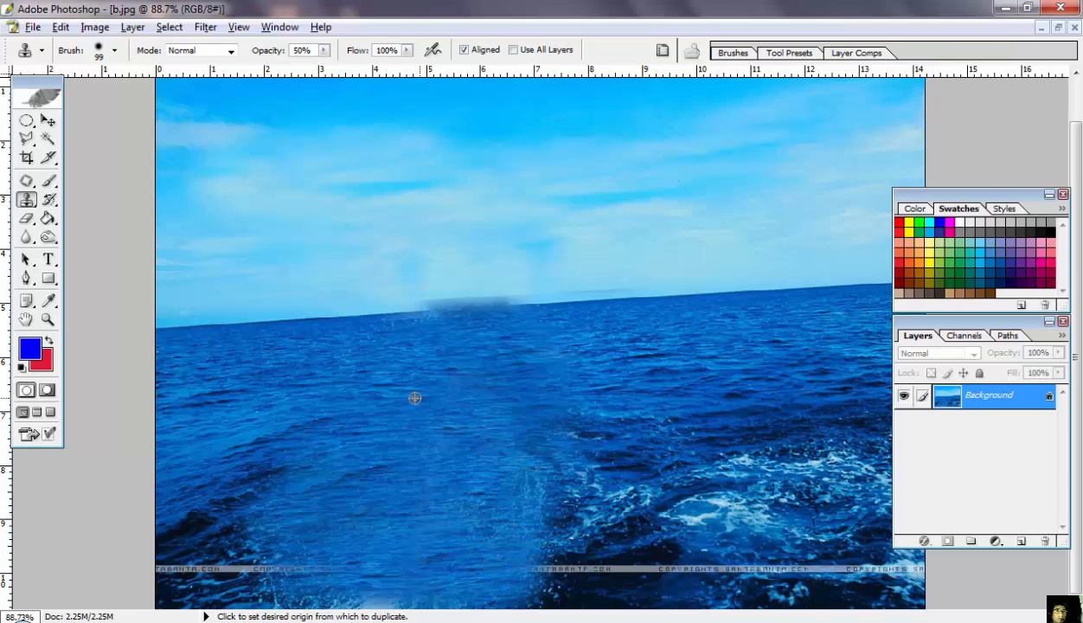
Step: Clone sea water over the dark area just right of the former splash, undoing the sky-coloured strokes and resampling the water
alt+click(356, 365)
mouse_move(573, 573)
mouse_down()
mouse_move(539, 581)
mouse_move(560, 515)
mouse_up()
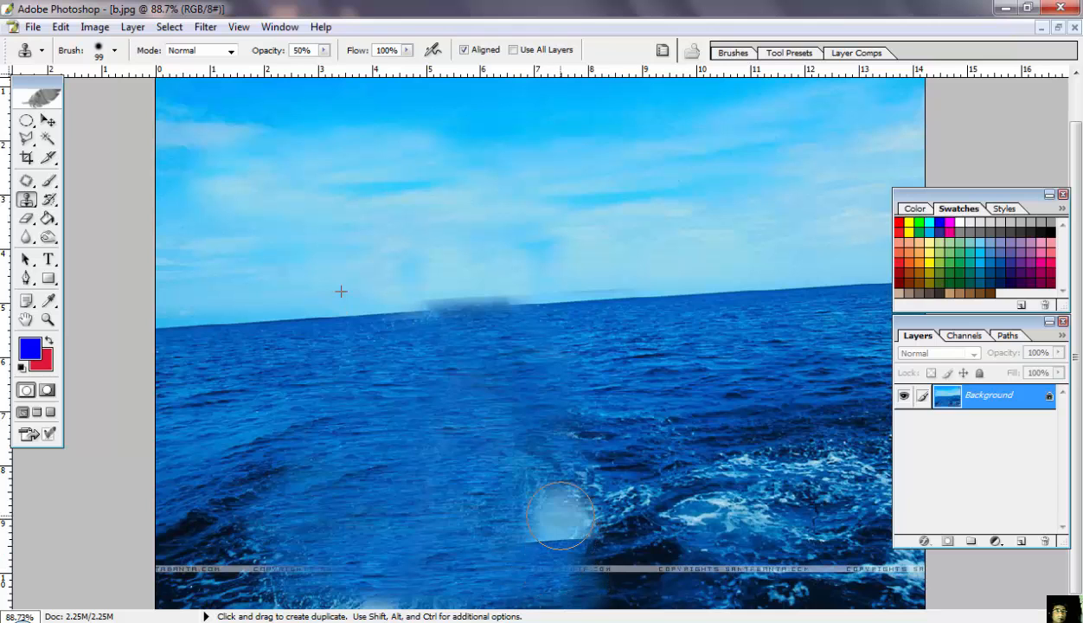
key(ctrl)
key(ctrl+alt+z)
key(ctrl+alt+z)
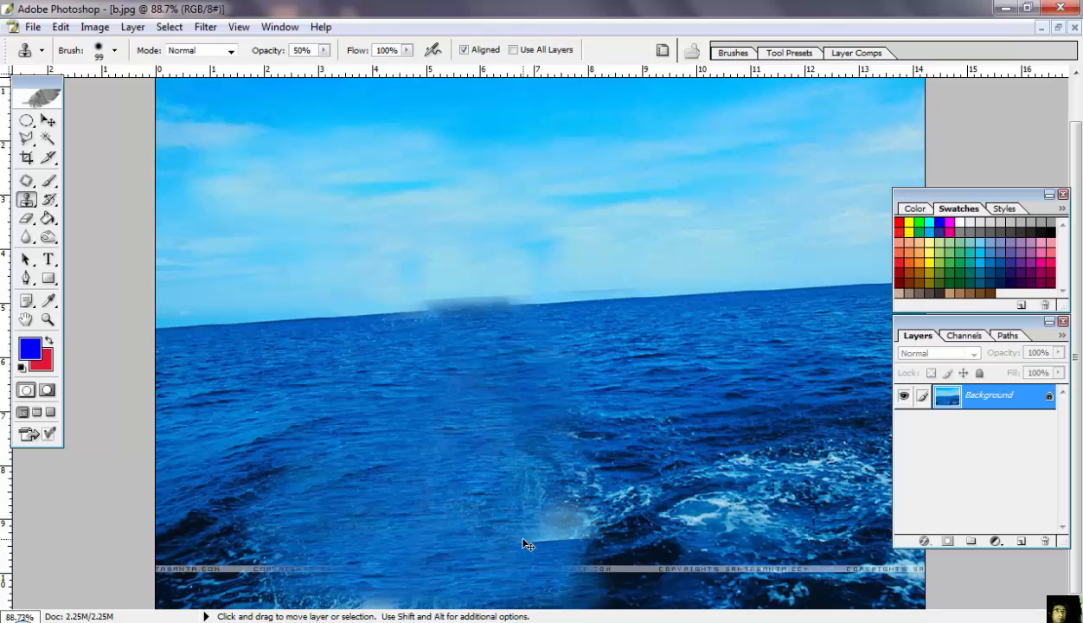
alt+click(355, 385)
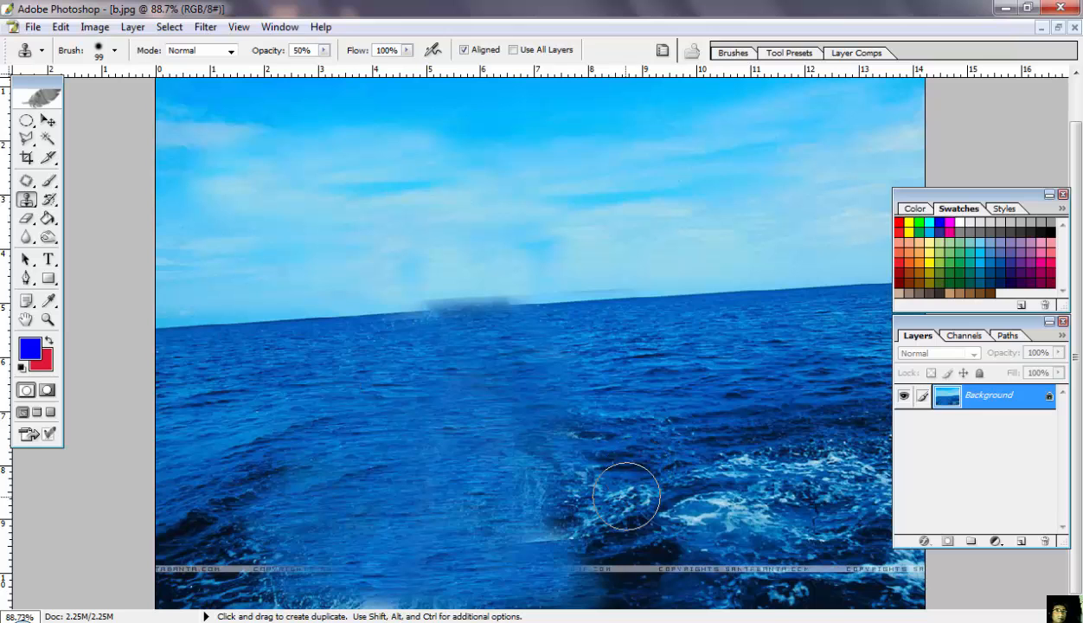
mouse_move(568, 526)
mouse_down()
mouse_move(534, 514)
mouse_move(546, 516)
mouse_move(540, 534)
mouse_move(609, 523)
mouse_up()
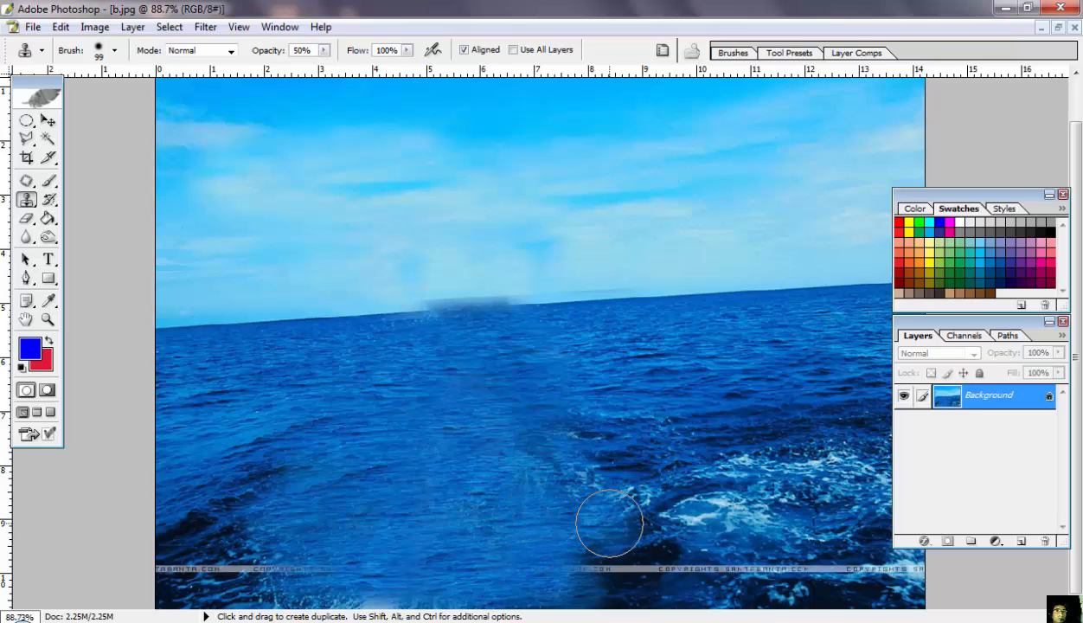
Step: Clone sea water over the watermark strip from the former splash to below the large foam patch
alt+click(385, 389)
drag(629, 581, 566, 575)
alt+click(390, 388)
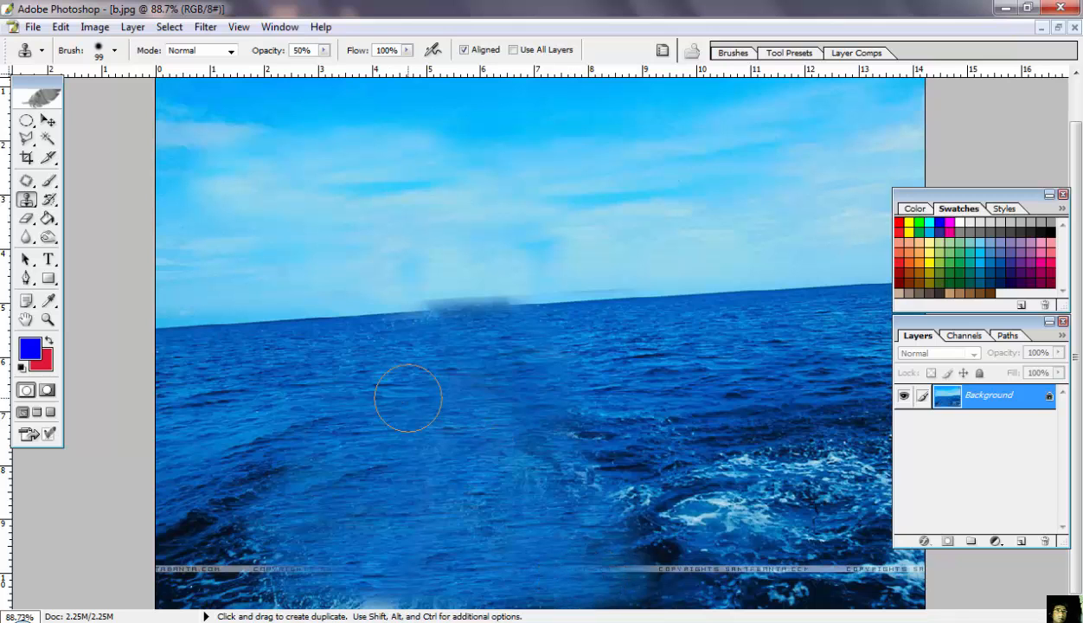
mouse_move(688, 558)
mouse_down()
mouse_move(676, 572)
mouse_move(617, 573)
mouse_up()
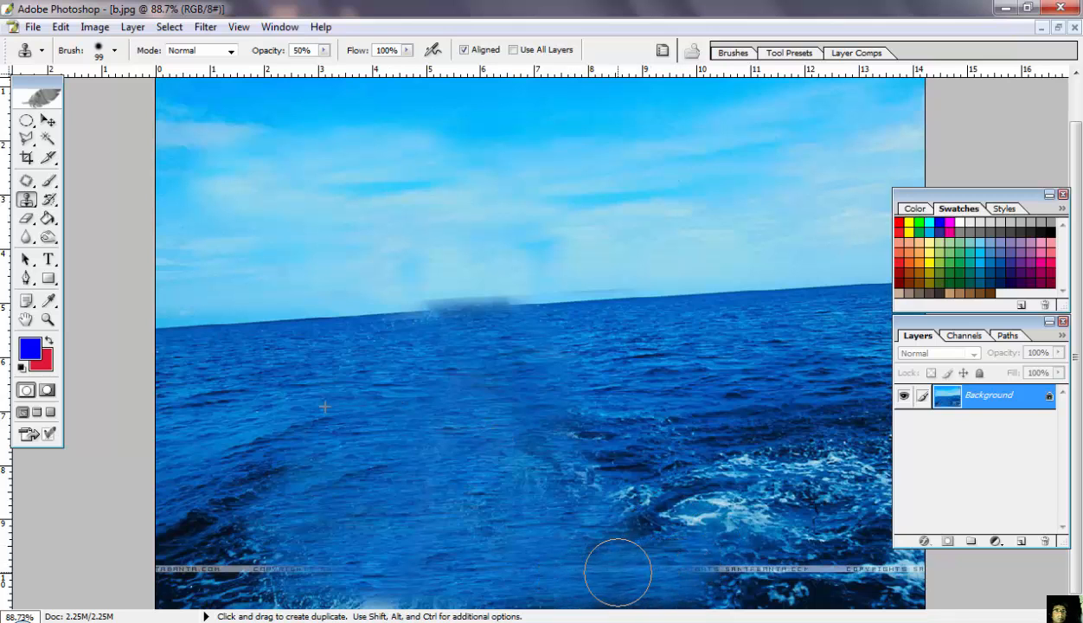
alt+click(377, 378)
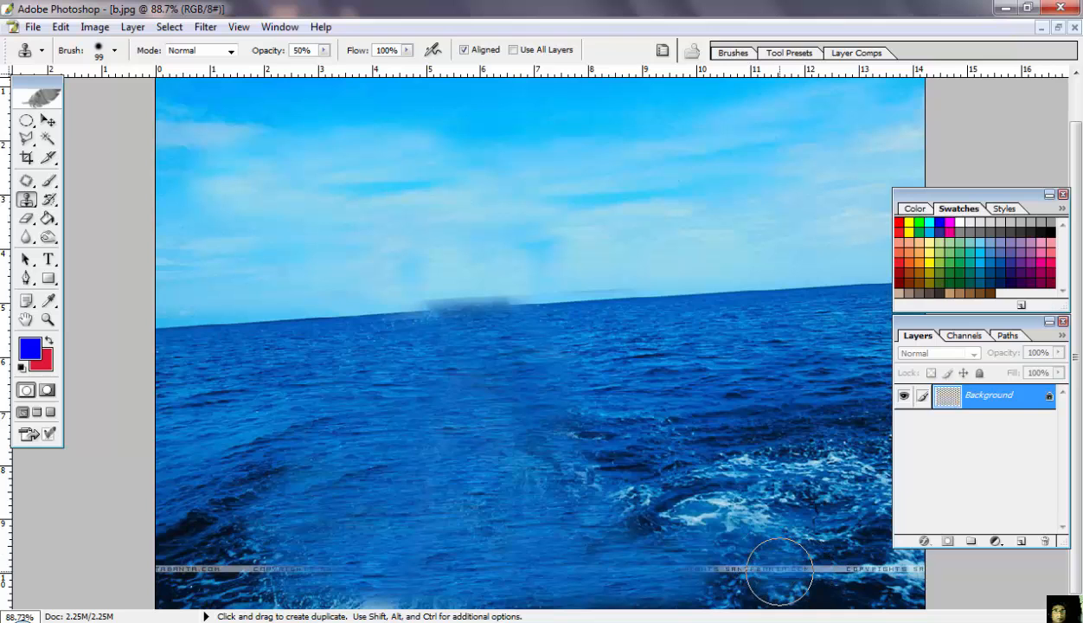
drag(773, 580, 720, 573)
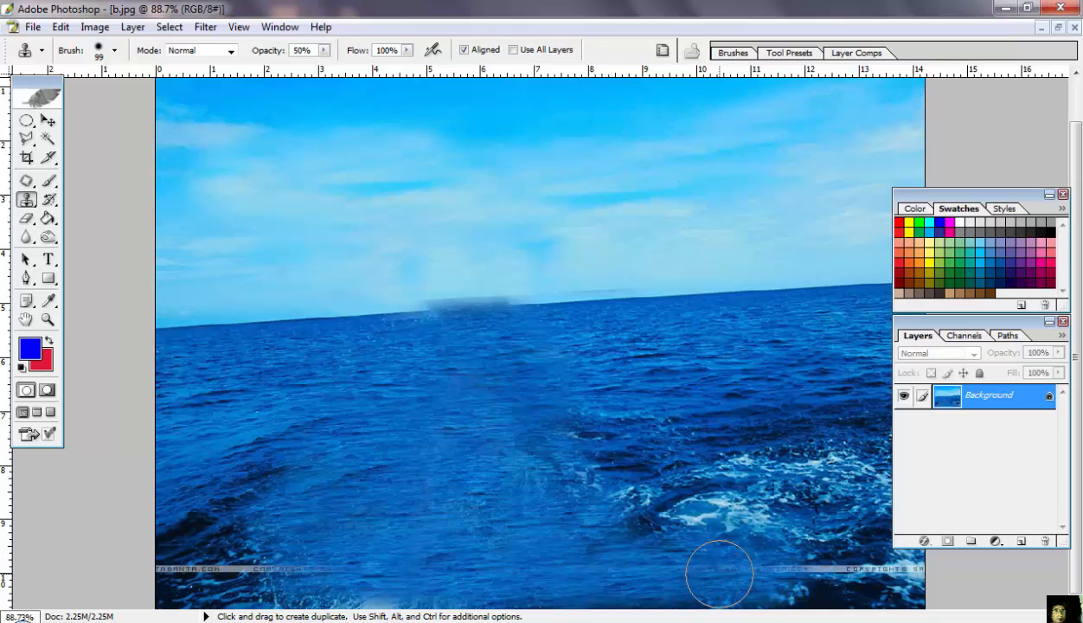
Step: Clone resampled sea water over the rest of the watermark strip out to the photo's right edge
alt+click(355, 344)
drag(798, 573, 730, 568)
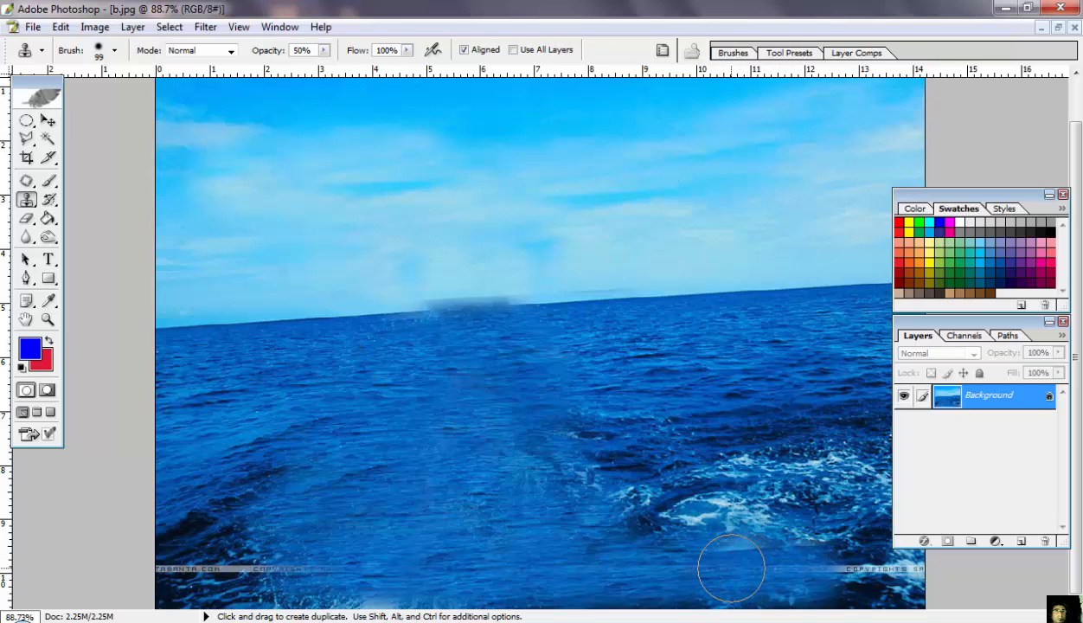
alt+click(395, 382)
drag(868, 569, 774, 578)
alt+click(429, 411)
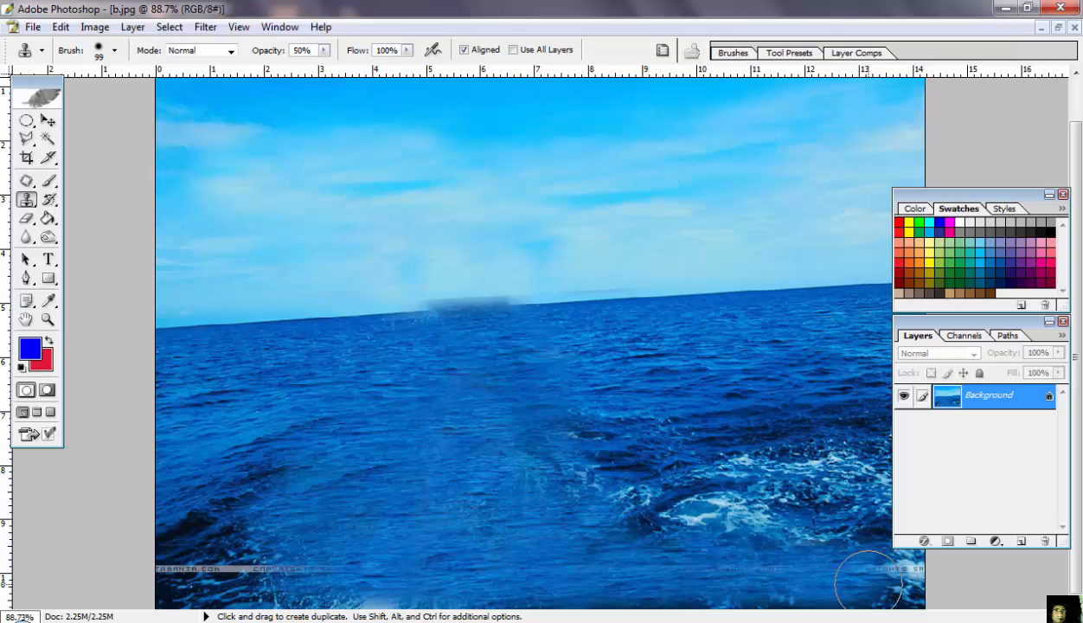
drag(931, 582, 756, 578)
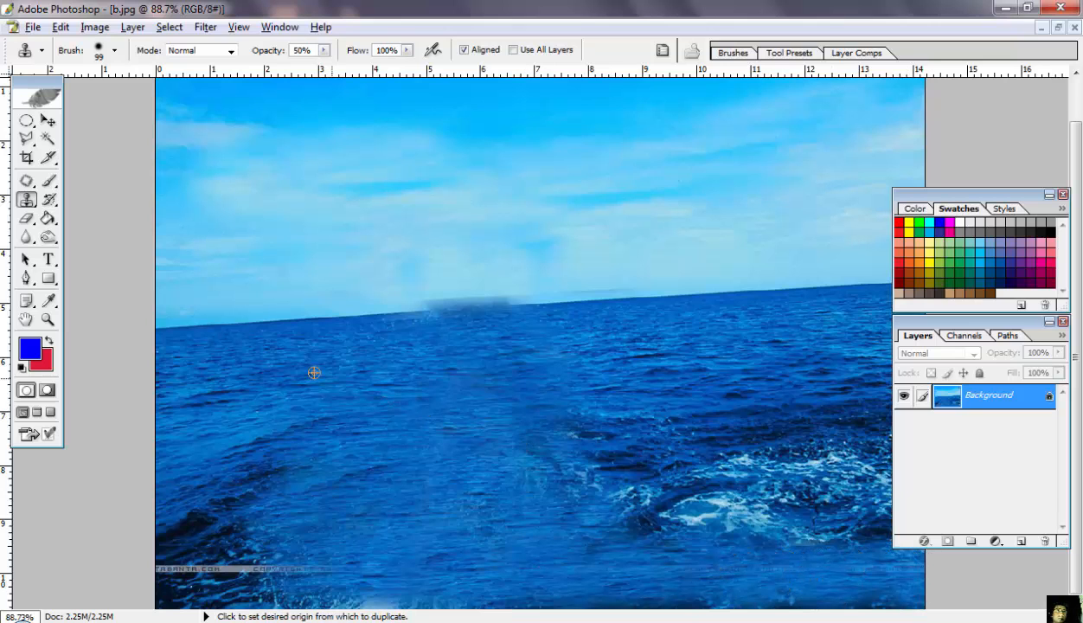
Step: Clone sea water over the watermark, foam and dark waves in the photo's lower left corner
alt+click(340, 364)
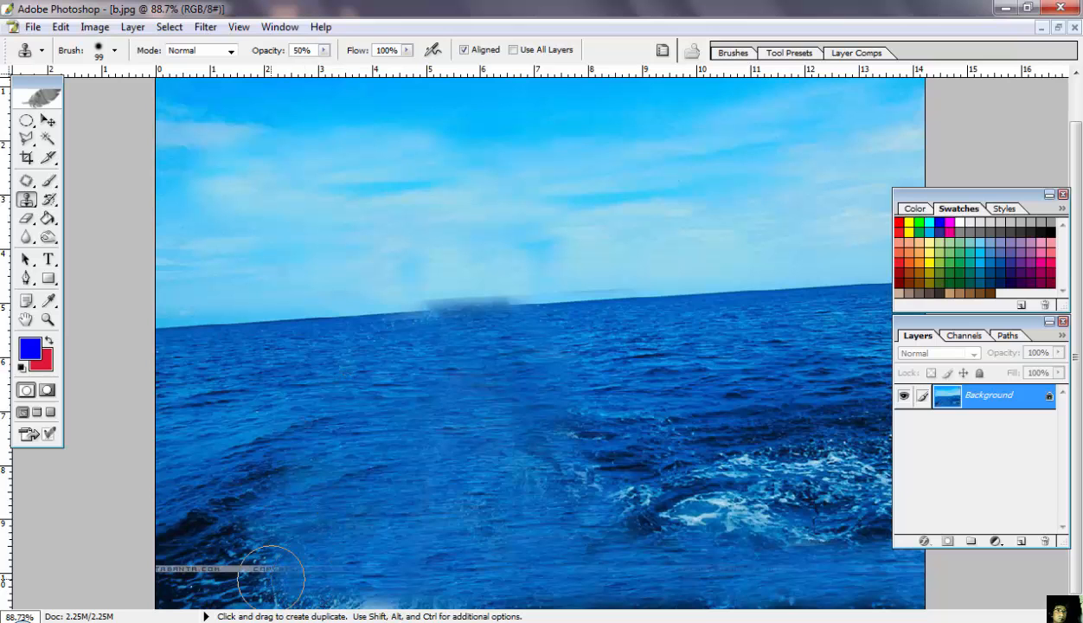
mouse_move(270, 575)
mouse_down()
mouse_move(216, 547)
mouse_move(185, 586)
mouse_move(351, 591)
mouse_up()
alt+click(340, 427)
alt+click(356, 382)
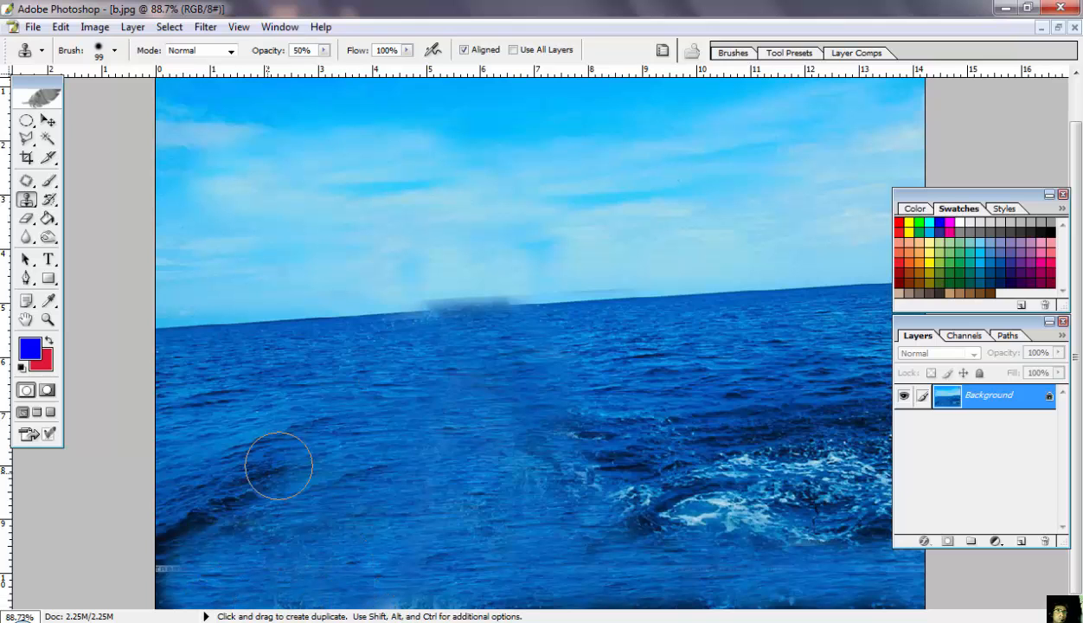
mouse_move(227, 500)
mouse_down()
mouse_move(176, 531)
mouse_move(167, 595)
mouse_up()
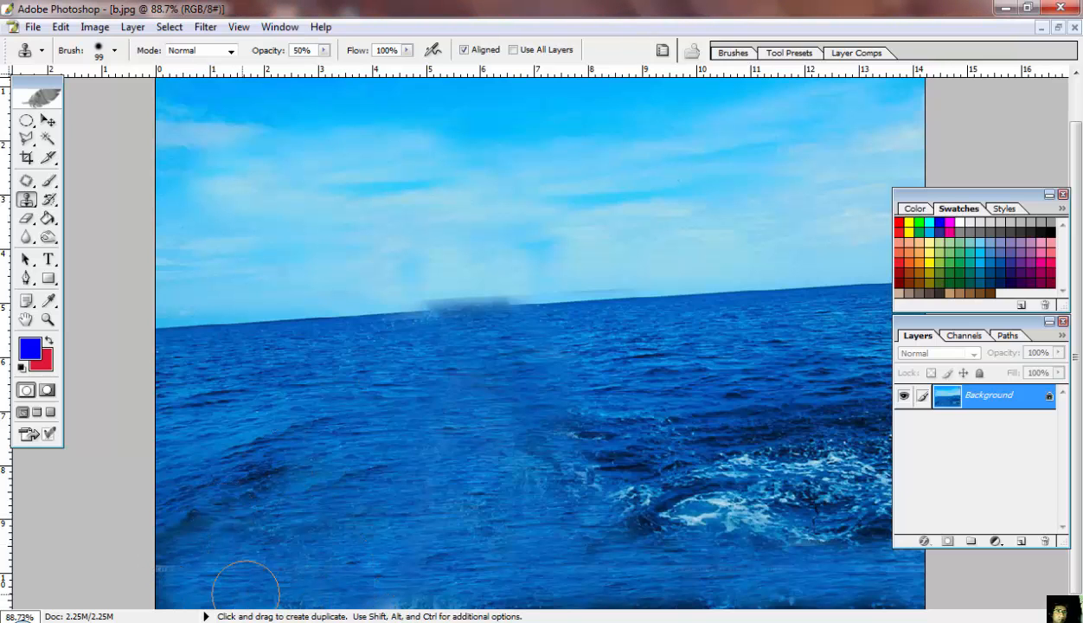
Step: Clone sea water over the left tip of the large foam patch and the faint streaks of the former splash
alt+click(346, 379)
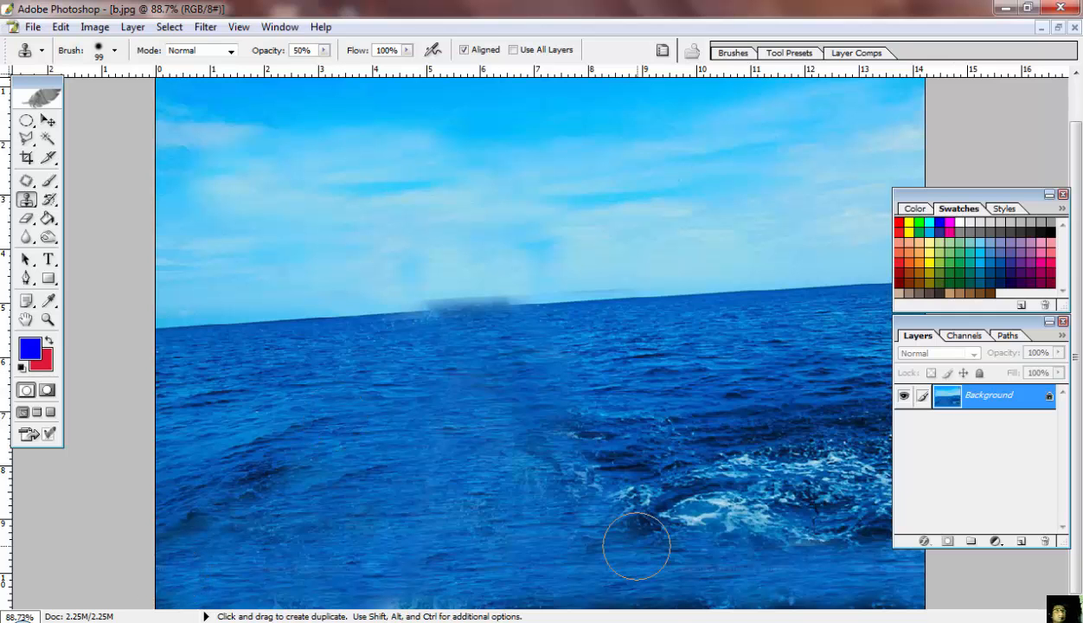
drag(640, 539, 648, 512)
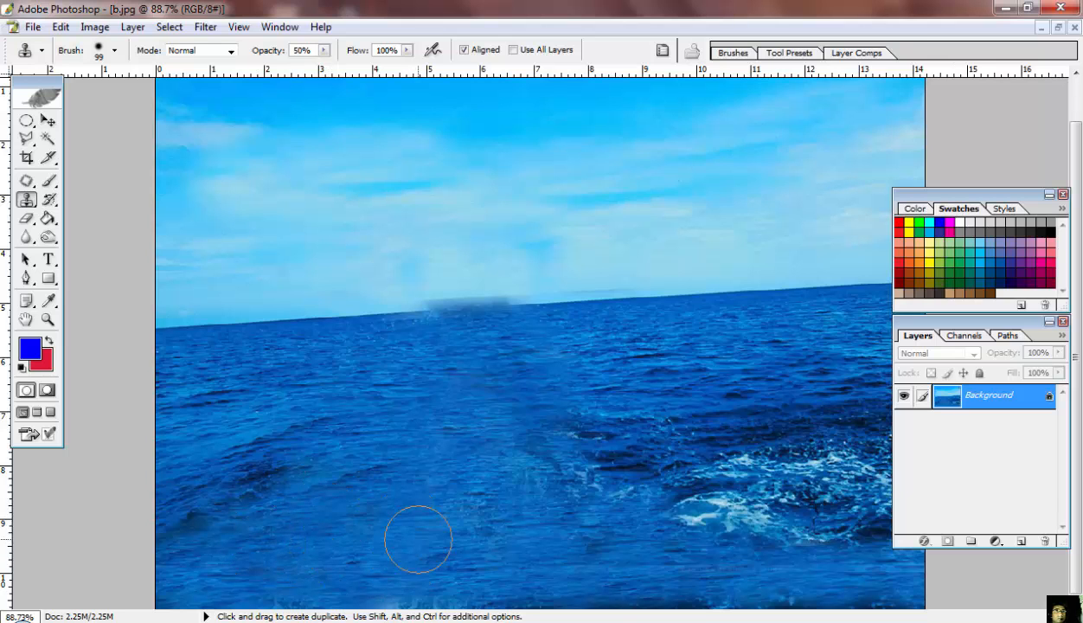
alt+click(394, 395)
click(459, 488)
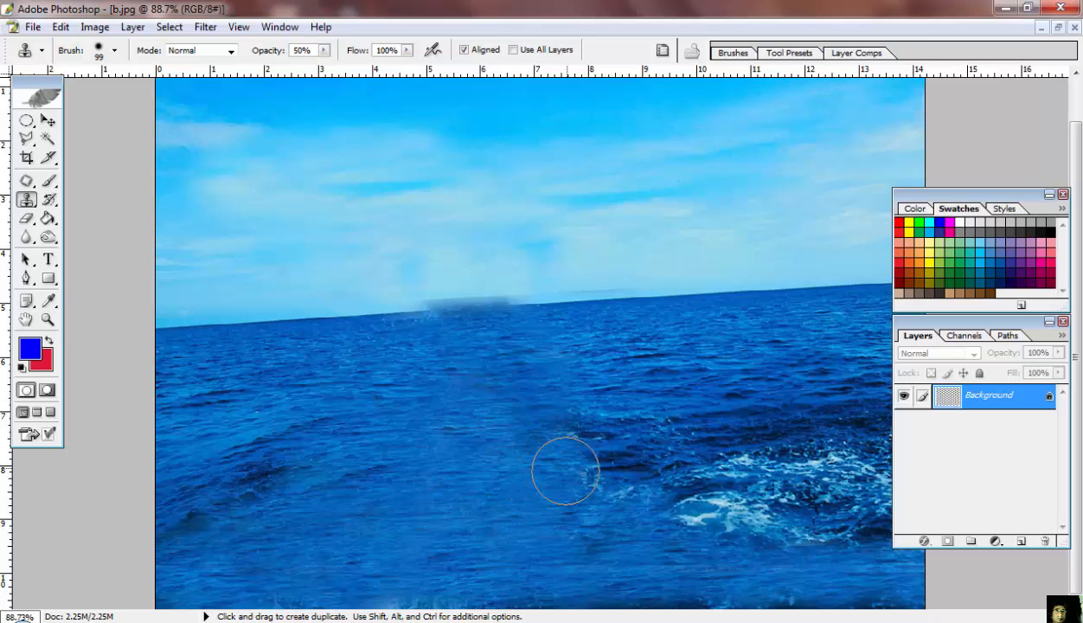
Step: Clone resampled water over the dark ripples and small foam flecks between the former splash and the large foam patch
alt+click(358, 377)
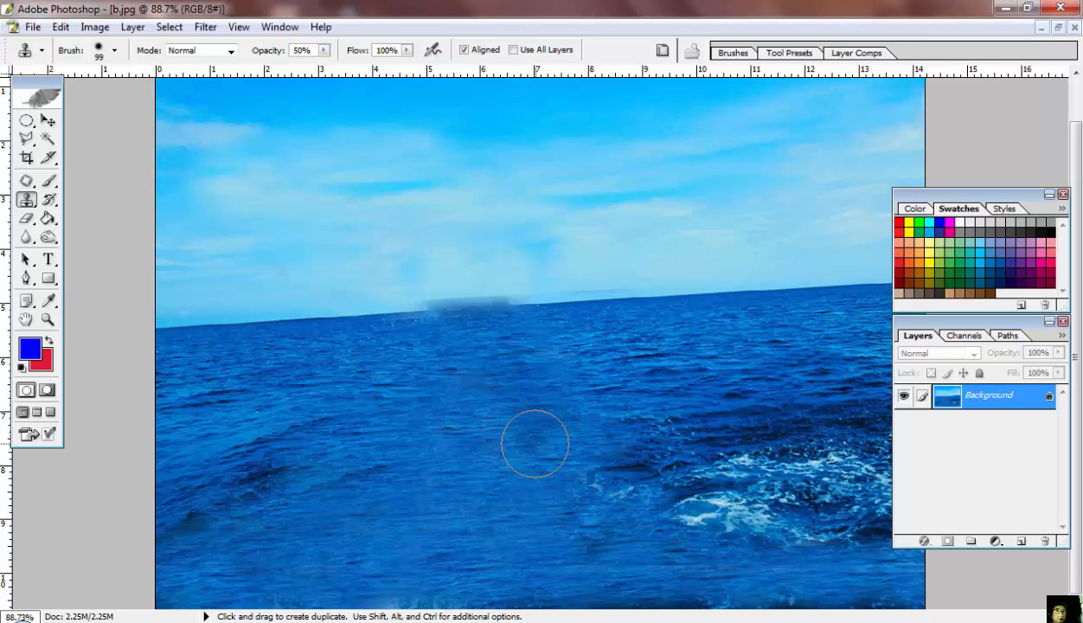
click(536, 444)
click(637, 459)
click(575, 511)
alt+click(390, 372)
click(597, 499)
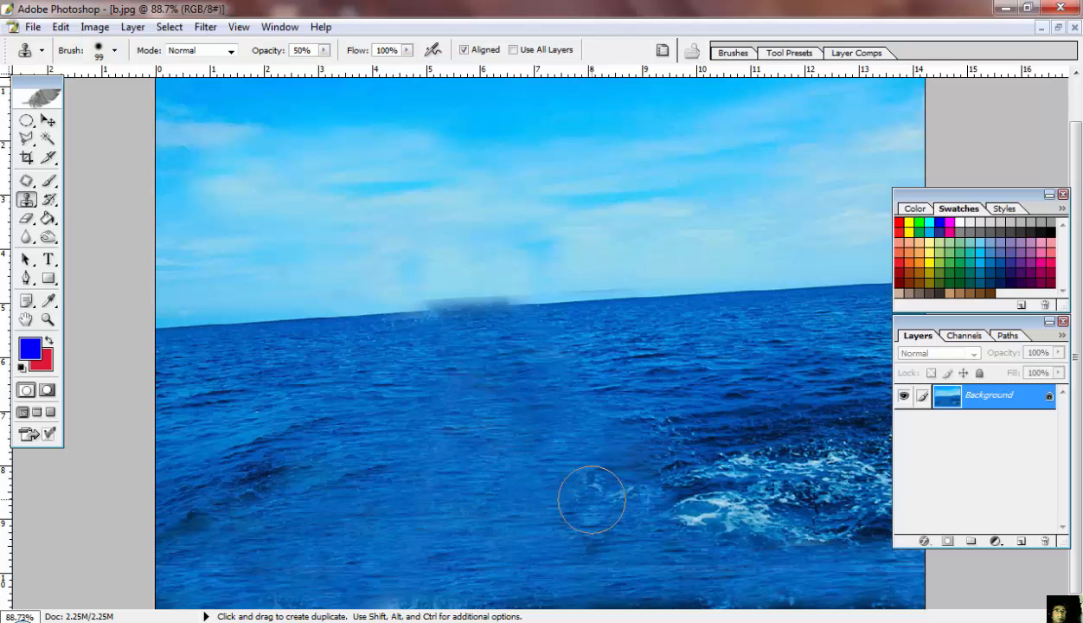
click(660, 496)
Step: Clone sea water over the left part of the large foam patch, resampling the water between strokes
alt+click(385, 366)
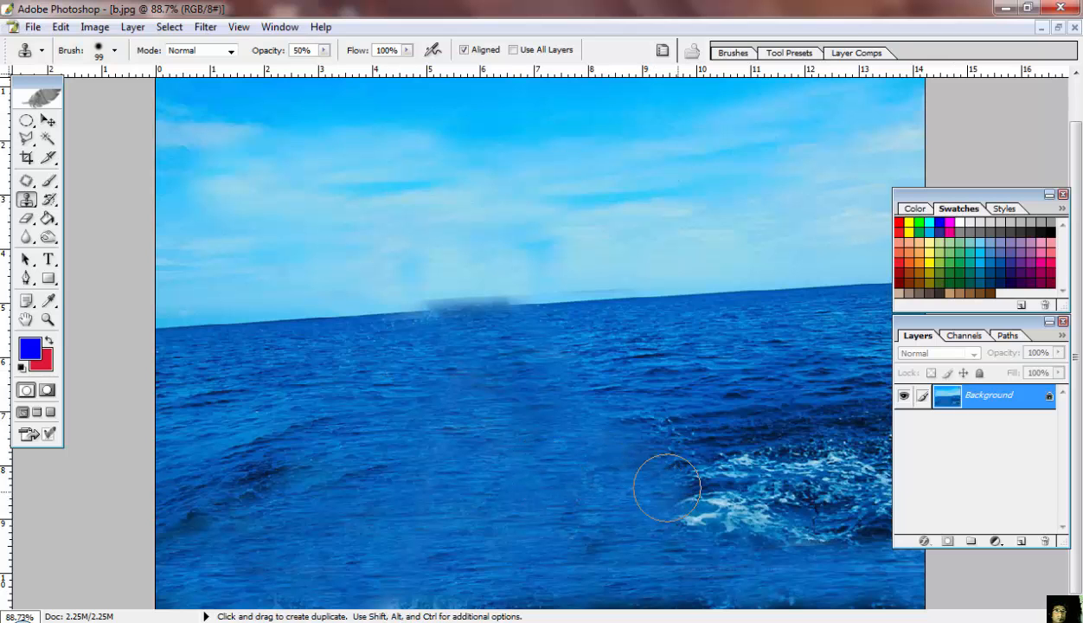
click(718, 500)
click(696, 524)
click(680, 506)
alt+click(387, 377)
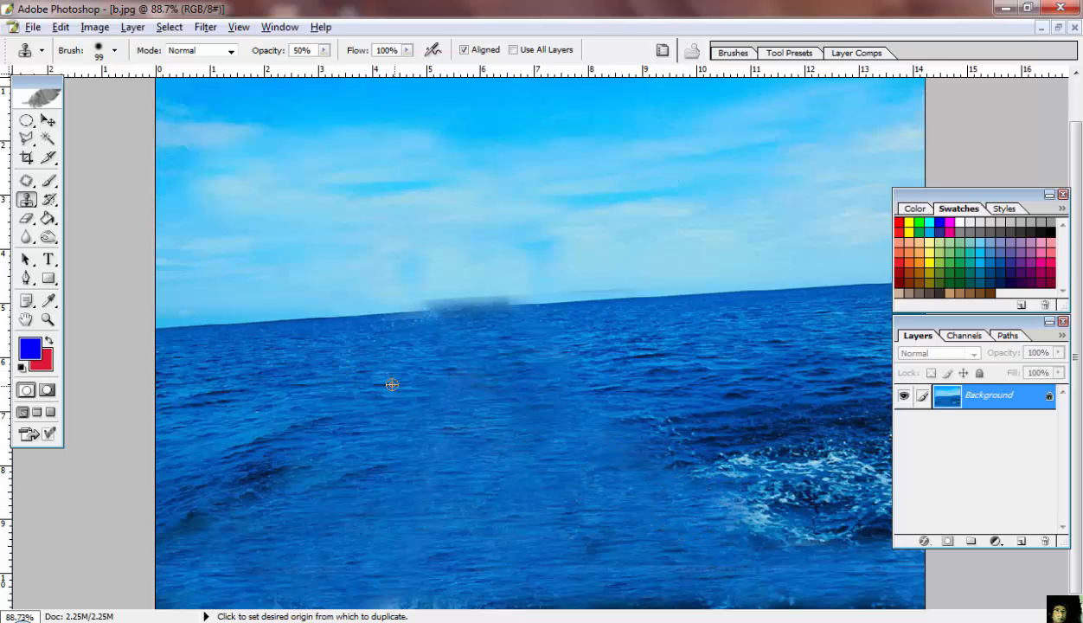
click(711, 467)
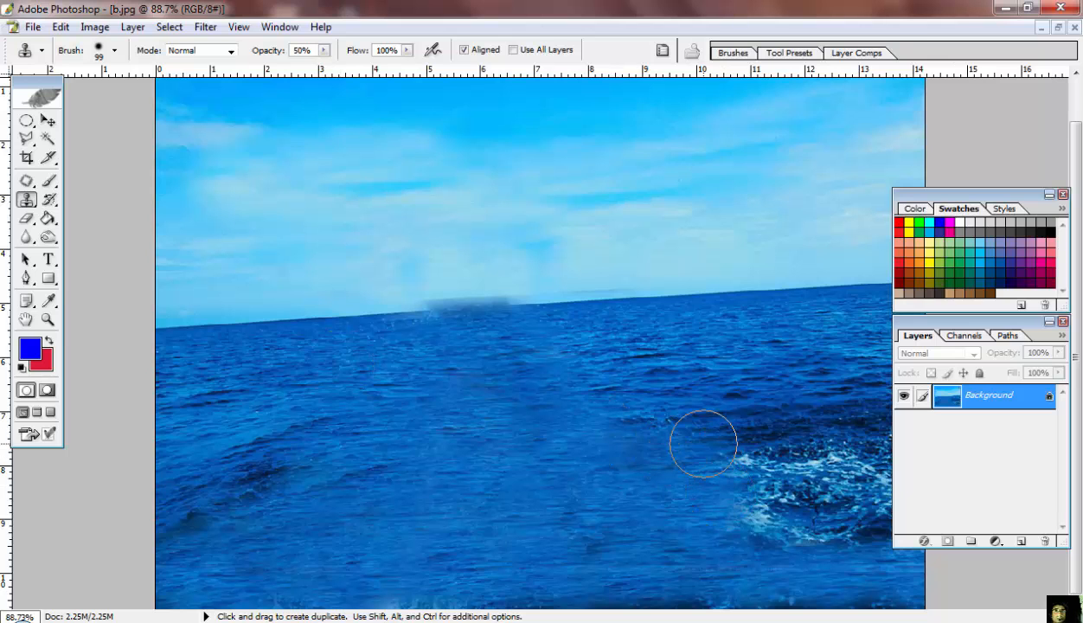
Step: Blend the dark ripples above the foam patch and clone water further over its left edge, undoing one stroke
click(702, 442)
click(658, 421)
key(ctrl+z)
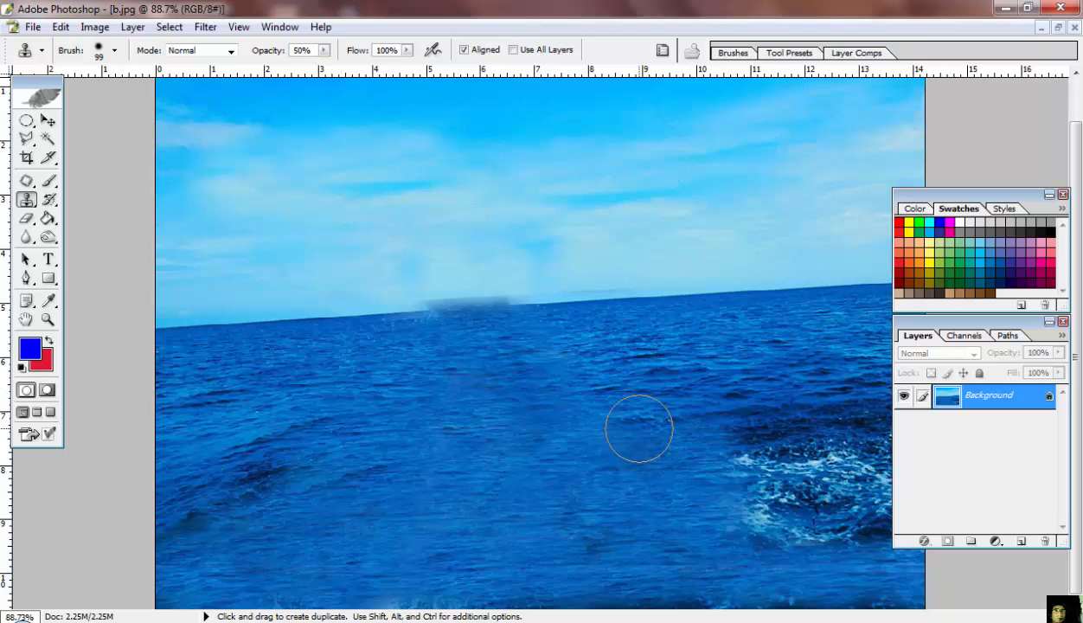
mouse_move(724, 458)
mouse_down()
mouse_move(750, 489)
mouse_move(753, 467)
mouse_move(770, 523)
mouse_move(796, 541)
mouse_move(755, 517)
mouse_up()
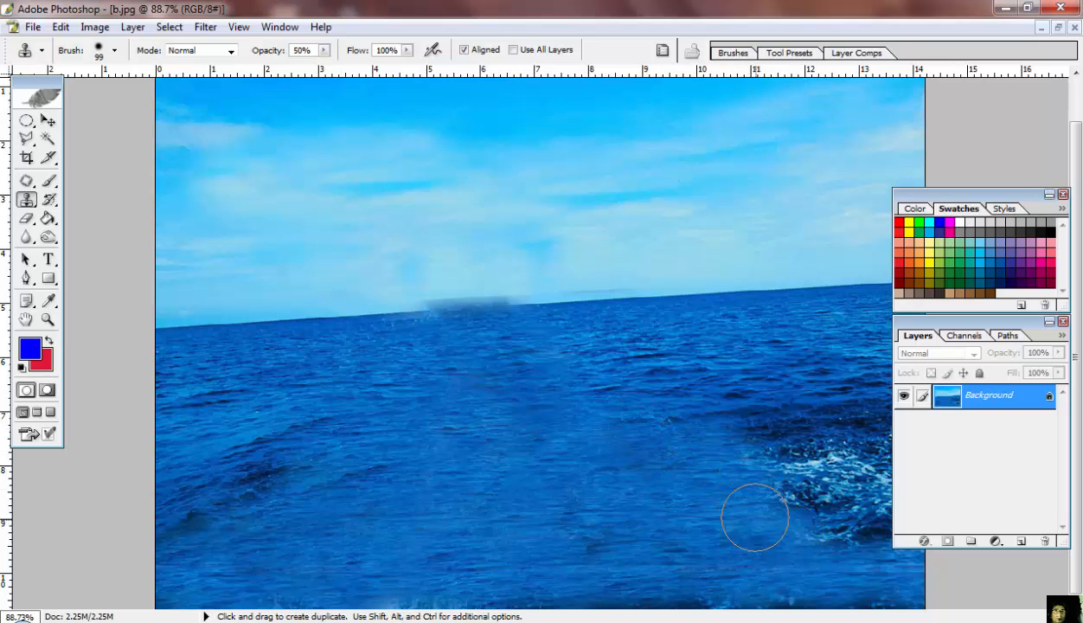
Step: Clone sampled distant sea water over the dark area above the foam patch's left edge, and hide the tool palettes
alt+click(713, 369)
drag(740, 439, 755, 451)
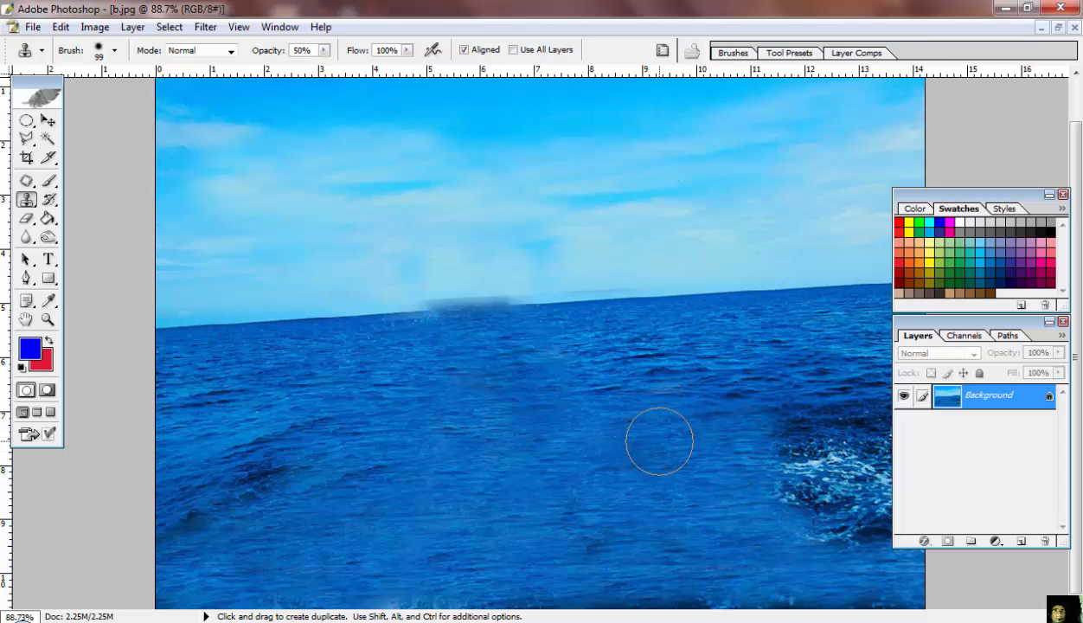
alt+click(708, 337)
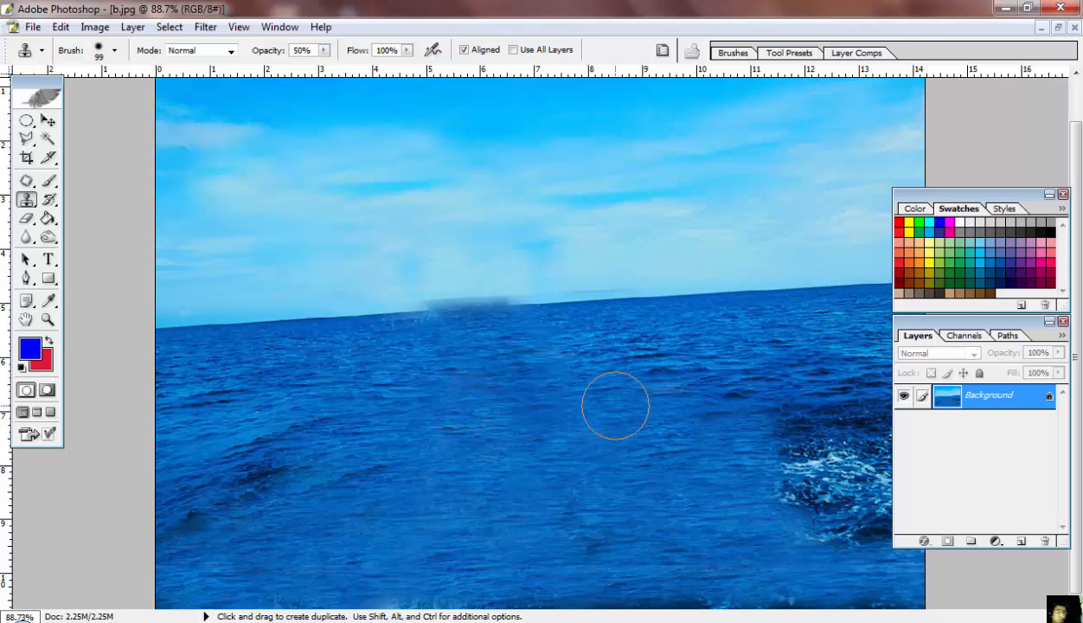
key(Tab)
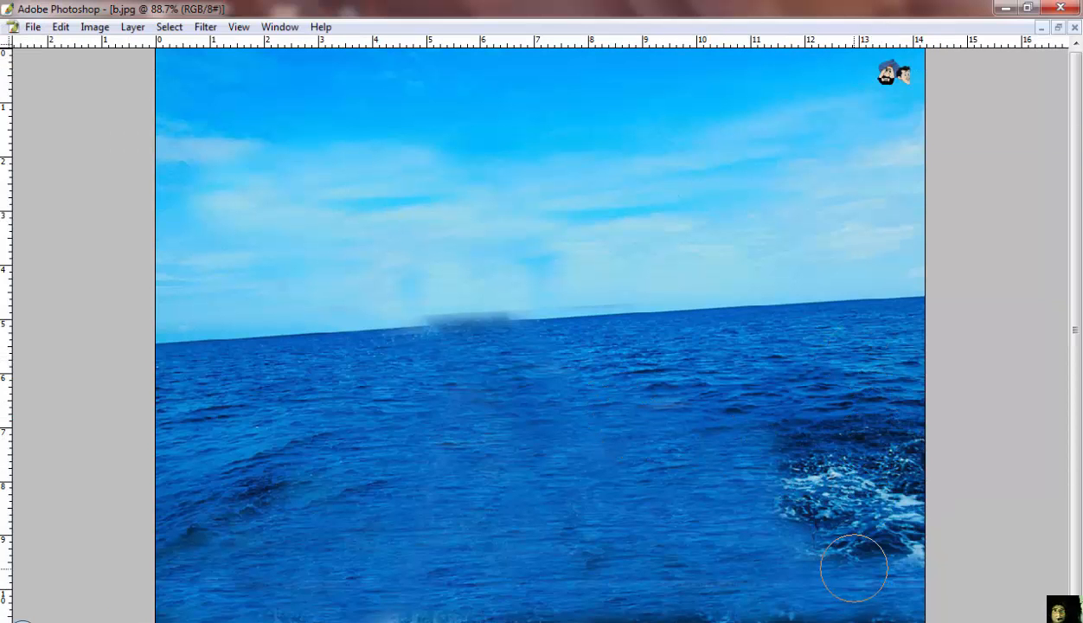
Step: Clone sky and resampled horizon over the faint streak just above the horizon near the middle of b.jpg
click(597, 554)
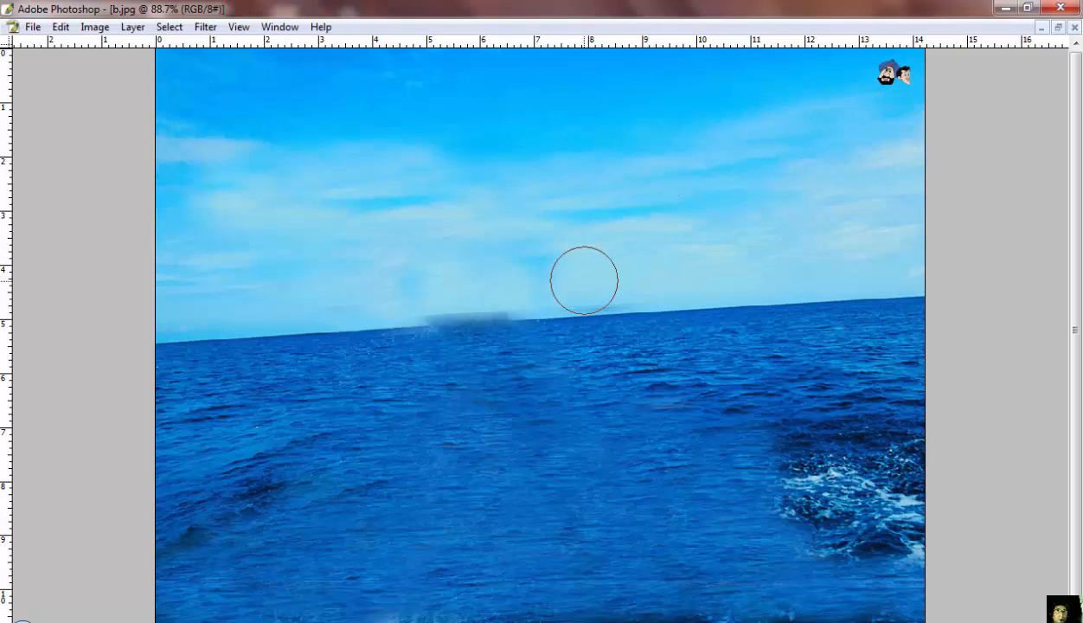
click(579, 280)
click(579, 281)
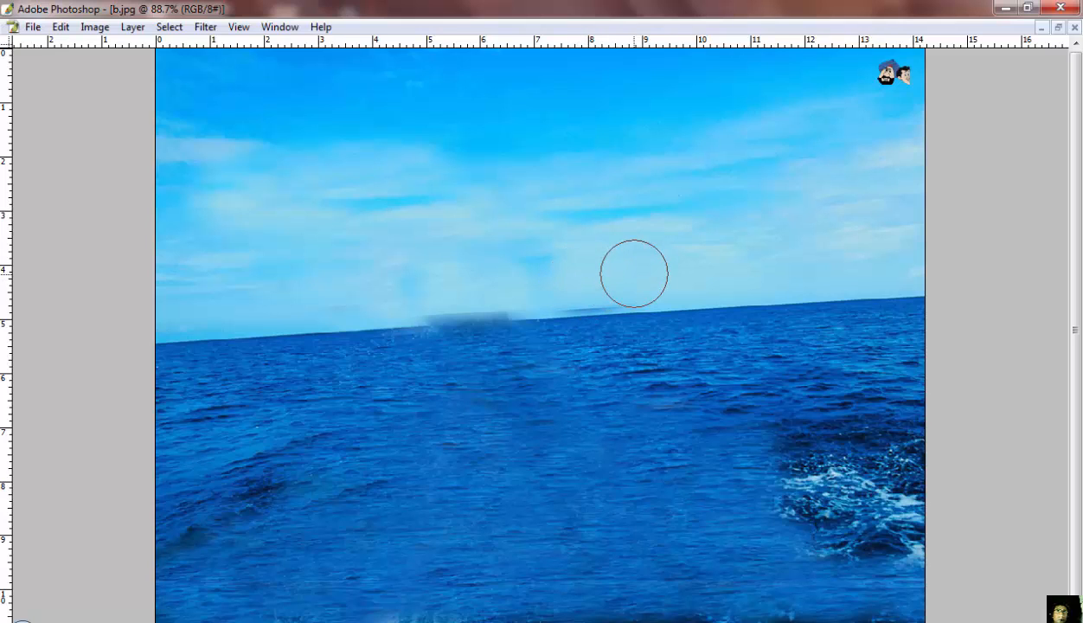
alt+click(757, 306)
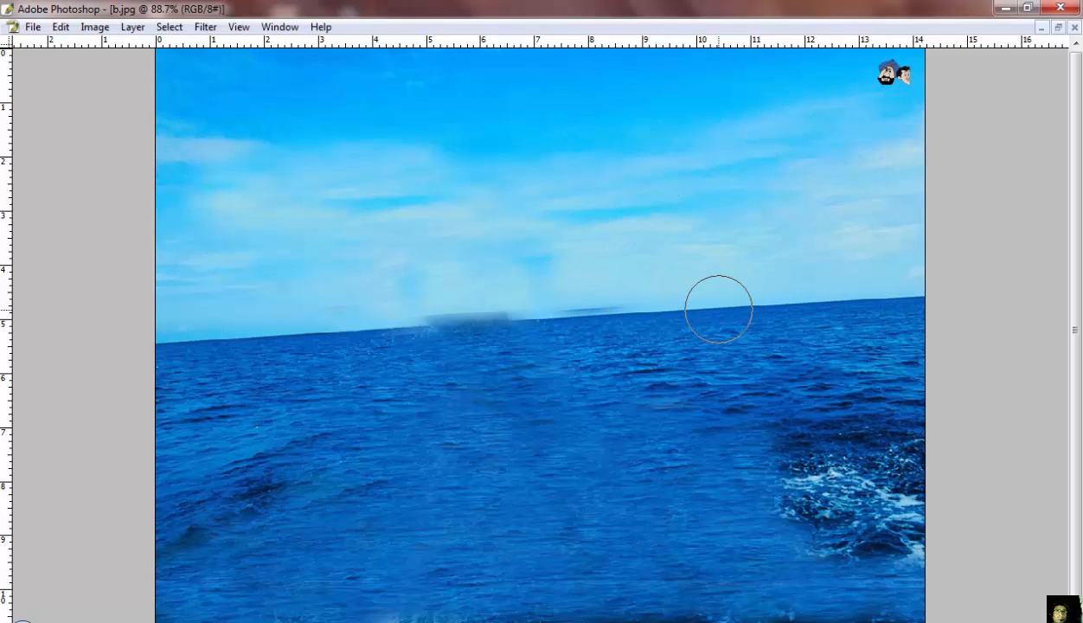
click(718, 307)
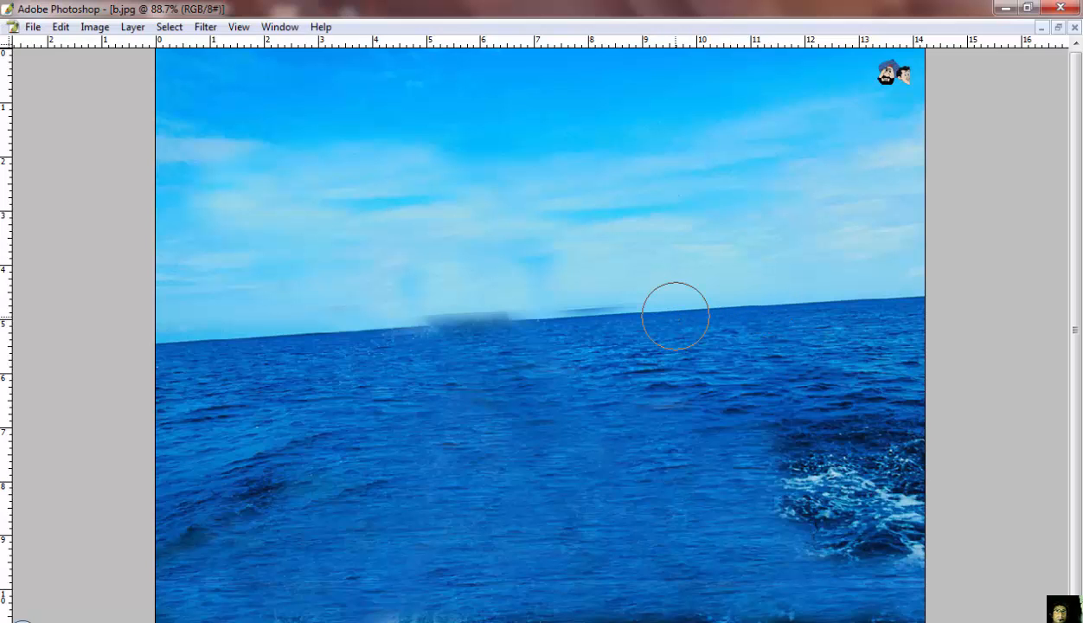
click(618, 315)
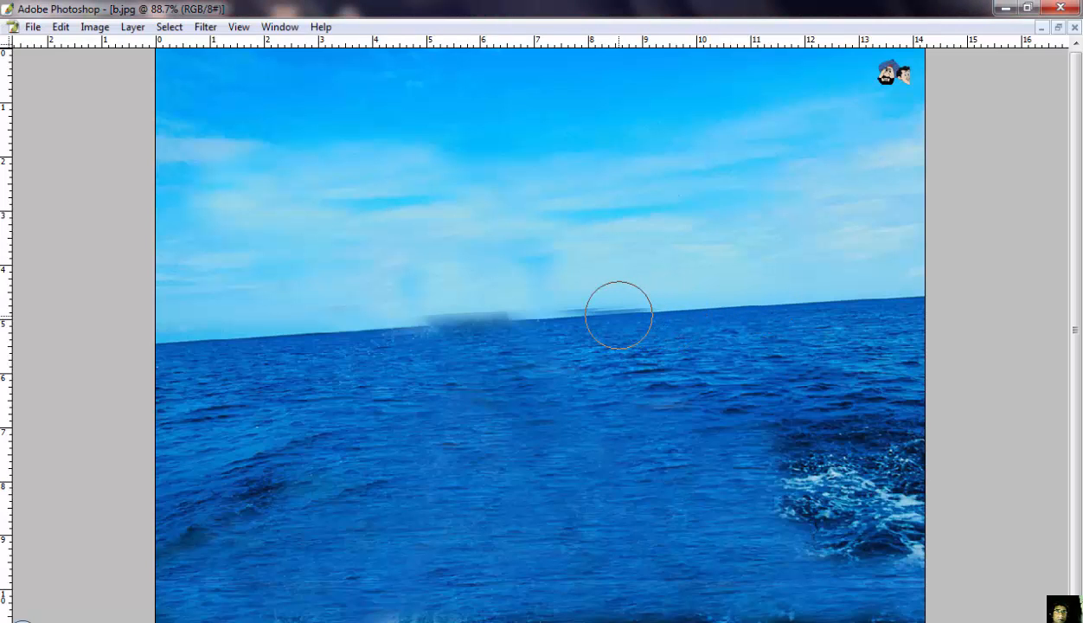
click(633, 309)
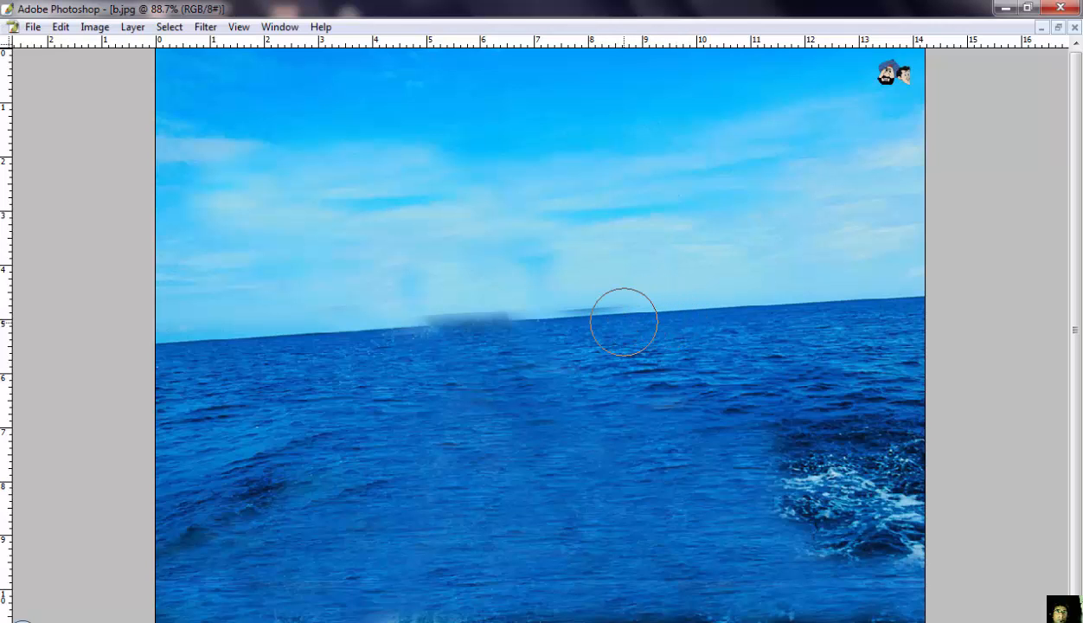
click(619, 317)
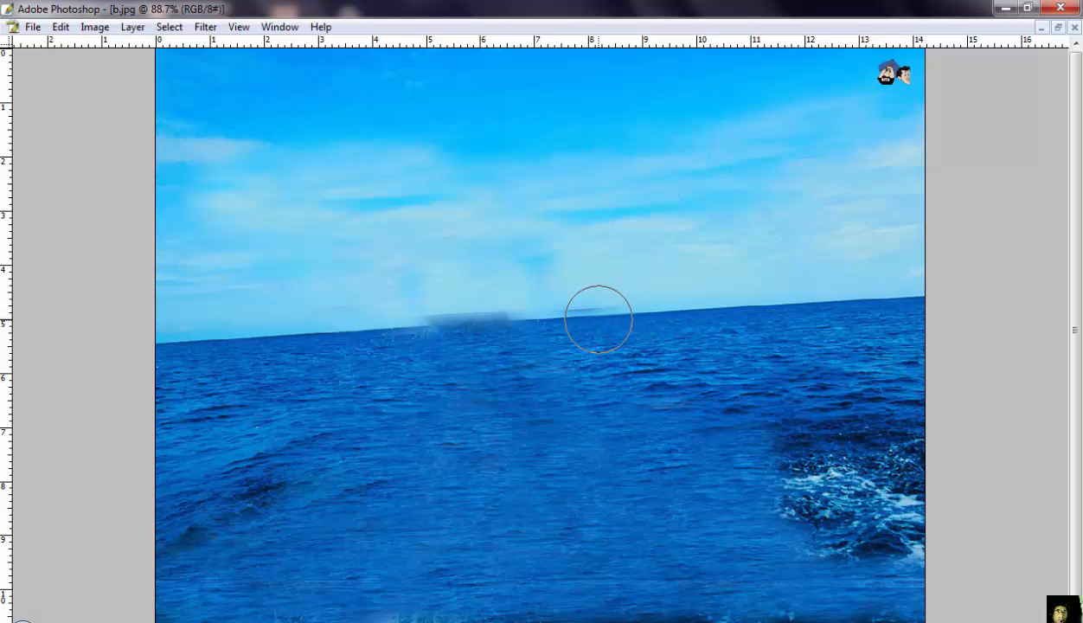
click(590, 317)
click(562, 323)
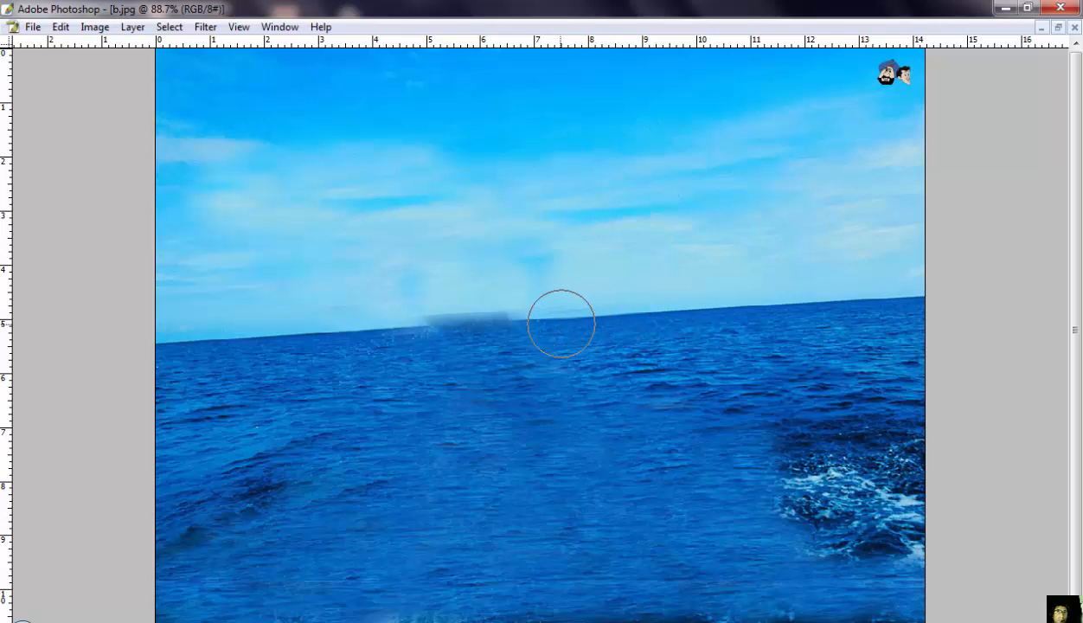
Step: Clone clean horizon over the dark smudge on the horizon, and sky over the small logo in the image's upper-right corner
click(510, 328)
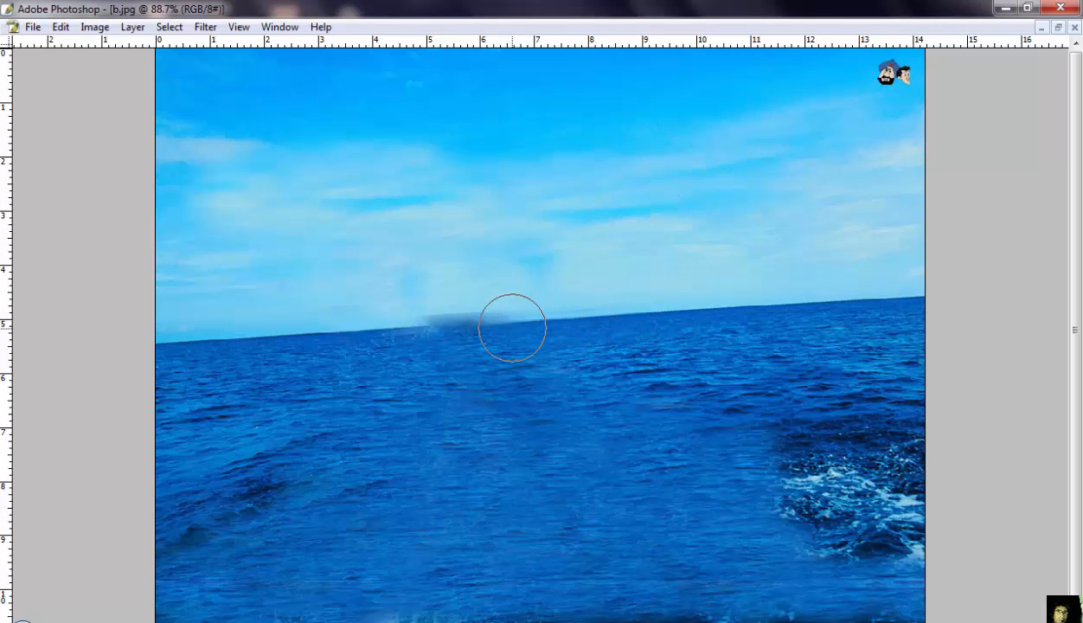
drag(495, 327, 487, 326)
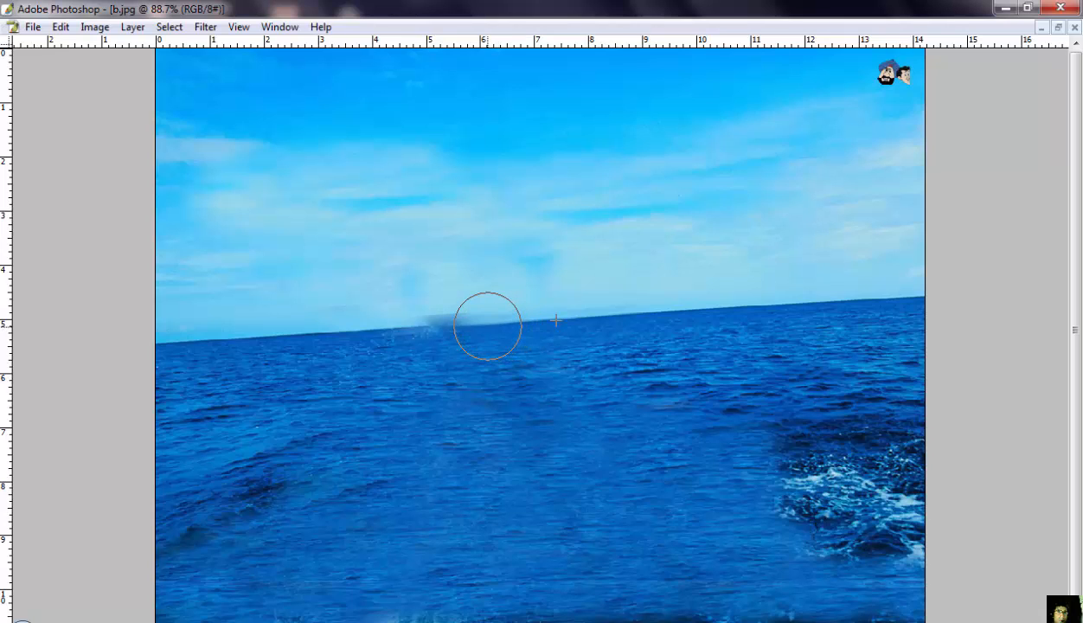
click(474, 325)
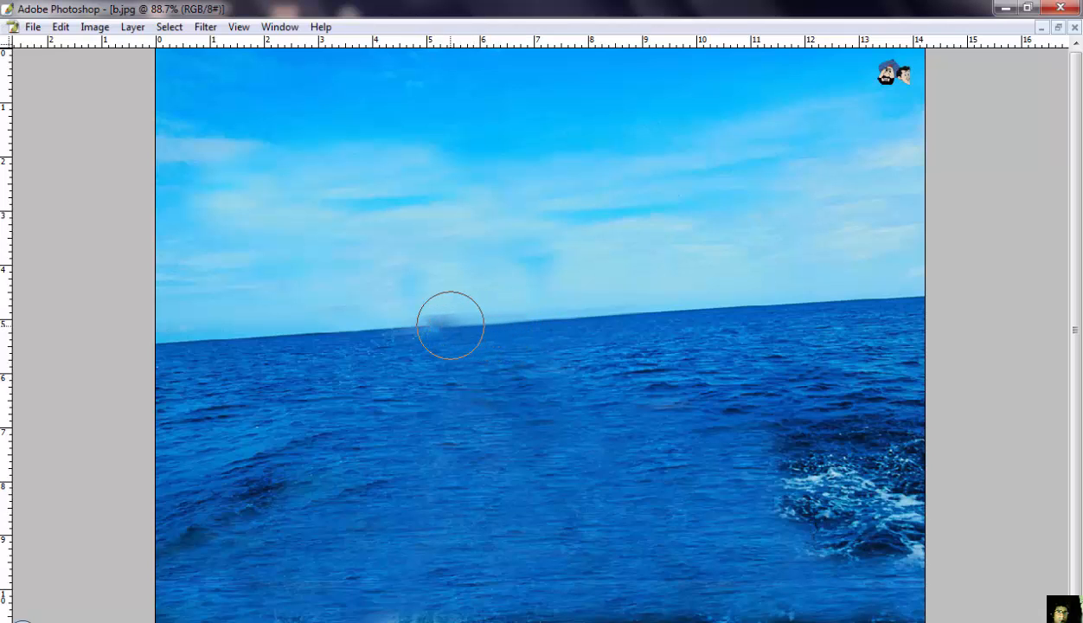
click(429, 327)
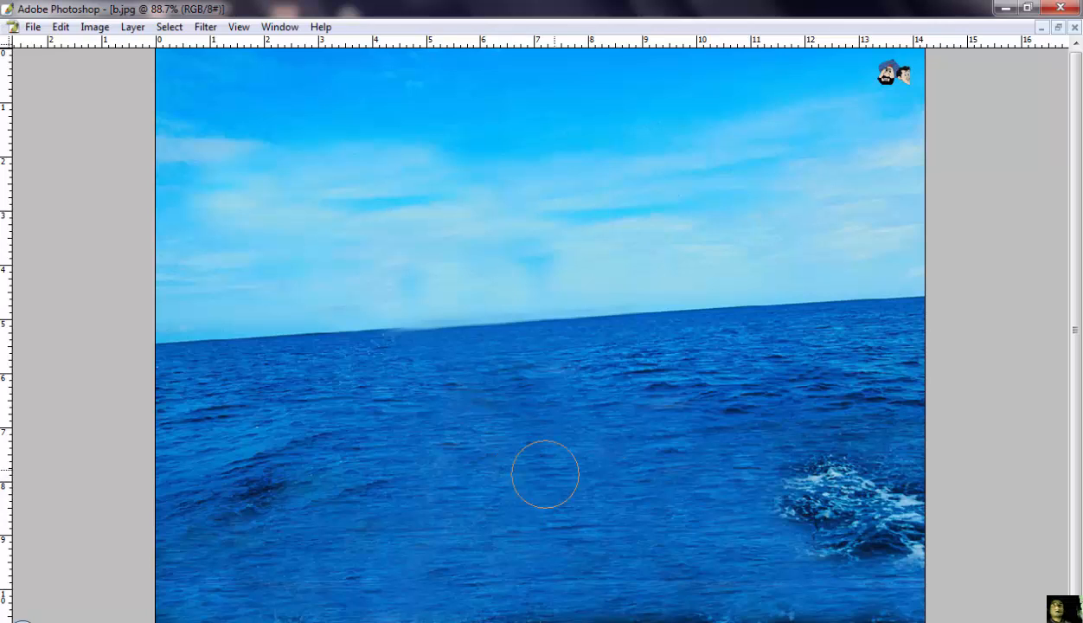
drag(858, 94, 904, 72)
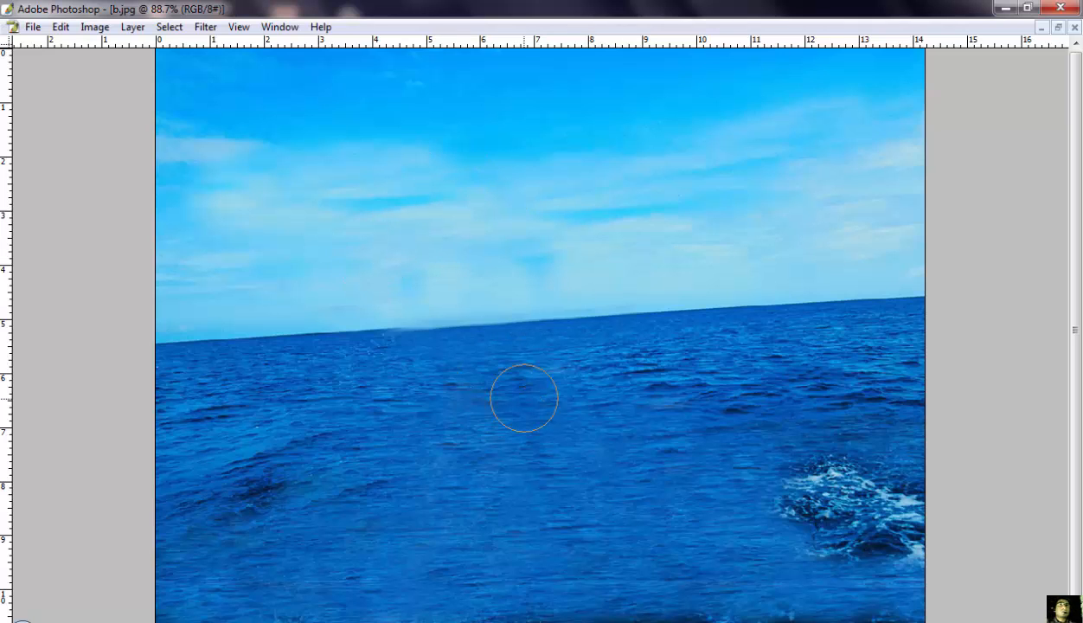
Step: Bring back the tool palettes, convert the Background to an editable Layer 0, and duplicate it as Layer 0 copy
key(Tab)
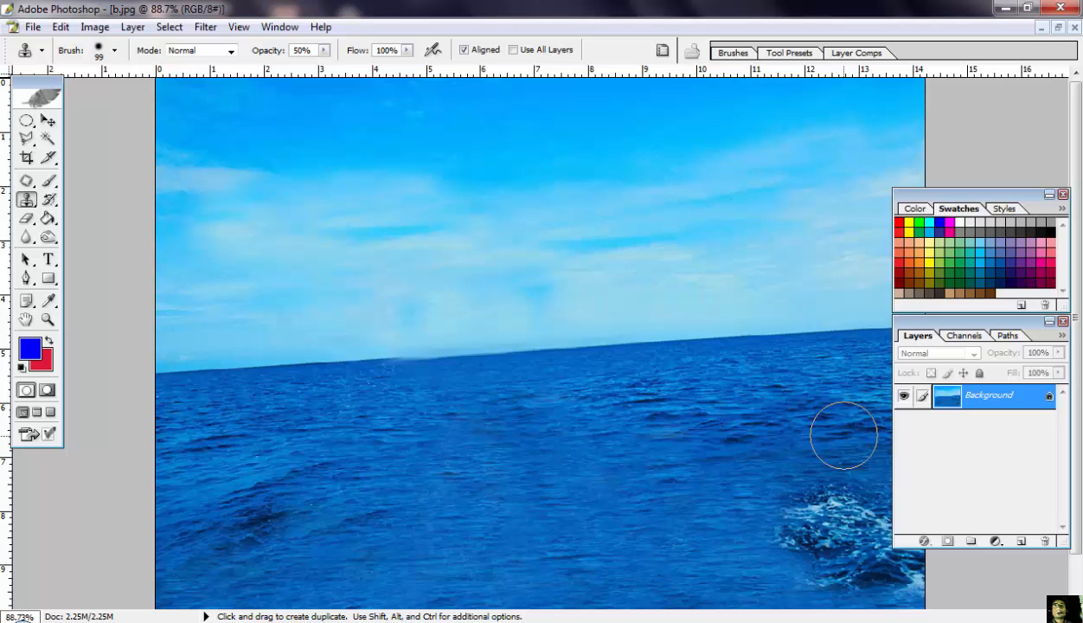
double_click(1045, 405)
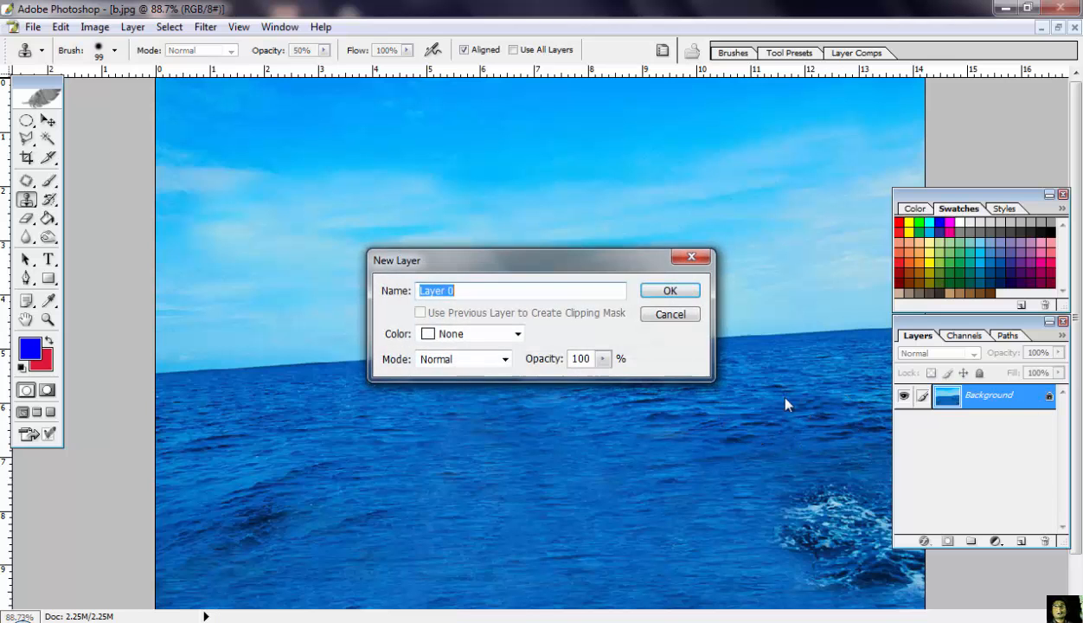
click(668, 292)
right_click(991, 398)
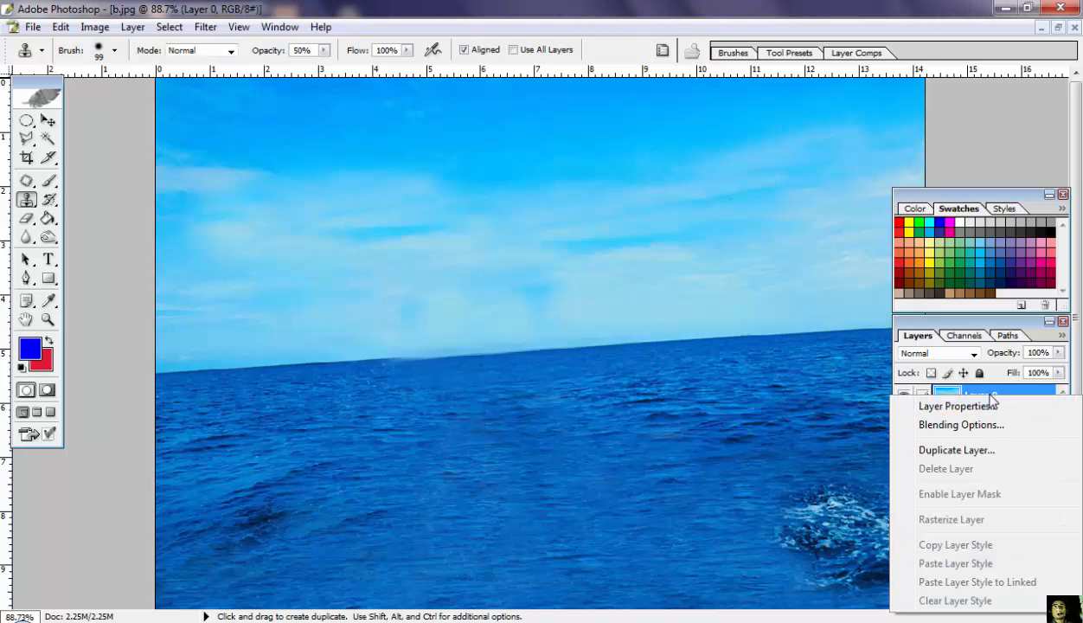
click(969, 450)
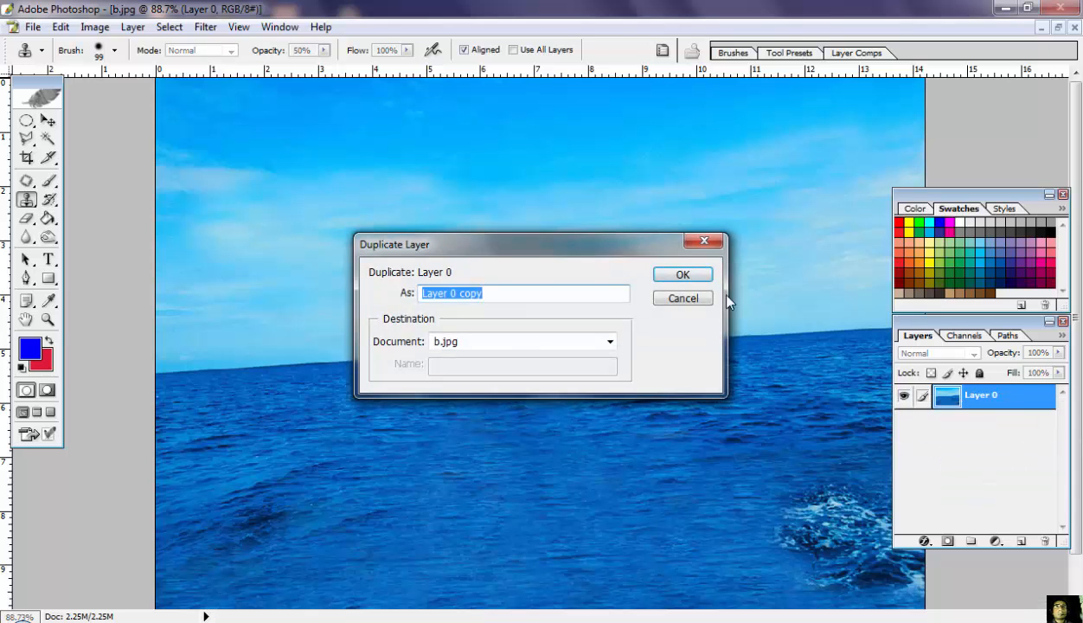
click(684, 275)
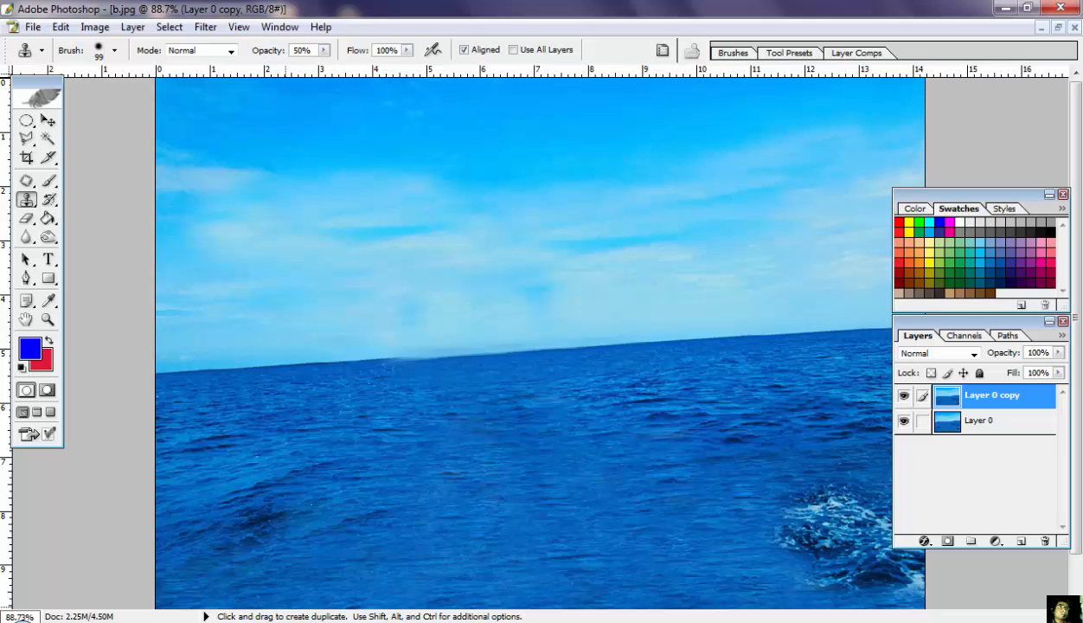
Step: Copy the cut-out dolphin from aqu56d.jpg into b.jpg and place it across the horizon near the image's middle
click(1057, 28)
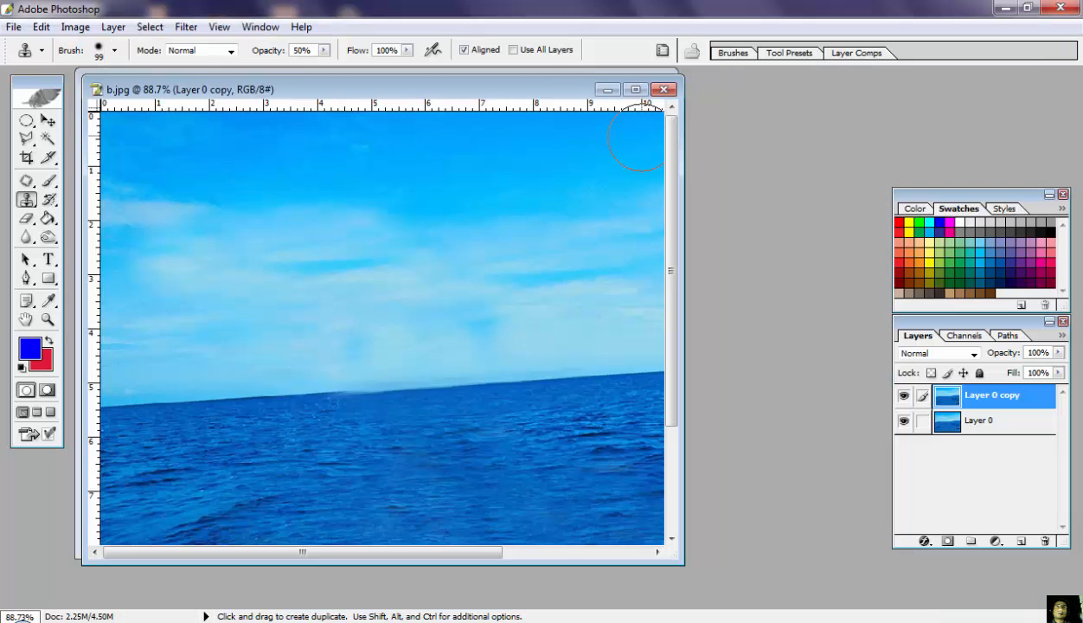
drag(534, 81, 678, 218)
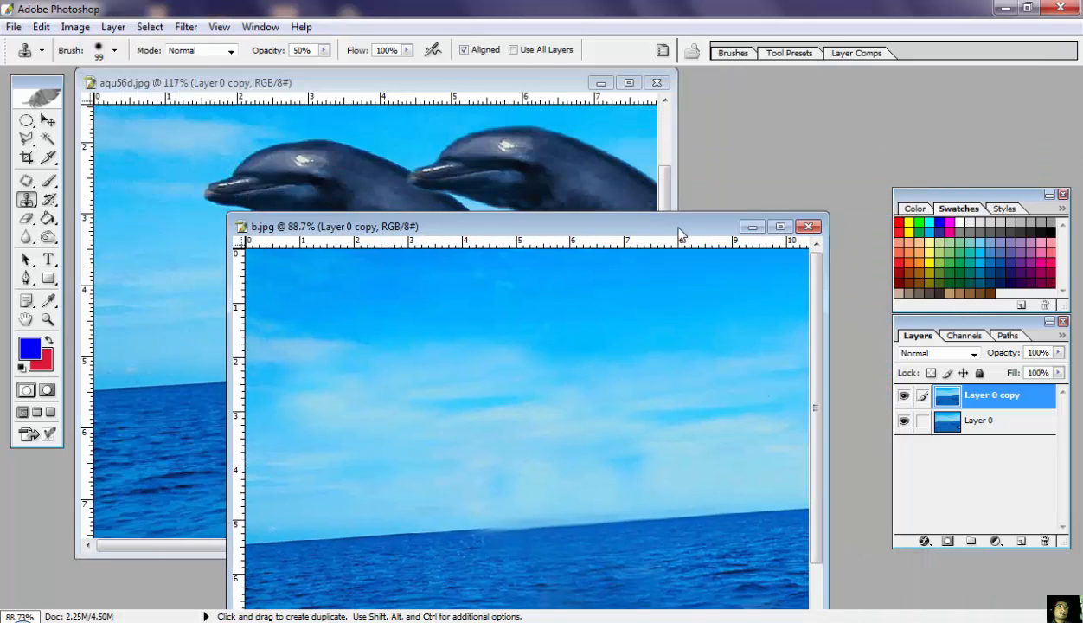
click(48, 121)
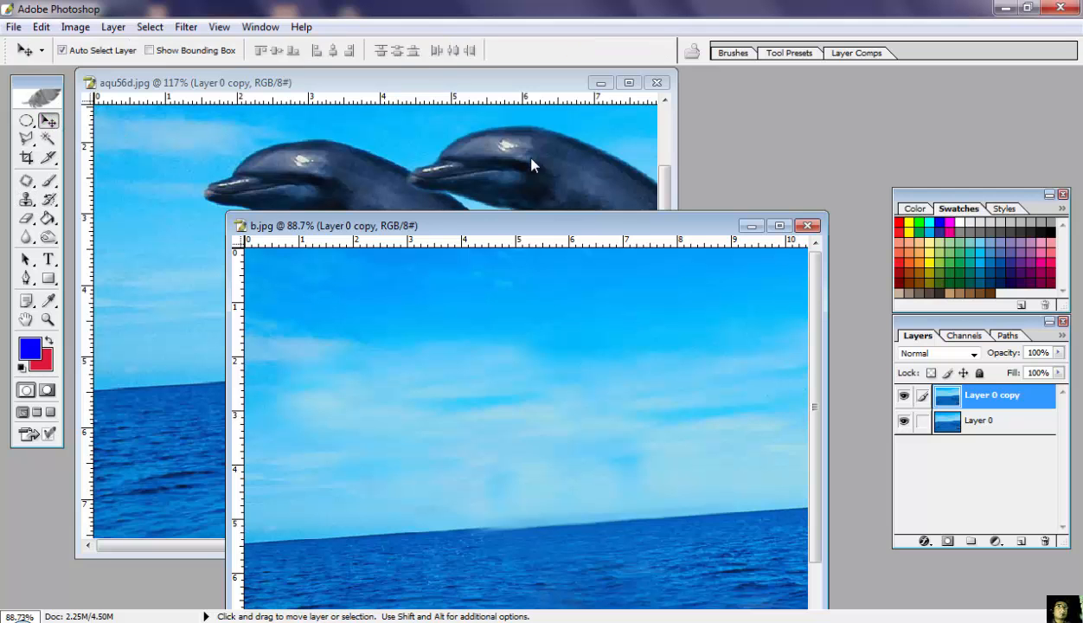
drag(531, 164, 784, 260)
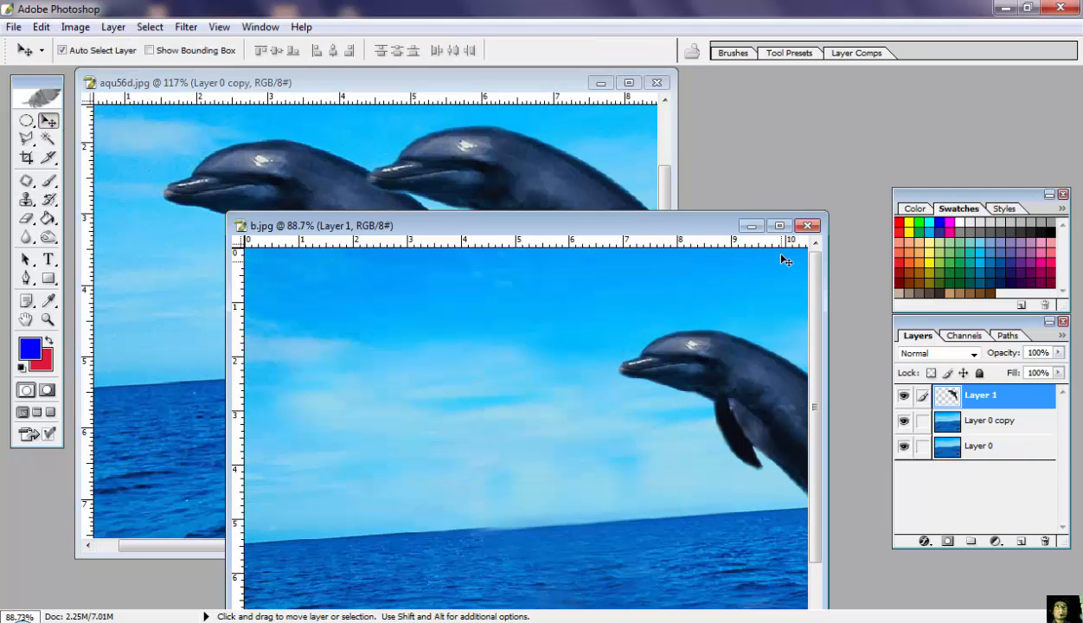
click(778, 226)
drag(713, 251, 564, 370)
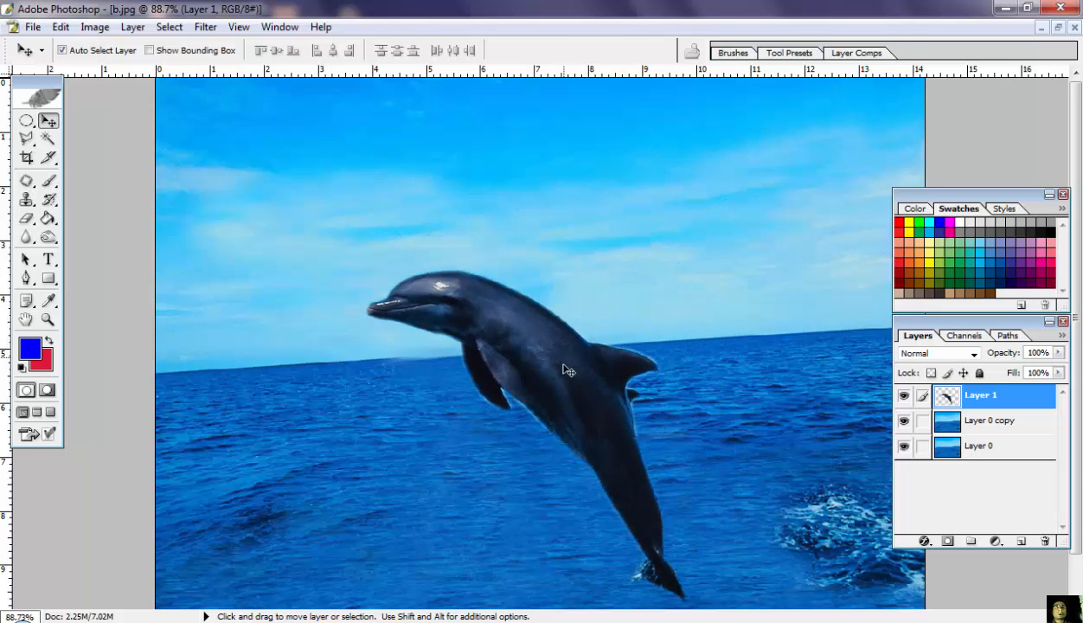
Step: Delete the duplicate background layer, Layer 0 copy
click(987, 423)
right_click(990, 428)
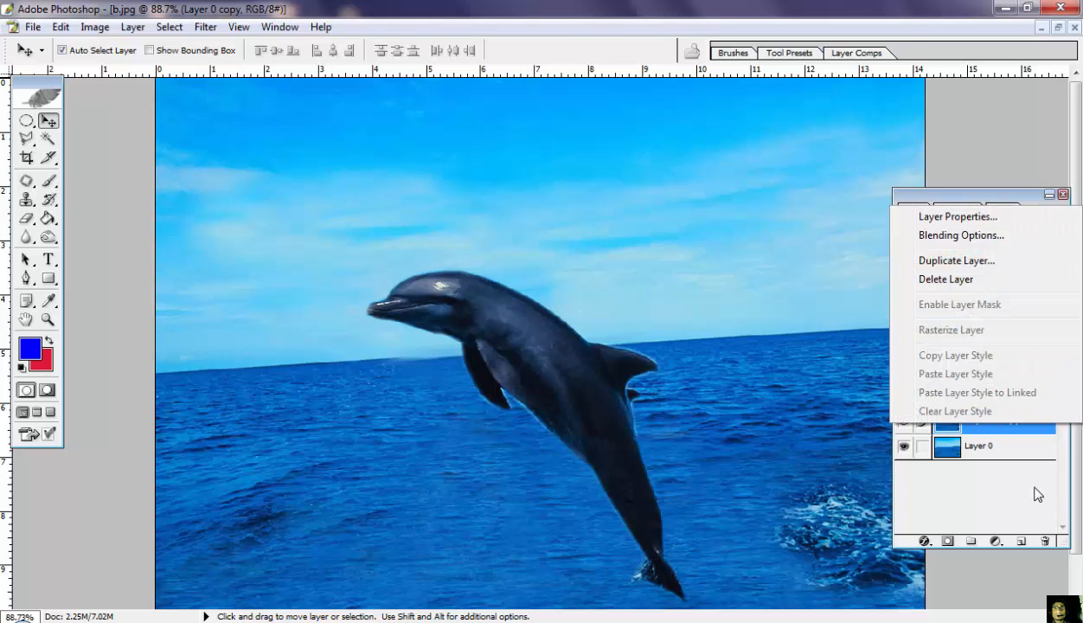
click(1042, 539)
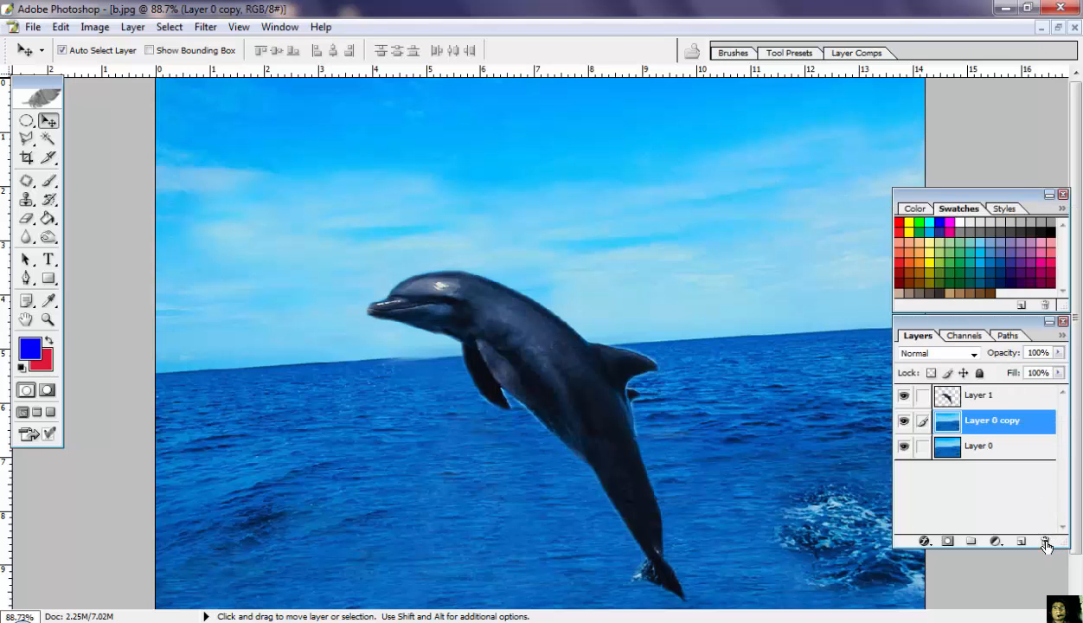
click(1044, 541)
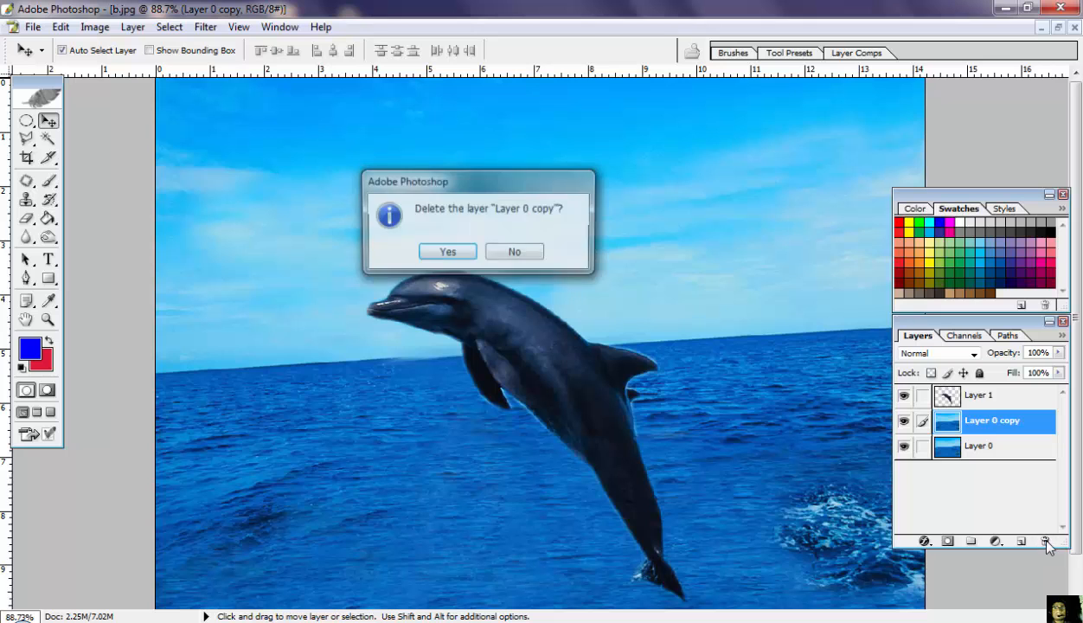
click(446, 253)
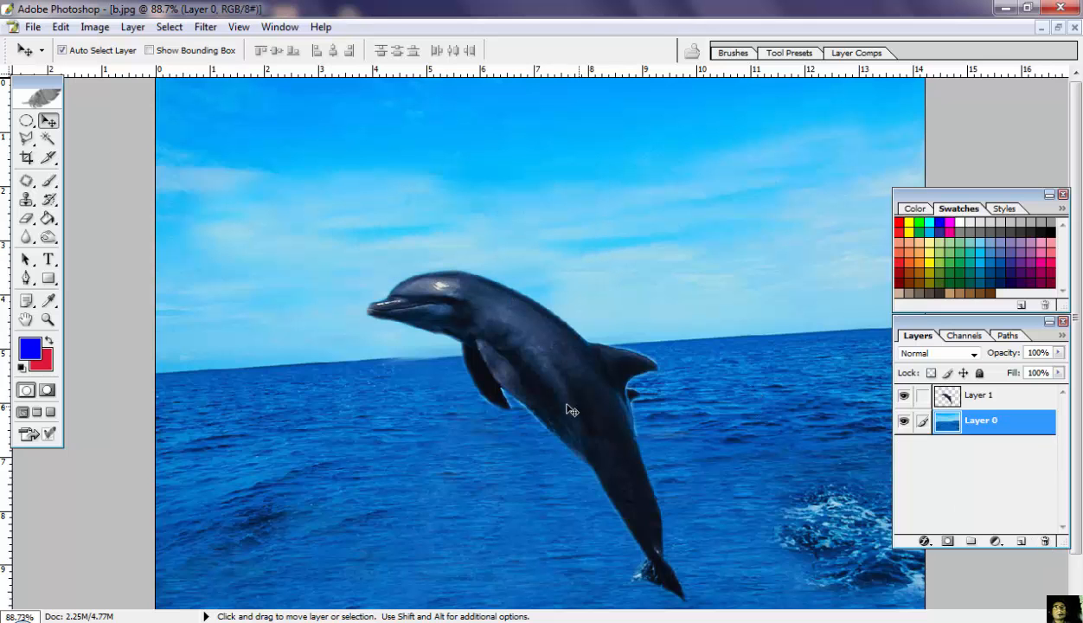
Step: Move the dolphin up and to the left so its head is in the sky and its tail over the sea
drag(566, 406, 540, 352)
drag(509, 314, 512, 313)
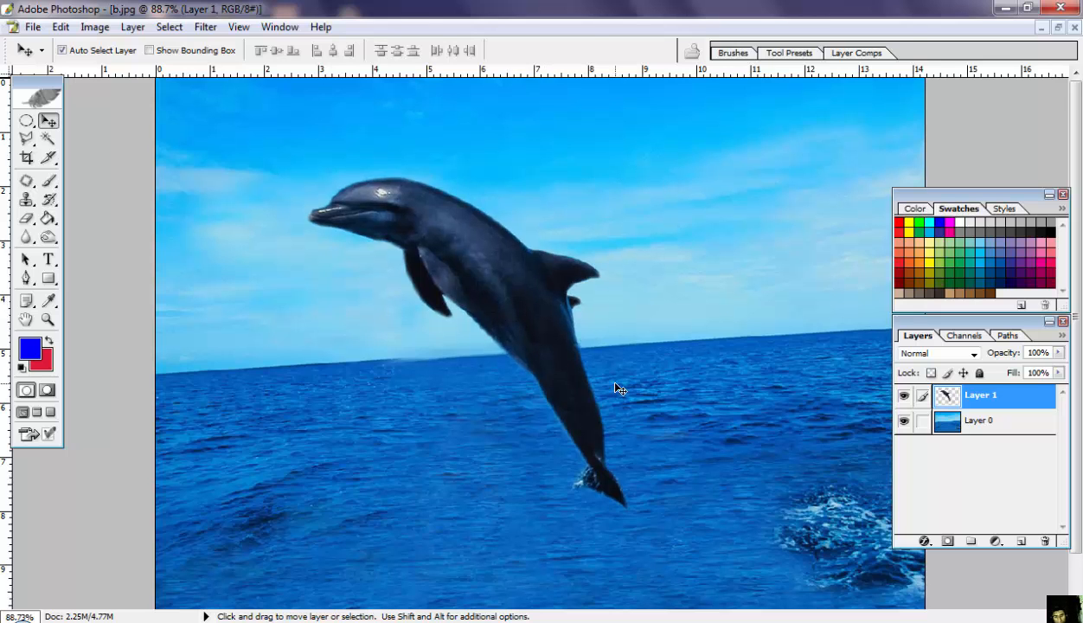
Step: Set the Eraser to a 16 px brush and clean the fringe around the dolphin's tail on Layer 1
key(ctrl+plus)
key(ctrl+plus)
key(ctrl+plus)
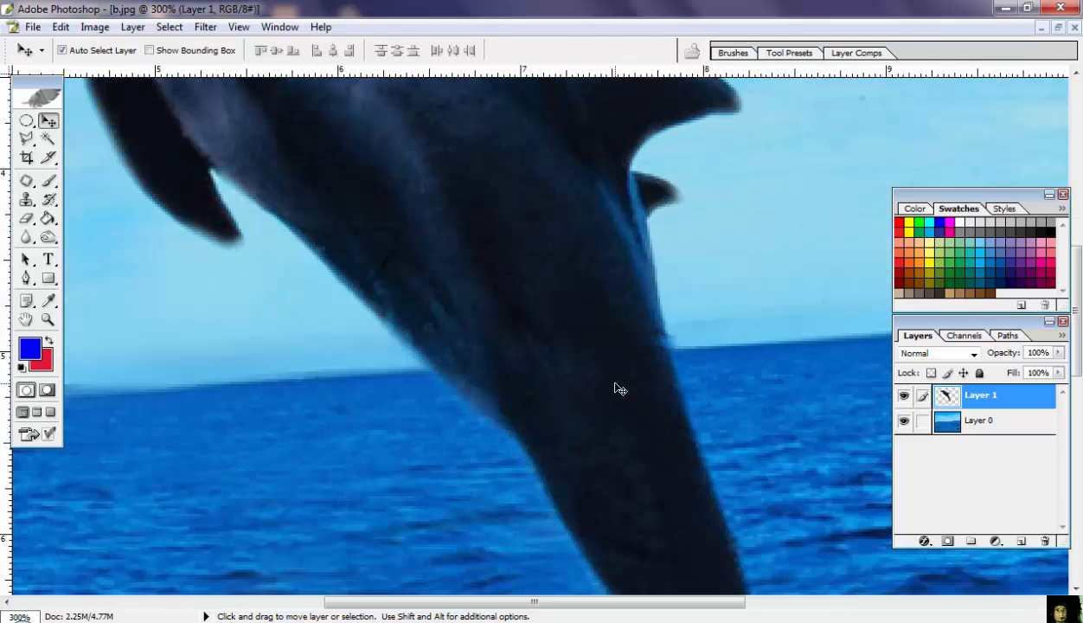
key(space)
drag(621, 392, 459, 121)
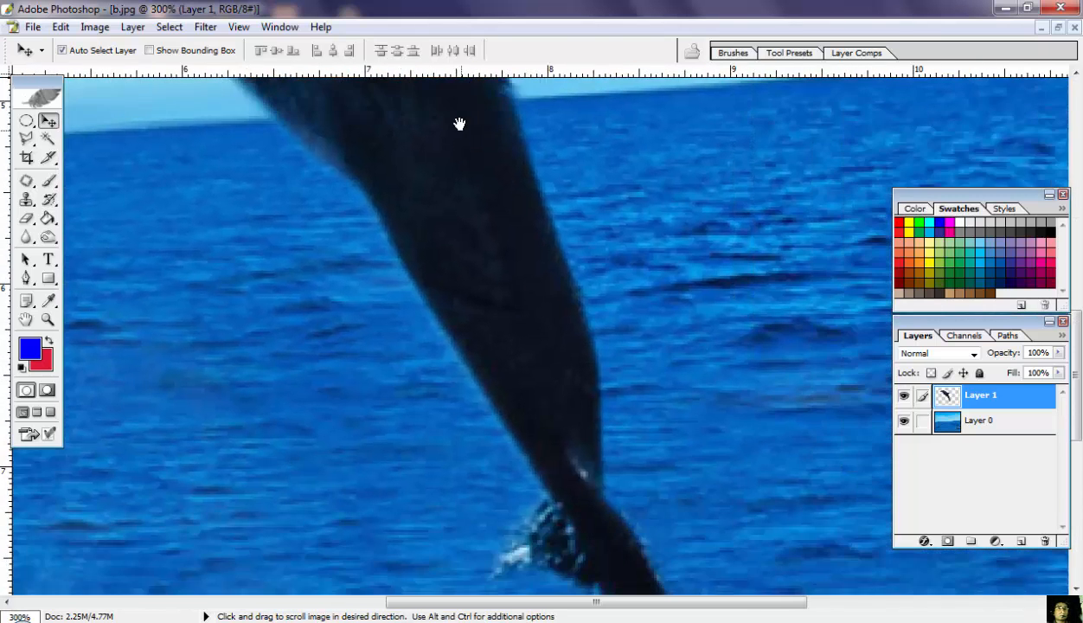
drag(495, 301, 471, 175)
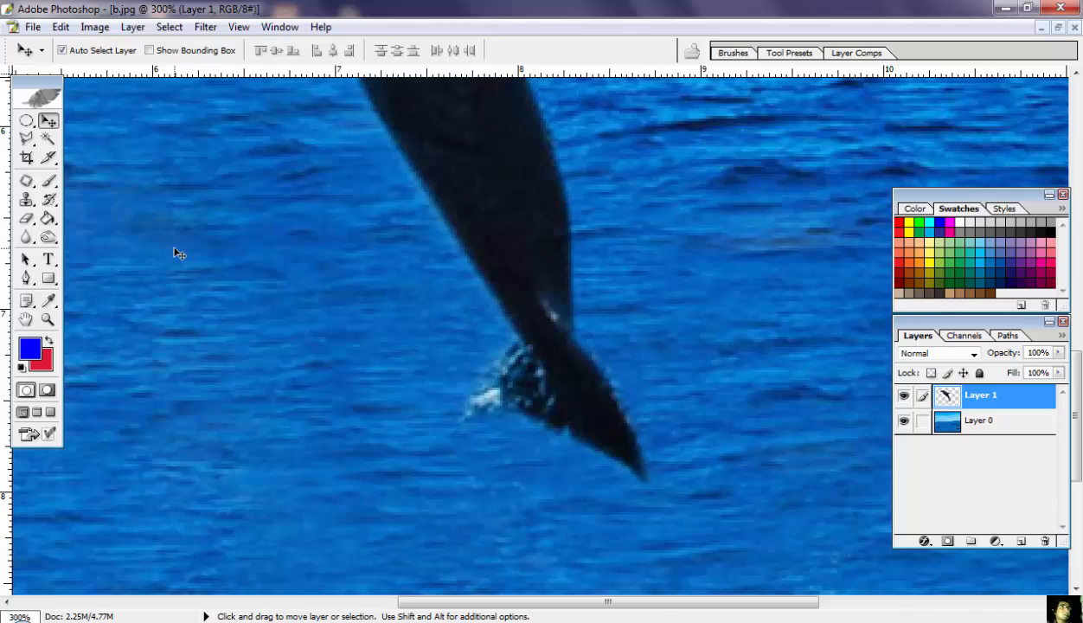
click(26, 219)
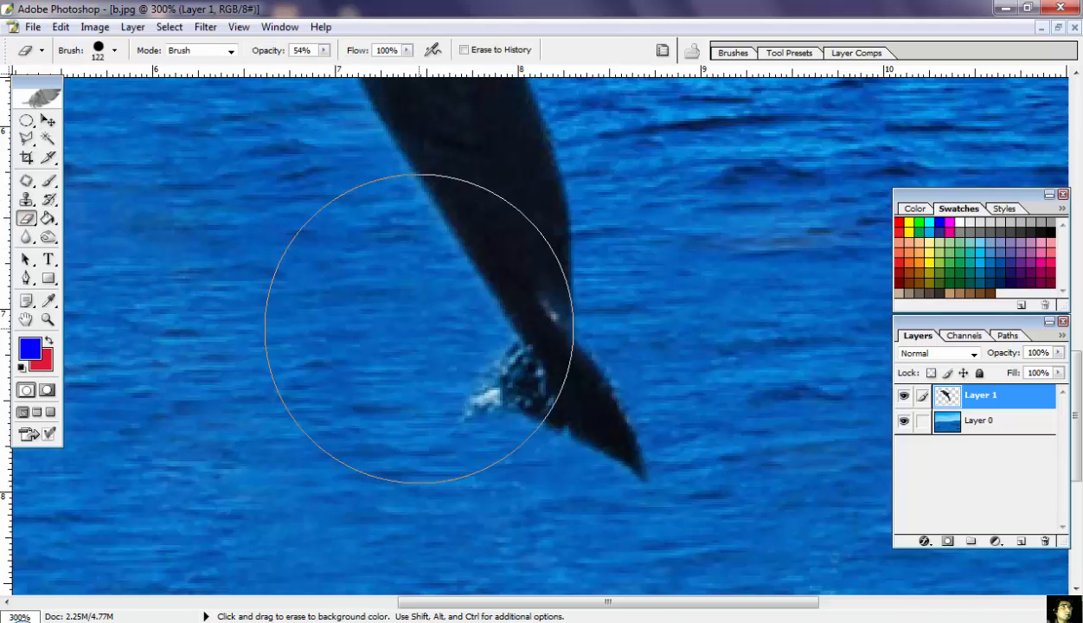
right_click(520, 338)
click(548, 370)
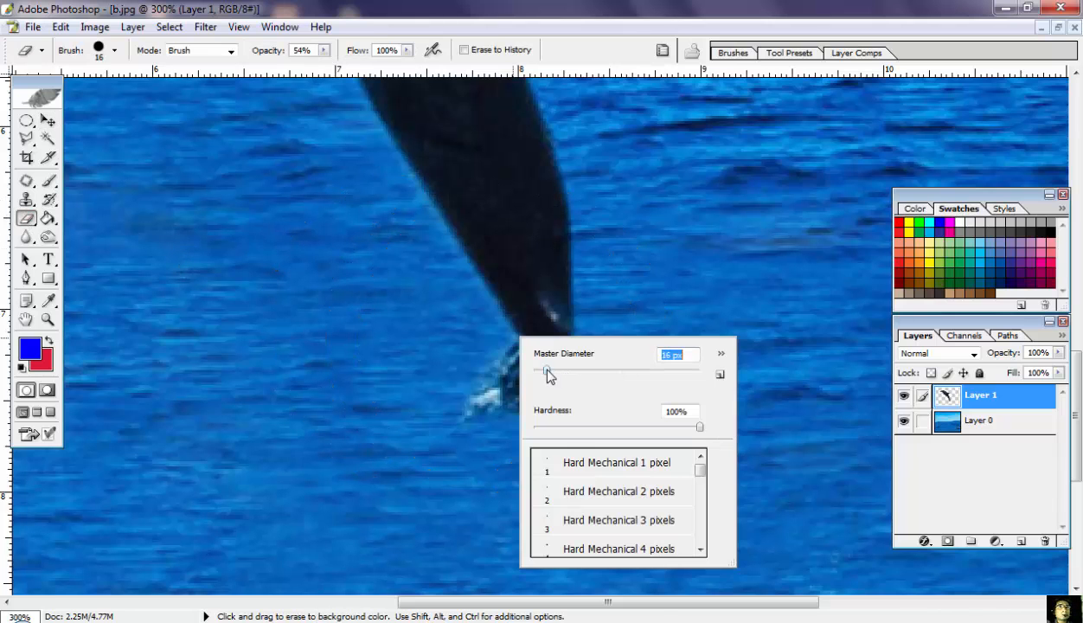
click(609, 283)
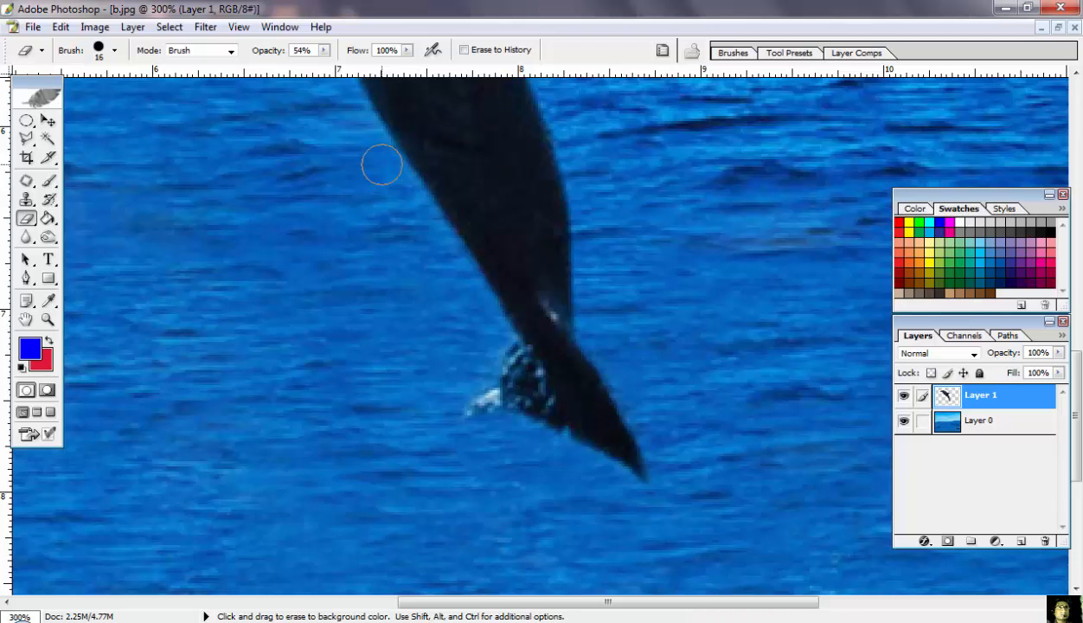
Step: Erase the leftover fringe along the dolphin's belly, front flipper, throat and head
drag(326, 194, 435, 446)
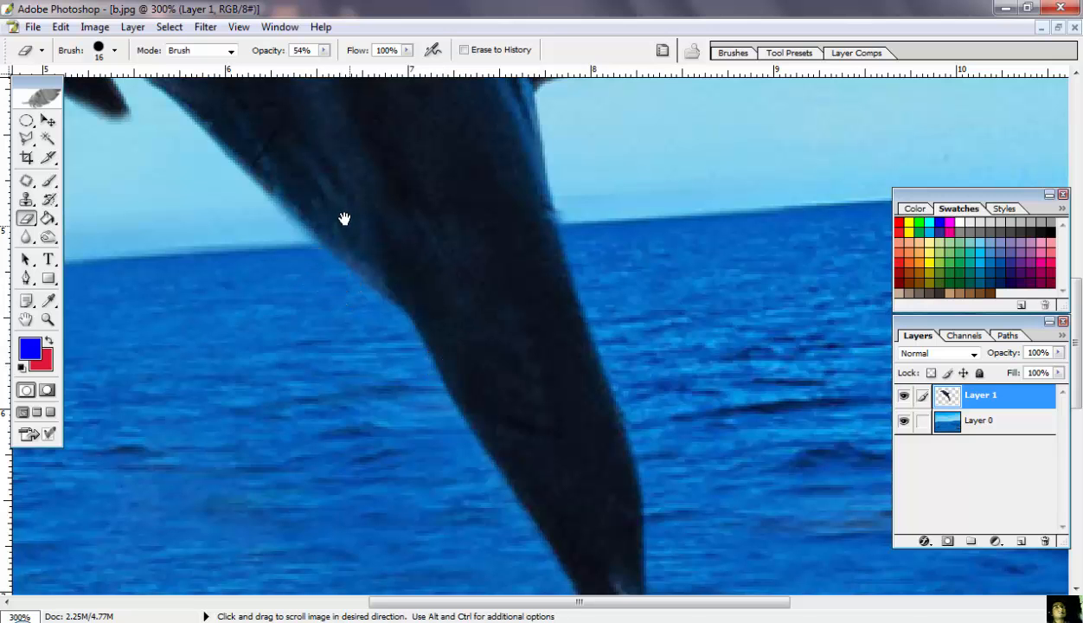
drag(344, 220, 564, 429)
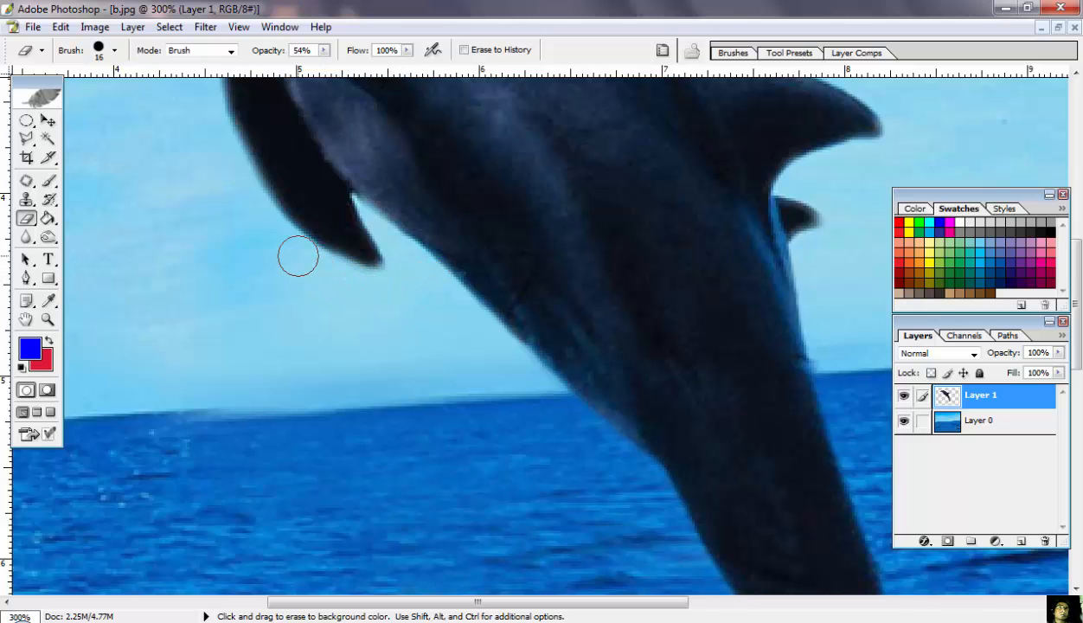
drag(290, 224, 435, 386)
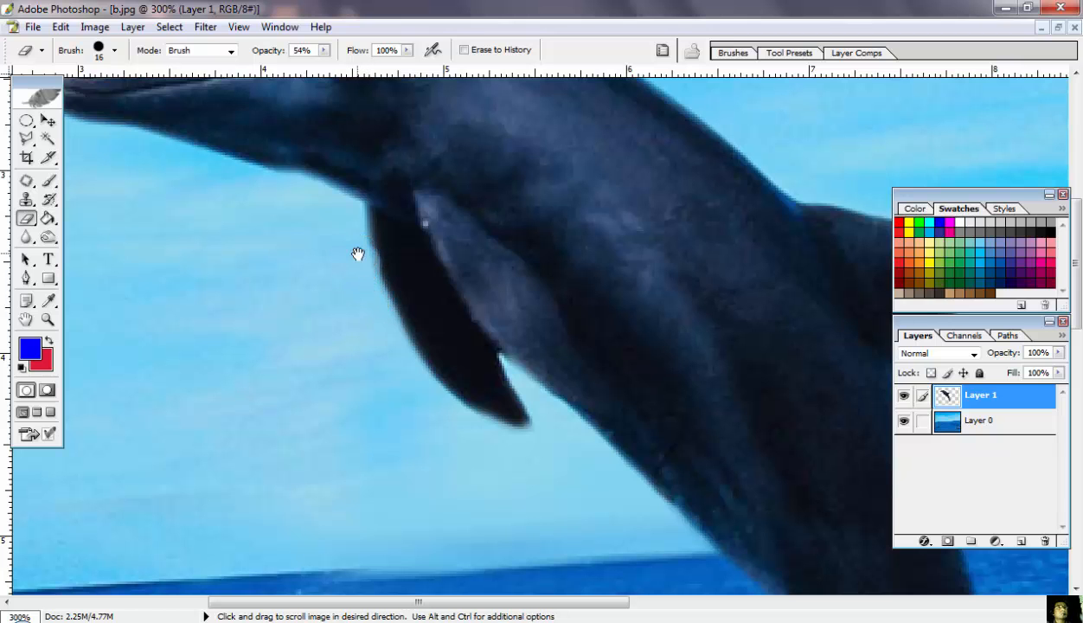
mouse_move(358, 253)
mouse_down()
mouse_move(397, 310)
mouse_move(414, 424)
mouse_up()
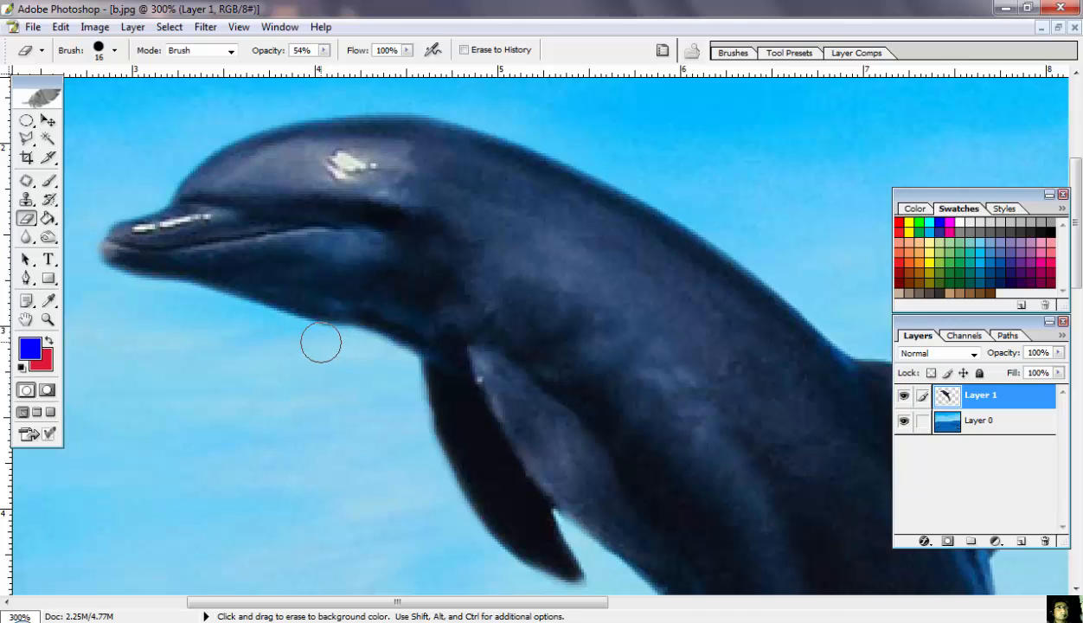
key(space)
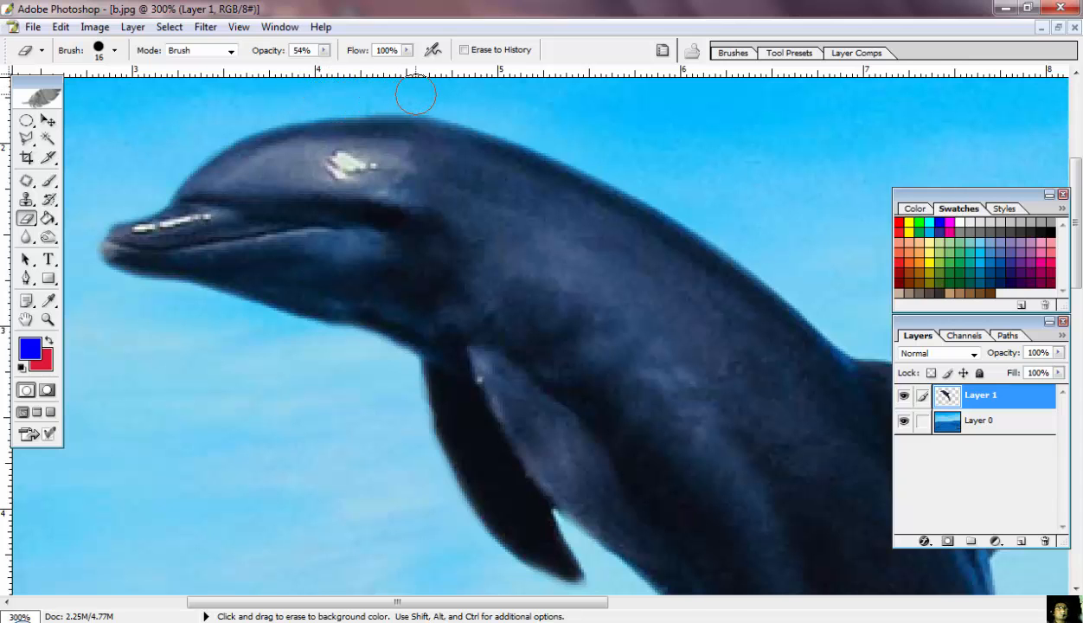
Step: Erase the fringe along the dolphin's back from the head to the dorsal fin
key(space)
mouse_move(527, 162)
mouse_down()
mouse_move(433, 180)
mouse_move(338, 170)
mouse_up()
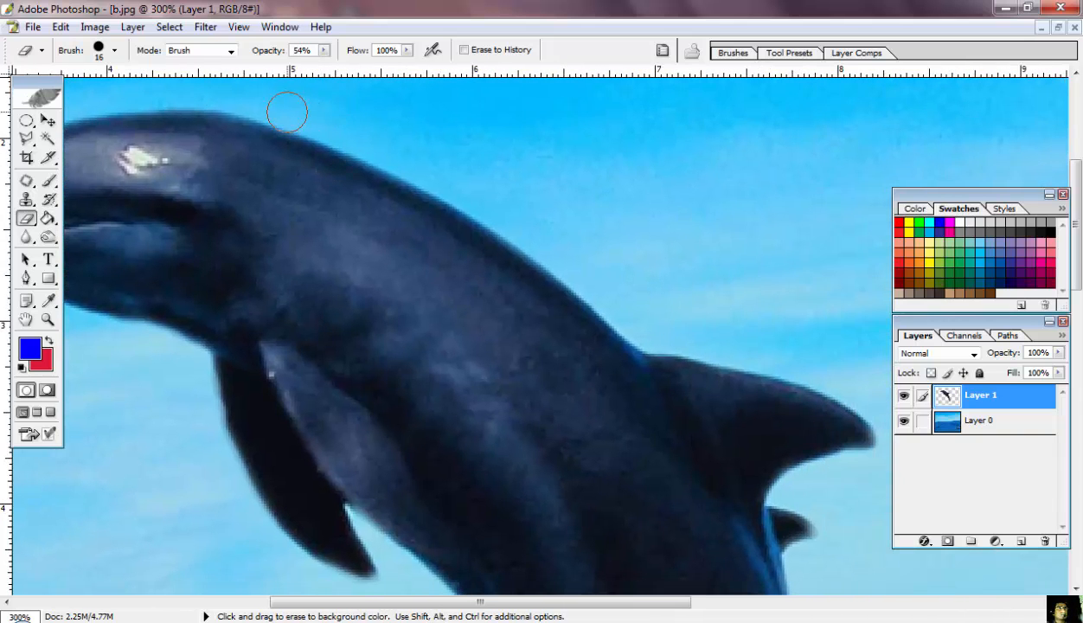
mouse_move(287, 112)
mouse_down()
mouse_move(228, 90)
mouse_move(322, 116)
mouse_move(457, 183)
mouse_move(643, 312)
mouse_move(624, 261)
mouse_move(472, 131)
mouse_up()
key(space)
drag(493, 181, 672, 234)
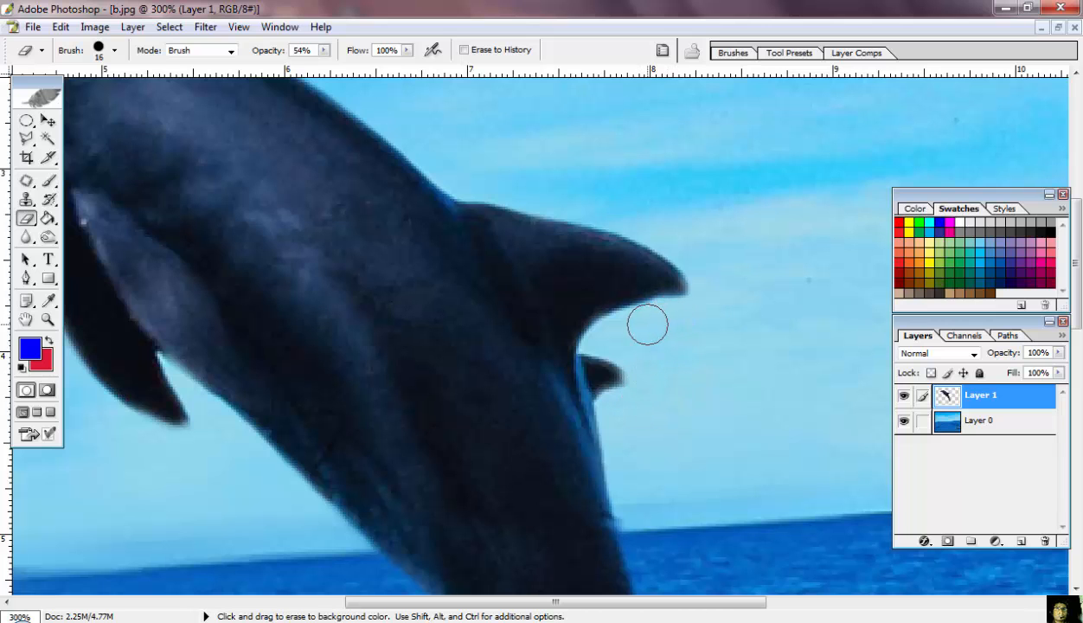
Step: Erase the fringe along the dolphin's rear edge from below the dorsal fin down past the horizon
key(space)
drag(755, 413, 655, 203)
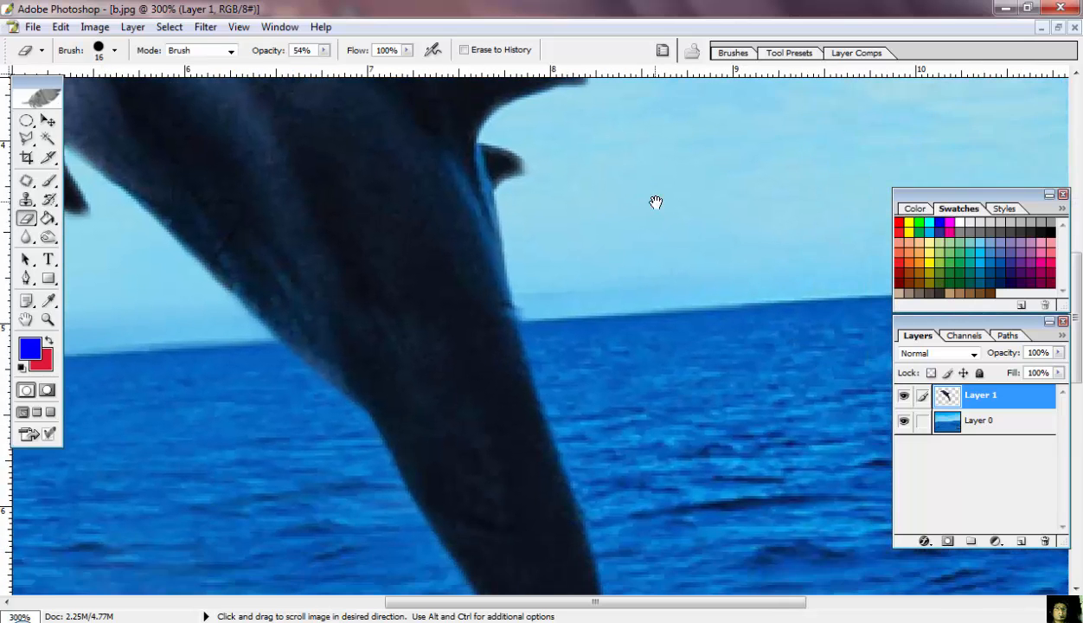
drag(515, 205, 536, 310)
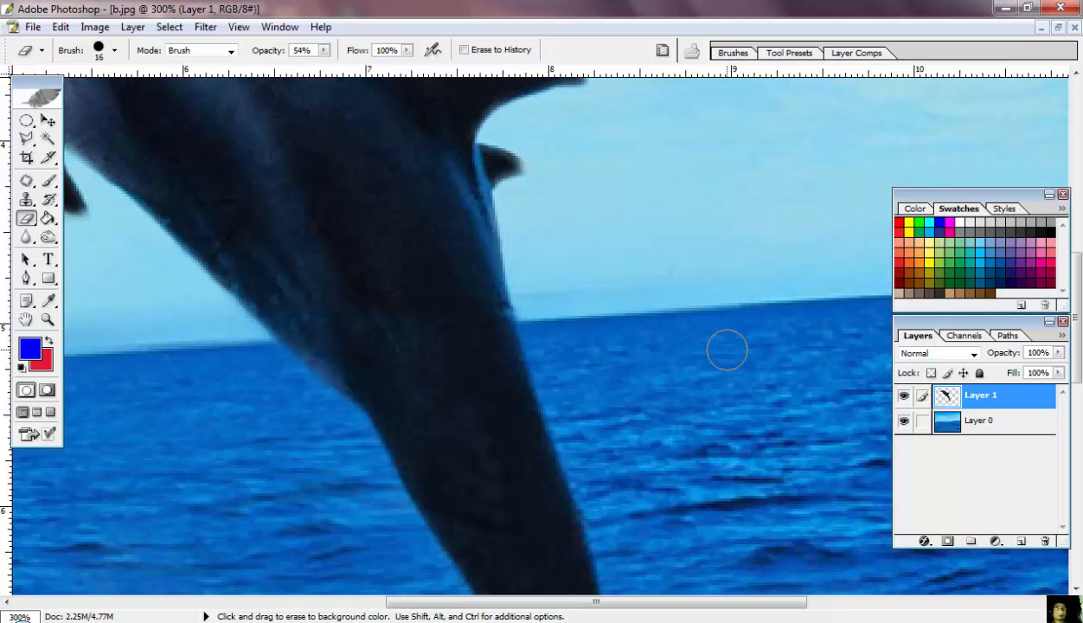
key(ctrl)
key(ctrl+minus)
key(ctrl+minus)
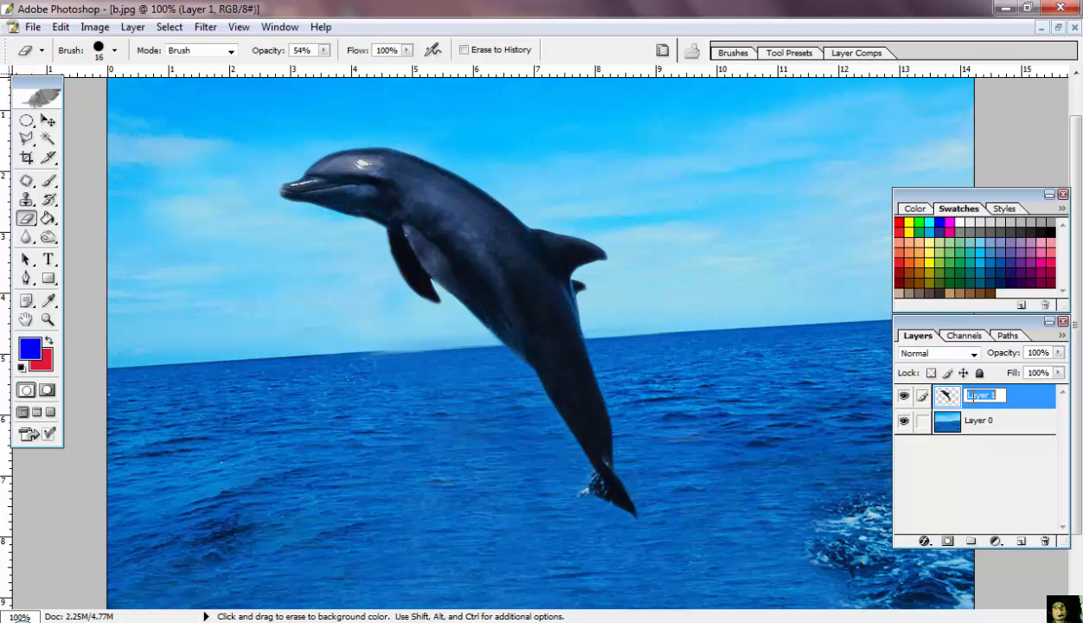
double_click(1025, 404)
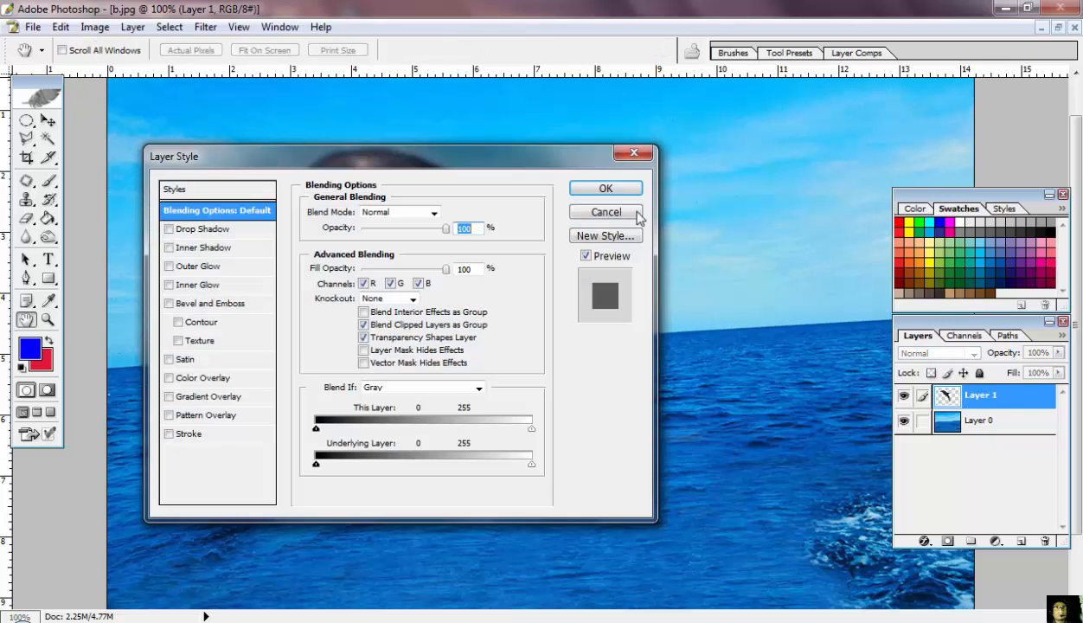
click(635, 215)
double_click(1021, 398)
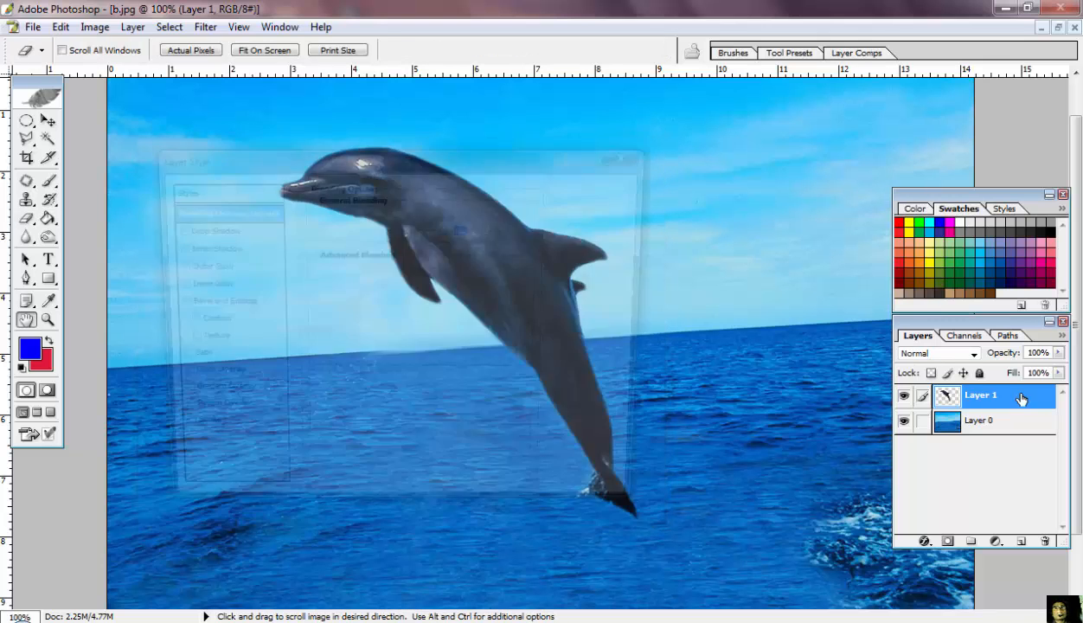
click(620, 213)
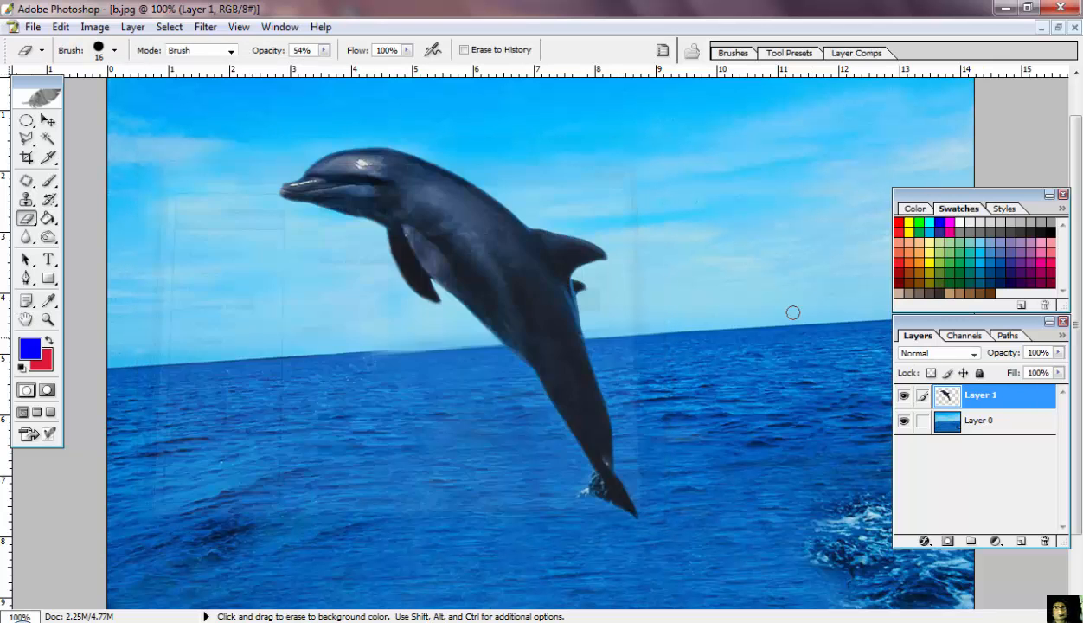
Step: Duplicate the dolphin layer, Layer 1, within b.jpg
right_click(1014, 398)
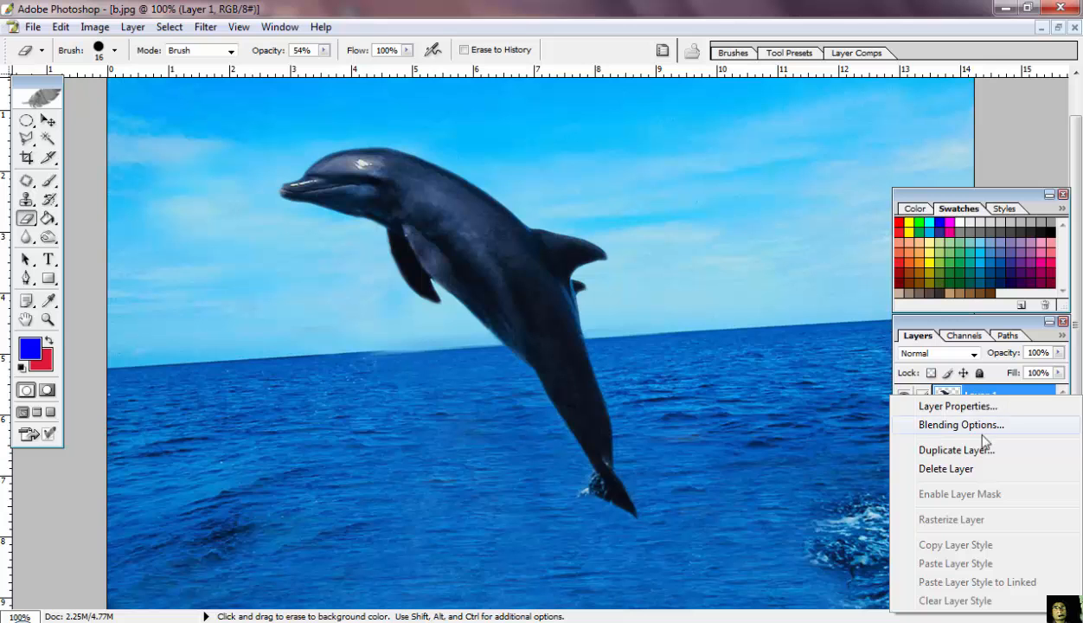
click(958, 448)
click(709, 274)
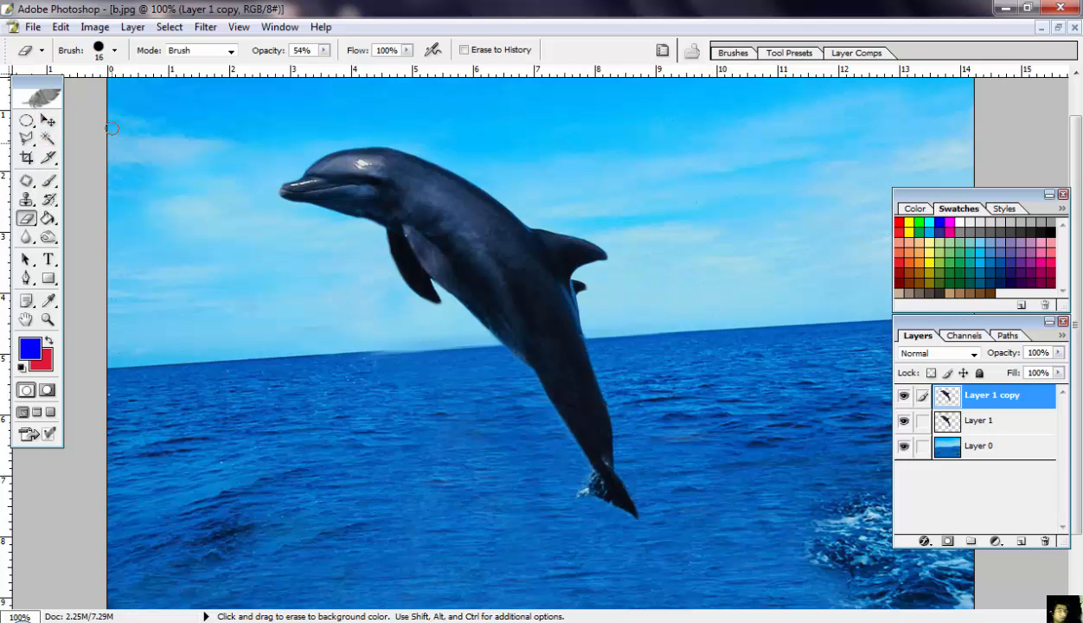
key(Tab)
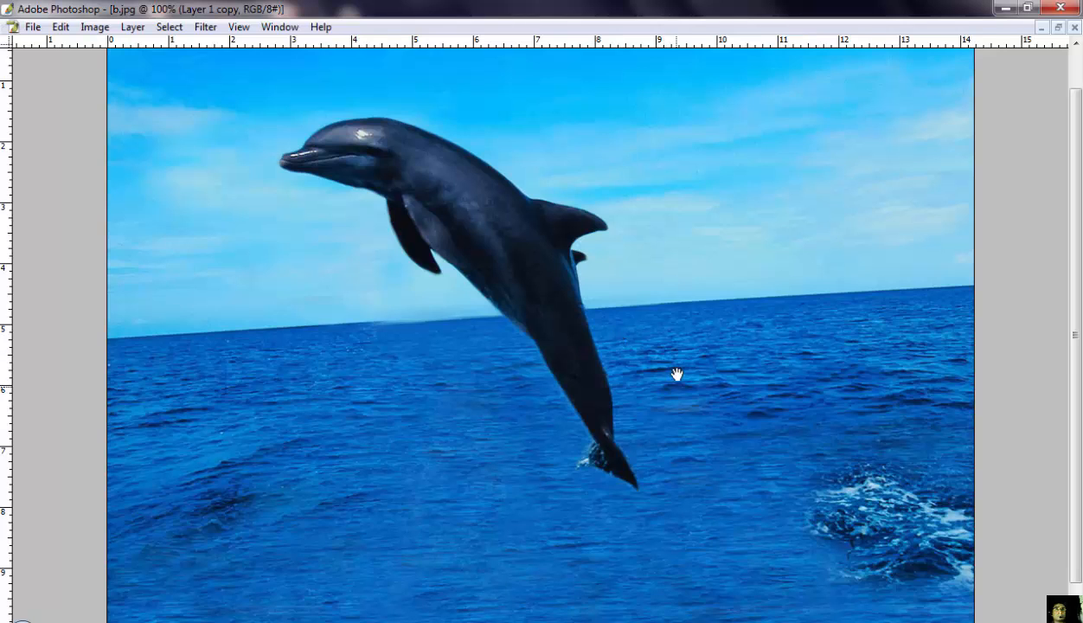
scroll(677, 373, down, 2)
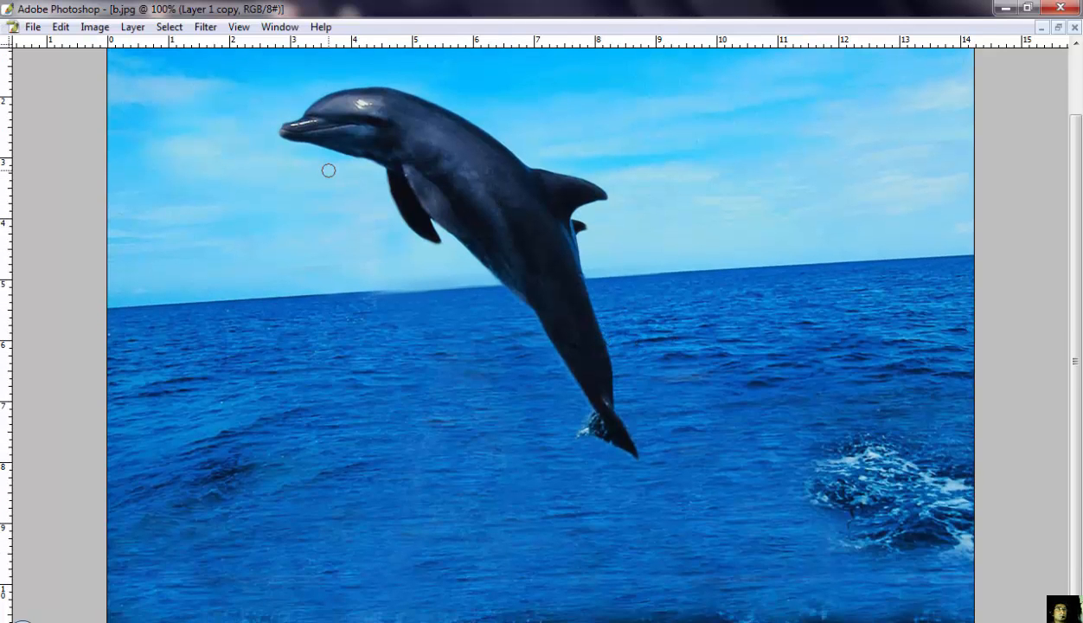
key(Tab)
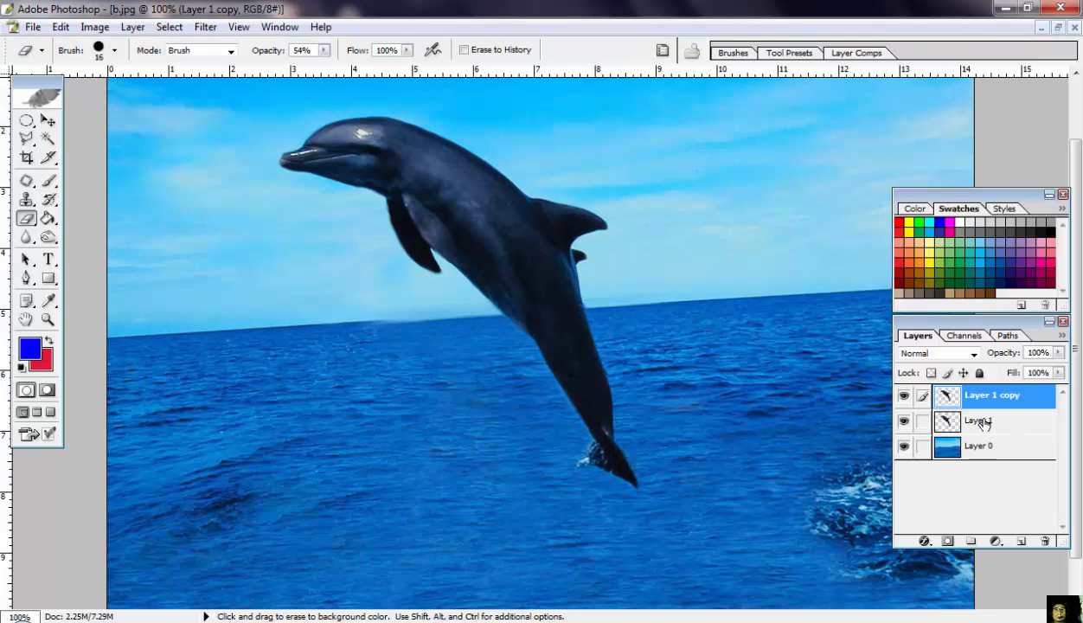
Step: Hide Layer 1 copy and move the dolphin on Layer 1 down and to the right, next to the white splash
click(984, 423)
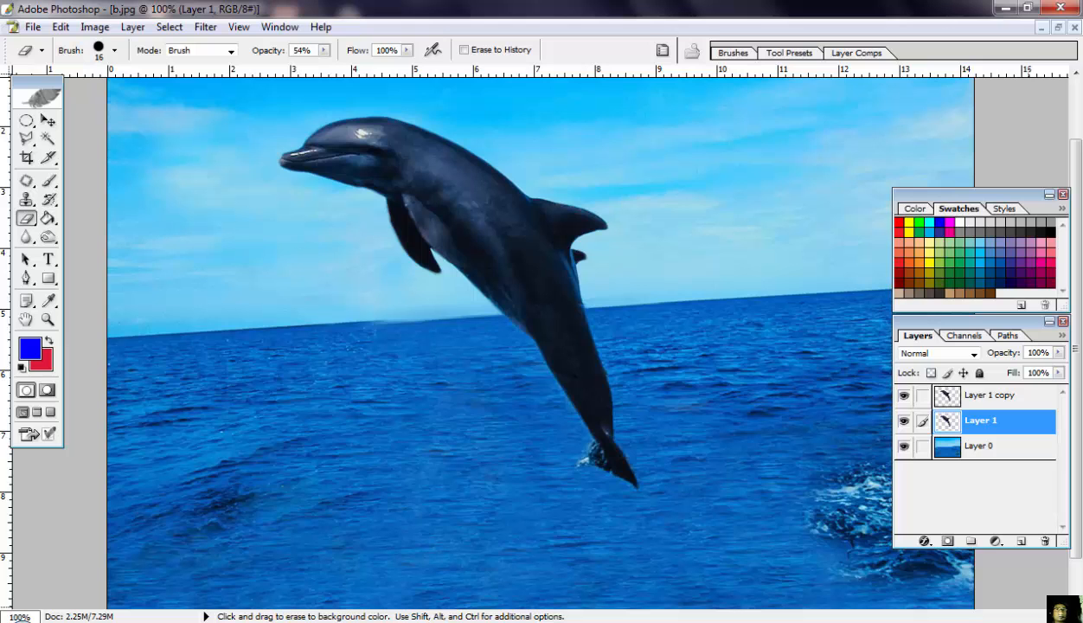
click(903, 395)
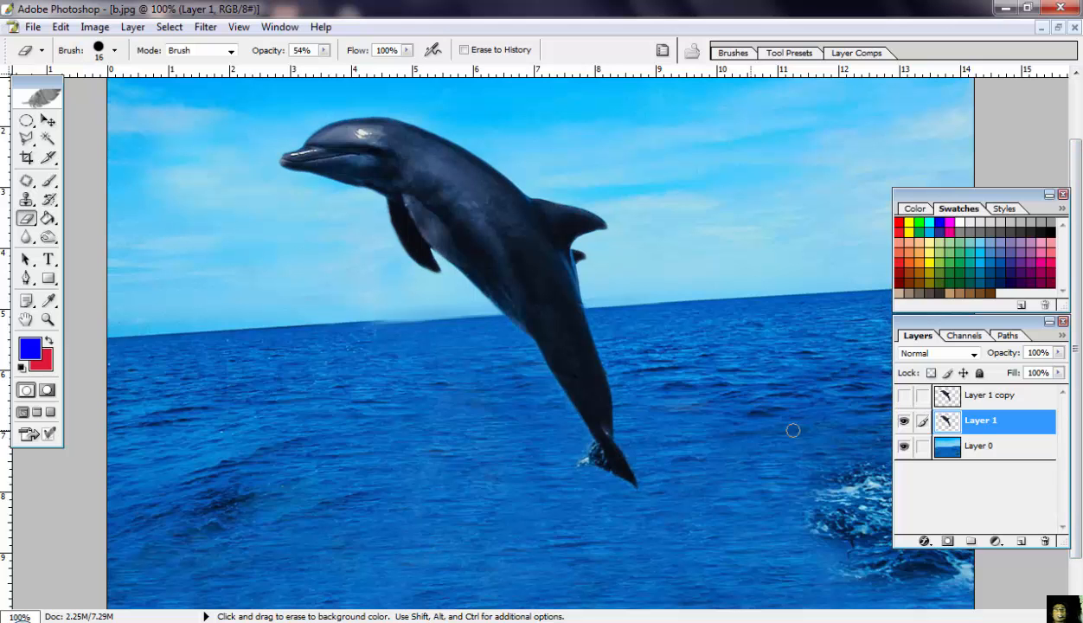
click(45, 121)
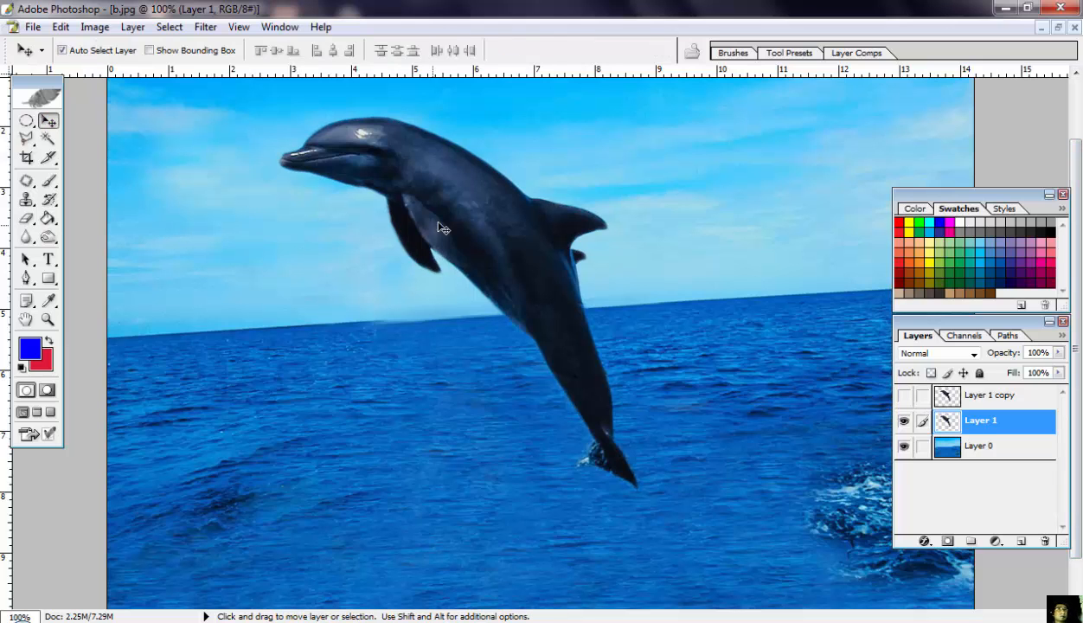
drag(434, 222, 673, 418)
key(space)
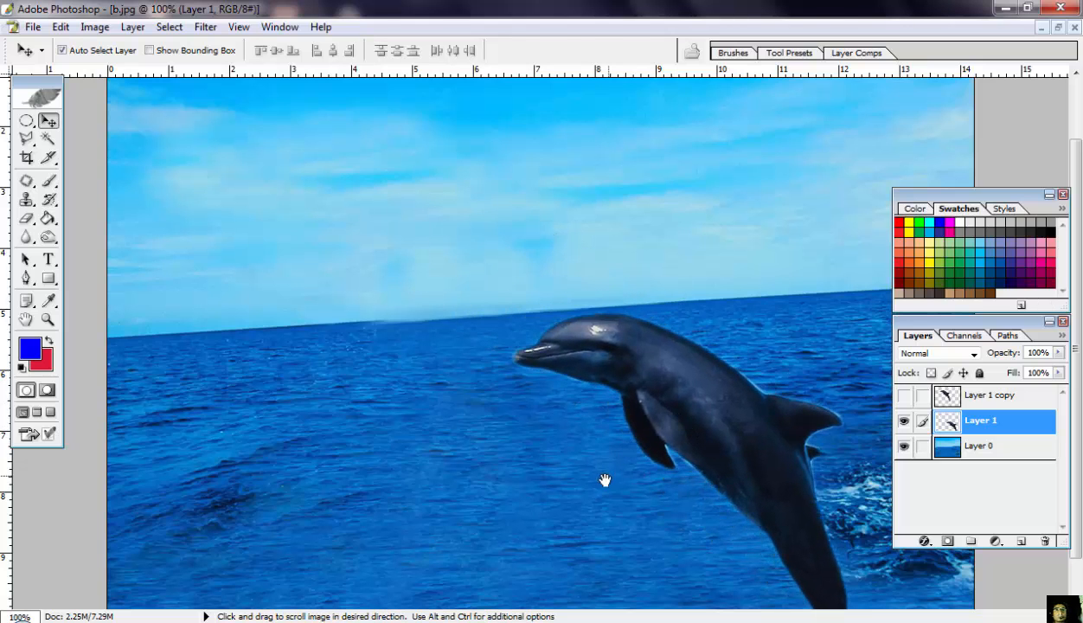
drag(643, 522, 575, 394)
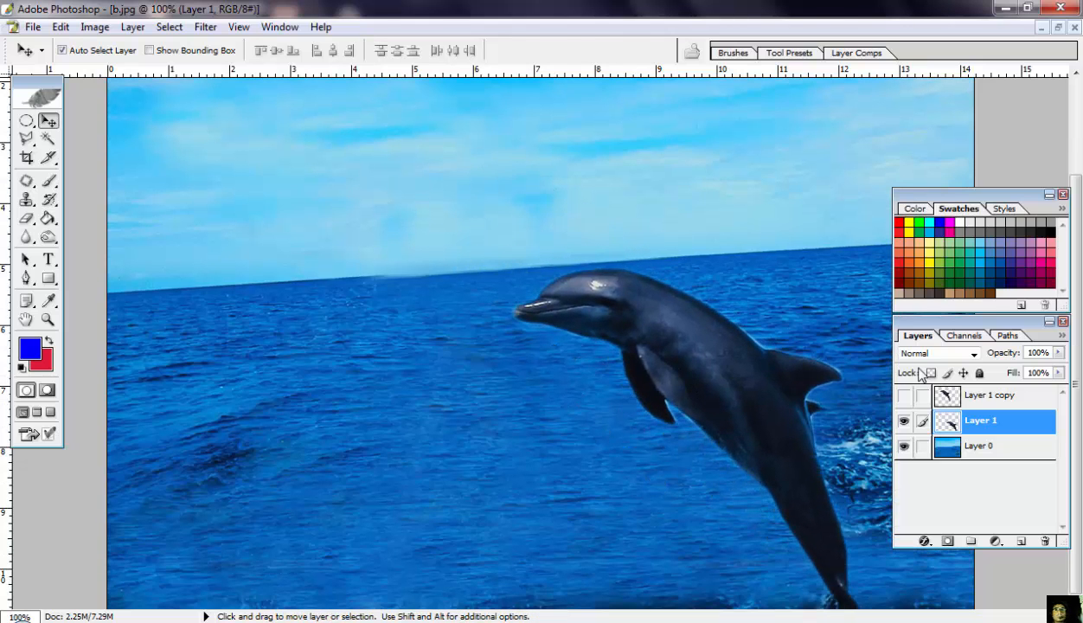
Step: Close the Swatches palette and move the Layers palette up so it no longer covers the splash
click(1063, 195)
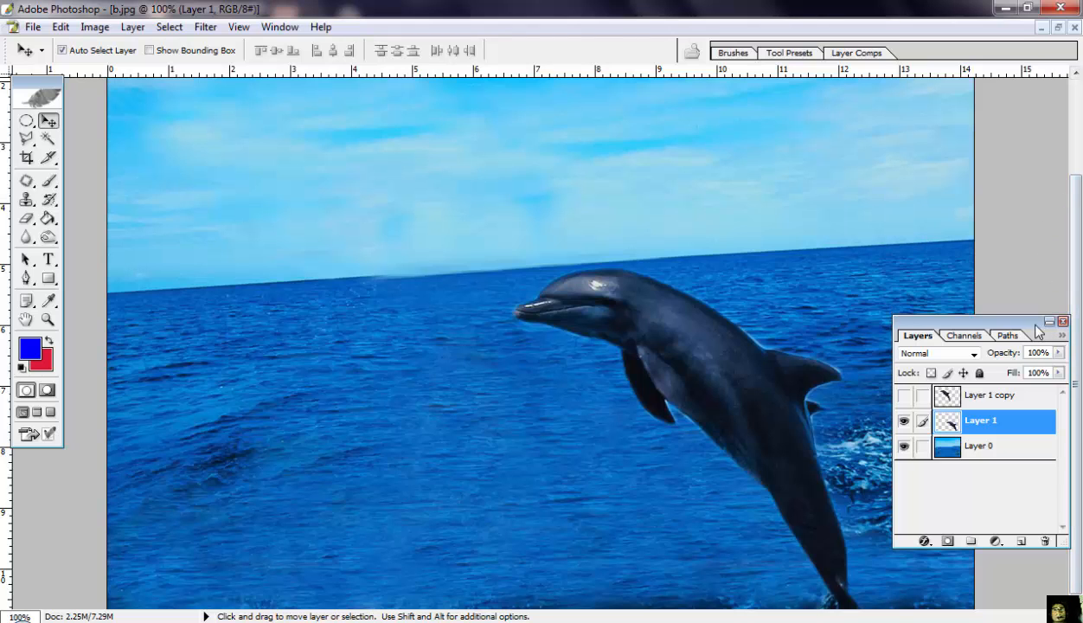
drag(1035, 329, 1009, 208)
drag(994, 124, 1045, 82)
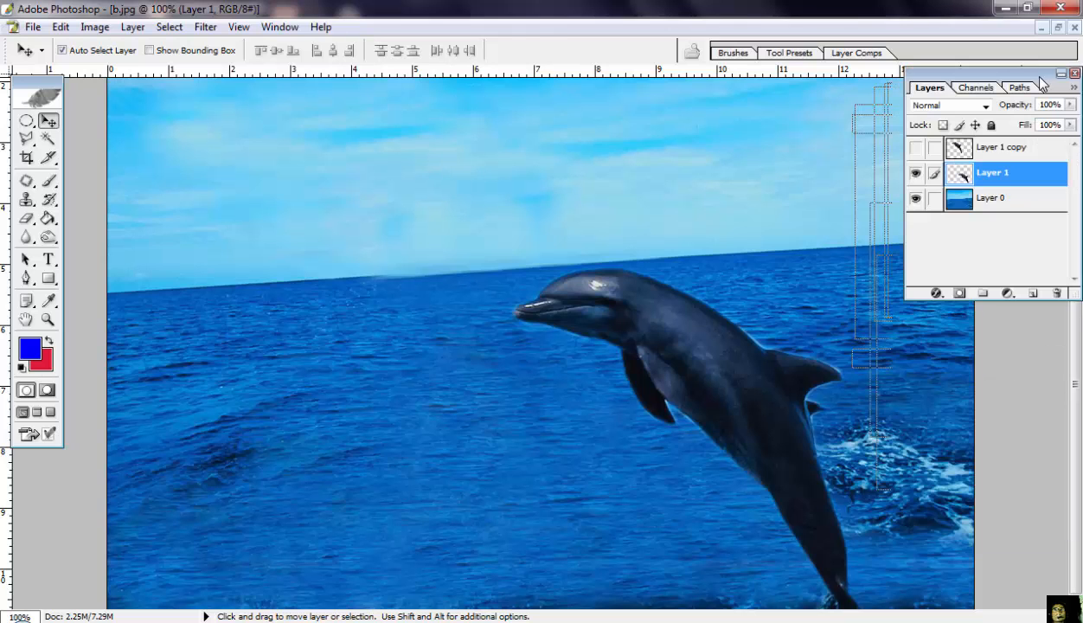
Step: Move the Layer 1 dolphin slightly upward so its head crosses the horizon and its tail lies beside the splash
drag(776, 400, 1062, 578)
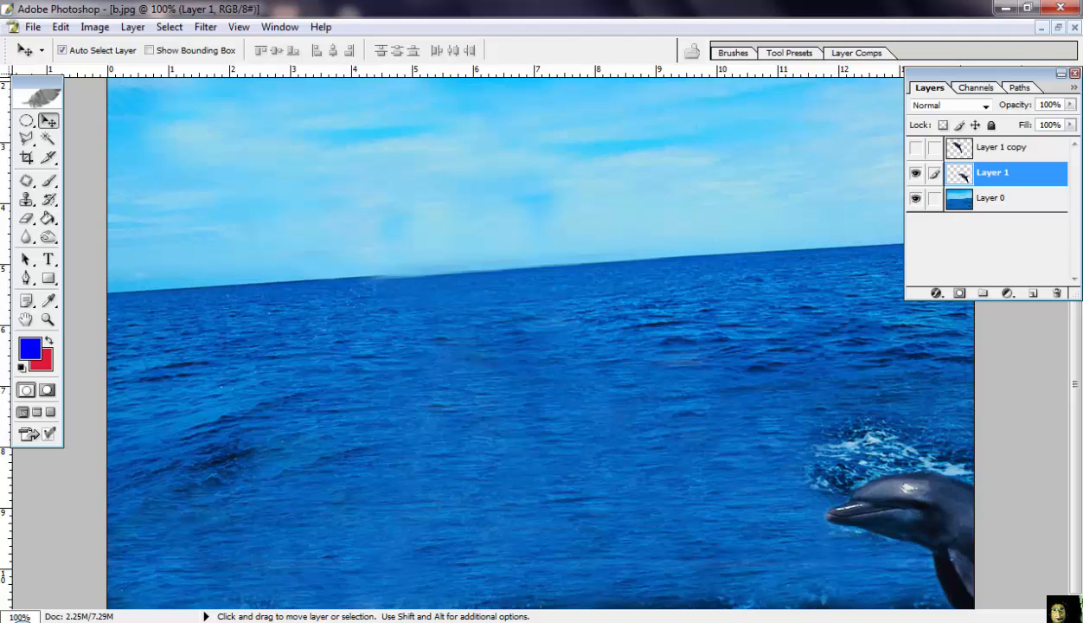
key(ctrl+z)
drag(754, 389, 755, 337)
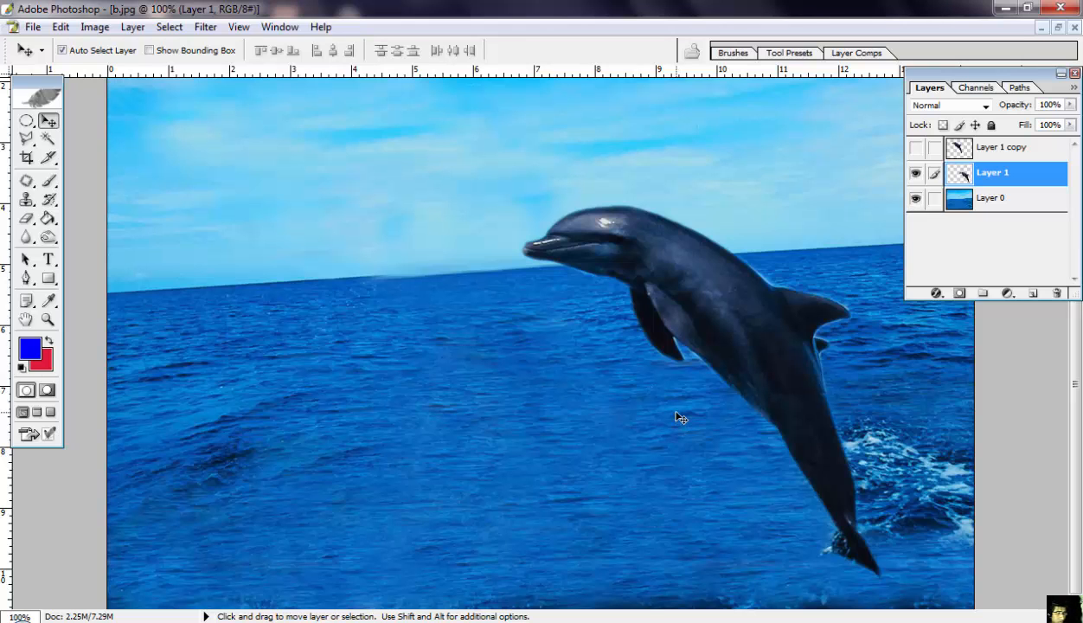
Step: Rotate the Layer 1 dolphin by 40.3°, move it down so its head rises from the white splash, and apply the transformation
key(ctrl+t)
drag(913, 597, 723, 605)
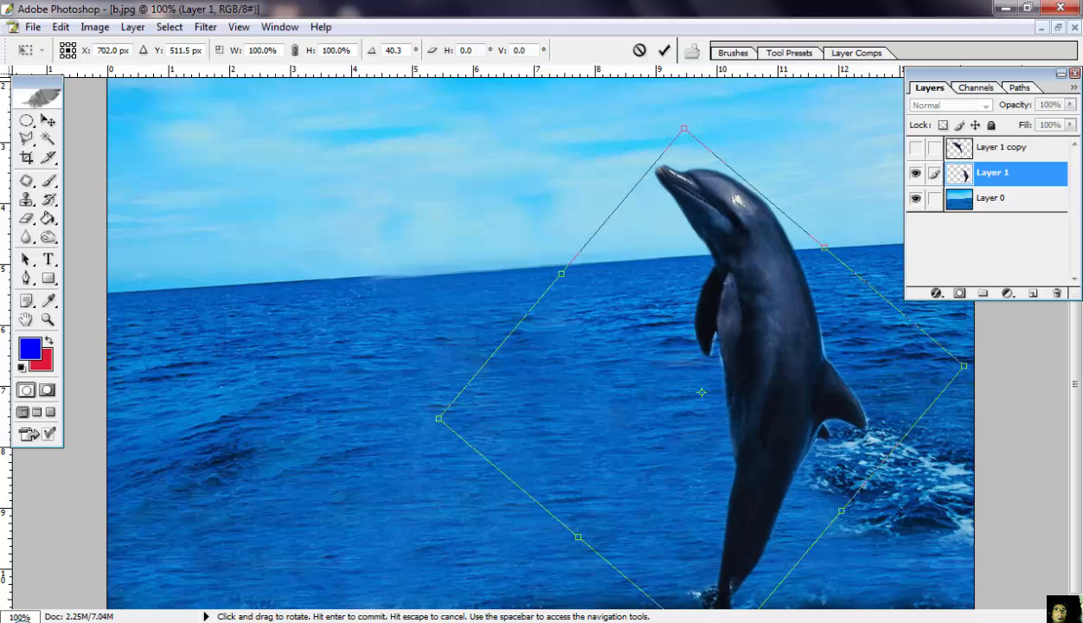
drag(781, 374, 947, 622)
drag(922, 566, 917, 577)
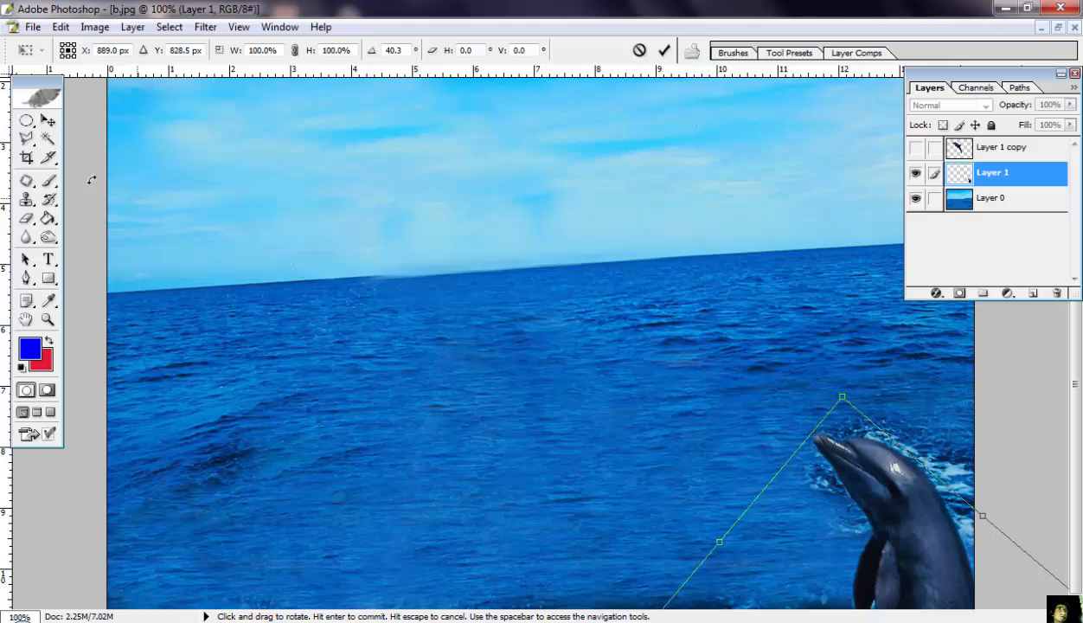
click(28, 219)
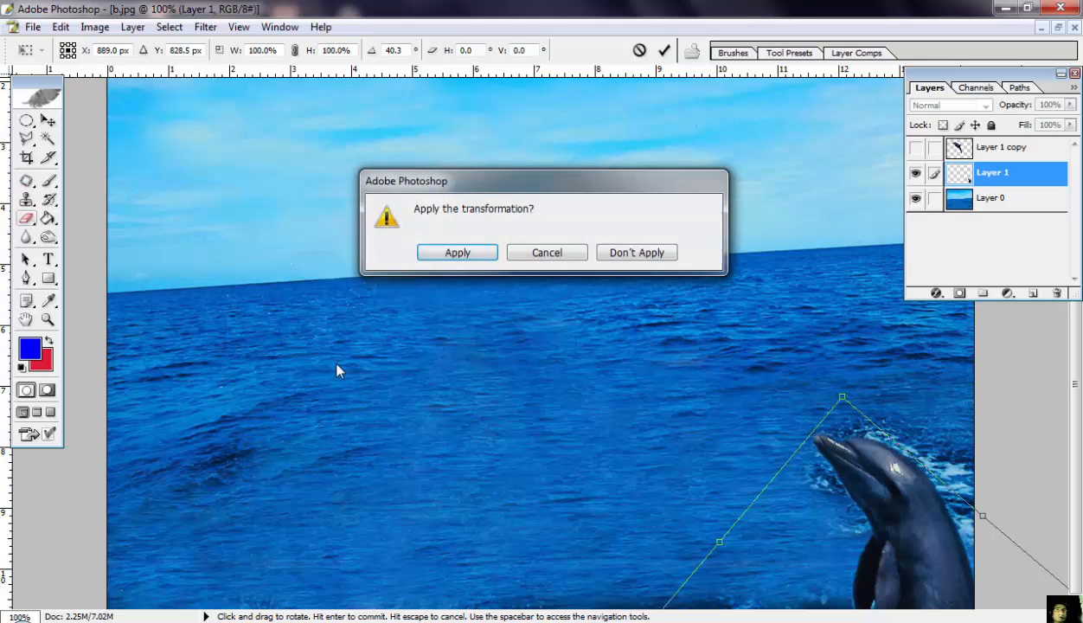
click(476, 251)
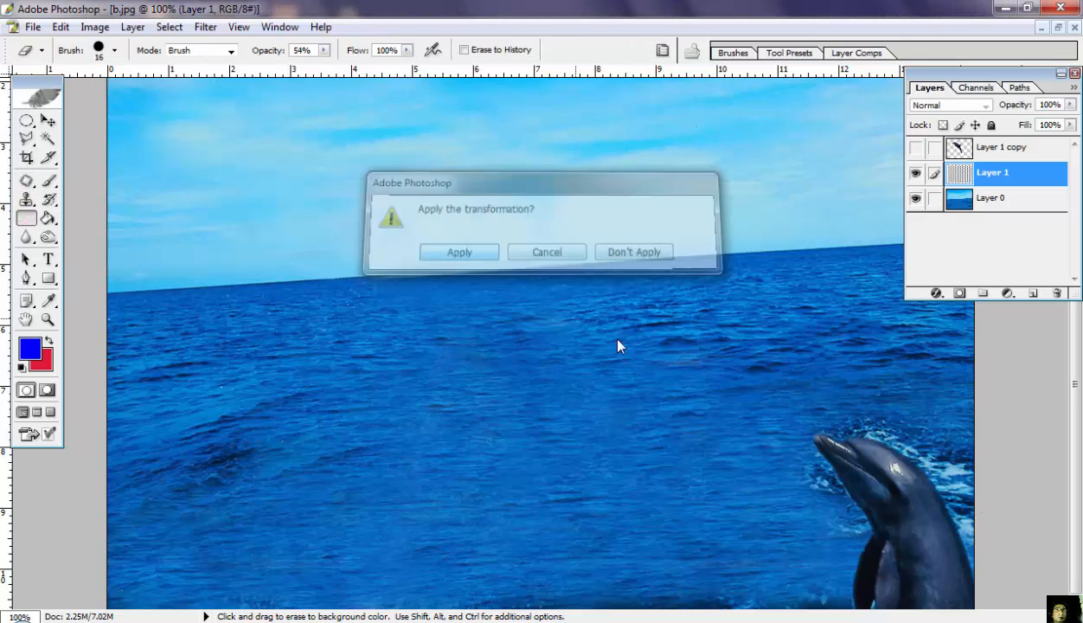
Step: Erase the Layer 1 dolphin's body below the head with a 106 px eraser at 54% opacity, so it blends into the water
right_click(692, 391)
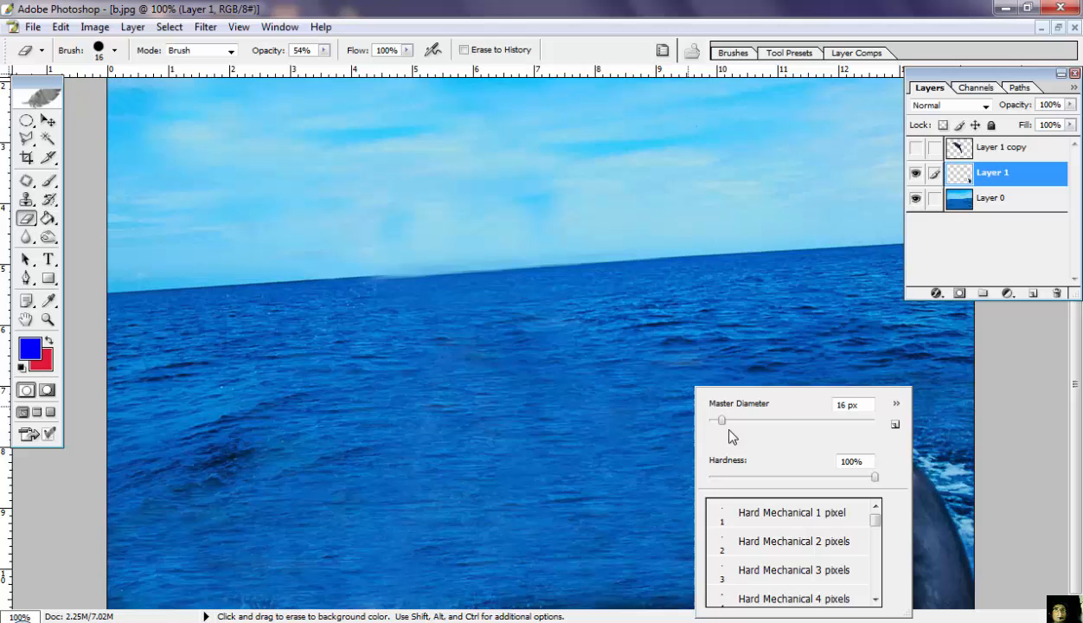
click(638, 466)
mouse_move(798, 540)
mouse_down()
mouse_move(826, 560)
mouse_move(837, 552)
mouse_move(914, 563)
mouse_move(963, 517)
mouse_move(966, 575)
mouse_move(929, 558)
mouse_up()
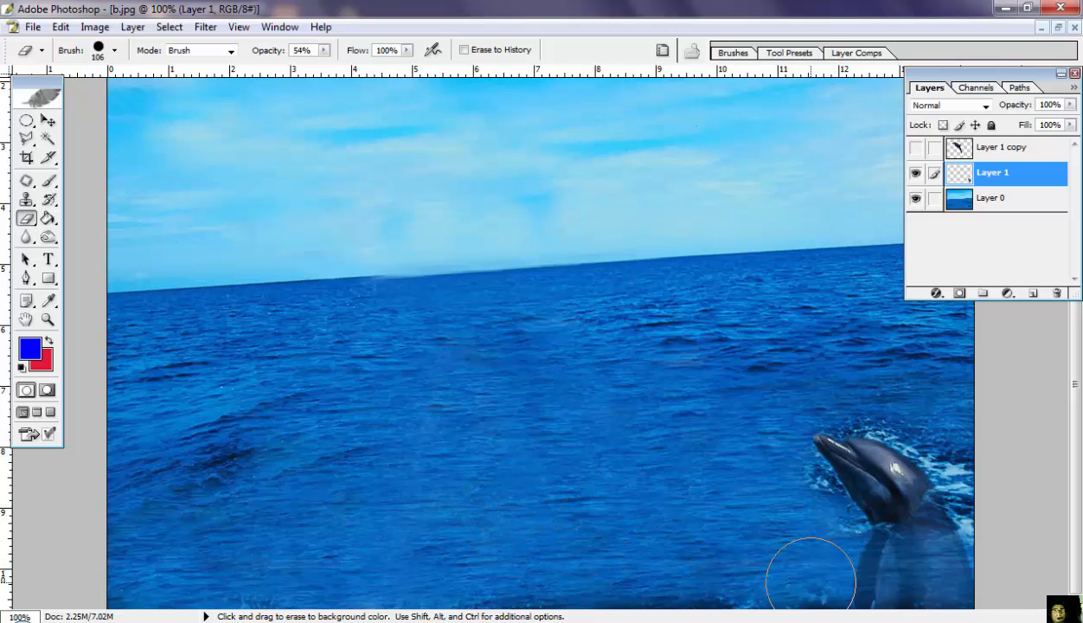
drag(821, 573, 980, 575)
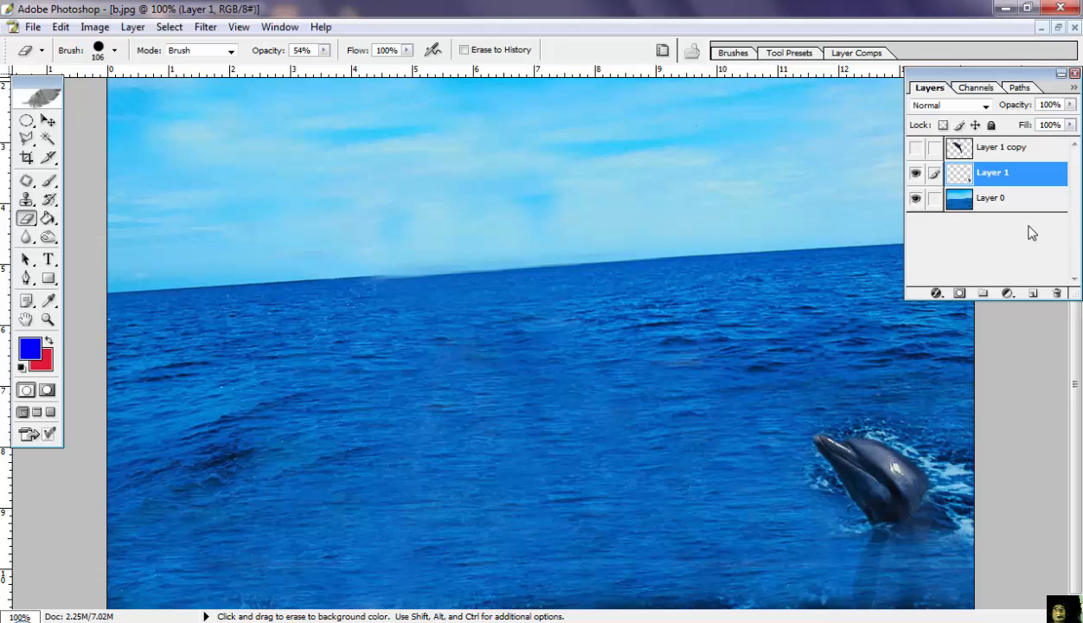
Step: Show Layer 1 copy again and duplicate it within b.jpg
right_click(1005, 179)
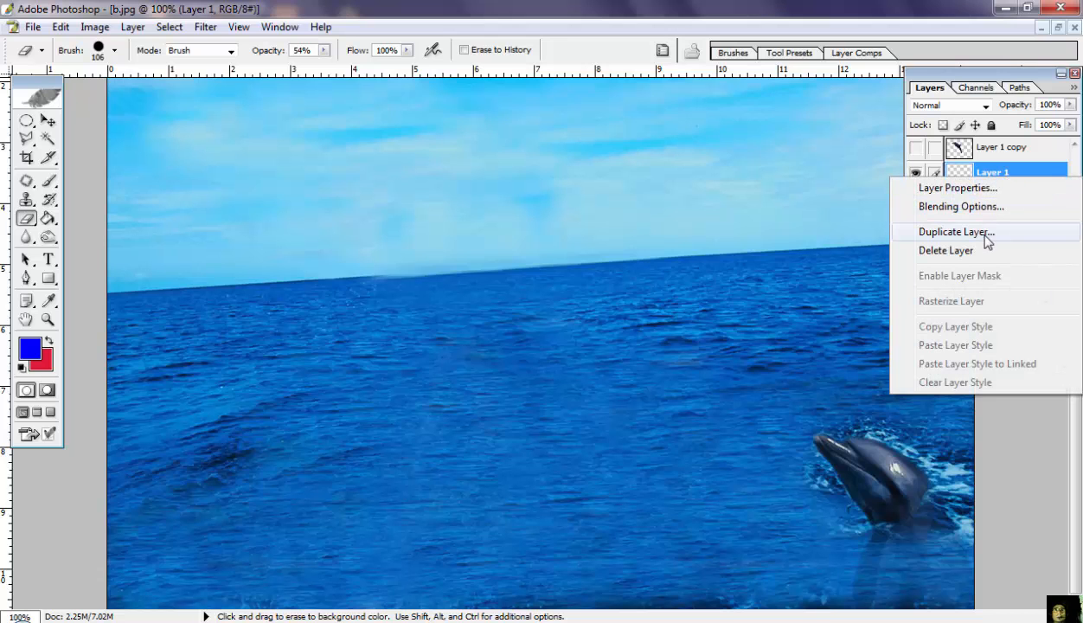
click(1012, 78)
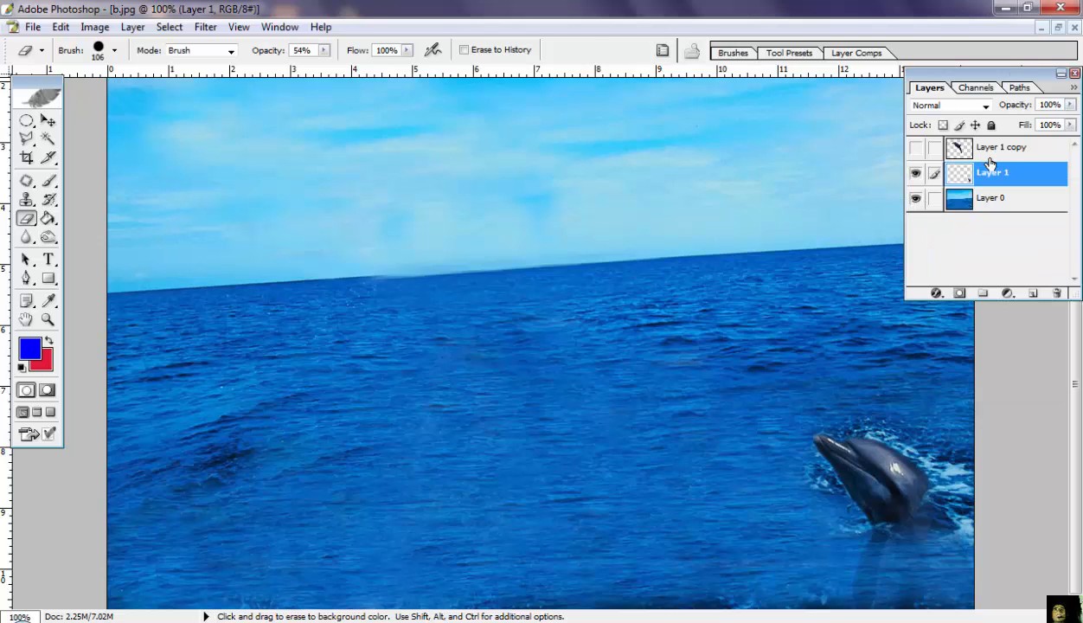
click(915, 149)
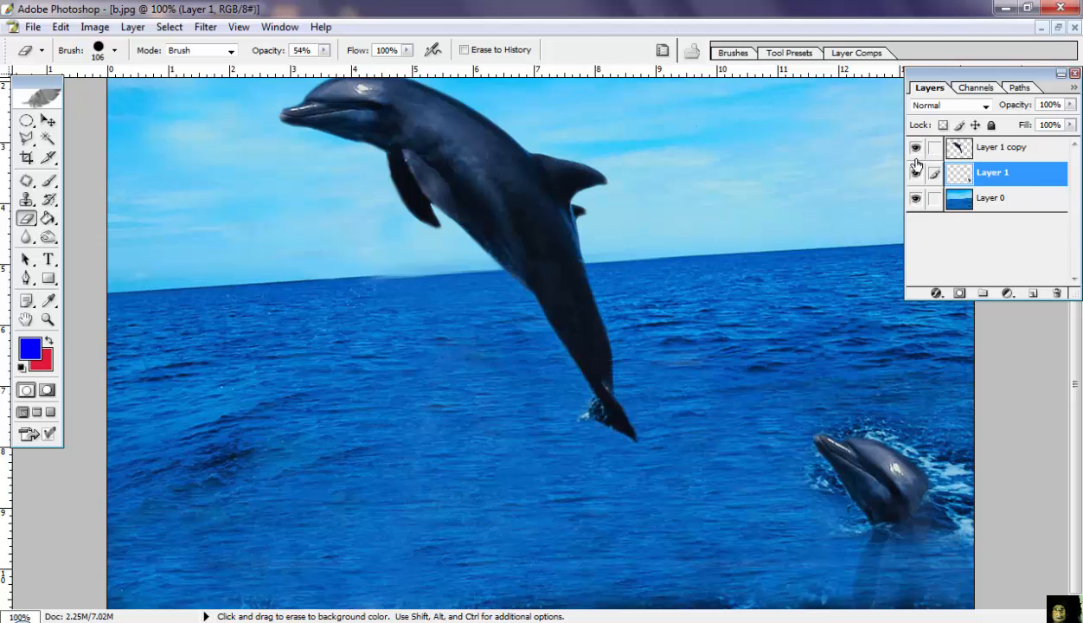
click(989, 152)
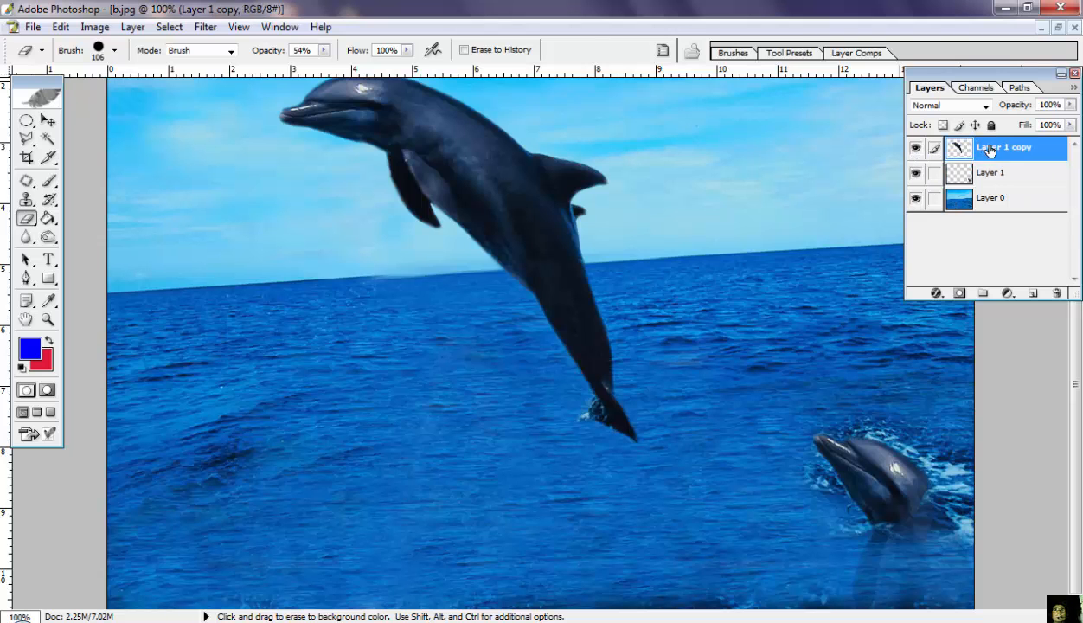
right_click(990, 152)
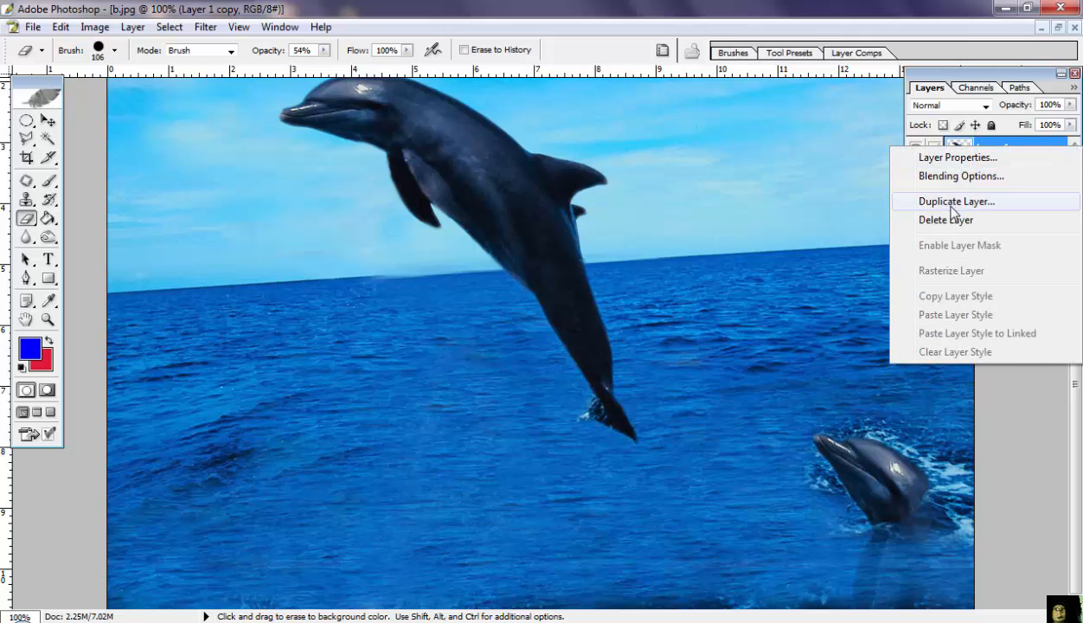
click(955, 201)
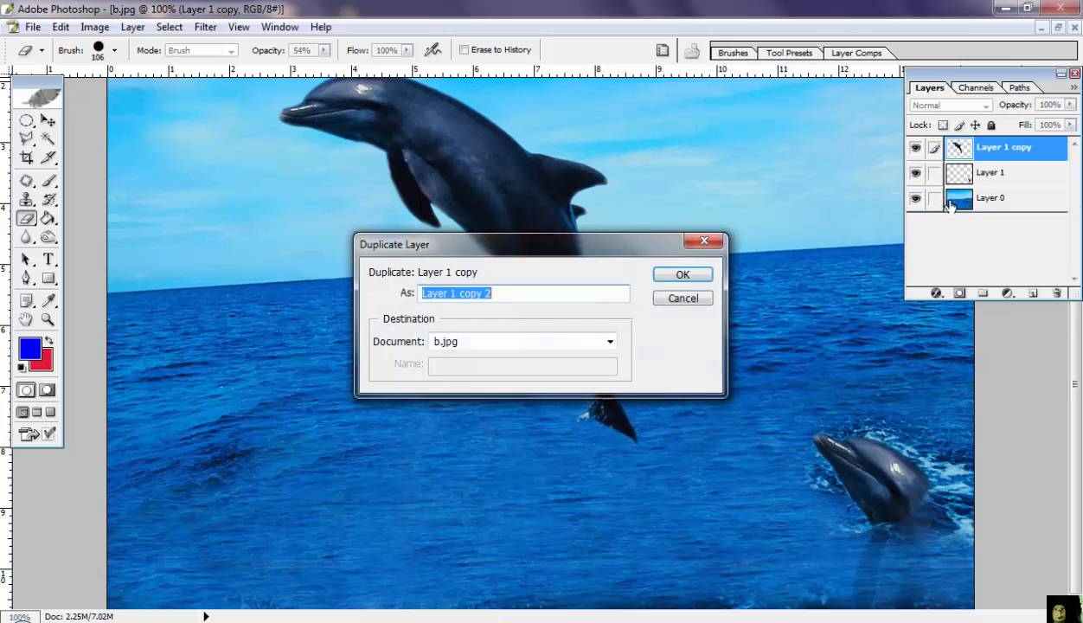
click(664, 278)
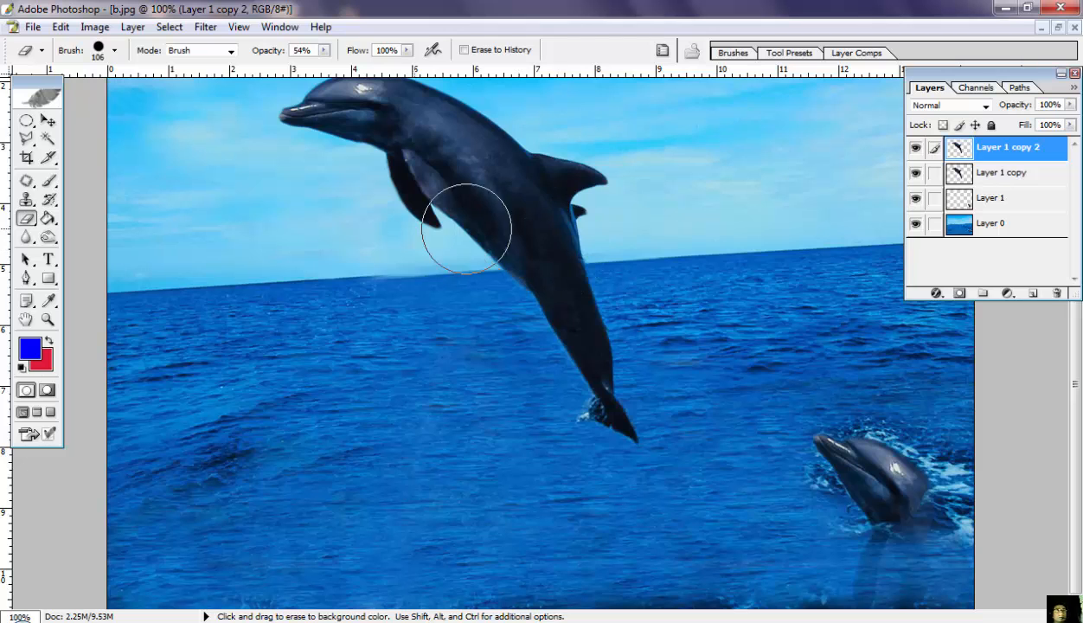
Step: Move the Layer 1 copy 2 dolphin down and to the right so it crosses the horizon, and hide that layer
click(38, 120)
click(48, 121)
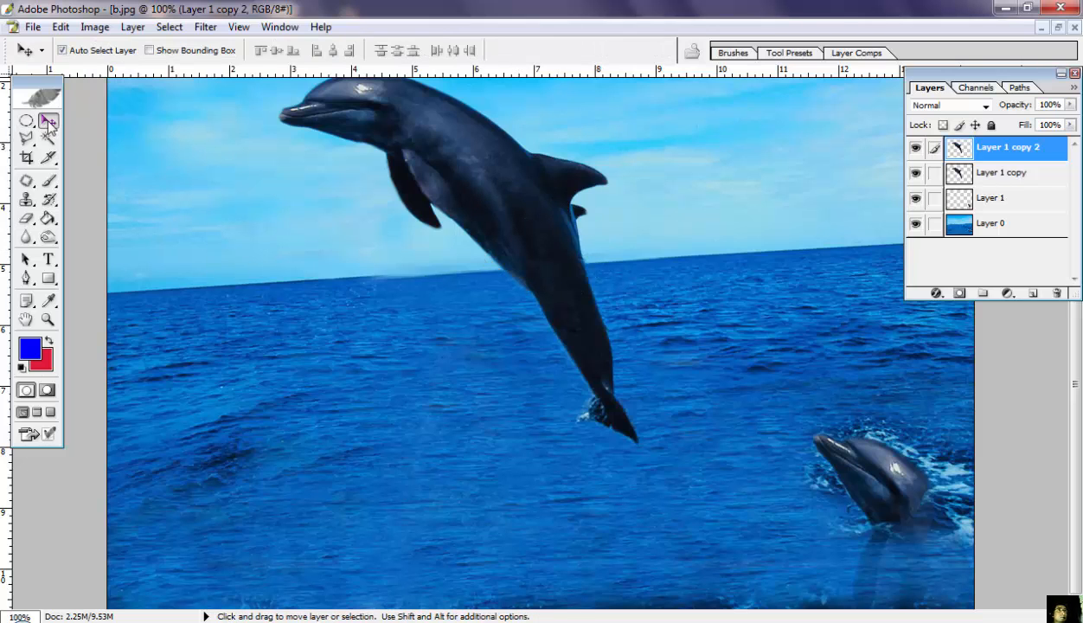
click(1001, 173)
drag(557, 220, 670, 306)
click(915, 149)
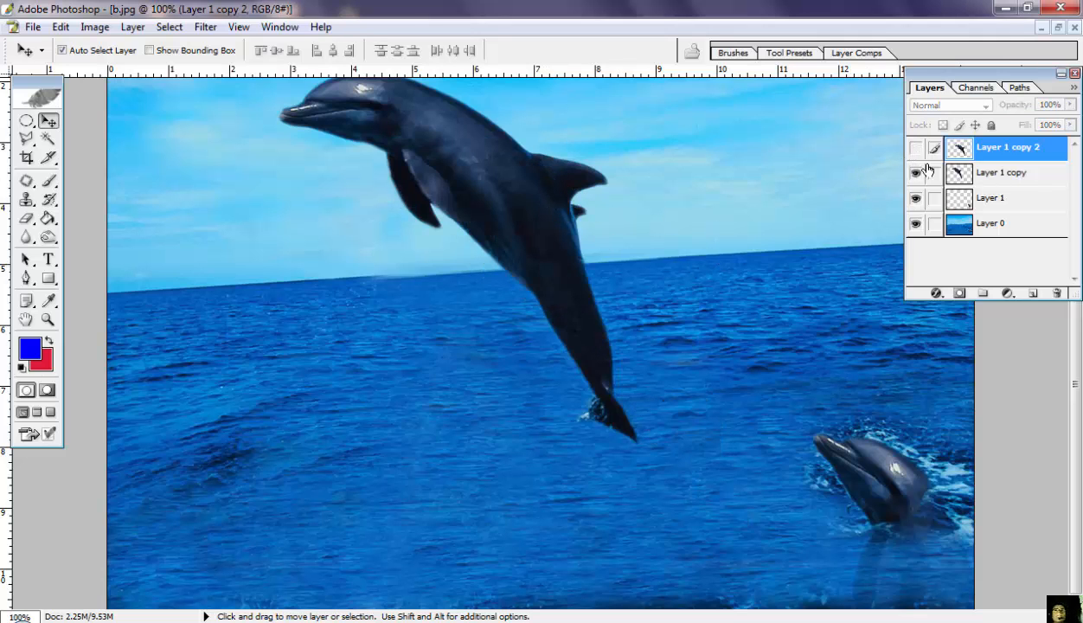
Step: Move the Layer 1 copy dolphin over the splash, rotate it by 29.9° with its head above the first dolphin's, and apply the transformation
click(1007, 179)
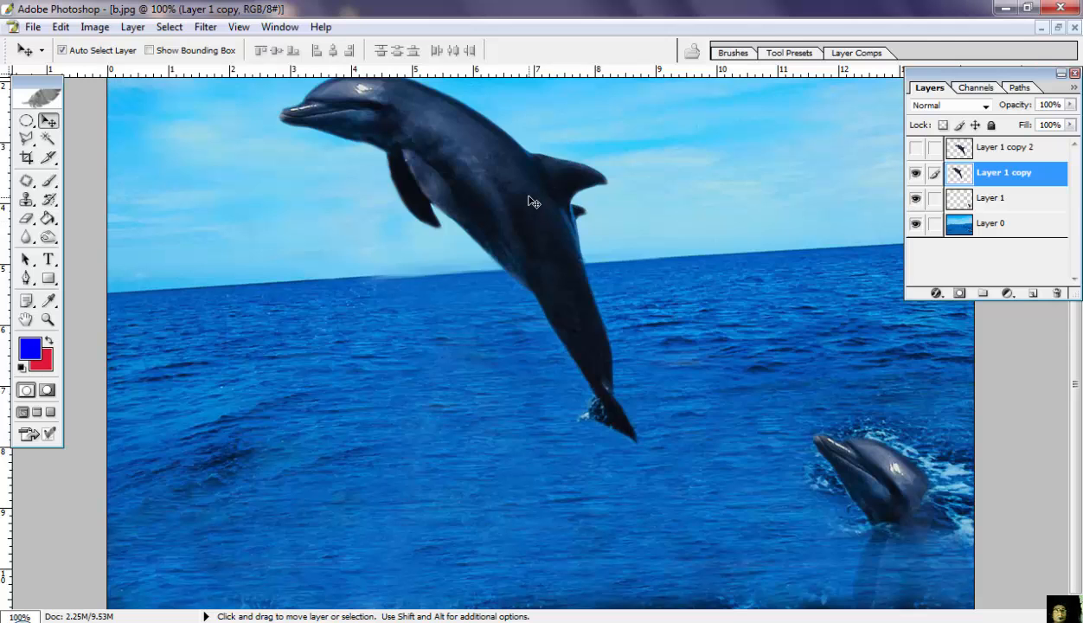
drag(528, 197, 728, 350)
key(ctrl+t)
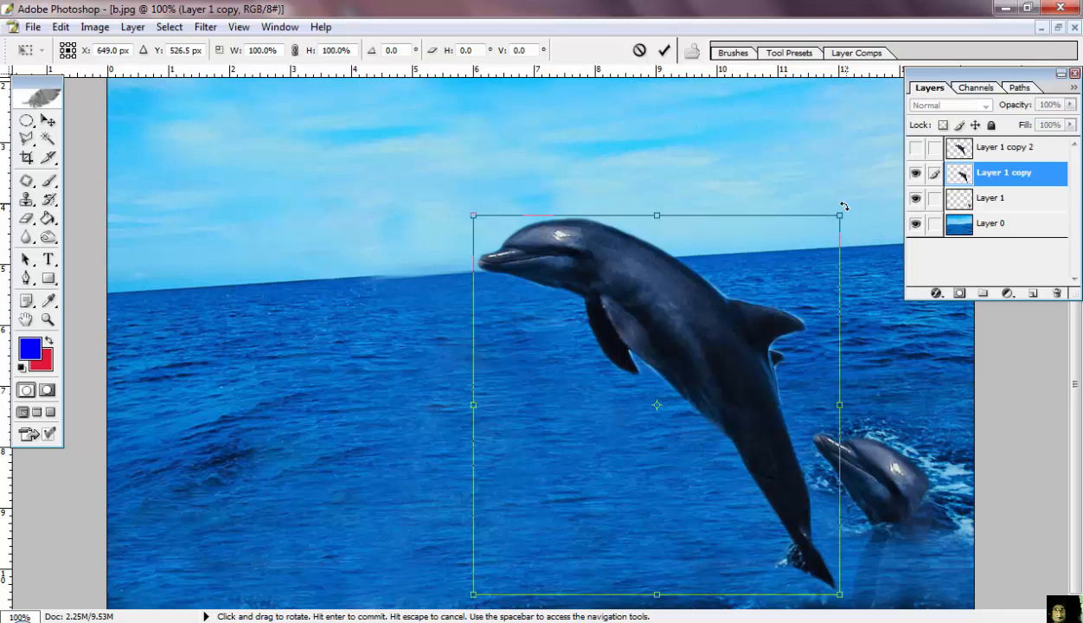
drag(843, 207, 875, 318)
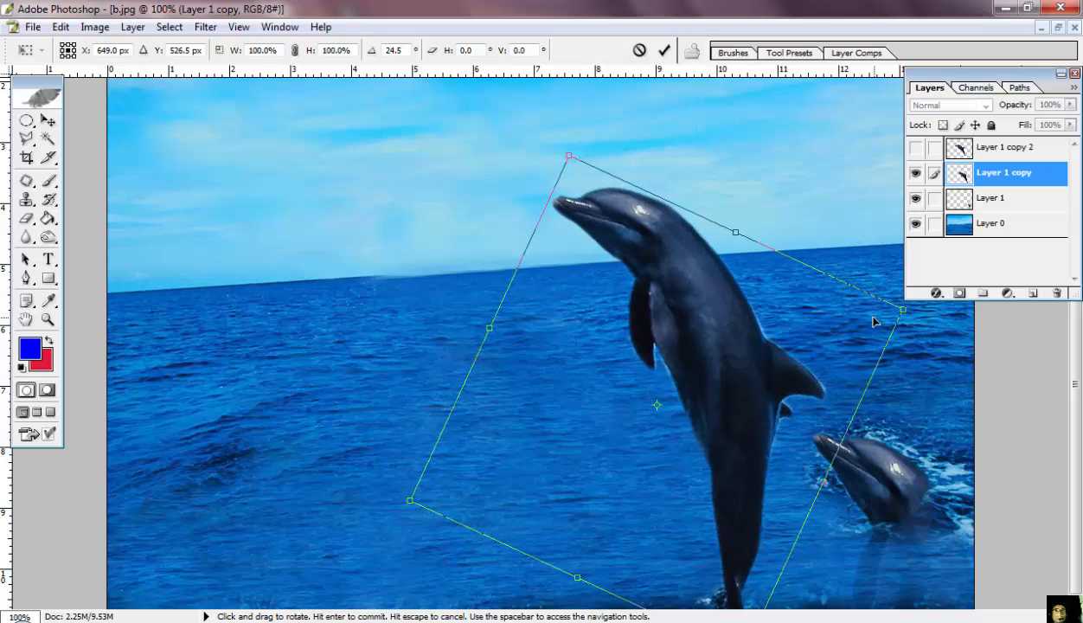
drag(749, 363, 933, 527)
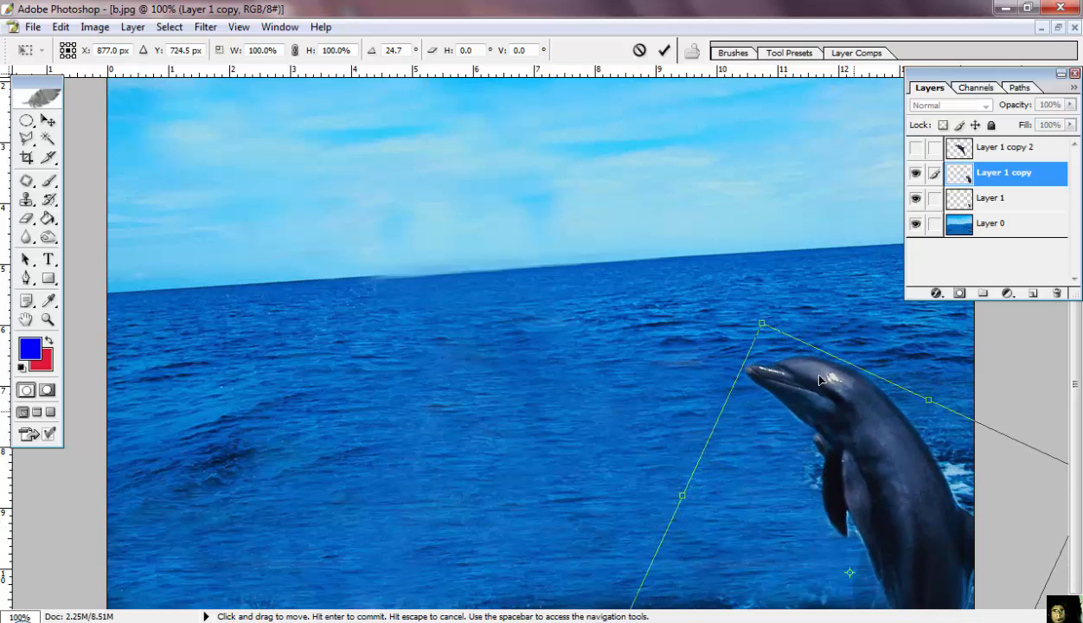
drag(754, 314, 780, 309)
drag(913, 475, 899, 484)
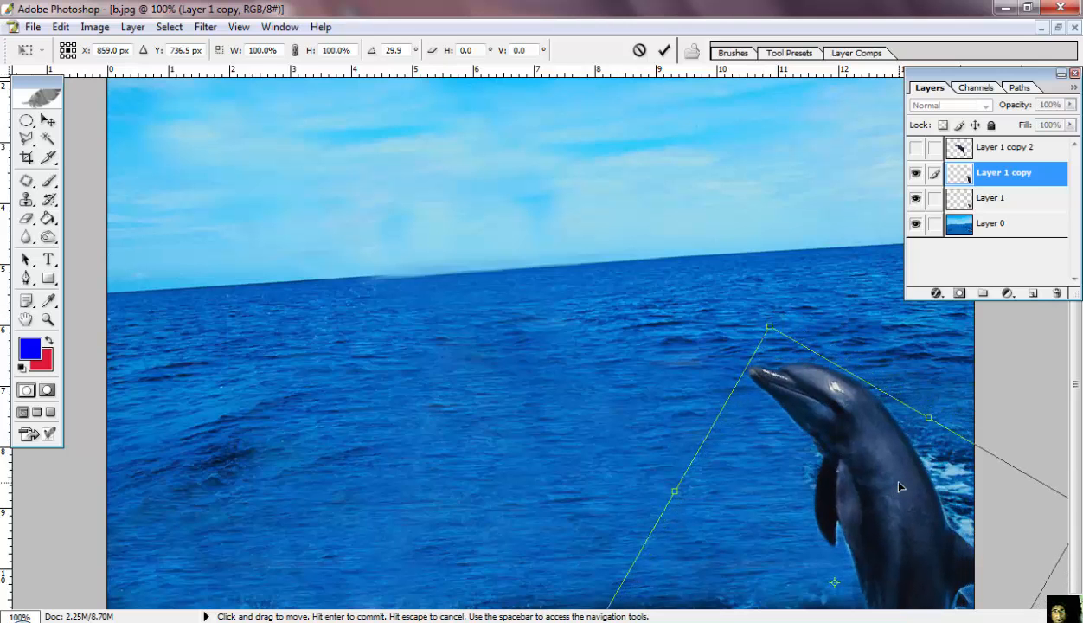
click(664, 50)
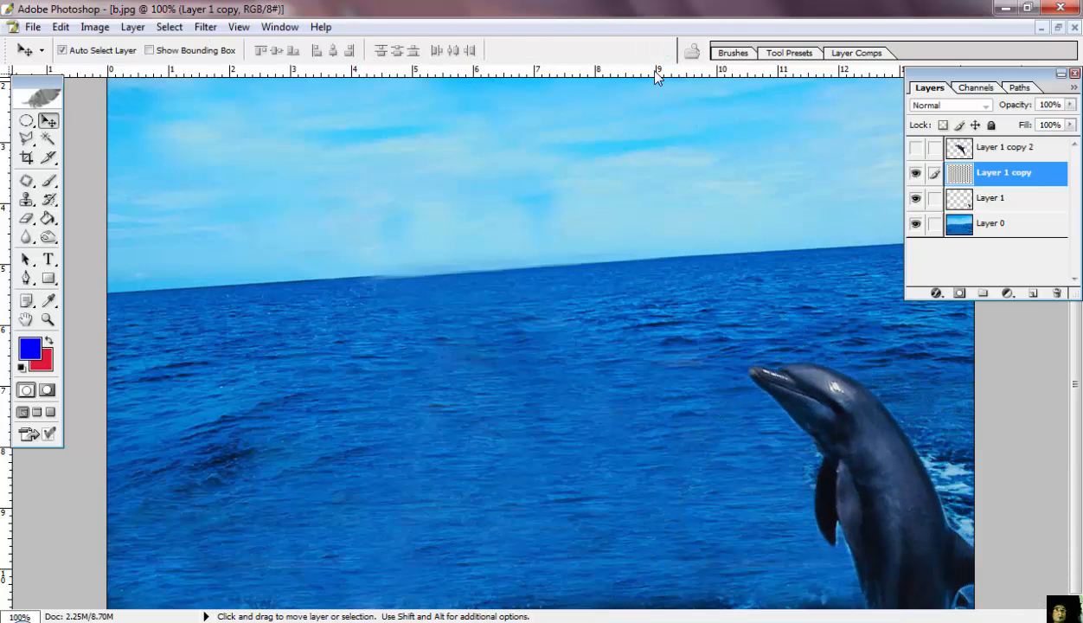
Step: Erase the Layer 1 copy dolphin's body below the flipper with the 106 px eraser at 54% opacity
click(26, 219)
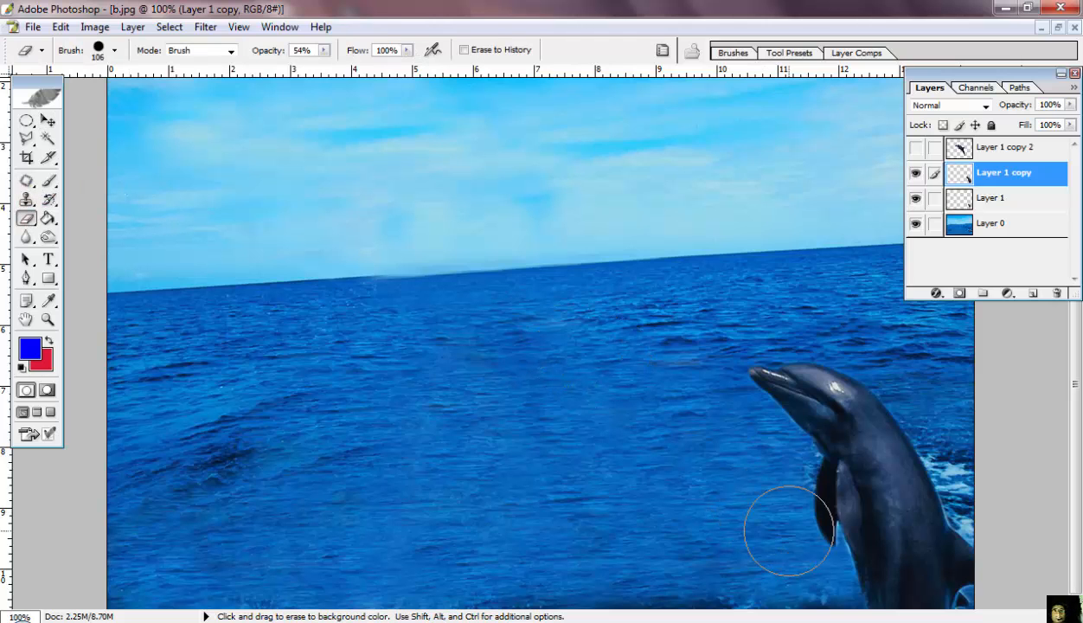
mouse_move(826, 575)
mouse_down()
mouse_move(942, 595)
mouse_move(964, 569)
mouse_move(937, 599)
mouse_move(863, 590)
mouse_up()
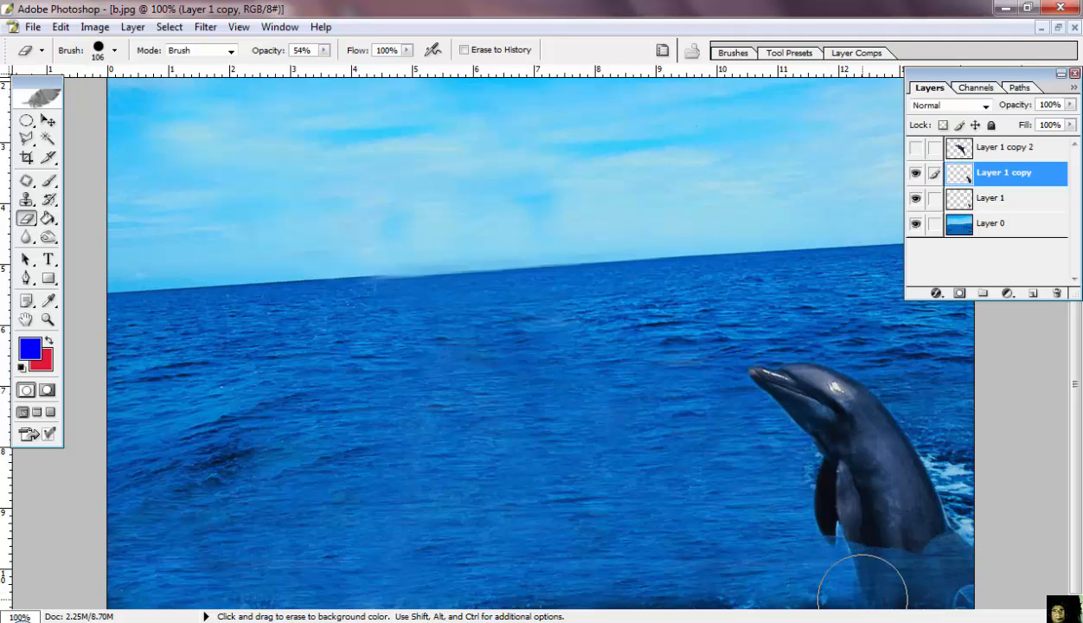
mouse_move(972, 590)
mouse_down()
mouse_move(917, 597)
mouse_move(972, 600)
mouse_move(983, 501)
mouse_move(993, 554)
mouse_up()
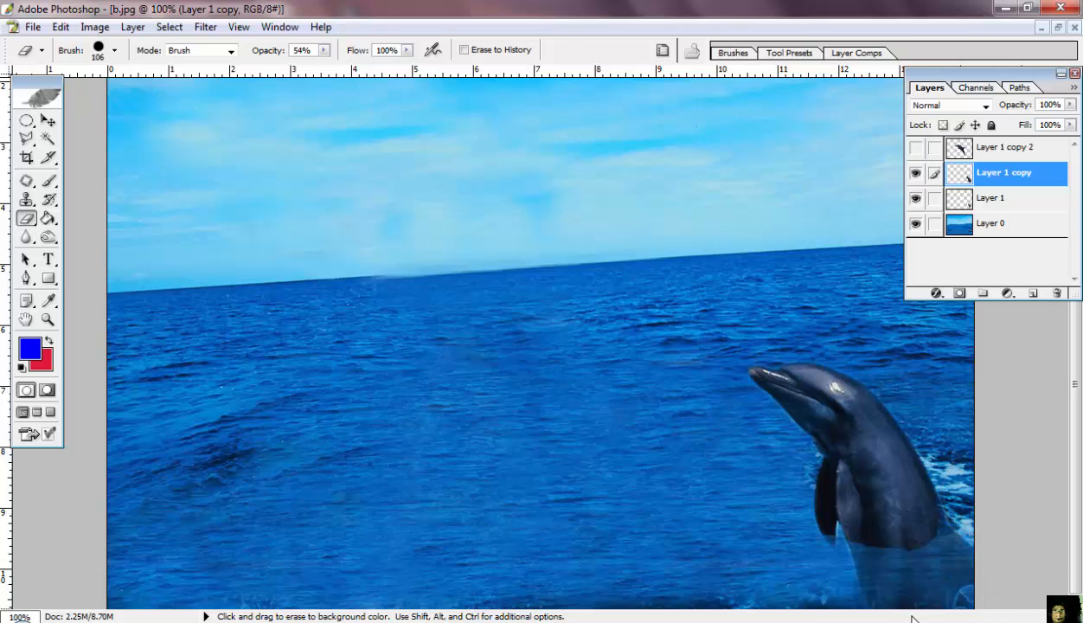
mouse_move(784, 581)
mouse_down()
mouse_move(865, 596)
mouse_move(942, 588)
mouse_move(964, 548)
mouse_move(966, 592)
mouse_move(889, 600)
mouse_move(877, 591)
mouse_move(934, 588)
mouse_move(816, 574)
mouse_up()
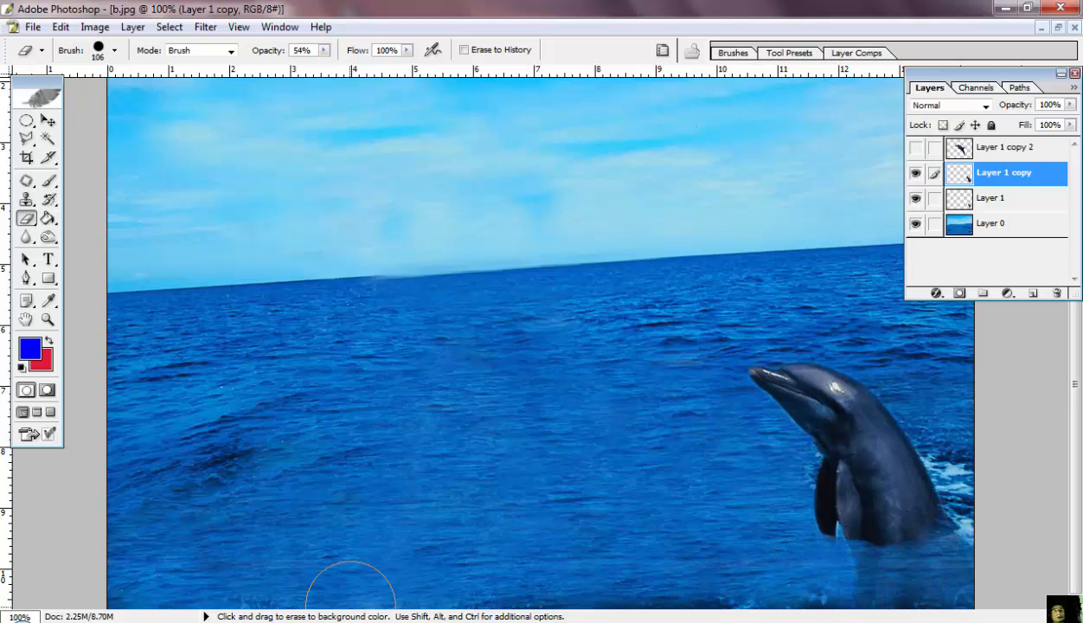
Step: Show Layer 1 copy 2, duplicate it within b.jpg, and hide the new duplicate
click(918, 152)
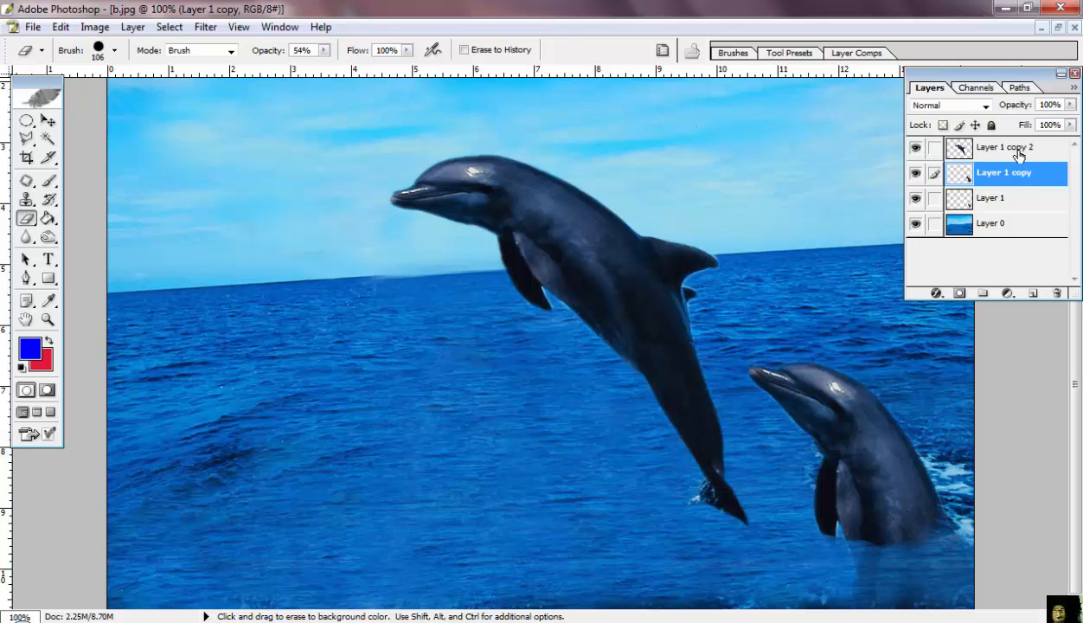
right_click(1018, 154)
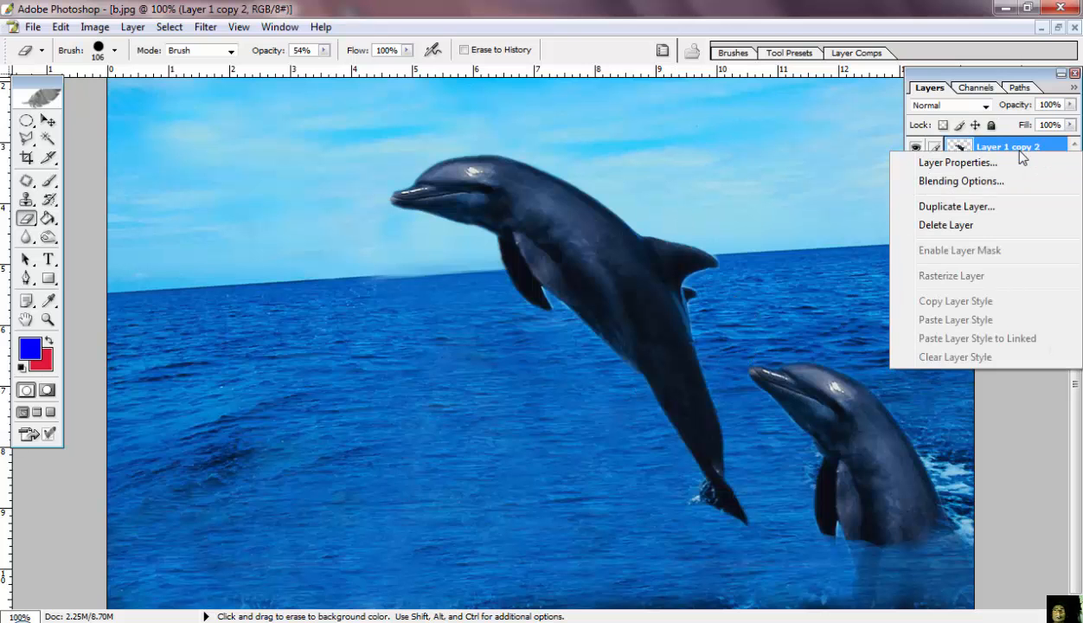
click(948, 207)
click(683, 275)
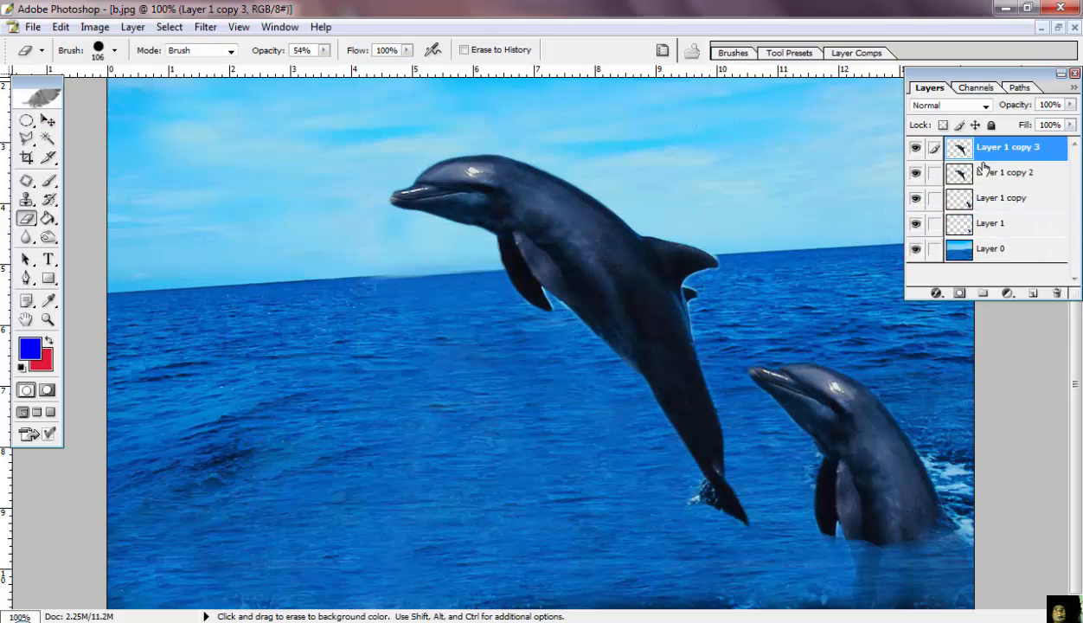
click(916, 148)
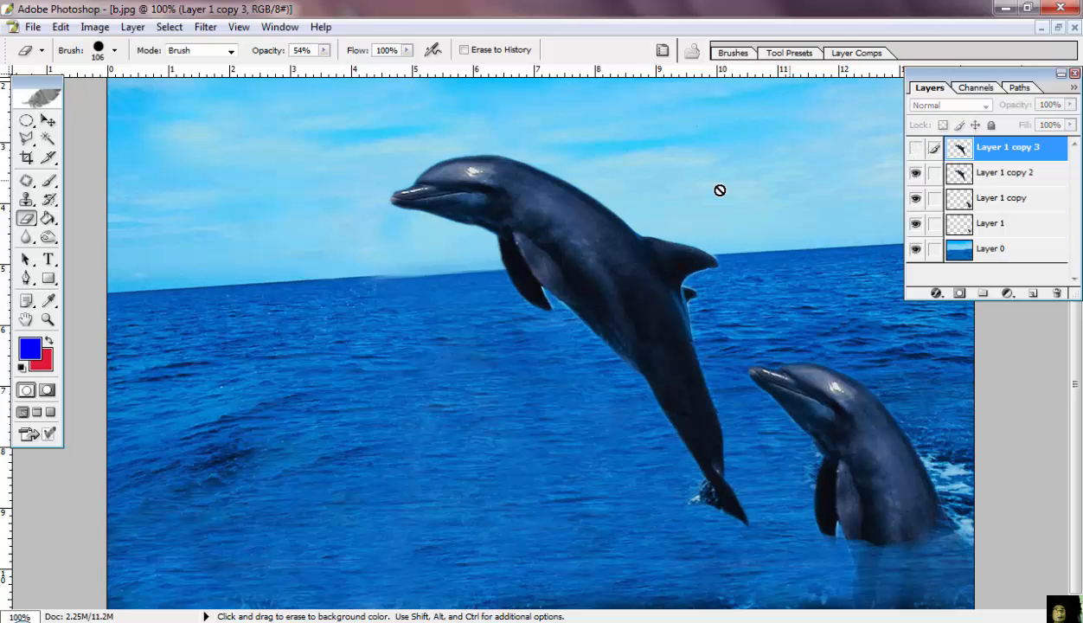
Step: Move the Layer 1 copy 2 dolphin over the emerging dolphins, rotate it by 16.4° with its head near the horizon, and apply the transformation
click(49, 125)
click(1003, 174)
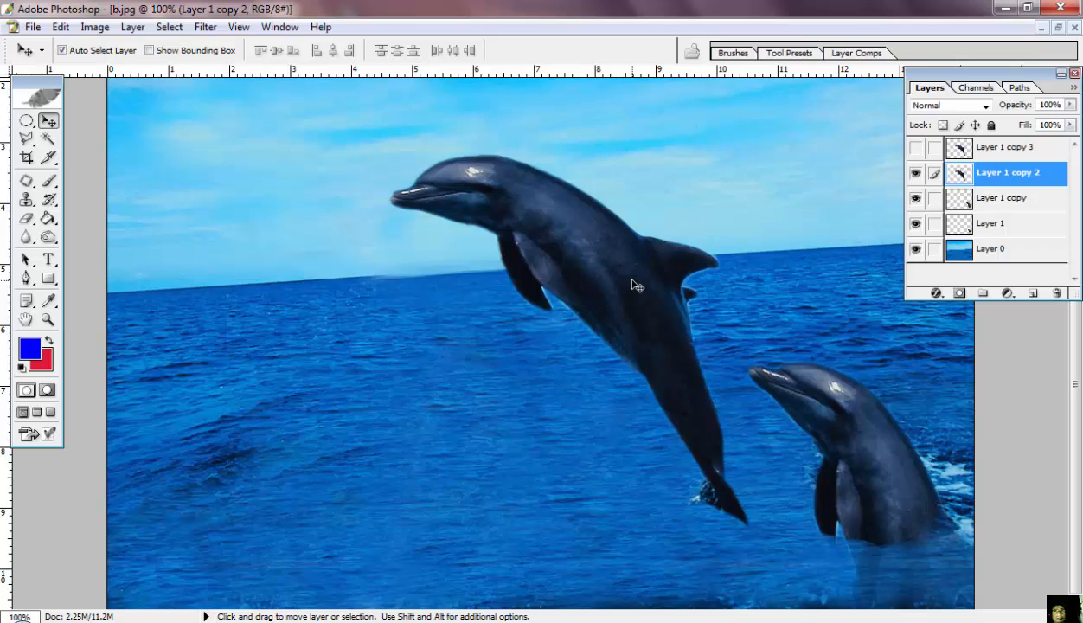
drag(631, 274, 757, 337)
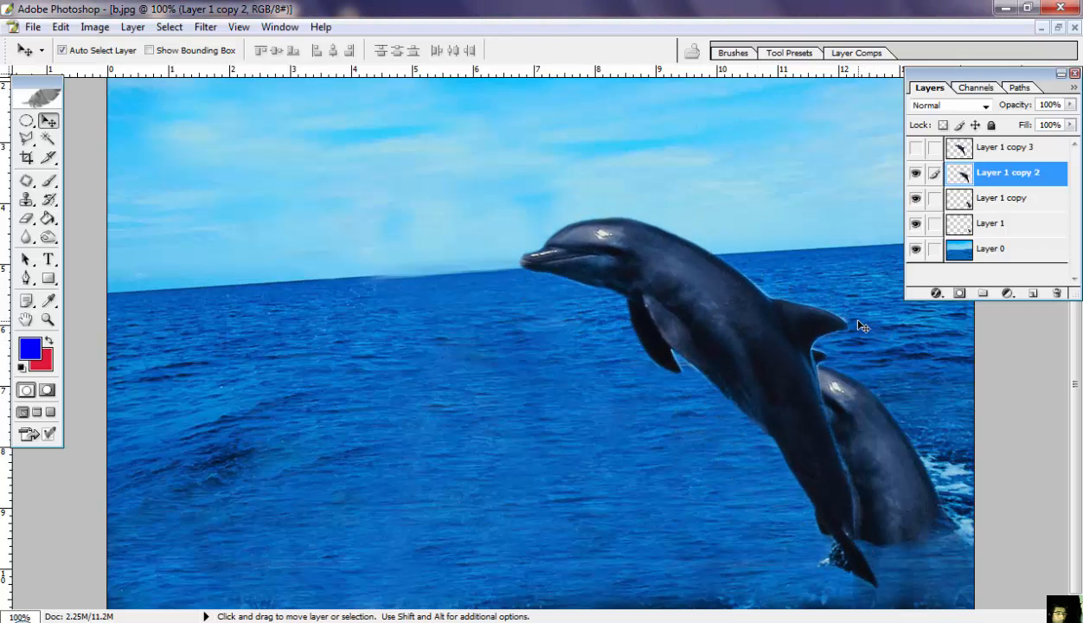
key(ctrl+t)
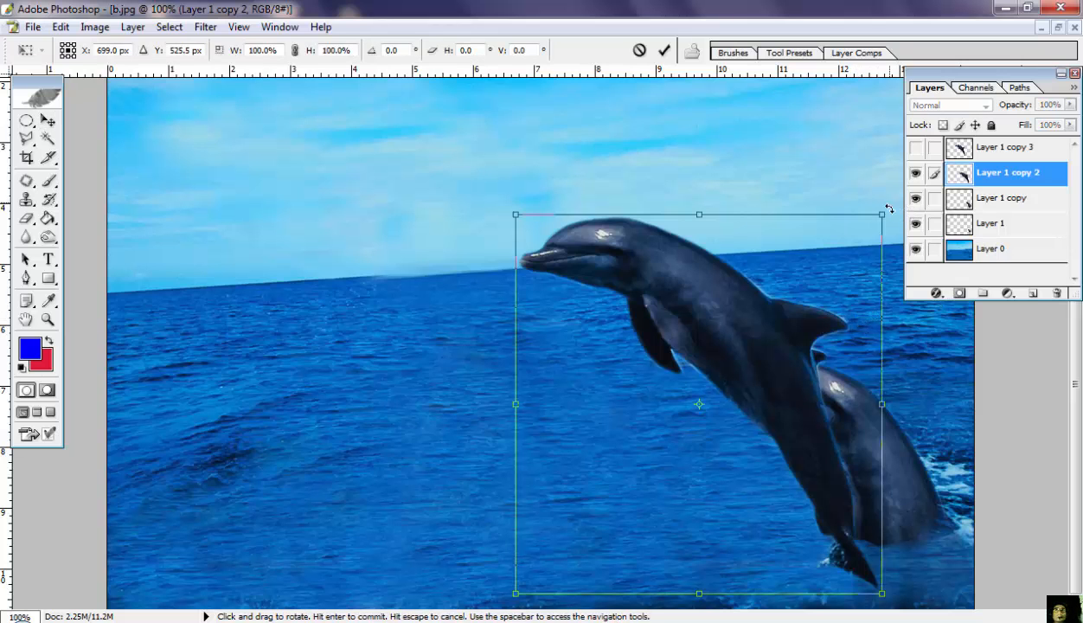
drag(889, 209, 939, 314)
drag(809, 394, 878, 463)
drag(1029, 373, 1022, 336)
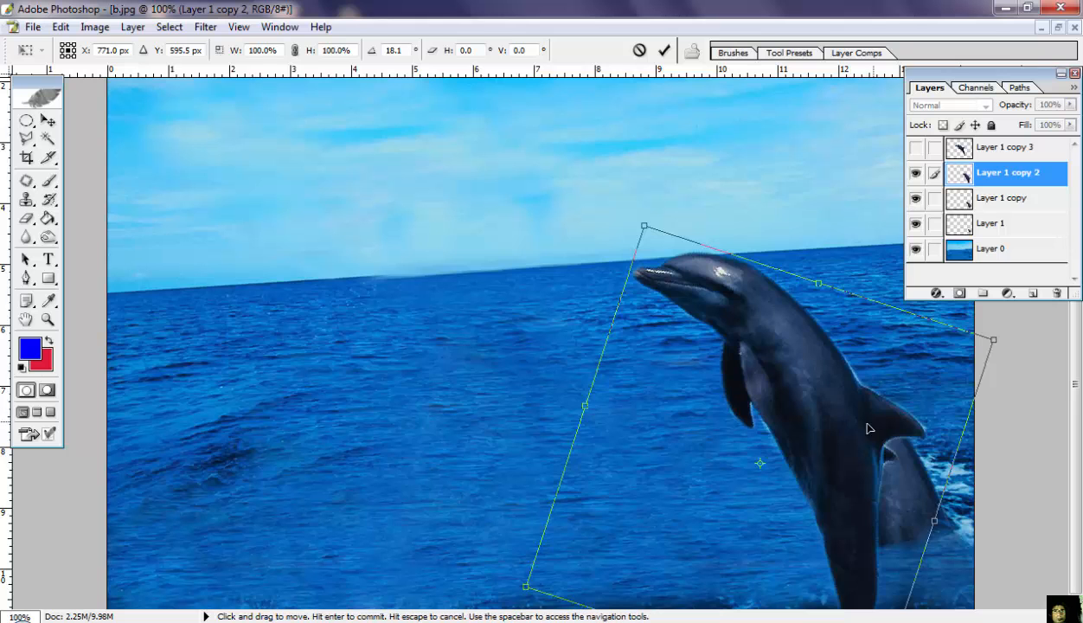
drag(866, 430, 896, 421)
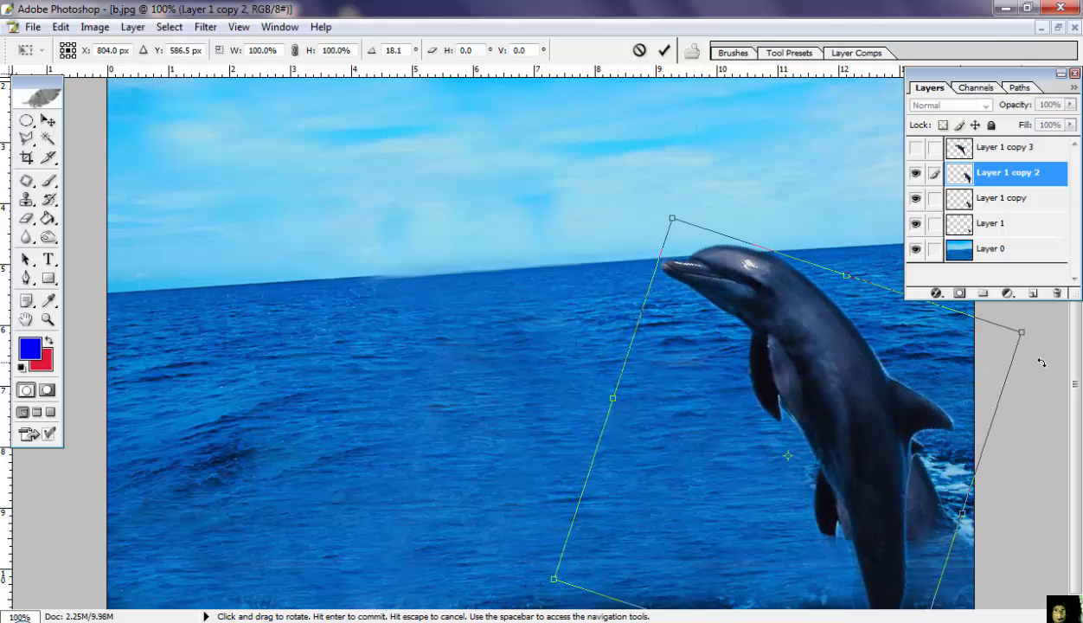
drag(1041, 337, 1039, 327)
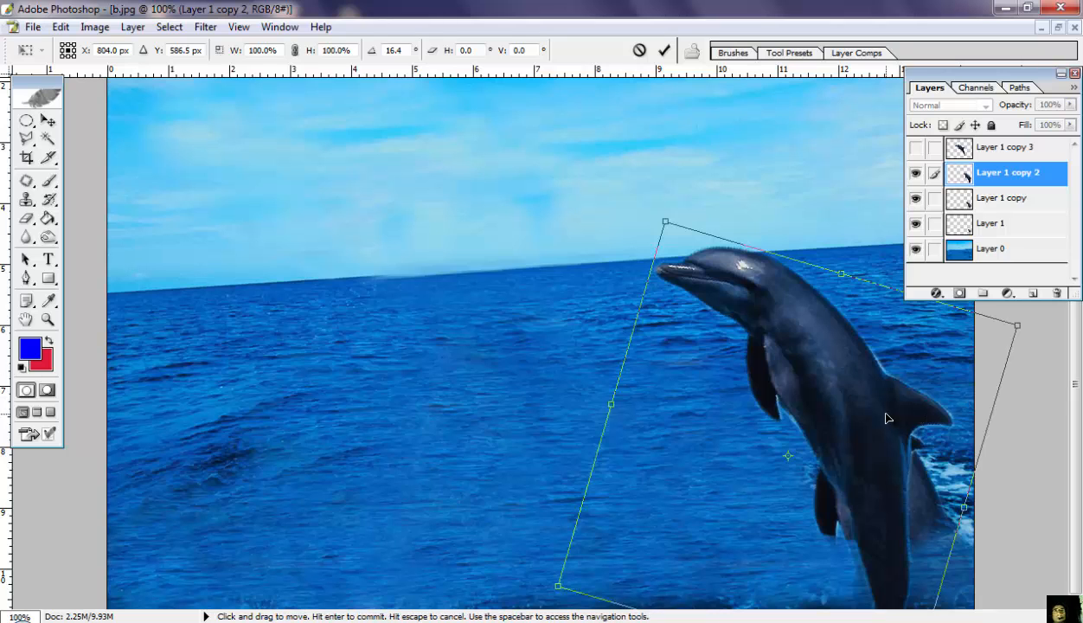
click(666, 51)
mouse_move(809, 351)
mouse_down()
mouse_move(843, 312)
mouse_move(813, 354)
mouse_up()
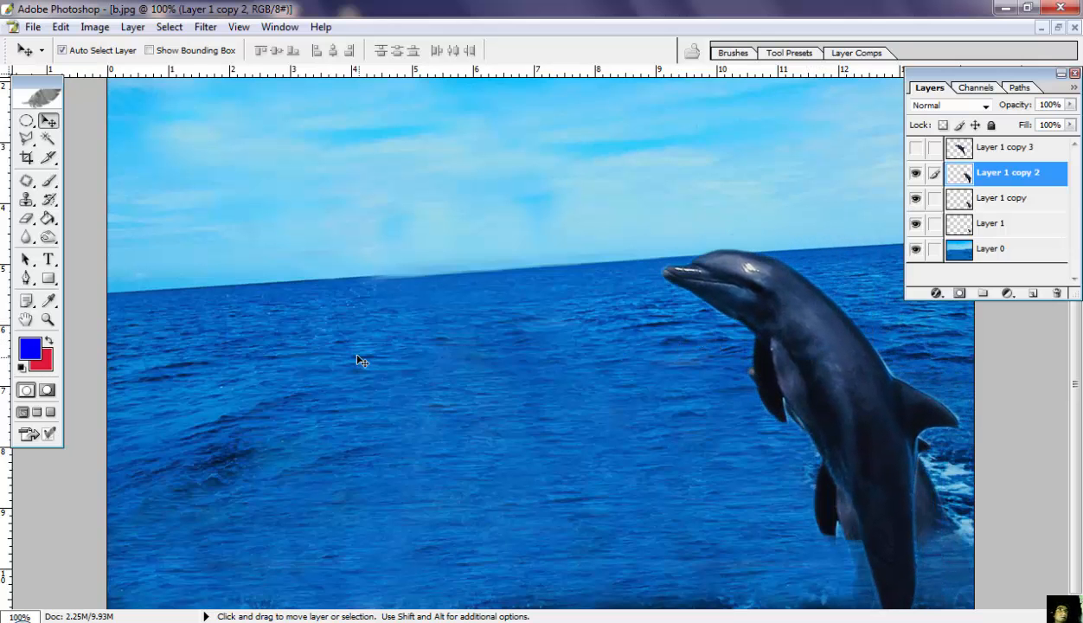
Step: Erase the Layer 1 copy 2 dolphin's tail with the 106 px eraser at 54% opacity and shift the dolphin slightly down and to the right
click(27, 217)
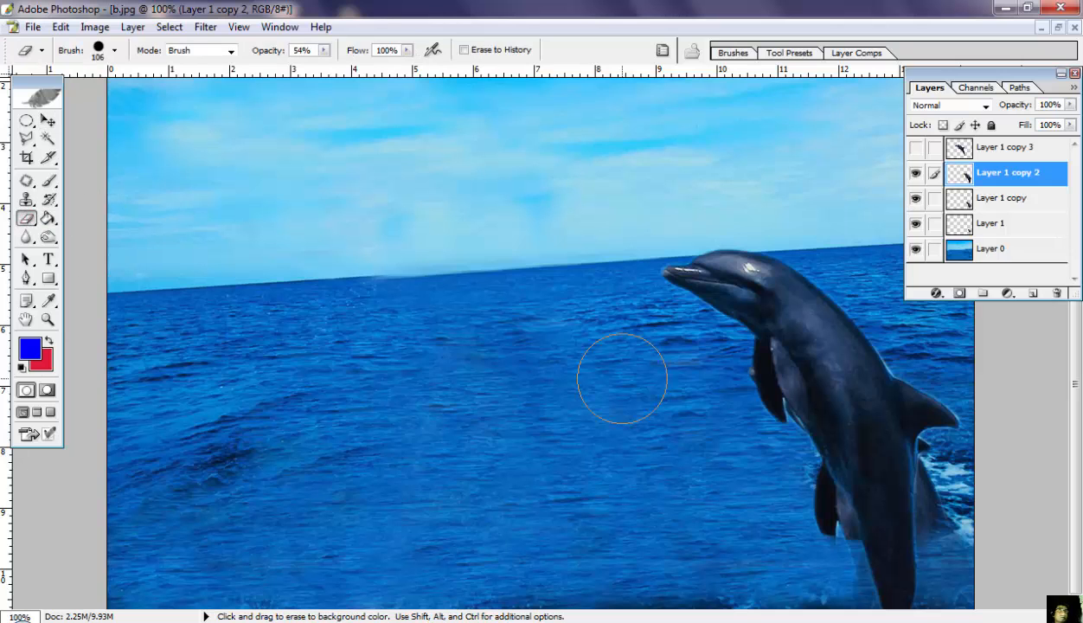
mouse_move(826, 566)
mouse_down()
mouse_move(918, 574)
mouse_move(848, 585)
mouse_move(883, 569)
mouse_move(963, 561)
mouse_move(895, 568)
mouse_move(890, 591)
mouse_move(913, 586)
mouse_move(860, 594)
mouse_move(920, 603)
mouse_move(962, 552)
mouse_move(496, 541)
mouse_move(607, 529)
mouse_move(769, 577)
mouse_move(947, 581)
mouse_up()
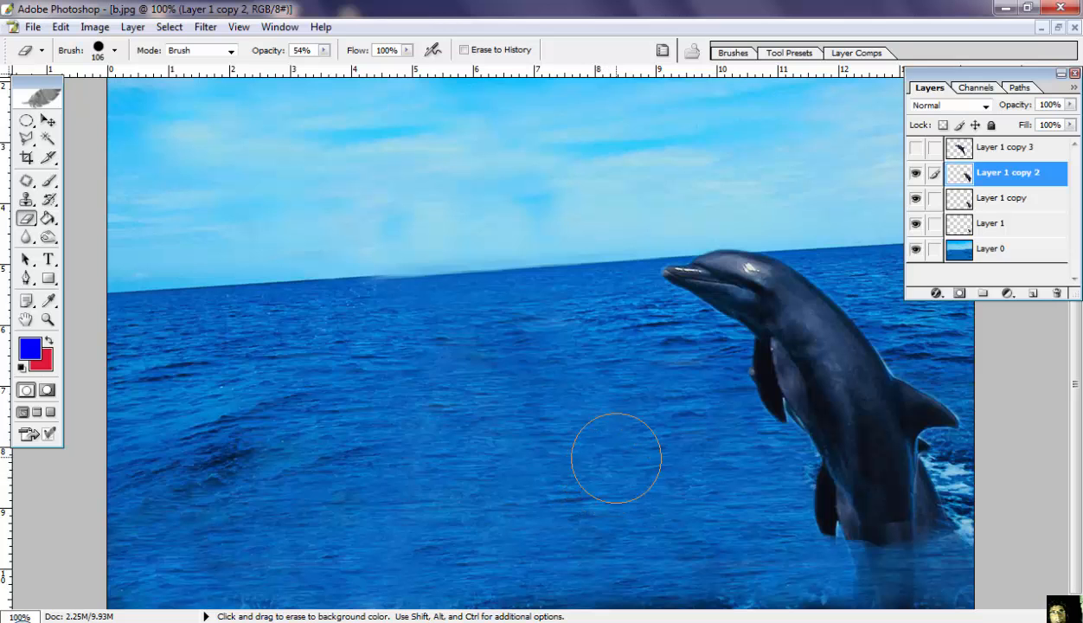
click(47, 122)
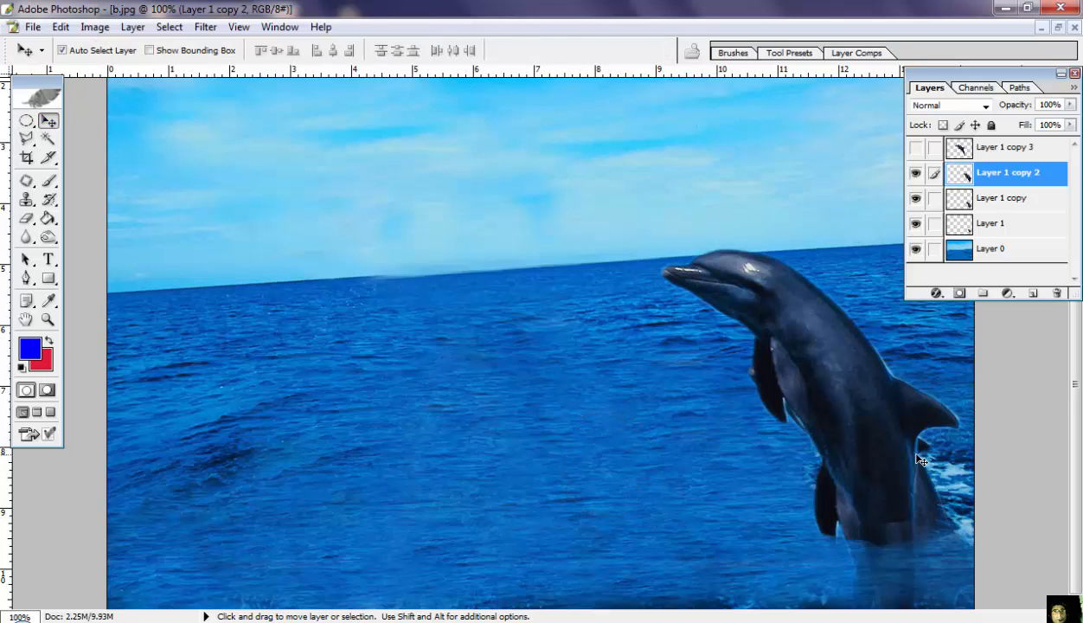
drag(896, 444, 909, 463)
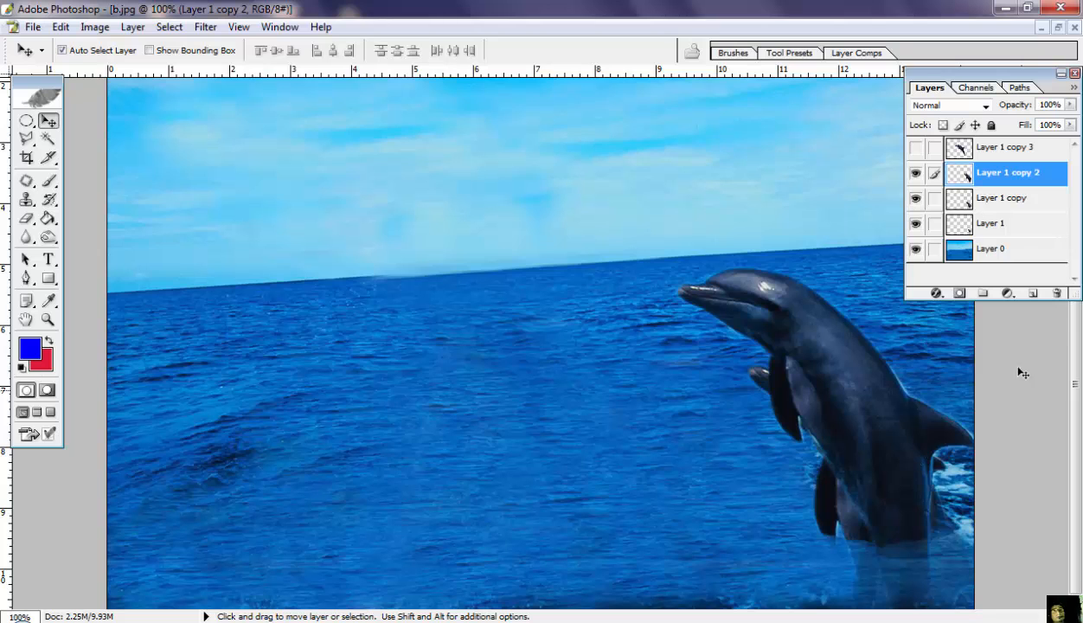
Step: Show Layer 1 copy 3, duplicate it within b.jpg, and hide the new duplicate
click(916, 149)
right_click(958, 150)
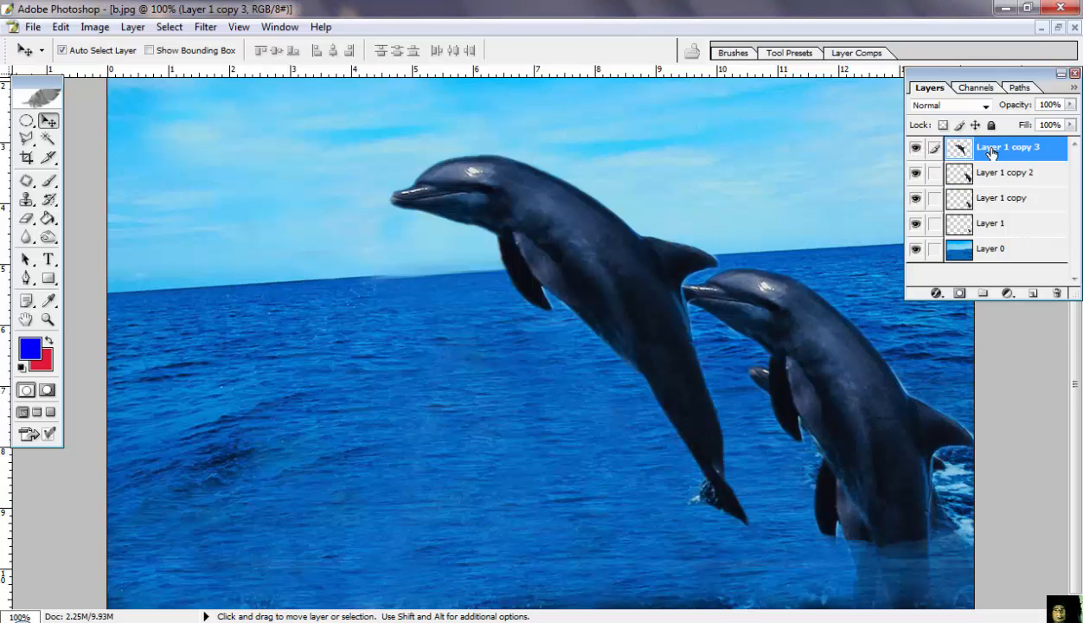
click(957, 204)
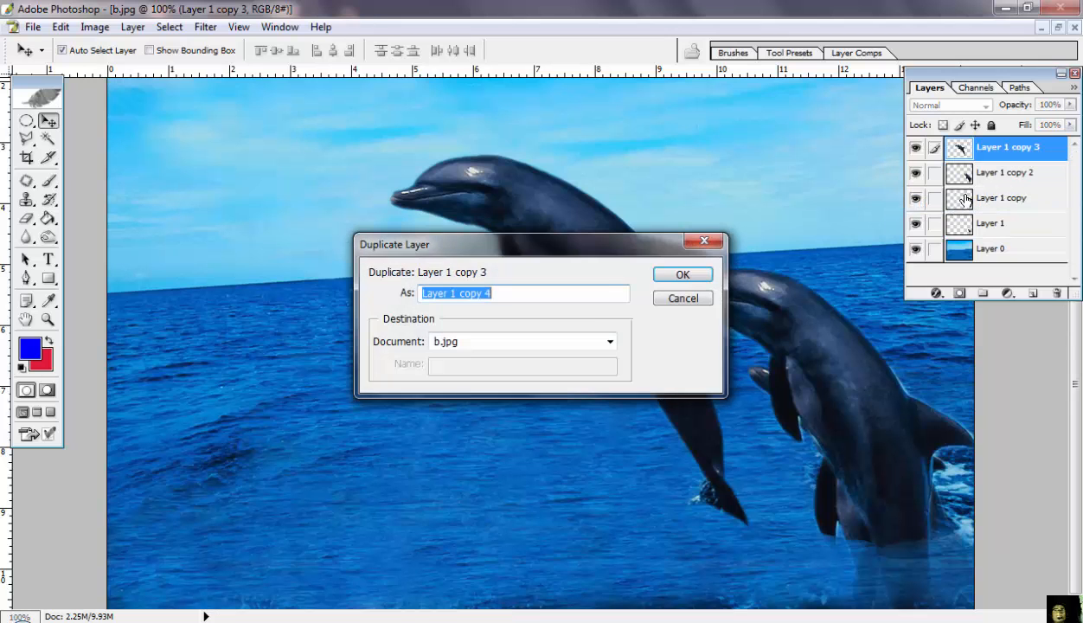
click(683, 273)
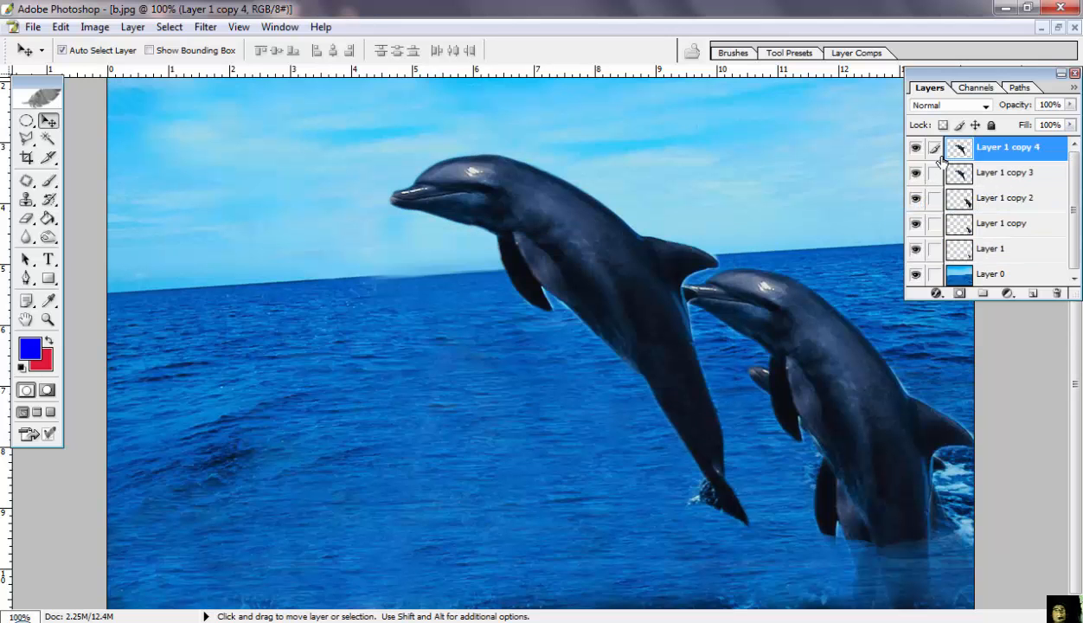
click(916, 149)
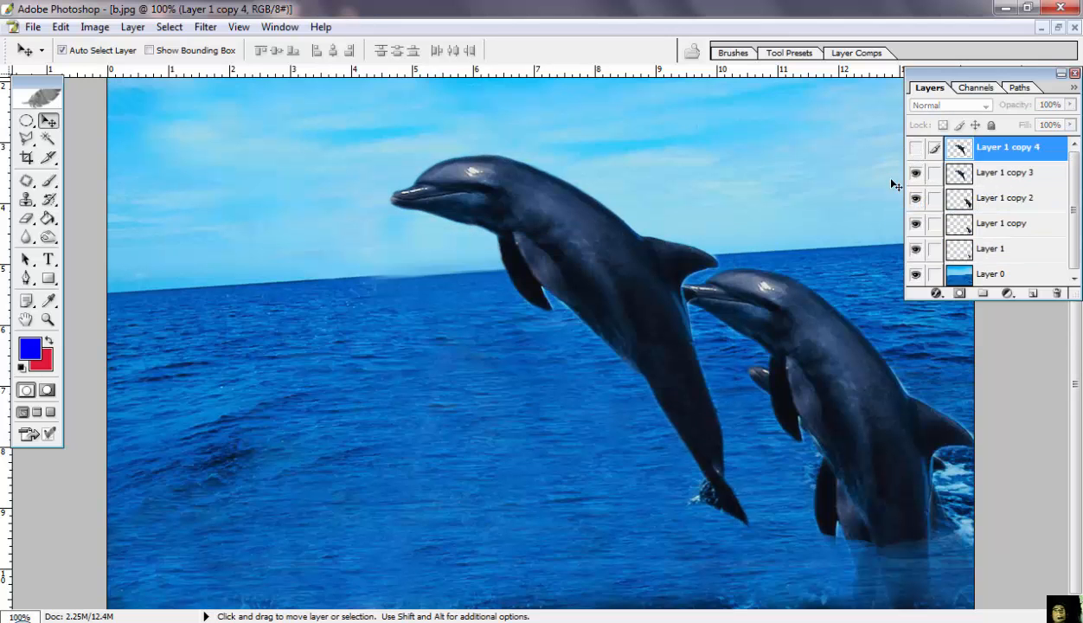
Step: Move the Layer 1 copy 3 dolphin above the emerging dolphins, rotate it by 7.7° with its head above the horizon, and apply the transformation
click(994, 177)
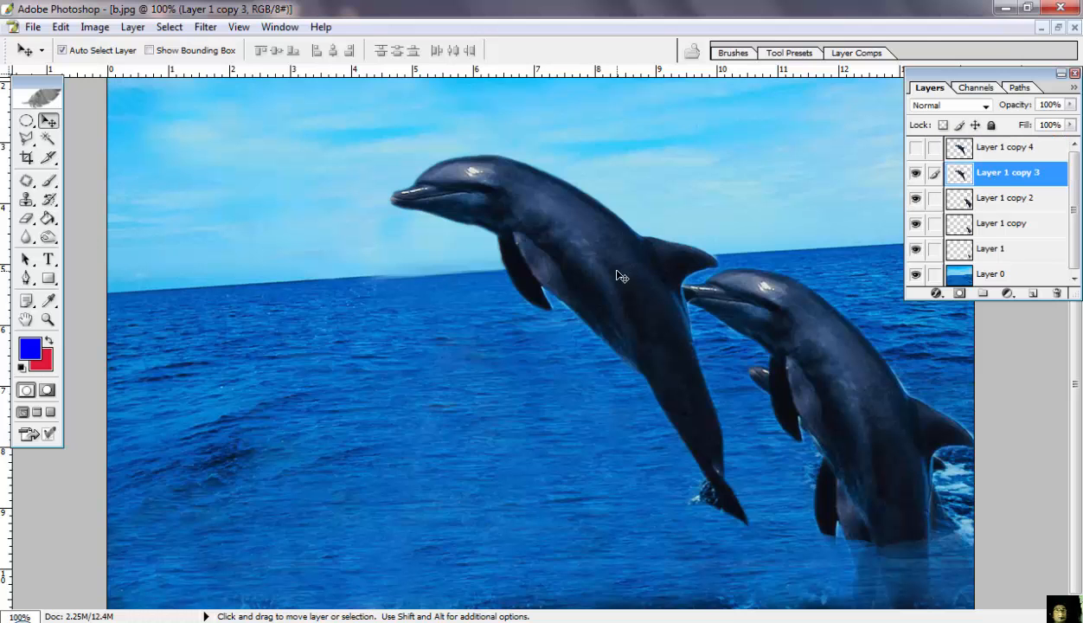
drag(621, 275, 792, 302)
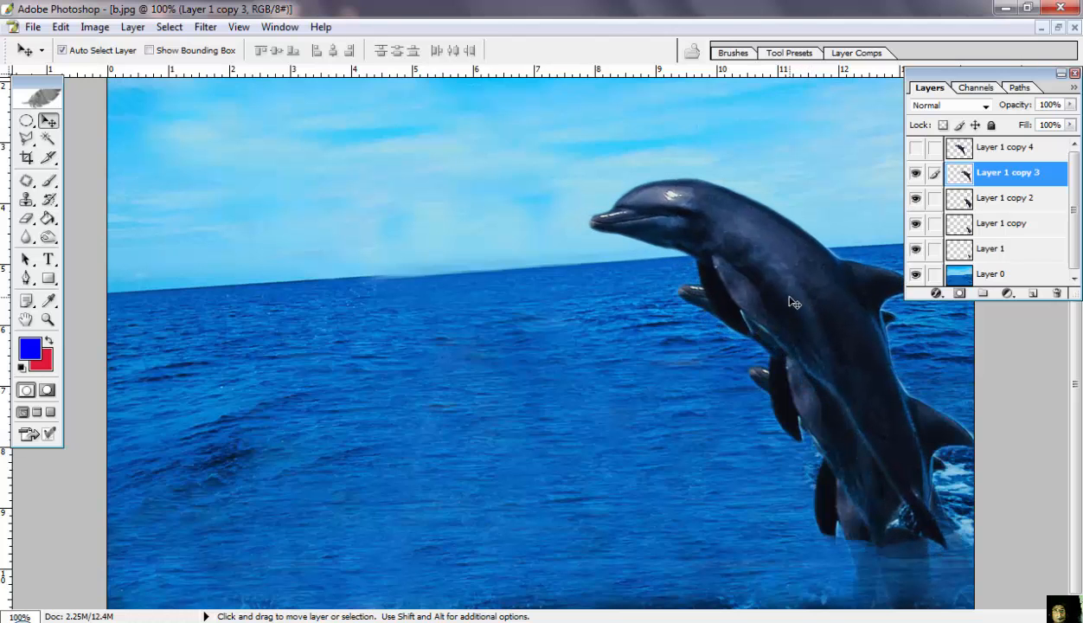
key(ctrl+t)
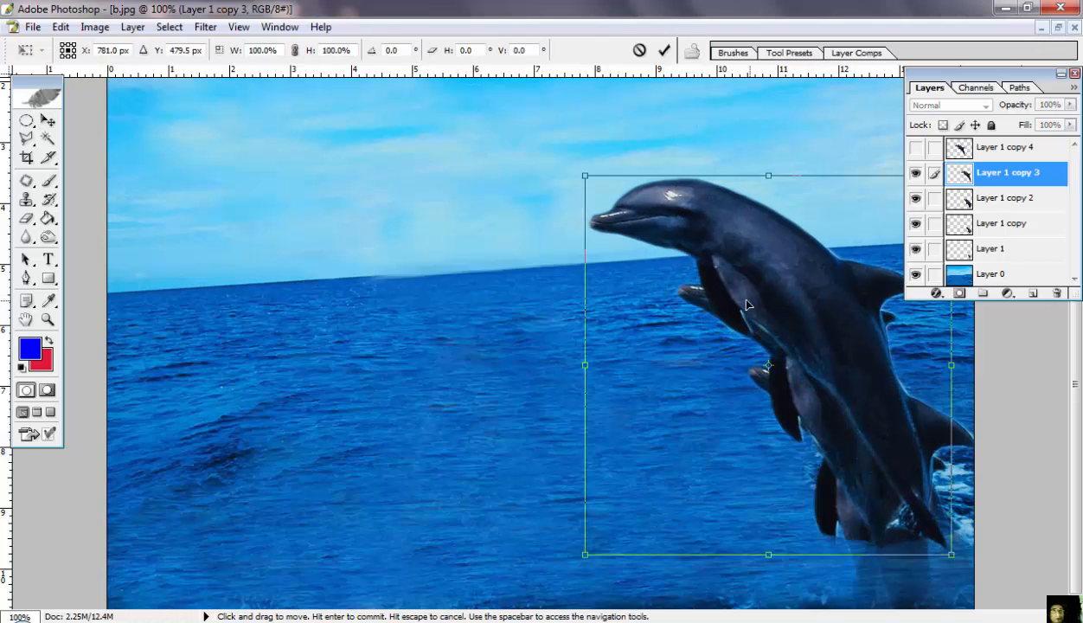
drag(578, 168, 602, 159)
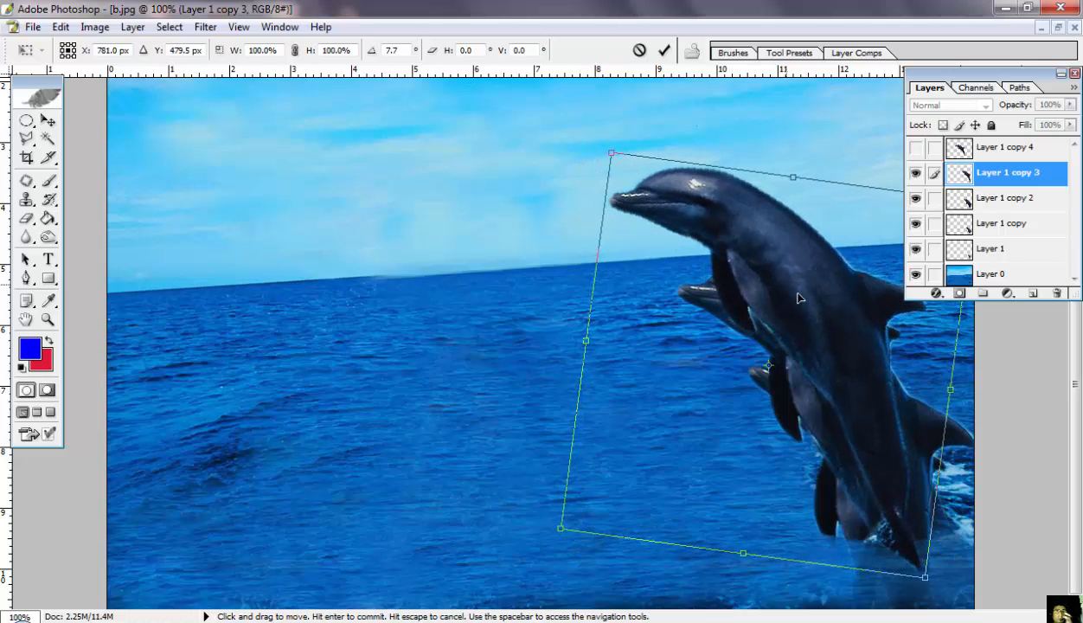
drag(828, 319, 826, 312)
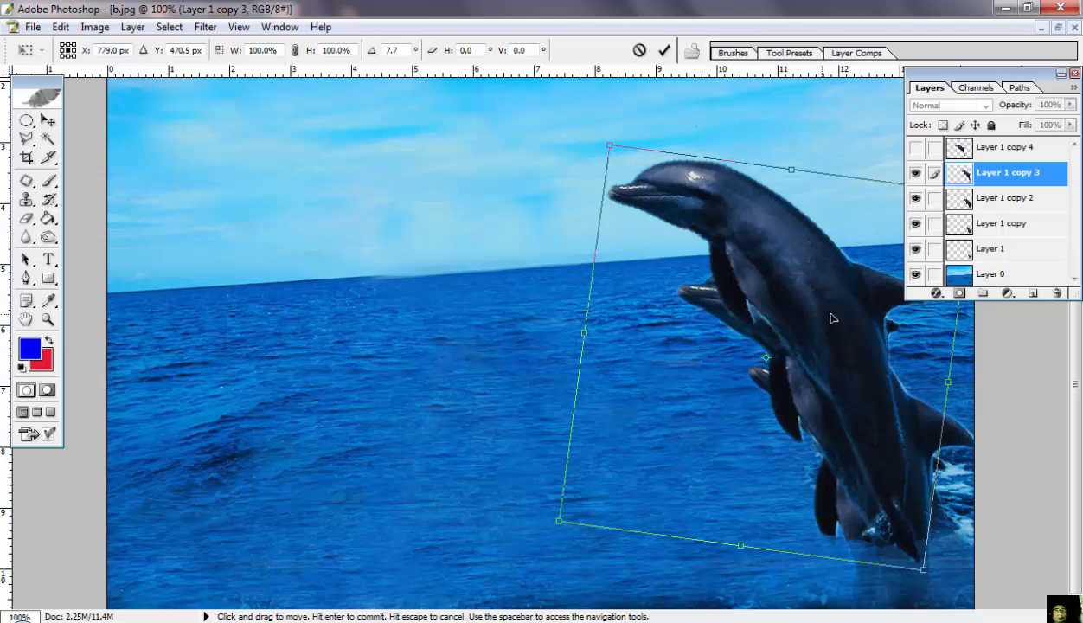
click(663, 51)
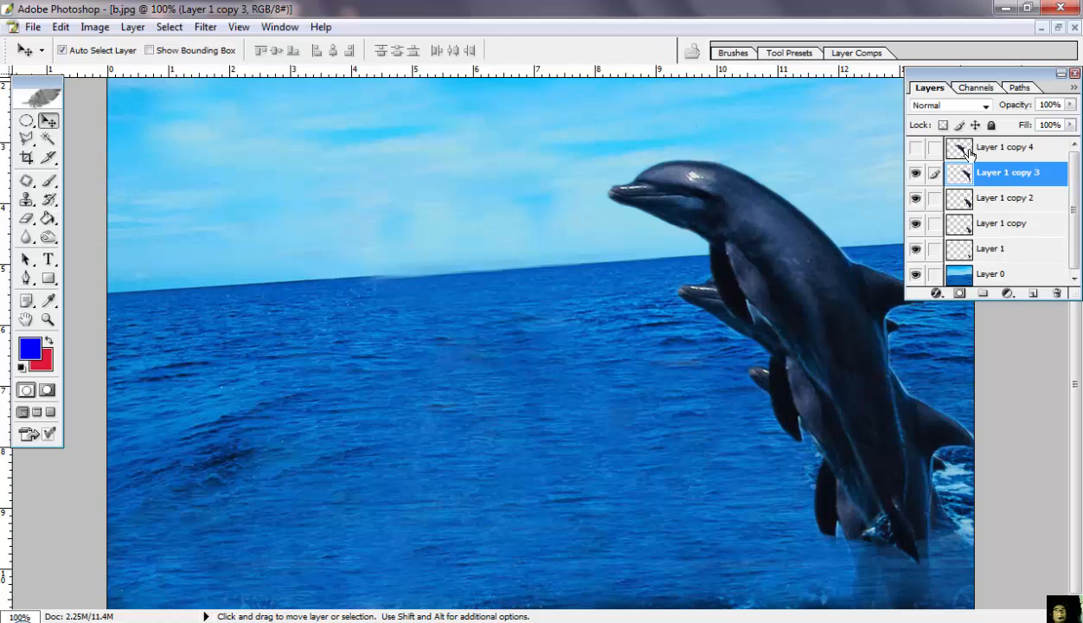
Step: Show Layer 1 copy 4 and duplicate it within b.jpg
click(916, 149)
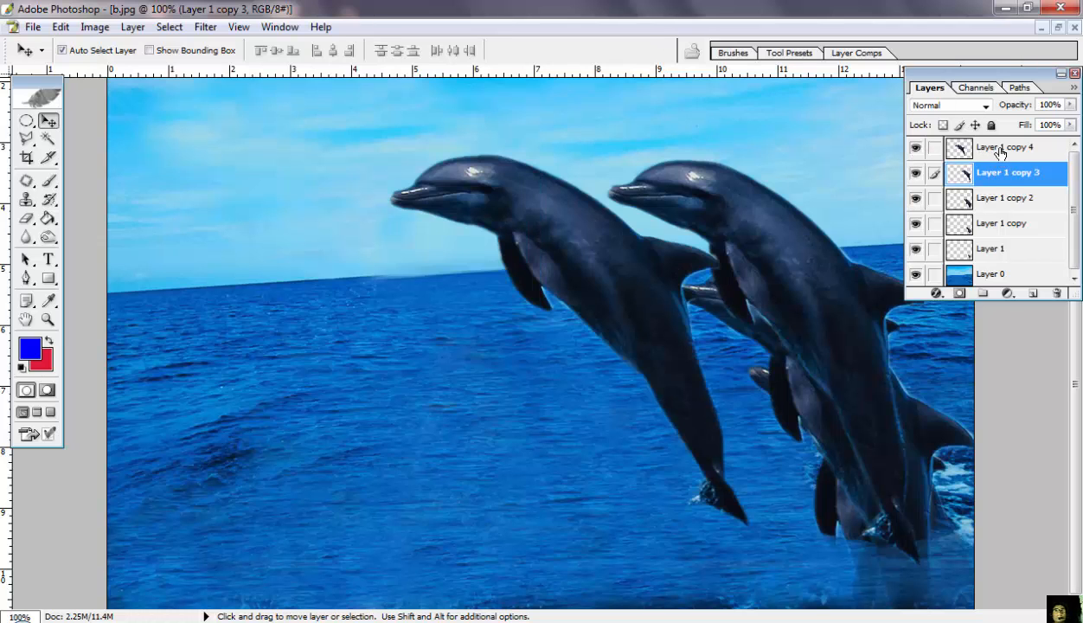
click(1000, 151)
right_click(999, 152)
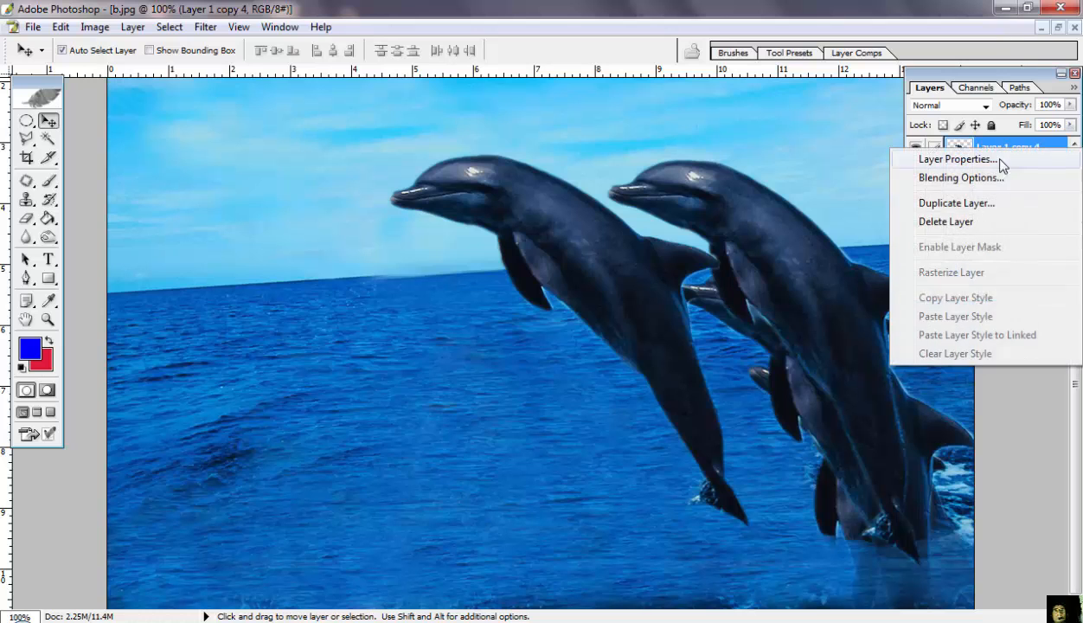
click(950, 206)
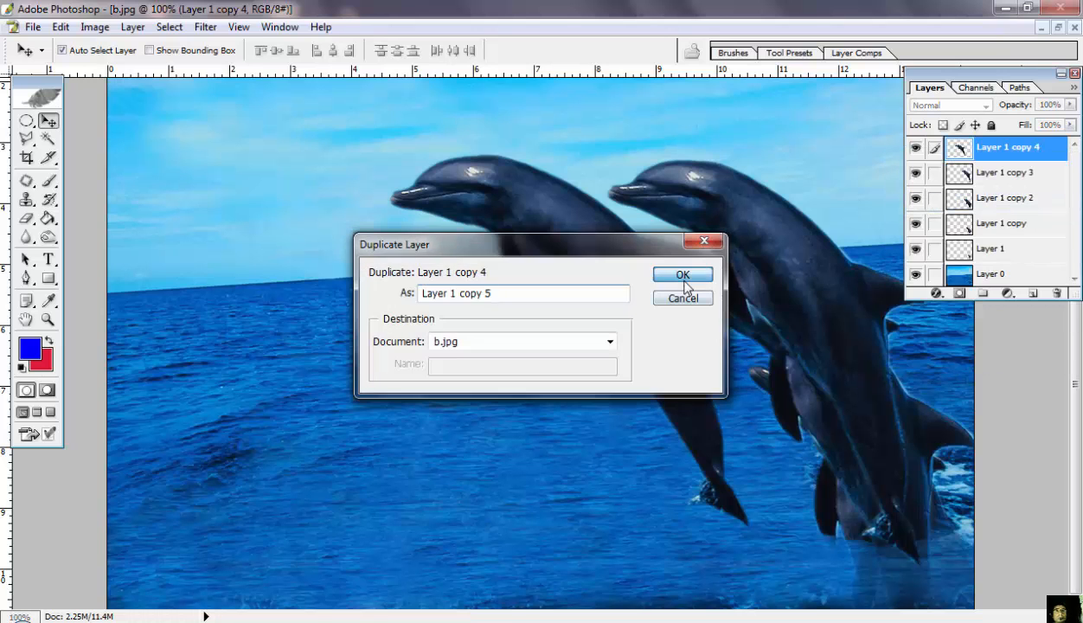
click(682, 275)
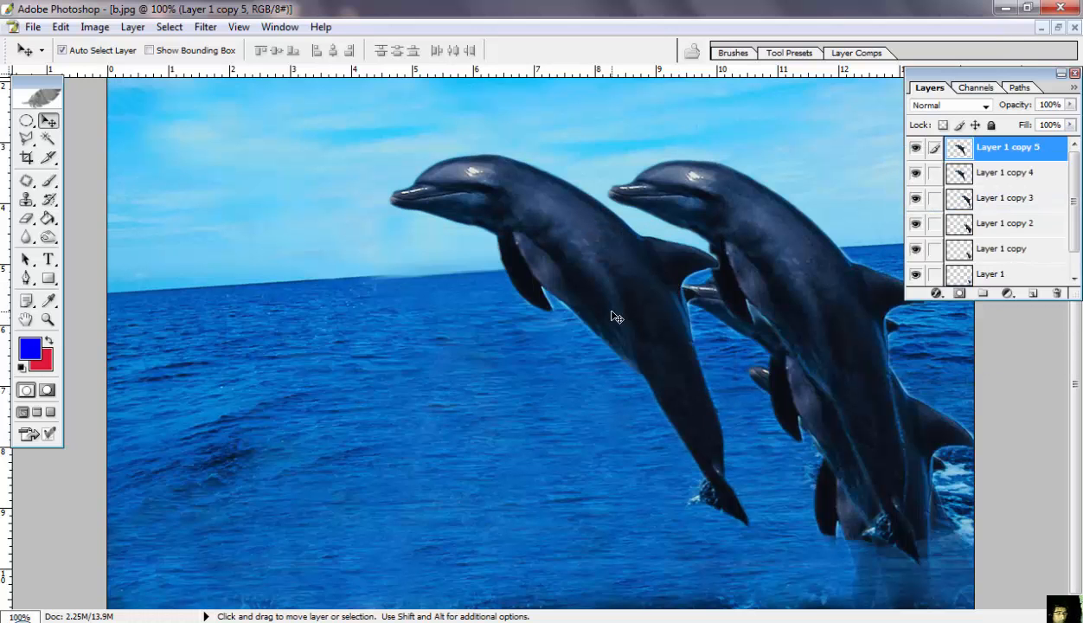
Step: Rotate the Layer 1 copy 5 dolphin by 14.6° and apply the transformation
key(ctrl+t)
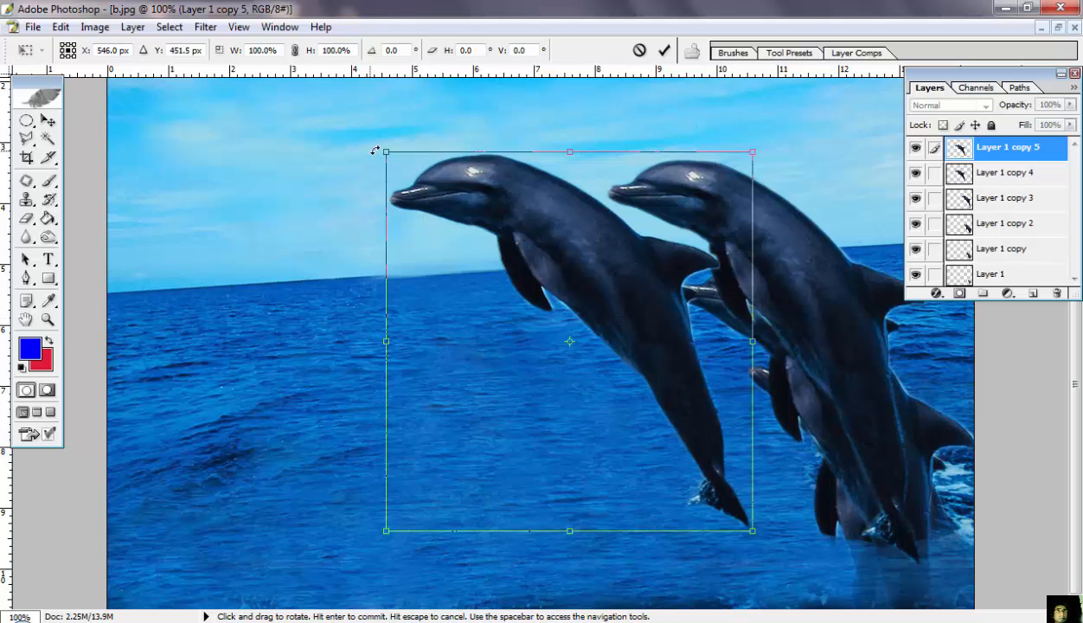
drag(374, 150, 435, 121)
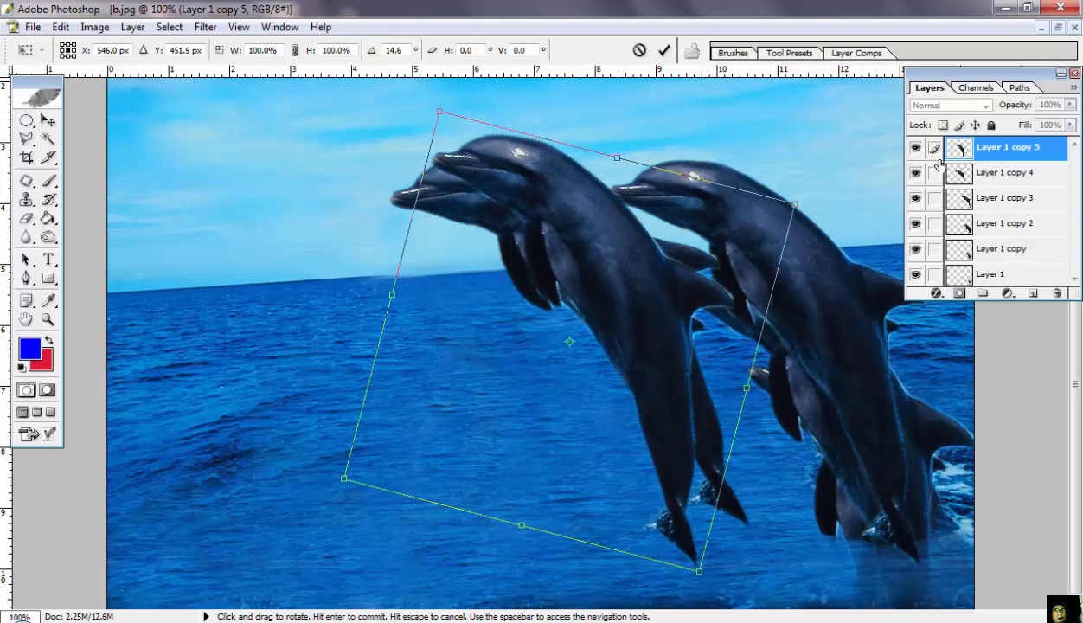
click(662, 50)
Step: Hide Layer 1 copy 5, move the Layer 1 copy 4 dolphin up over the others, rotate it by -15.7°, and apply the transformation
click(1029, 173)
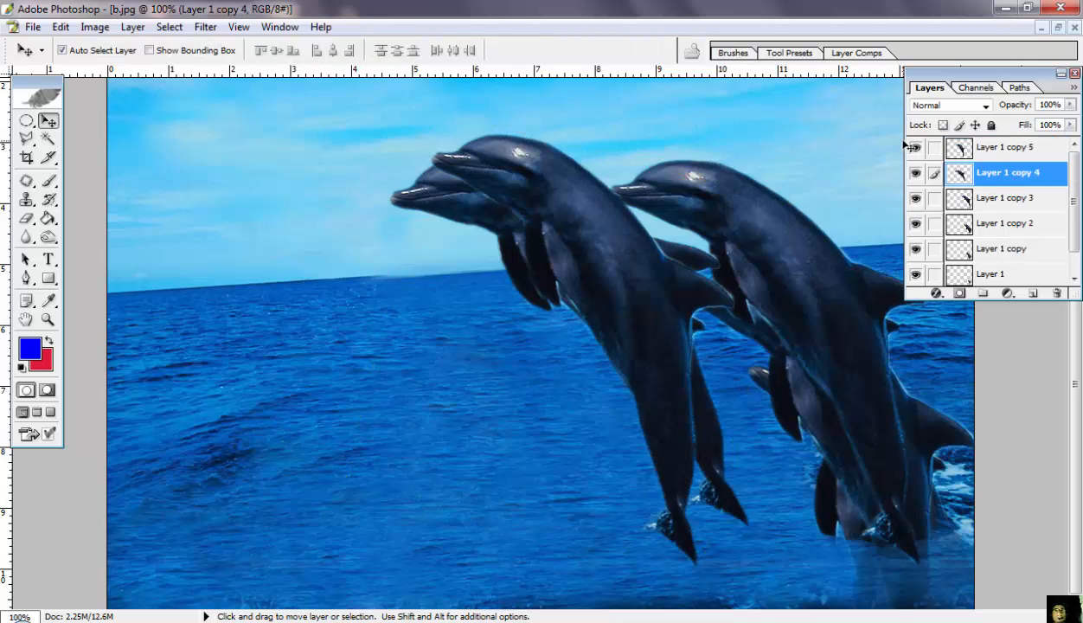
click(915, 148)
drag(621, 275, 751, 208)
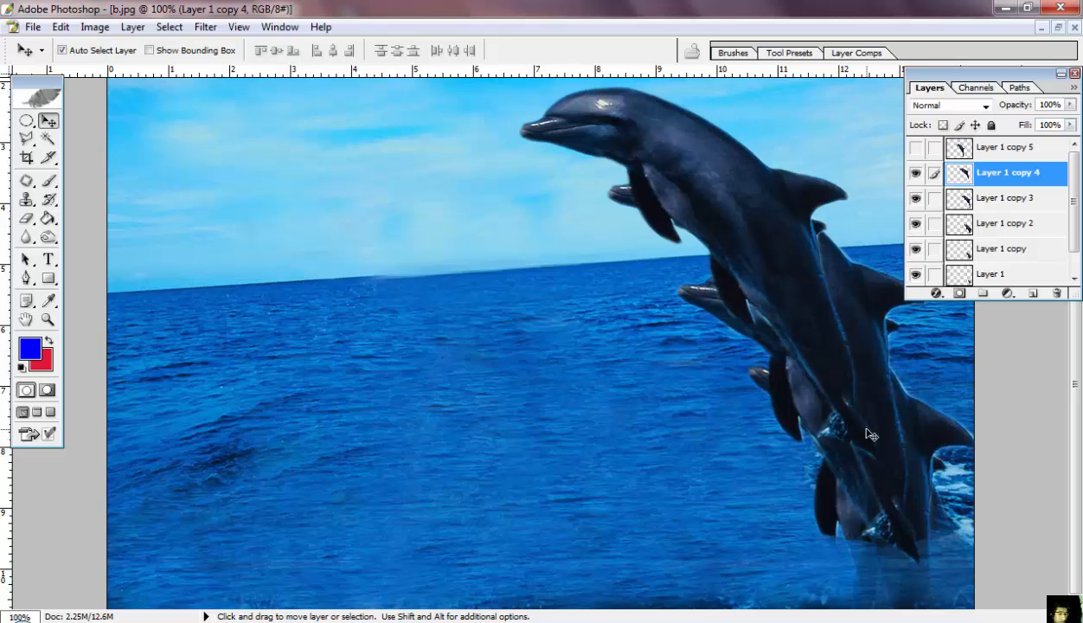
key(ctrl+t)
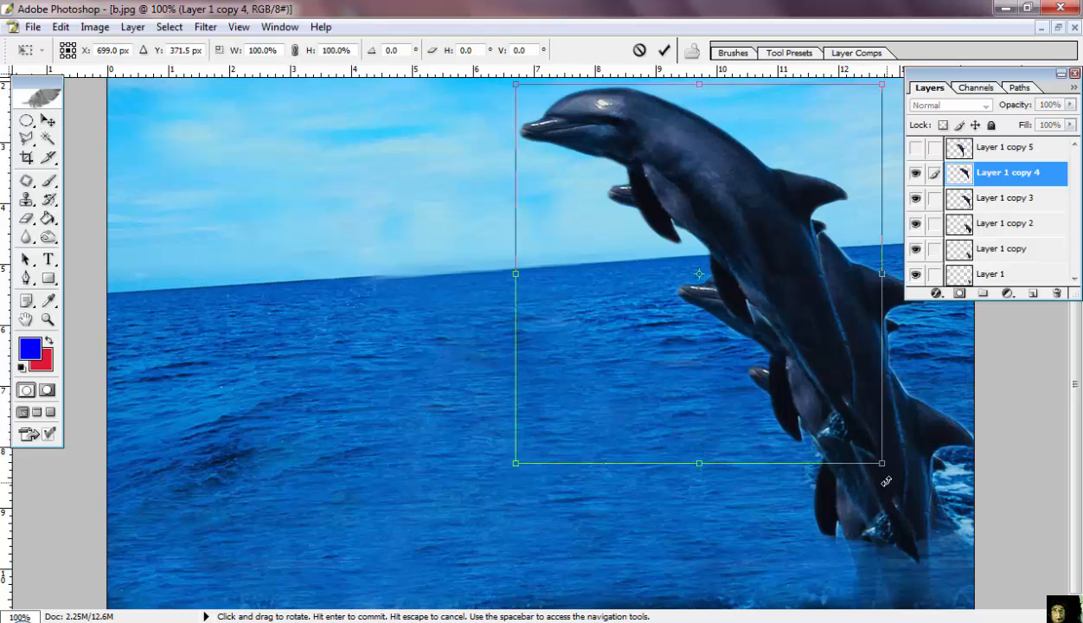
drag(866, 470, 942, 426)
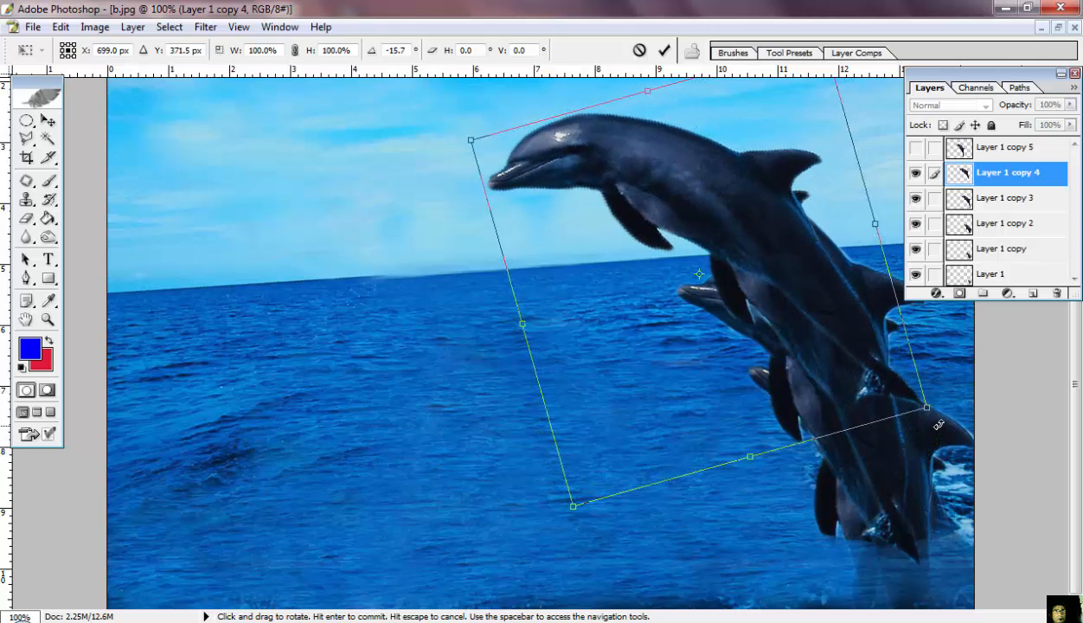
drag(835, 320, 823, 299)
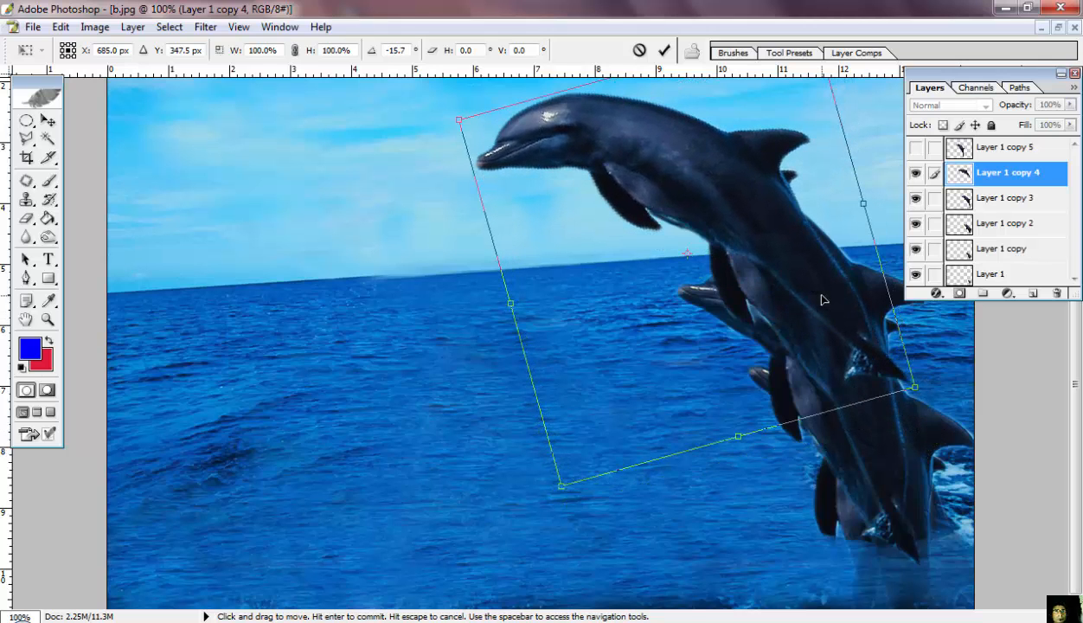
click(663, 51)
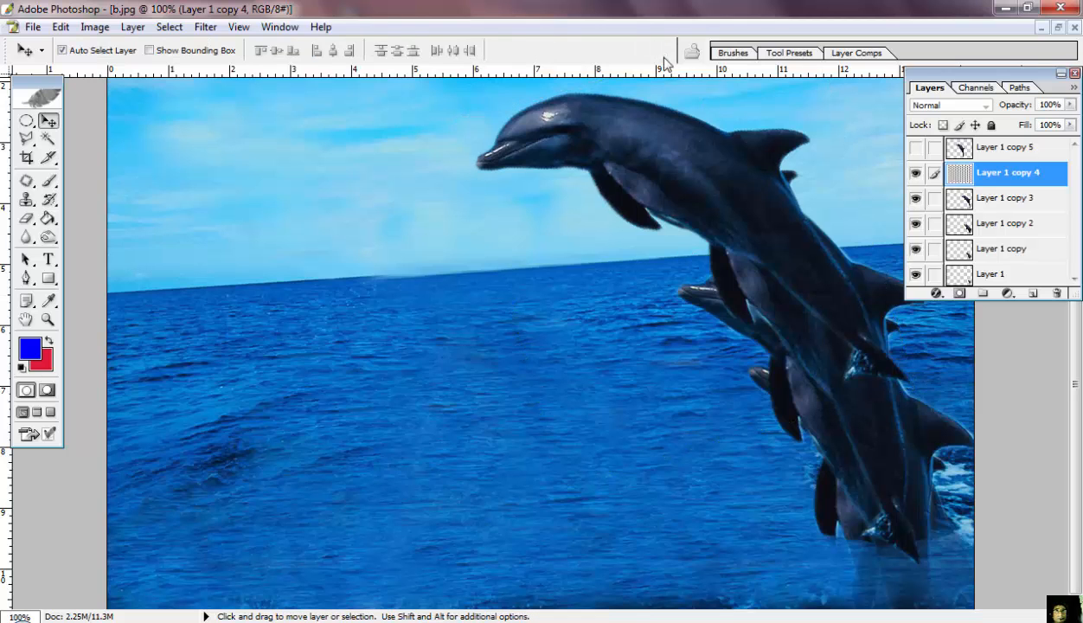
Step: Show Layer 1 copy 5 and duplicate it within b.jpg
click(917, 152)
click(985, 149)
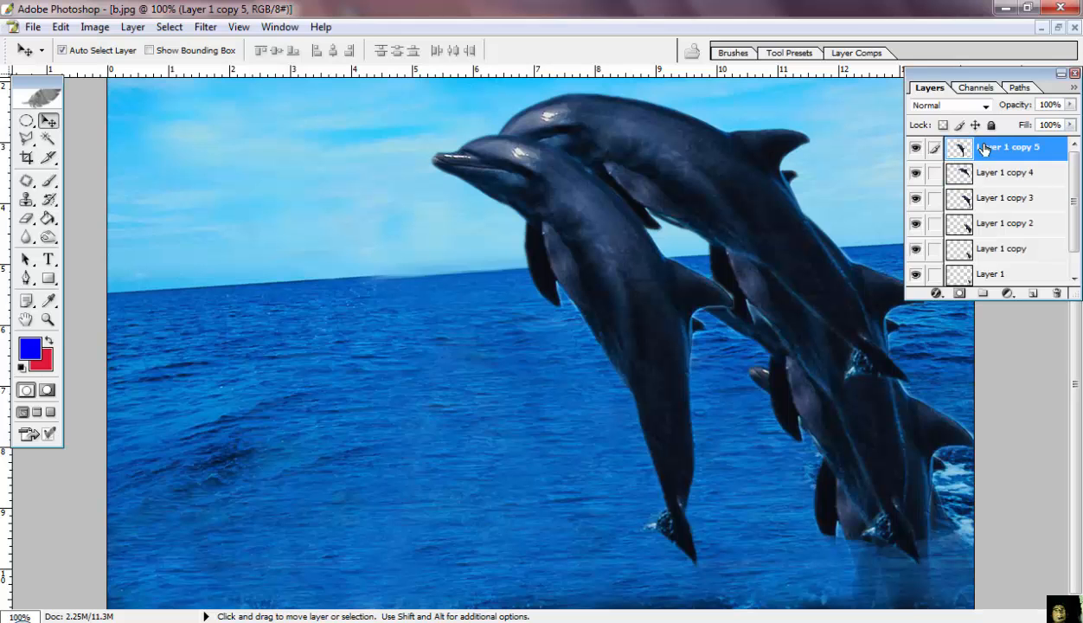
right_click(983, 149)
click(967, 196)
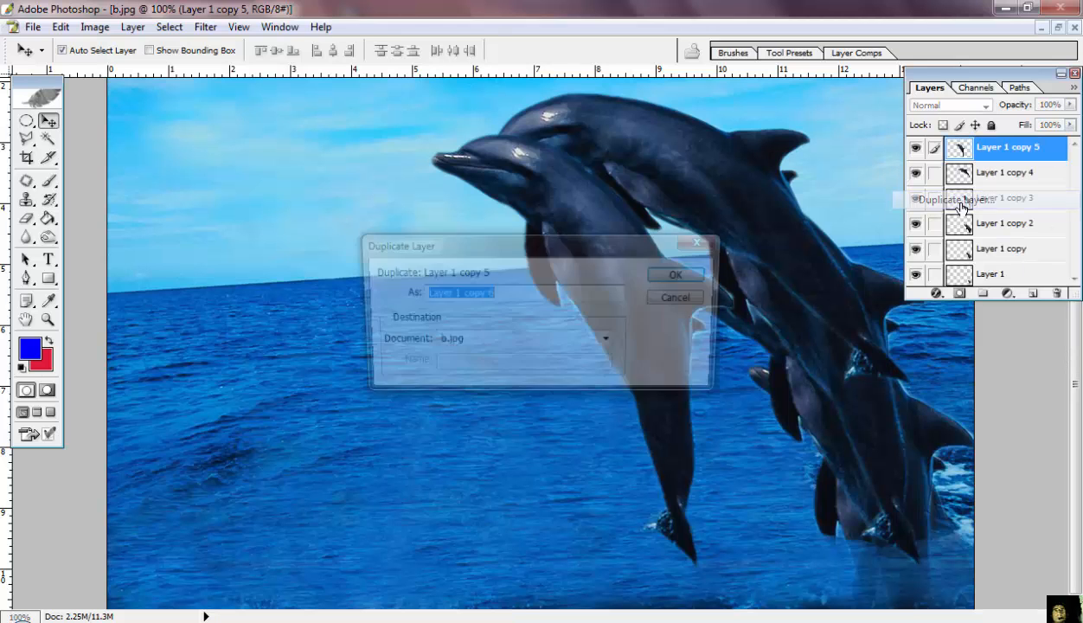
click(692, 277)
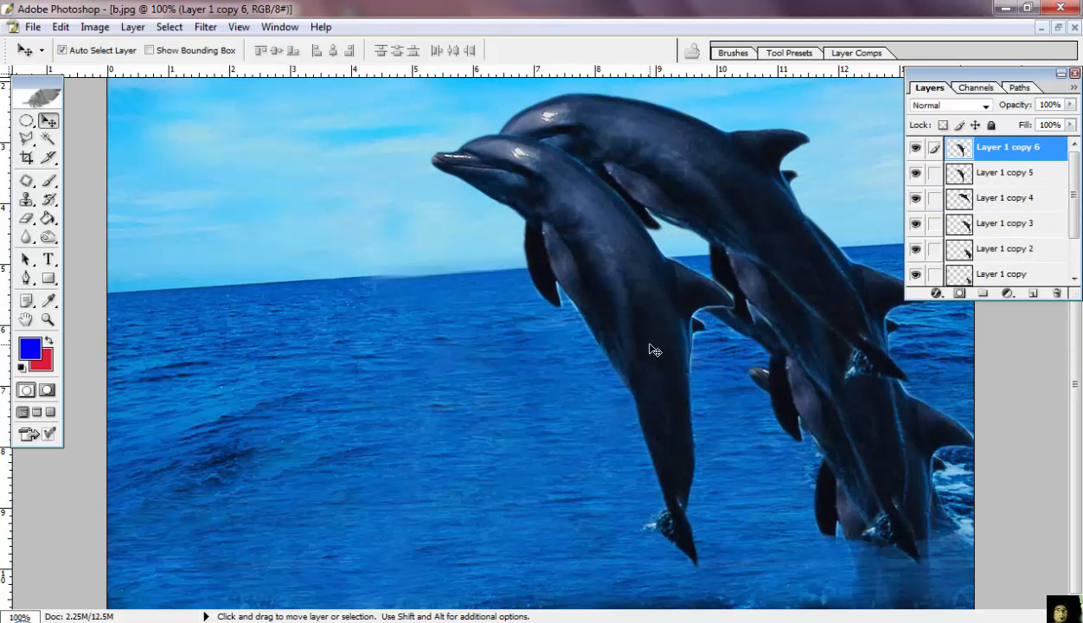
Step: Hide Layer 1 copy 6, rotate the Layer 1 copy 5 dolphin by -52.0°, and move it up over the other leaping dolphins
click(1003, 184)
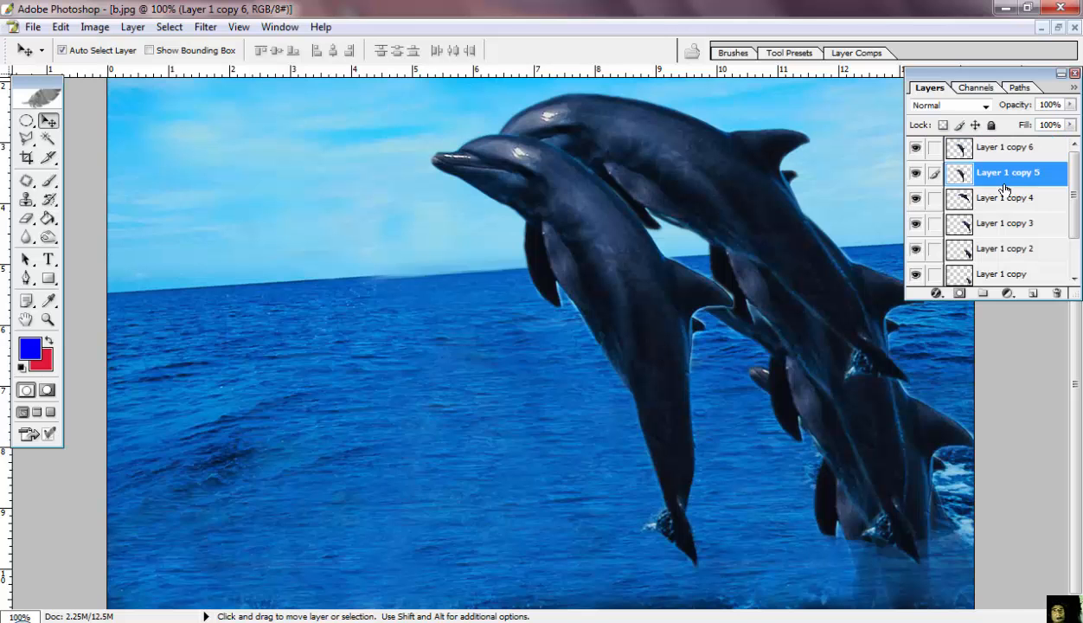
click(914, 149)
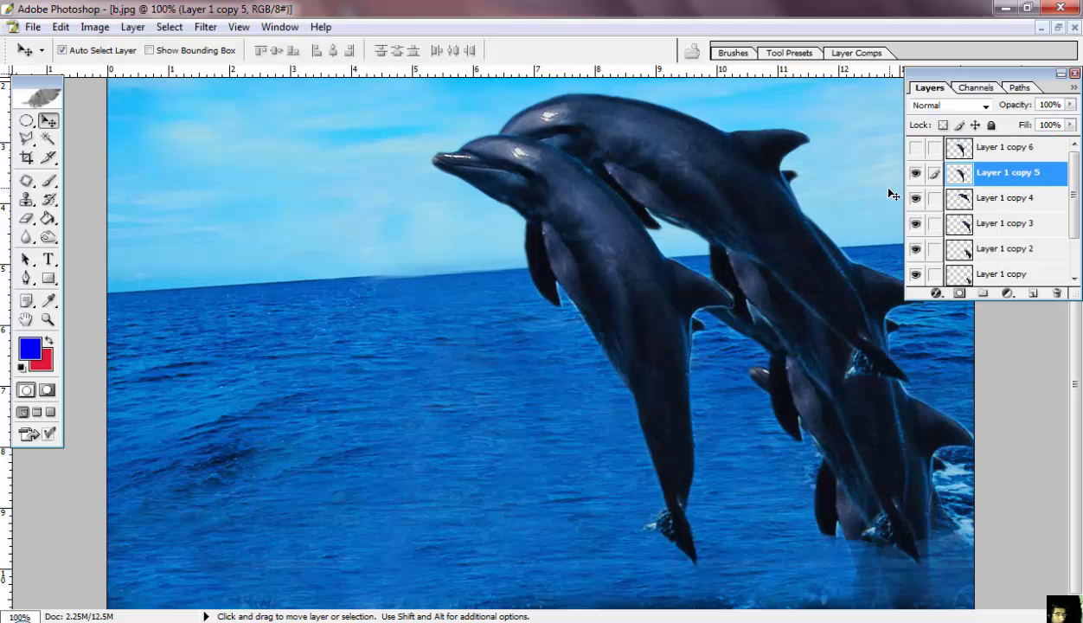
key(ctrl+t)
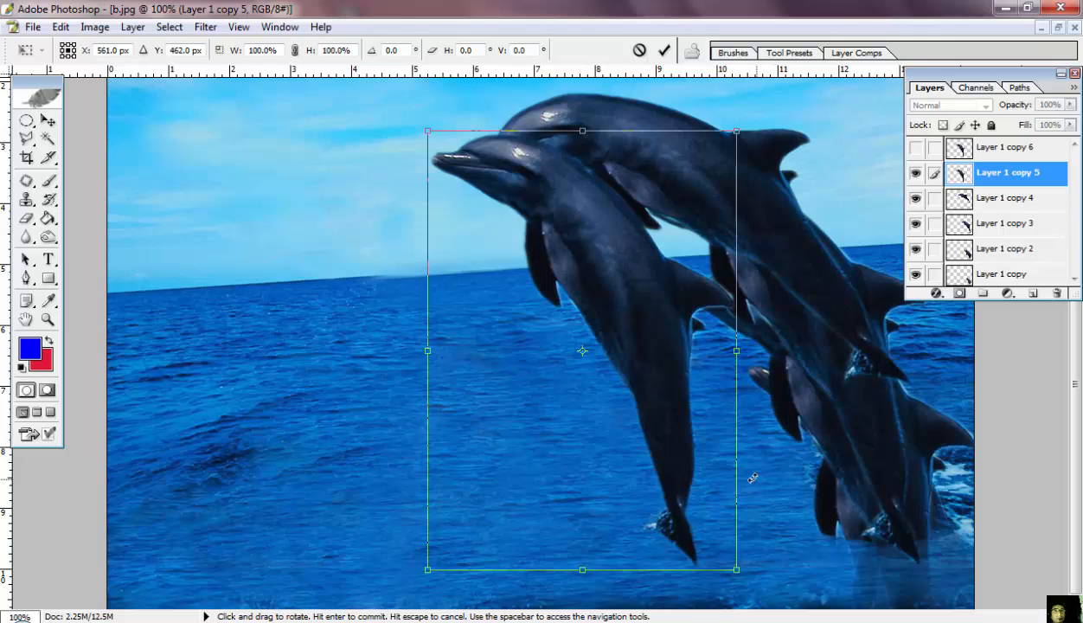
drag(748, 581, 741, 241)
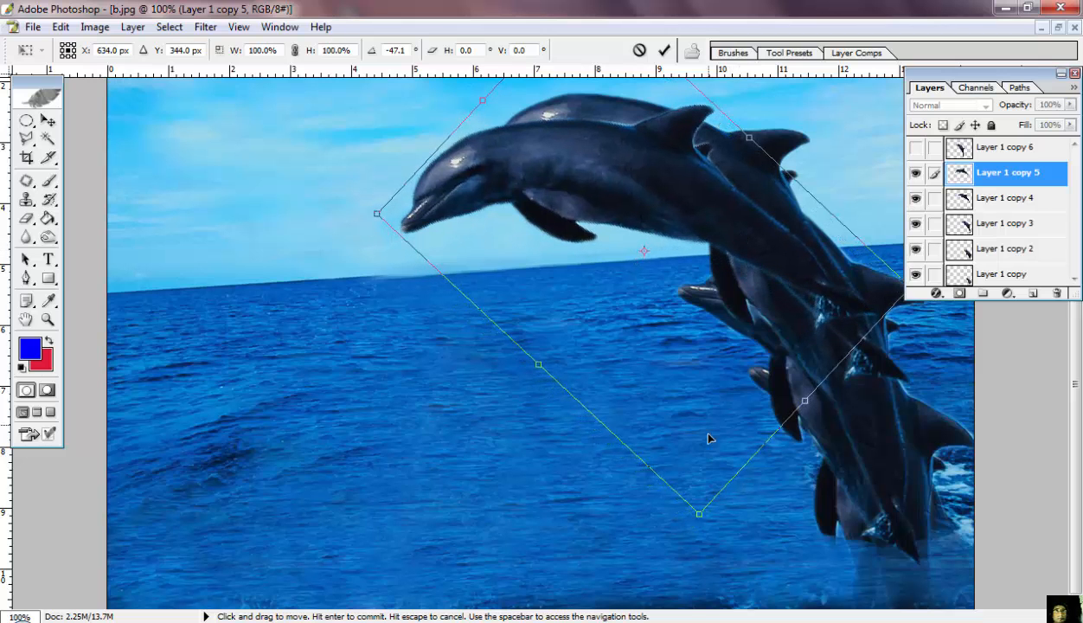
drag(694, 535, 722, 535)
drag(768, 231, 804, 207)
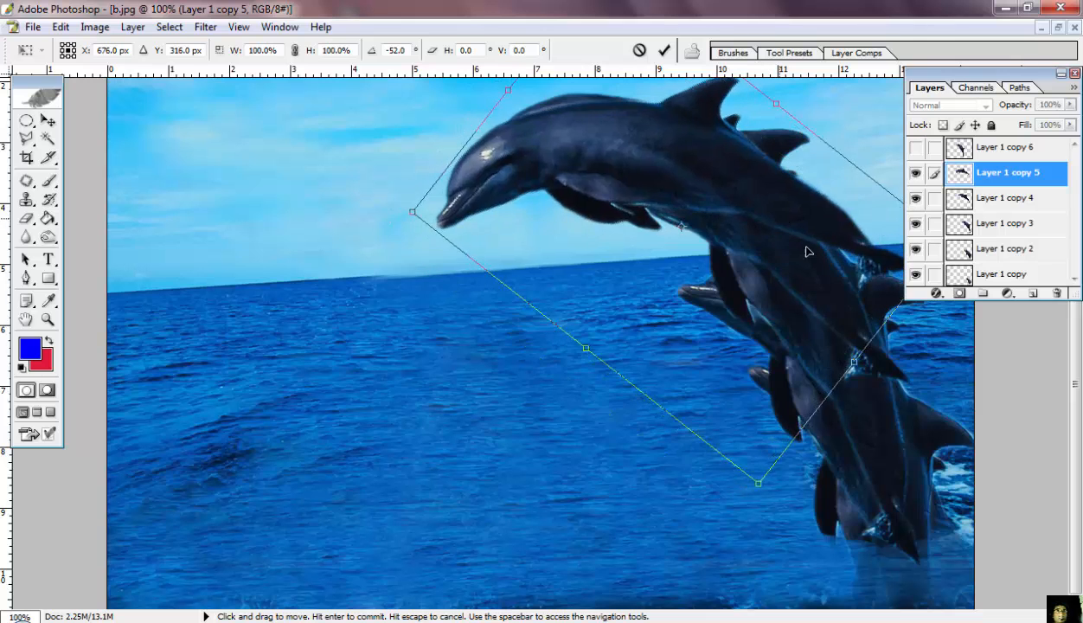
Step: Shift the rotated dolphin on Layer 1 copy 5 slightly up and left to about X 672 px, Y 304 px, and apply the transform
drag(805, 250, 775, 211)
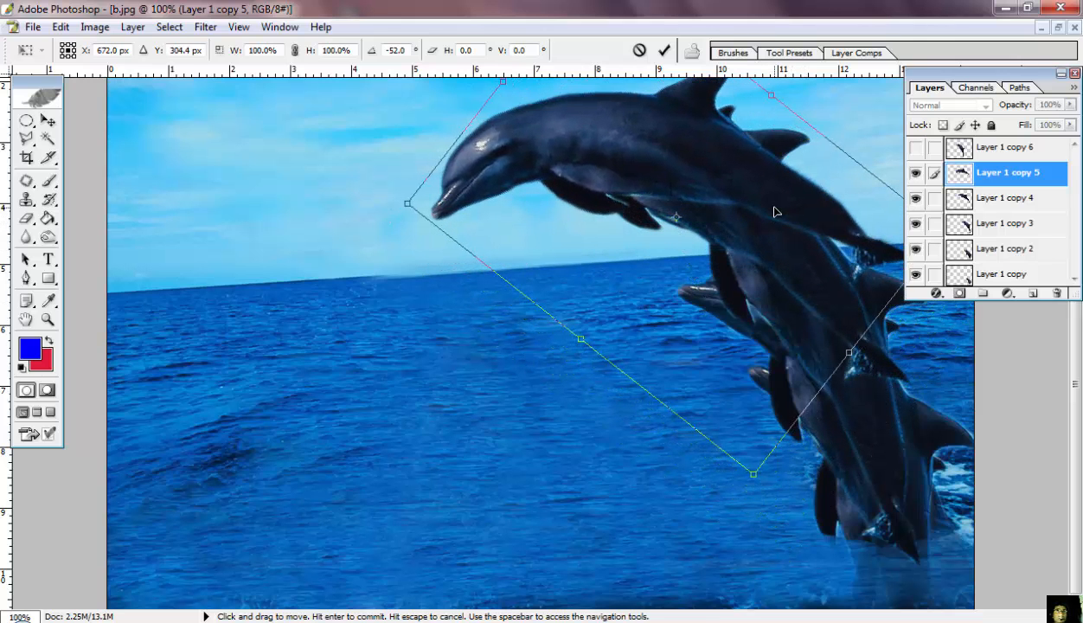
click(667, 51)
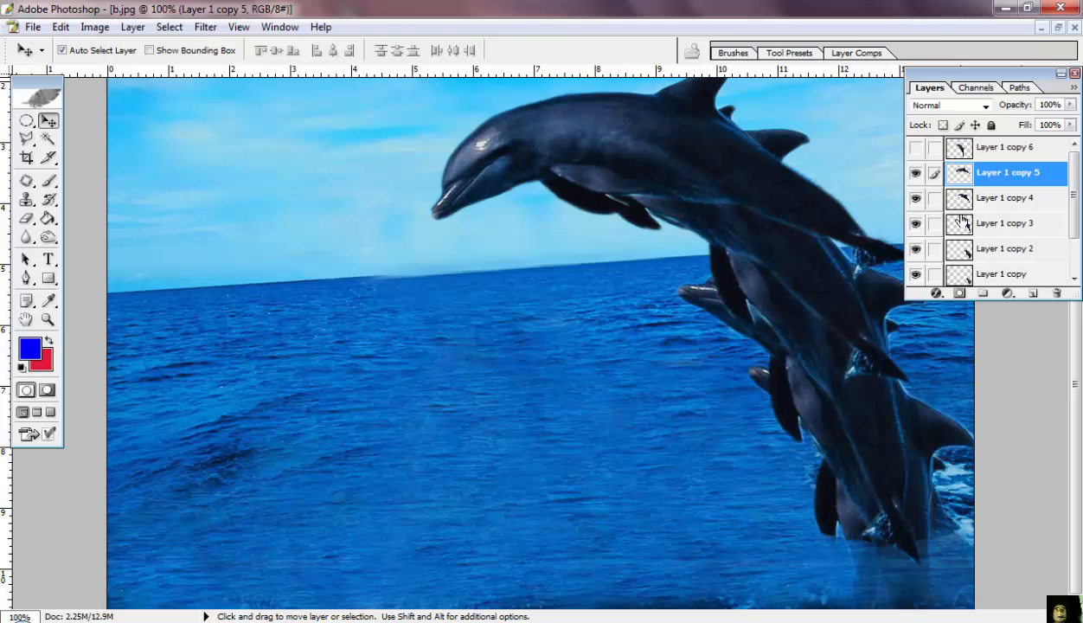
Step: Show Layer 1 copy 6, duplicate it within b.jpg under the default name, and hide the new duplicate
click(915, 149)
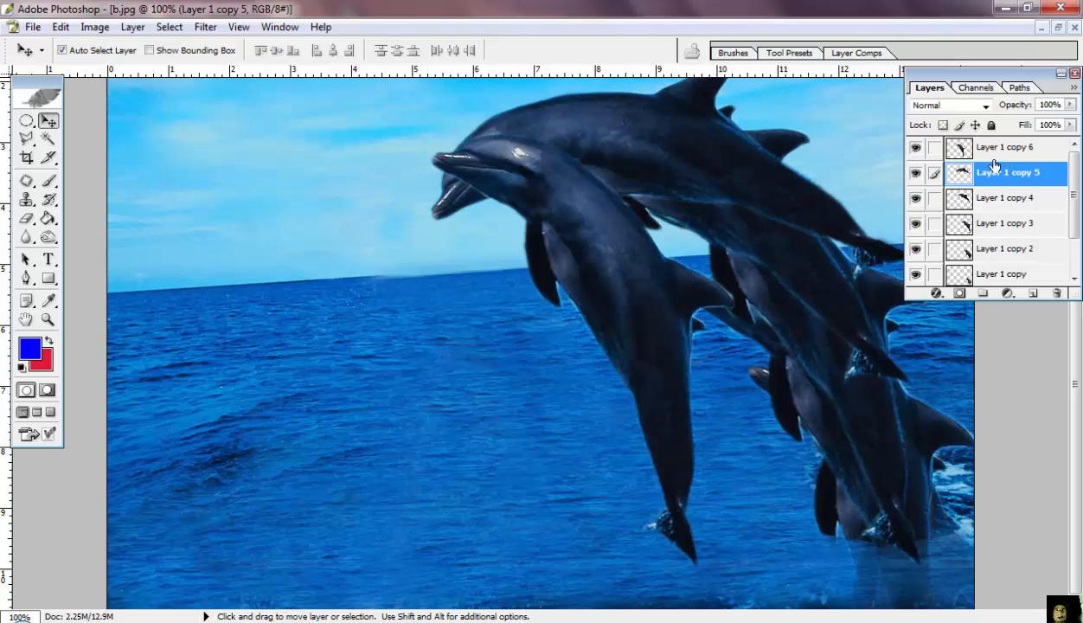
right_click(1012, 149)
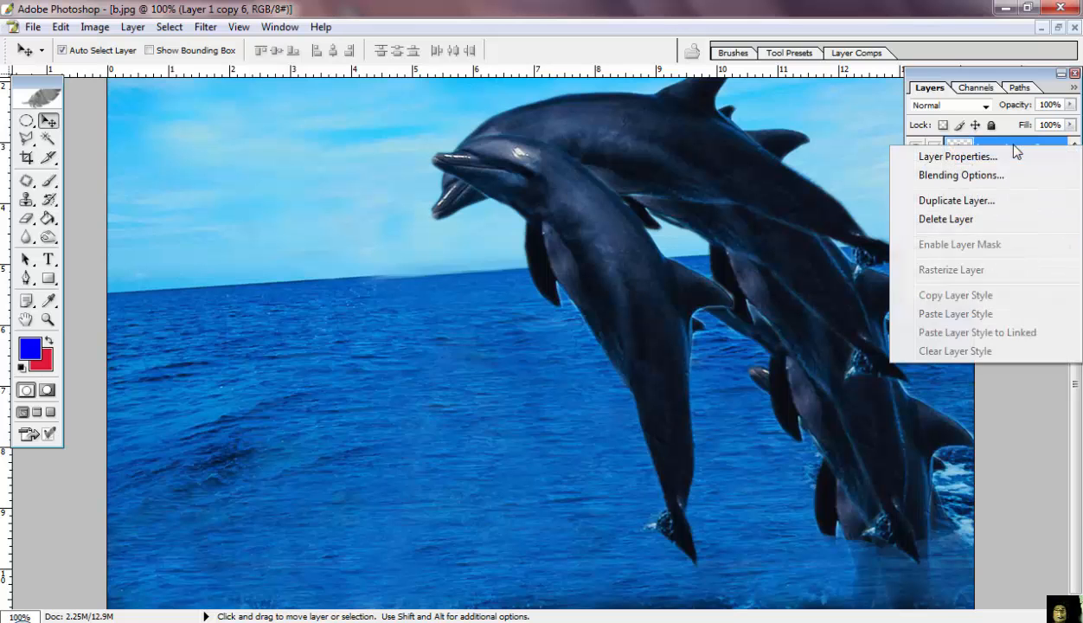
click(961, 201)
click(682, 274)
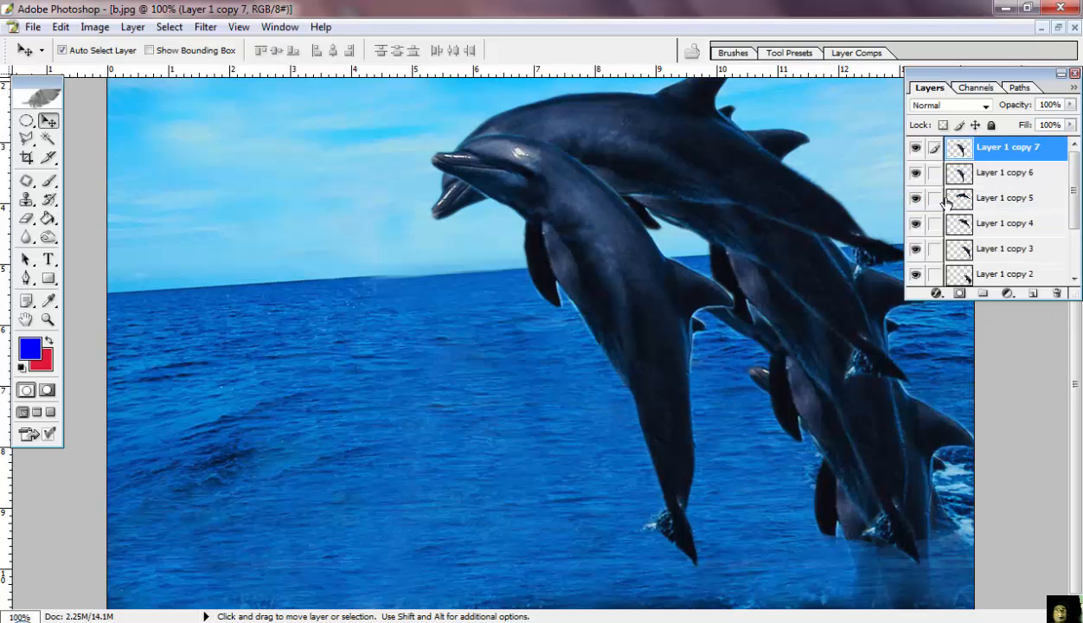
click(915, 148)
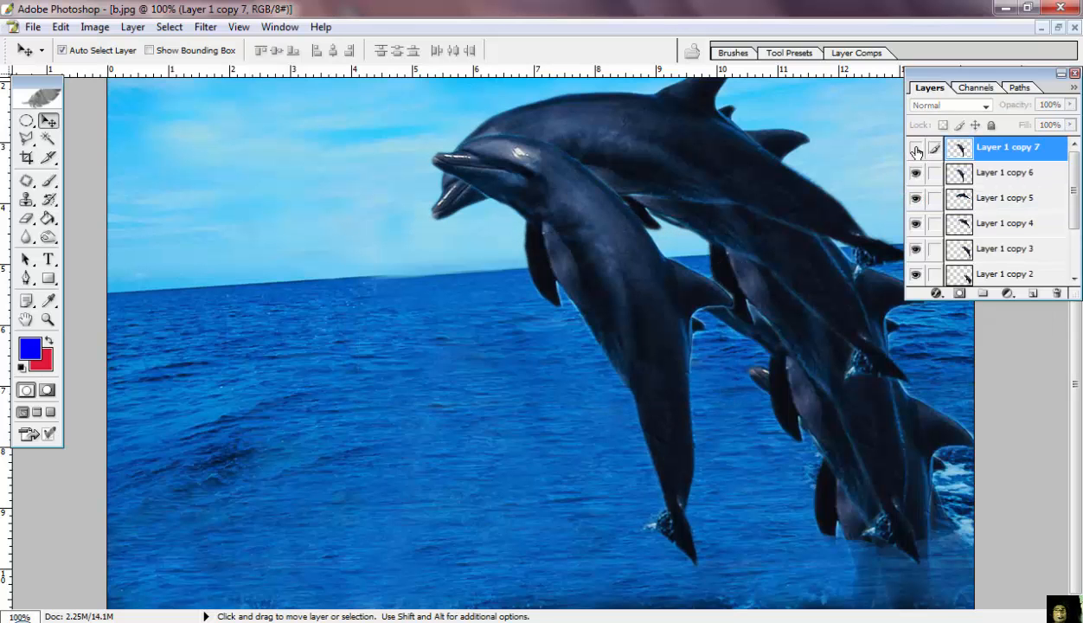
Step: Rotate the Layer 1 copy 6 dolphin to about -77.5° and place it at about X 607, Y 302 px, continuing the leaping arc
click(1004, 176)
drag(673, 348, 701, 318)
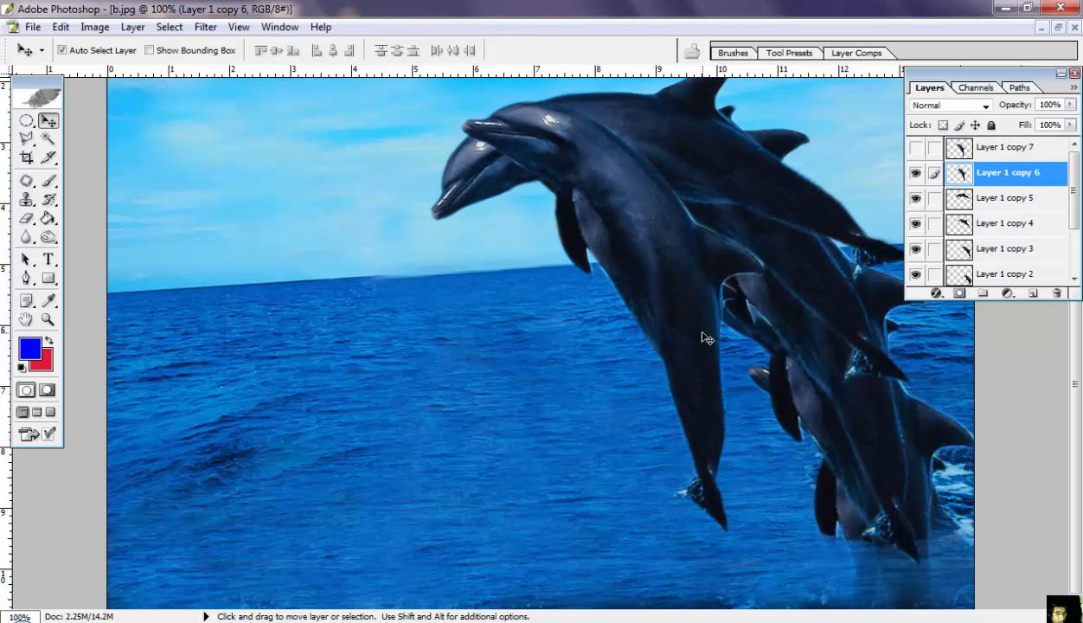
key(ctrl+t)
drag(782, 510, 883, 194)
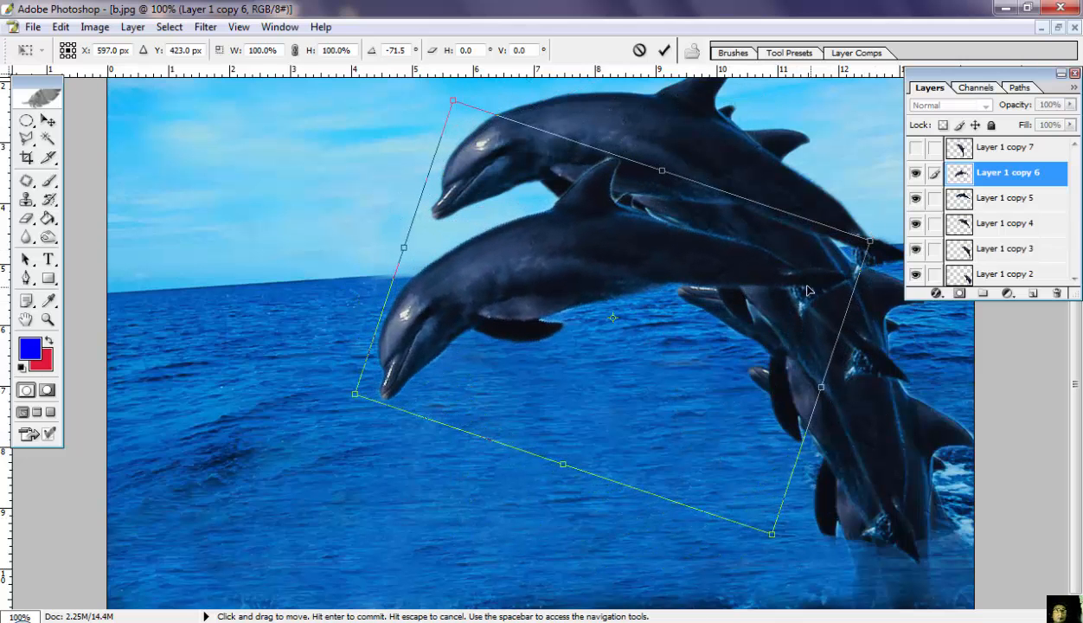
drag(807, 291, 793, 188)
drag(765, 467, 805, 467)
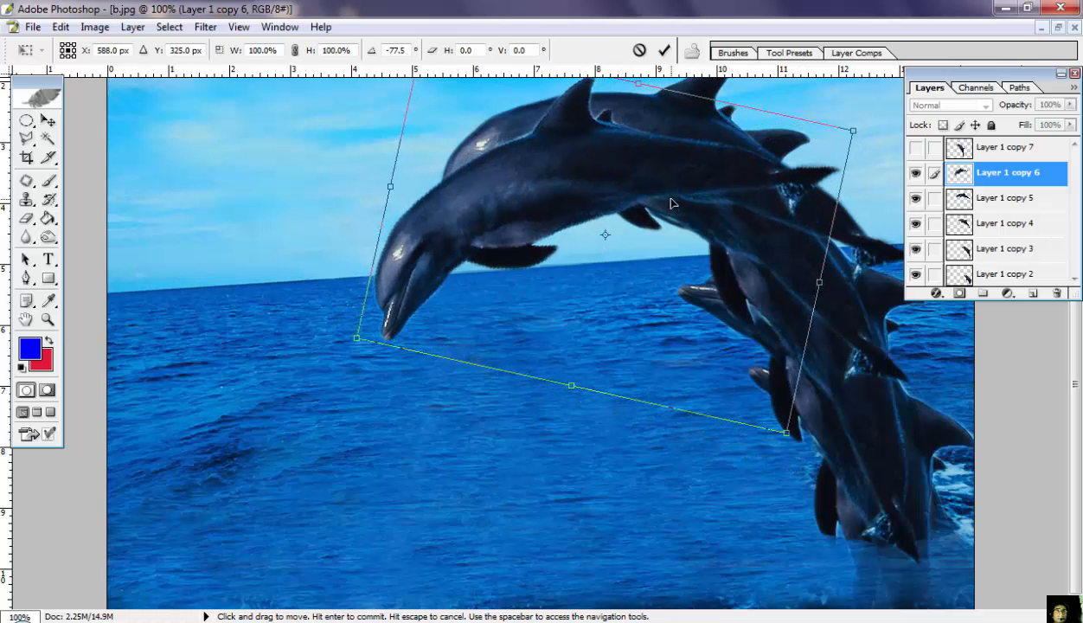
drag(671, 202, 685, 168)
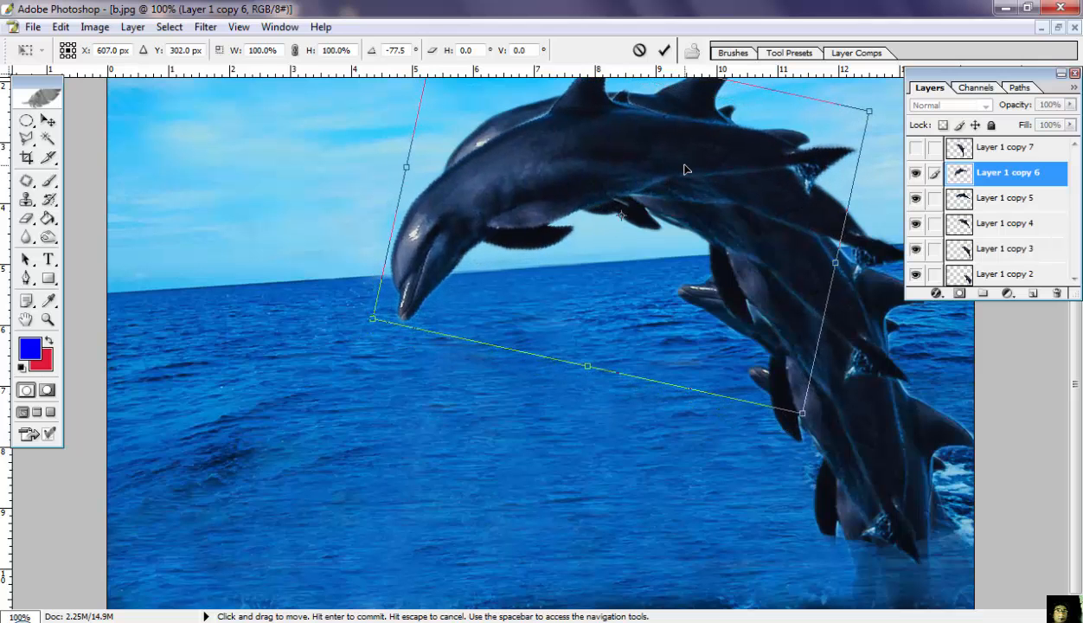
click(663, 51)
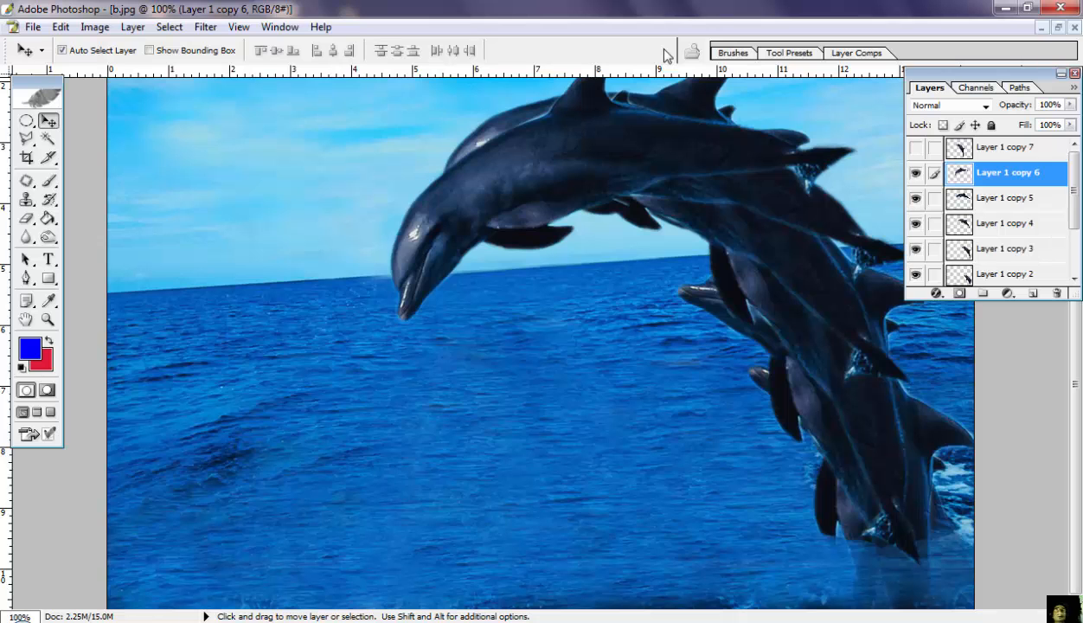
Step: Show Layer 1 copy 7, duplicate it within b.jpg under the default name, and hide the new duplicate
click(916, 148)
click(988, 149)
right_click(986, 149)
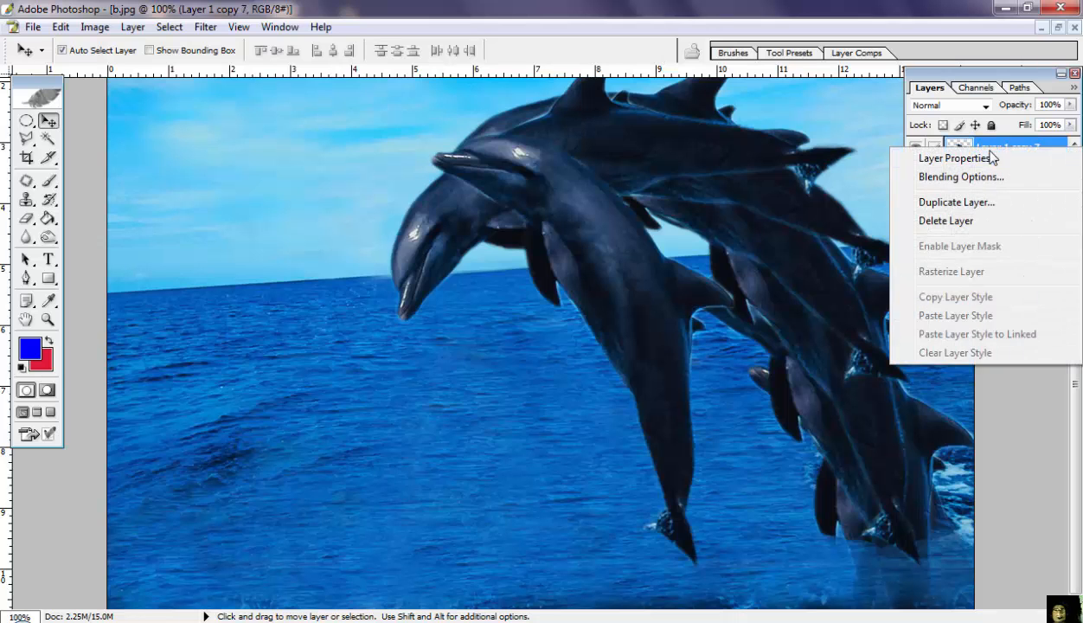
click(955, 202)
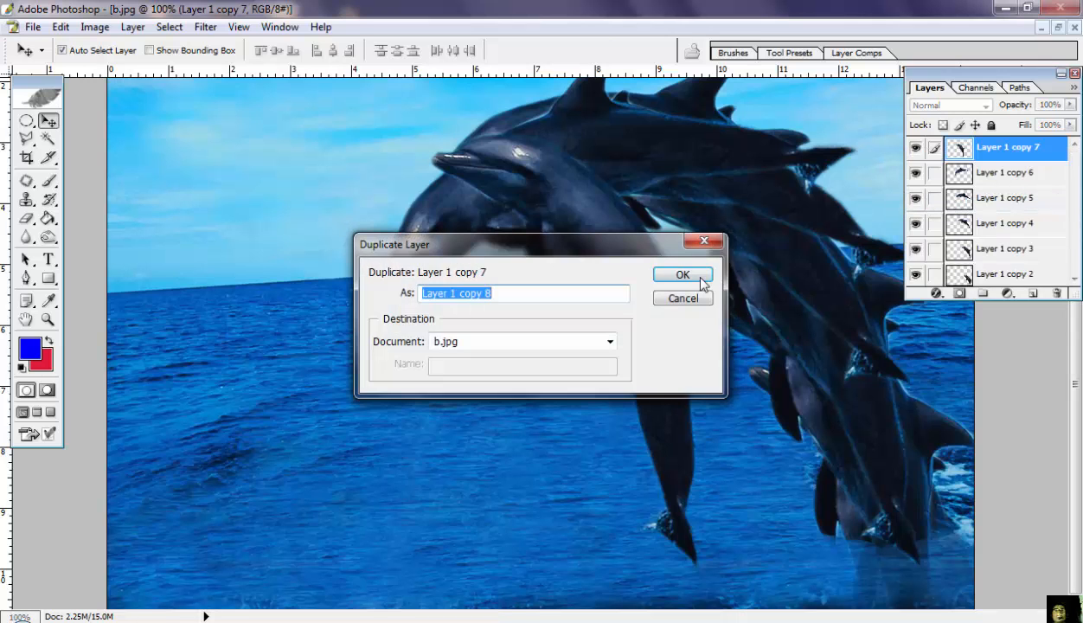
click(682, 276)
click(915, 148)
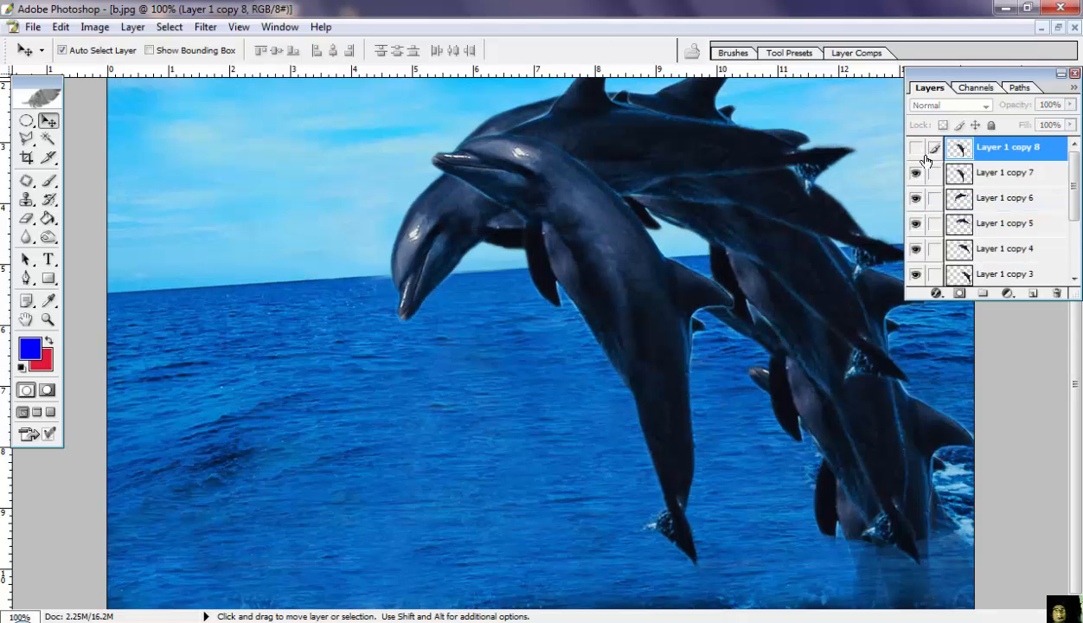
Step: Rotate the Layer 1 copy 7 dolphin to about -91.7° and place it at about X 532, Y 340 px, ahead of the previous dolphin
click(993, 174)
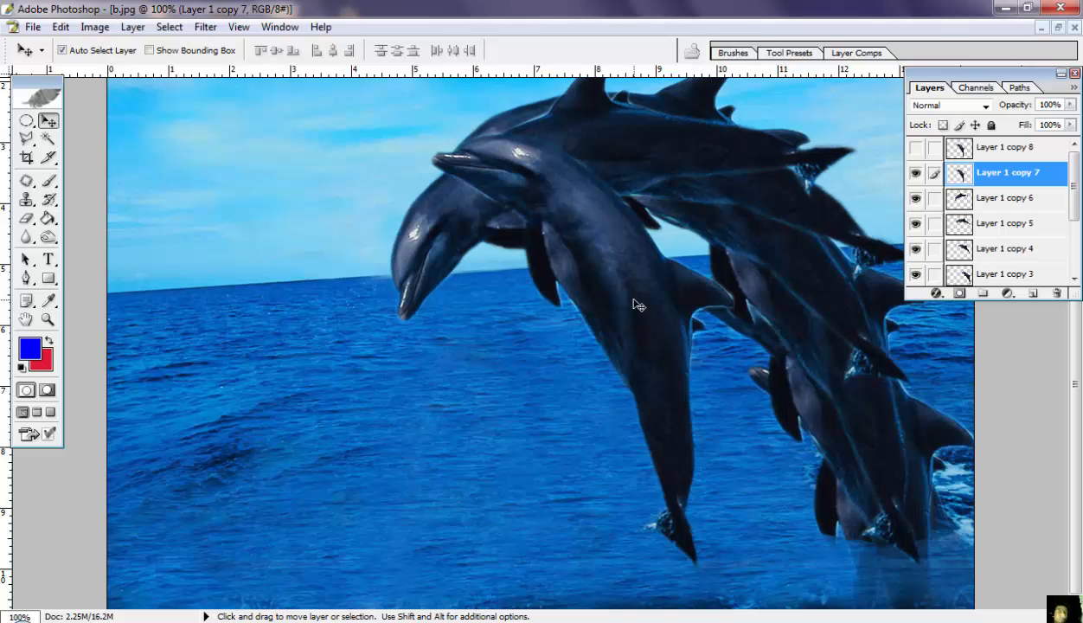
key(ctrl+t)
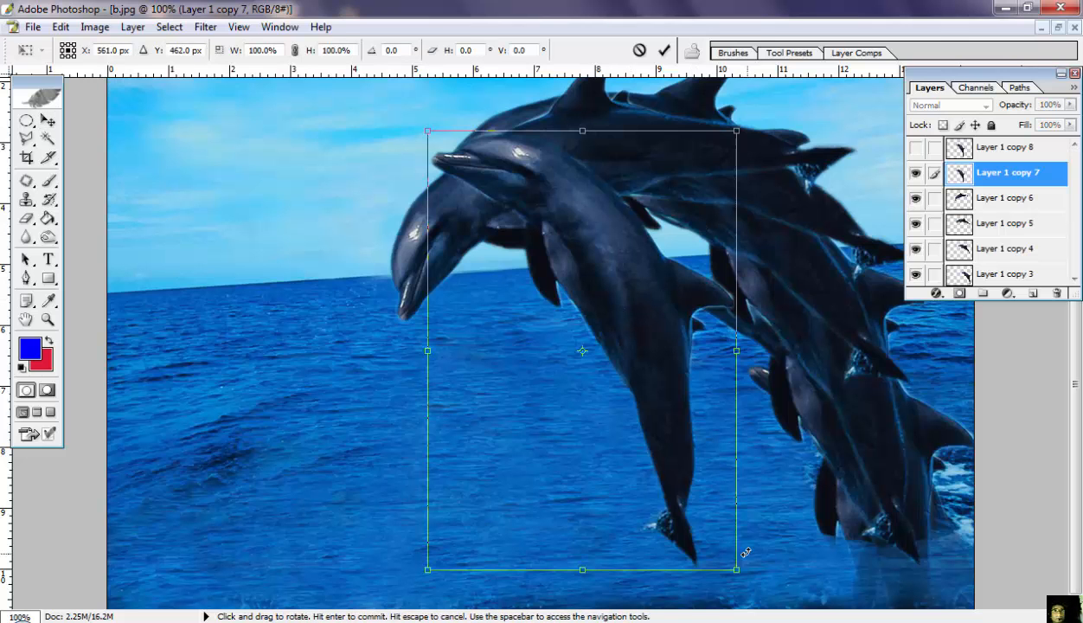
drag(737, 567, 796, 185)
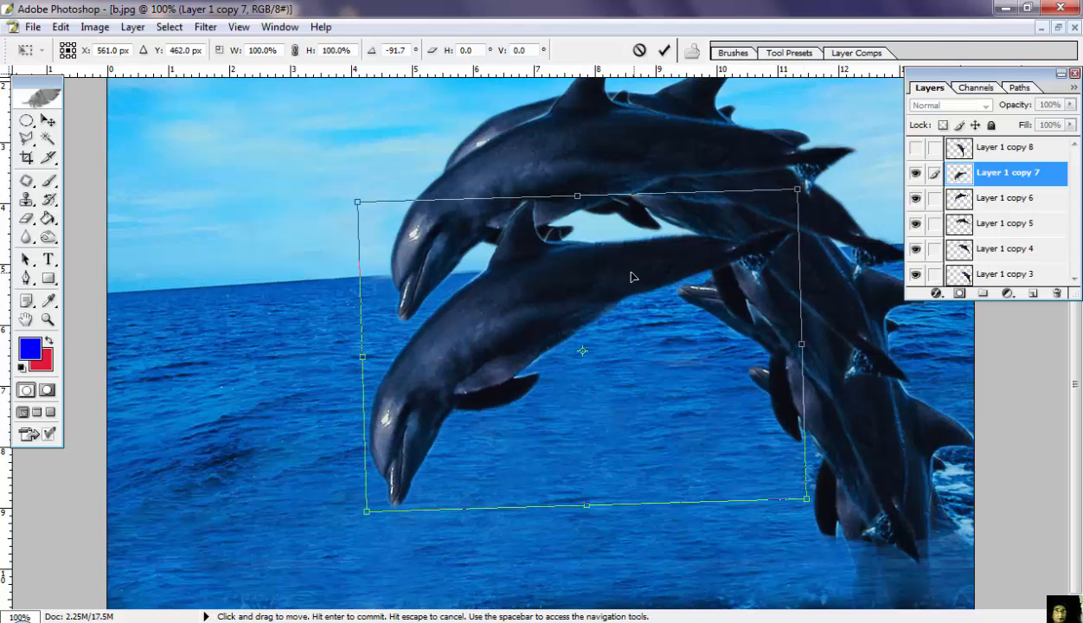
drag(619, 278, 594, 183)
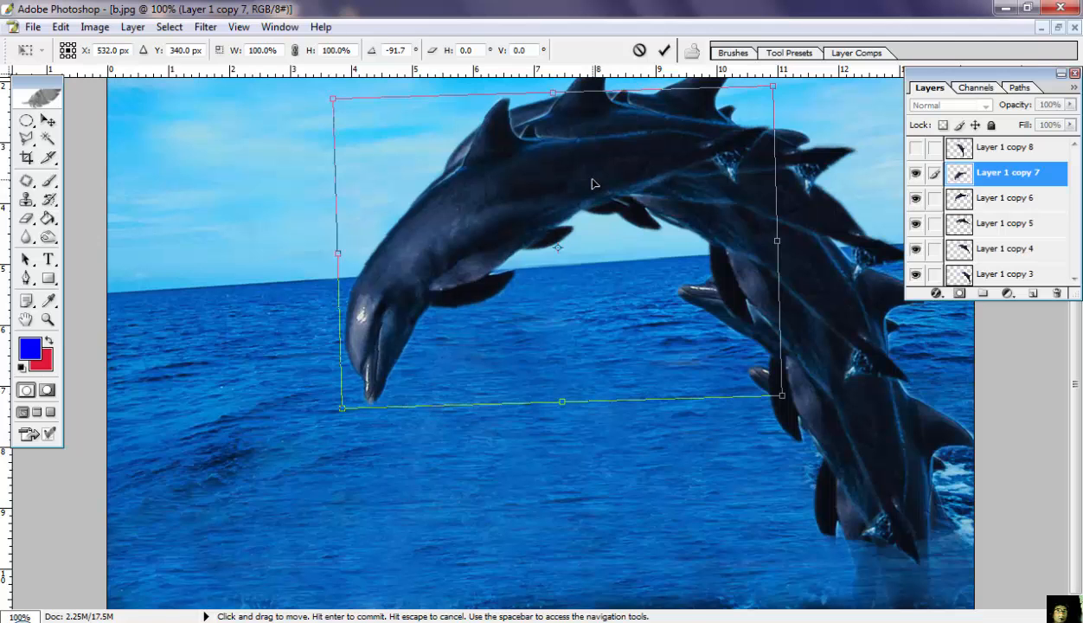
click(664, 53)
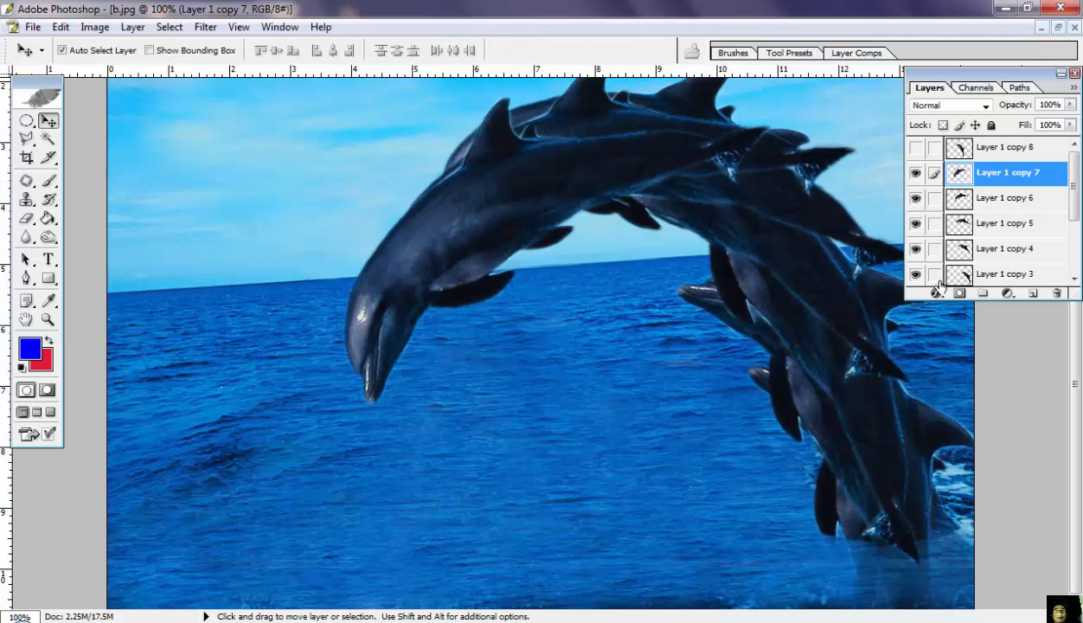
Step: Show Layer 1 copy 8, duplicate it under the default name, and hide the new duplicate
click(917, 147)
click(939, 149)
right_click(960, 148)
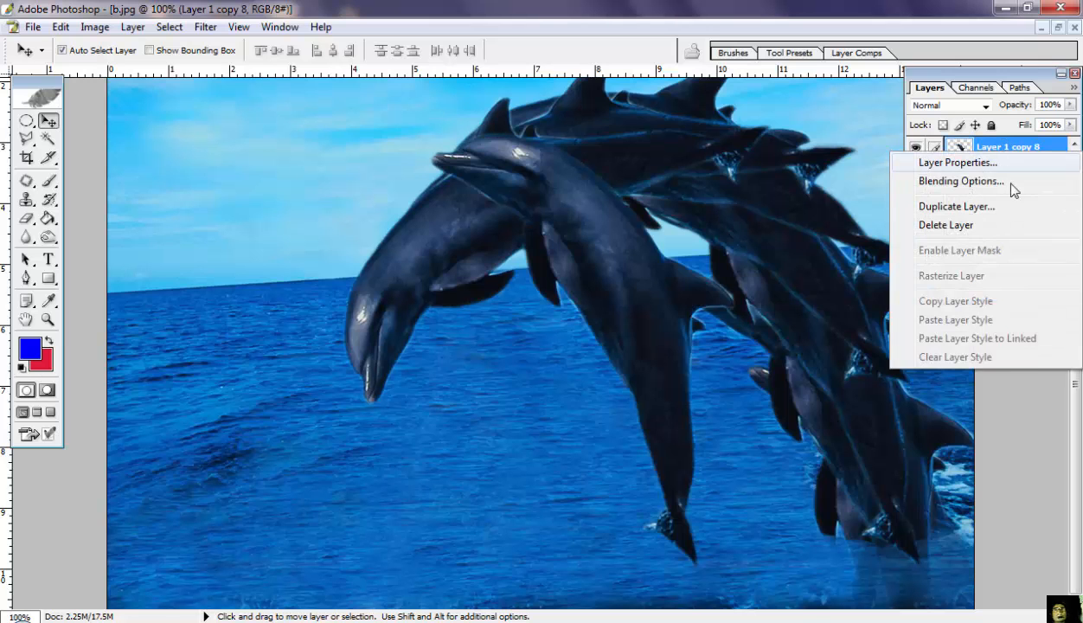
click(970, 206)
click(696, 276)
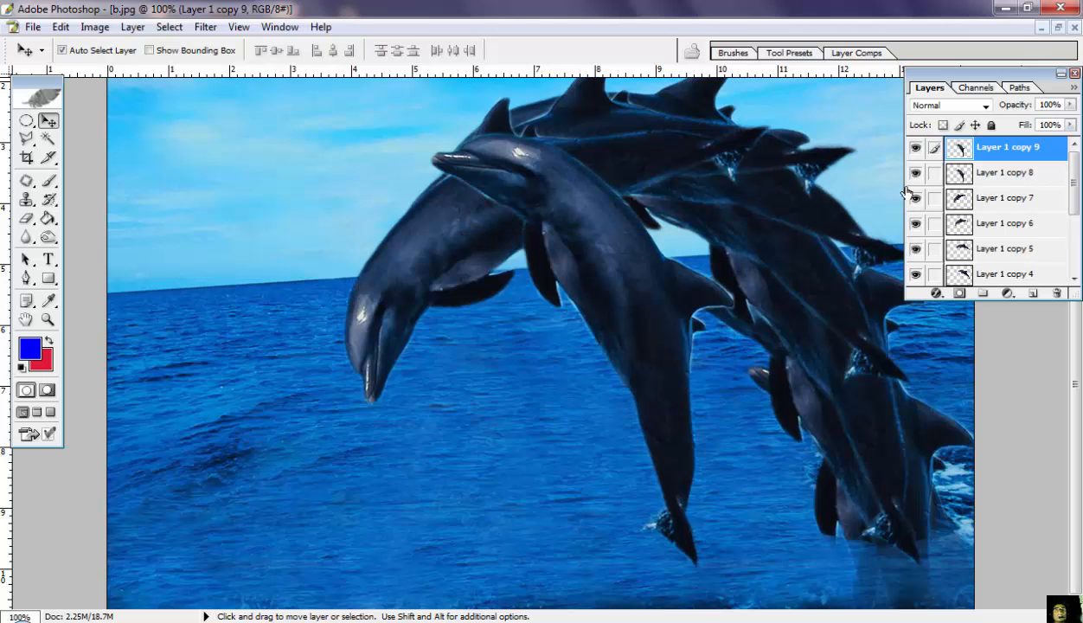
click(914, 148)
Step: Rotate the Layer 1 copy 8 dolphin to about -97.4° and place it at about X 448, Y 434 px, on the descending side of the arc
click(982, 176)
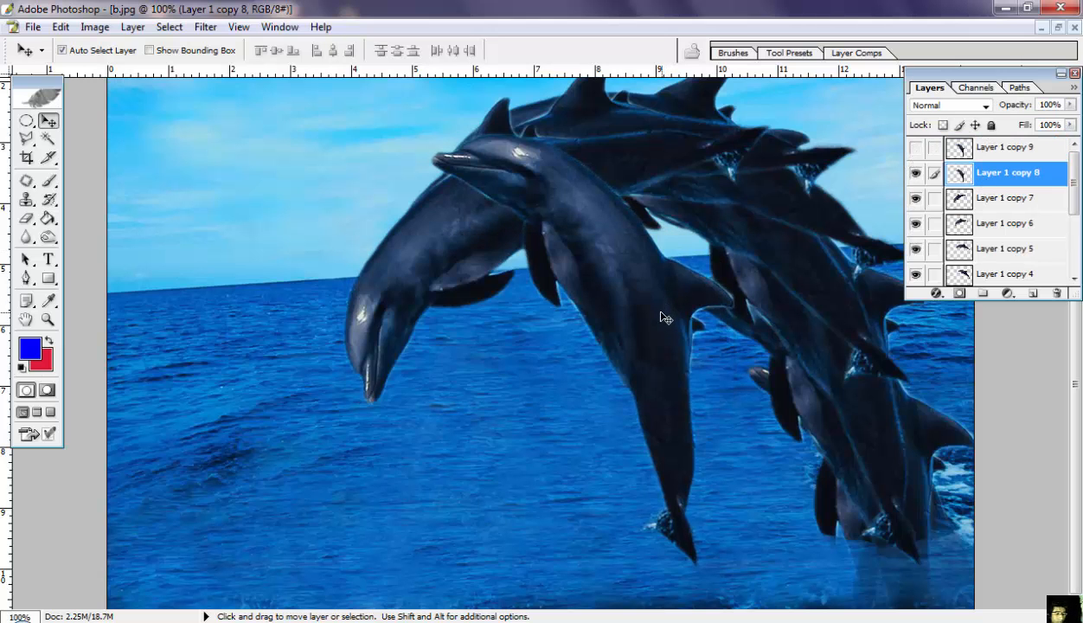
key(ctrl+t)
drag(738, 549, 734, 234)
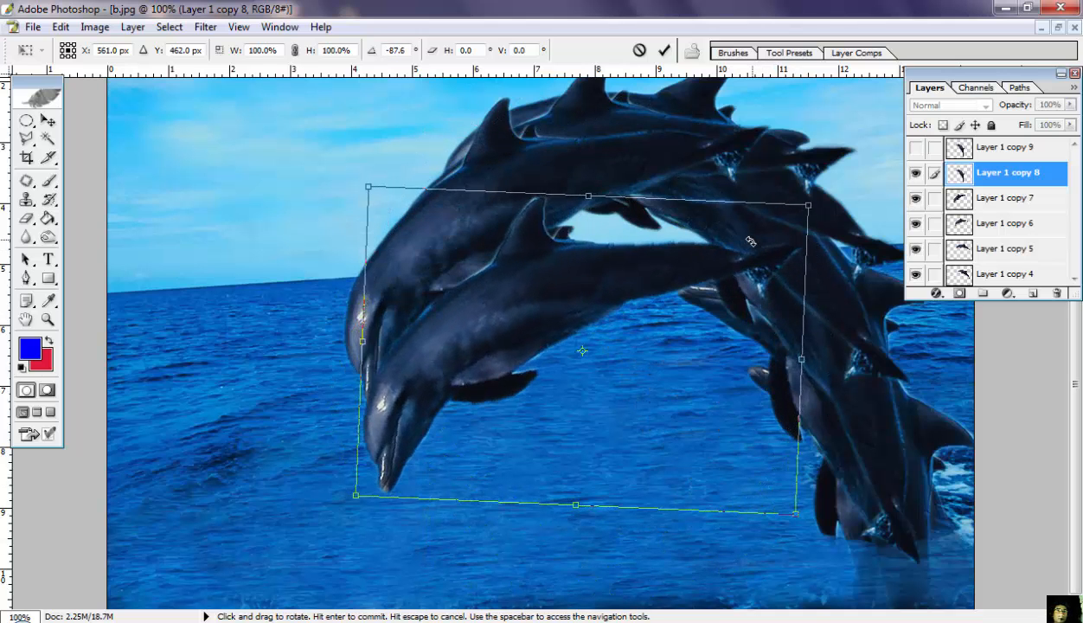
drag(640, 284, 561, 277)
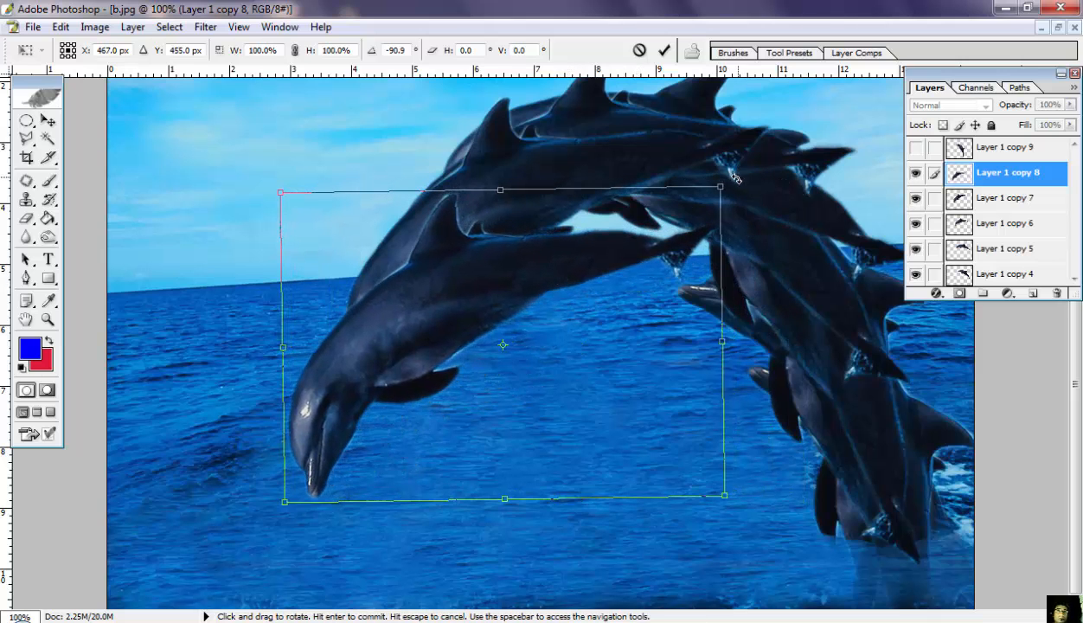
mouse_move(718, 168)
mouse_down()
mouse_move(707, 144)
mouse_move(712, 152)
mouse_up()
drag(569, 262, 553, 244)
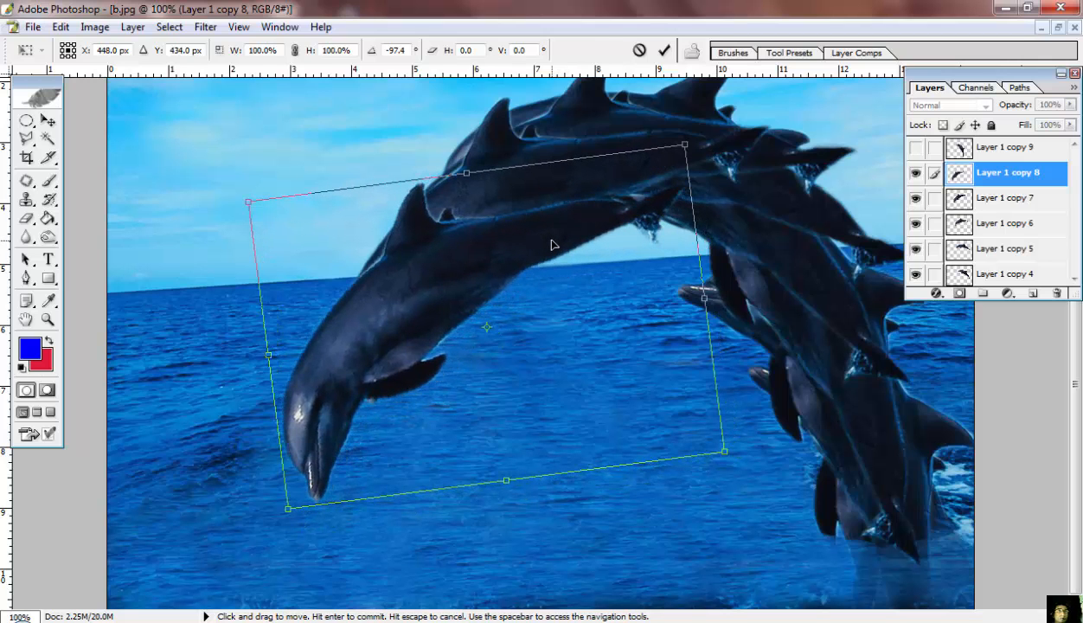
click(663, 50)
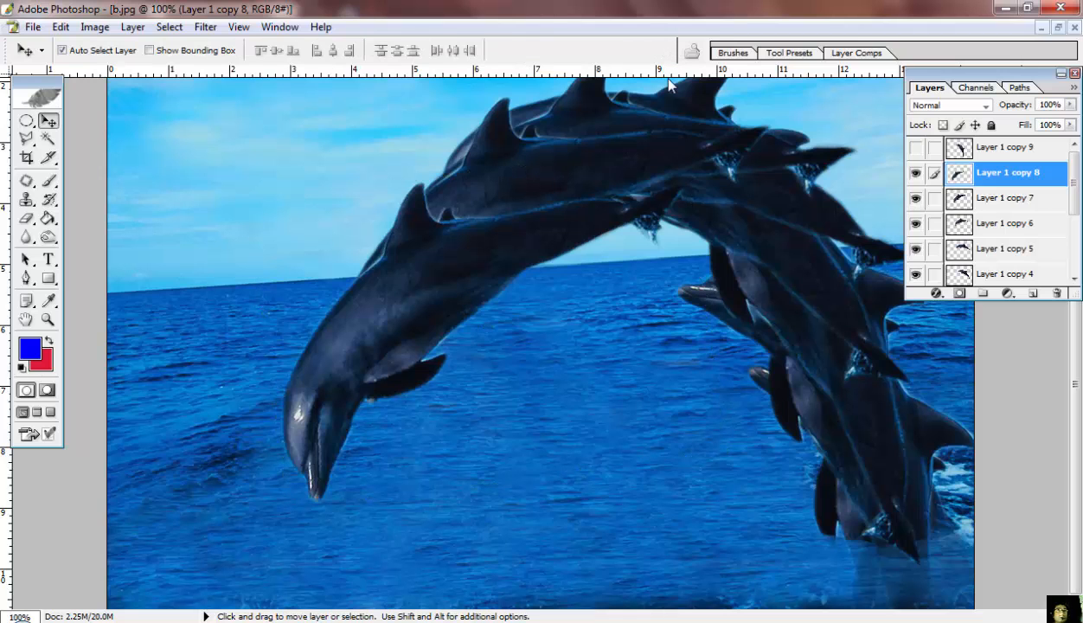
Step: Show Layer 1 copy 9, duplicate it within b.jpg under the default name, and hide the new duplicate
click(984, 154)
right_click(993, 149)
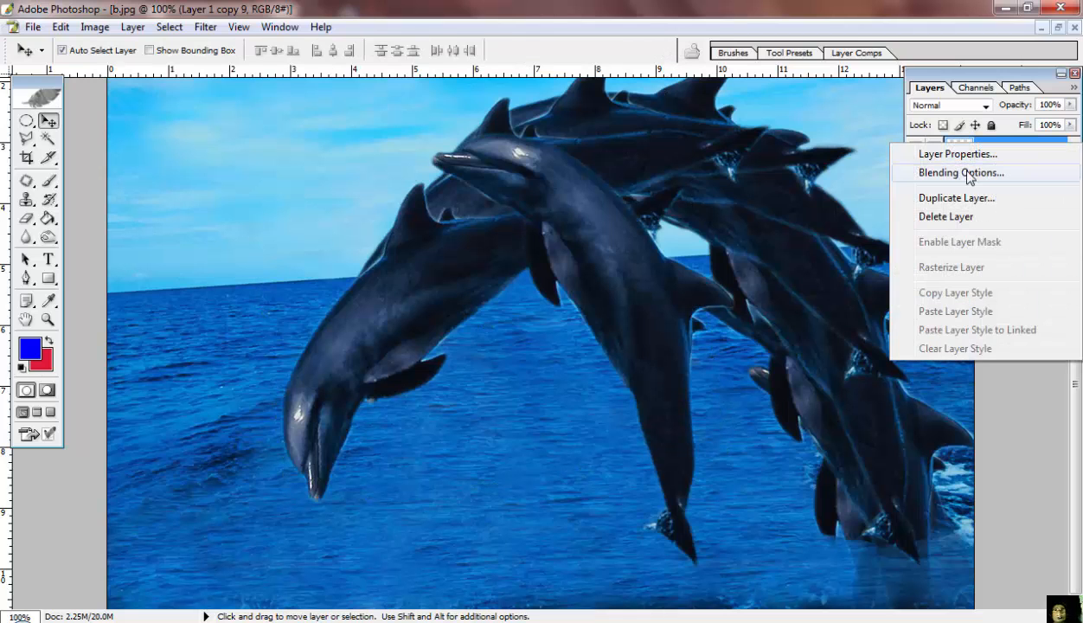
click(962, 196)
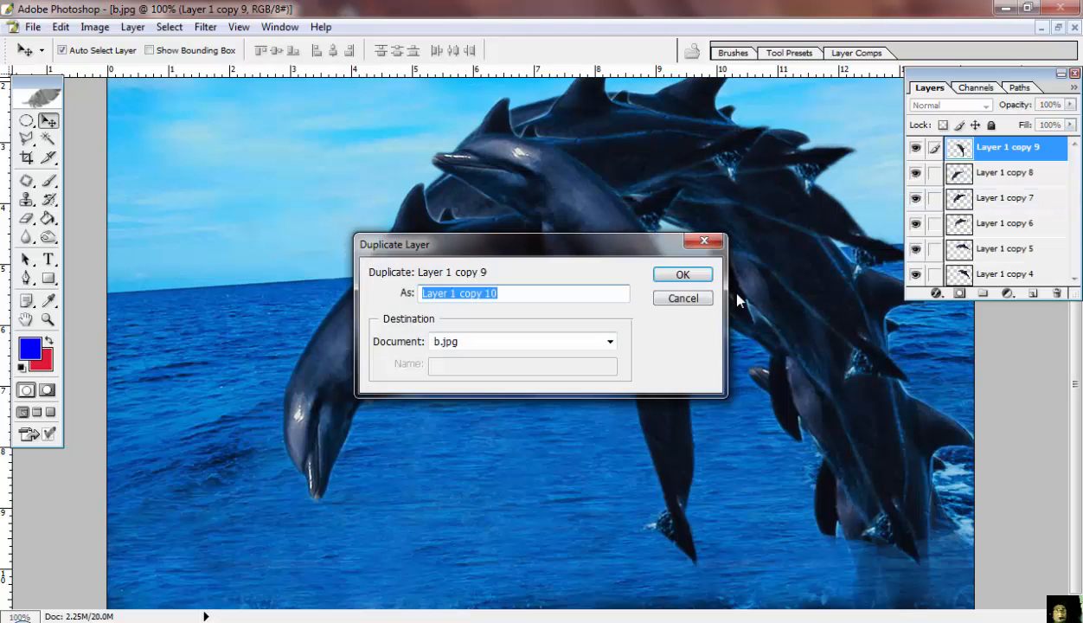
click(683, 274)
click(915, 147)
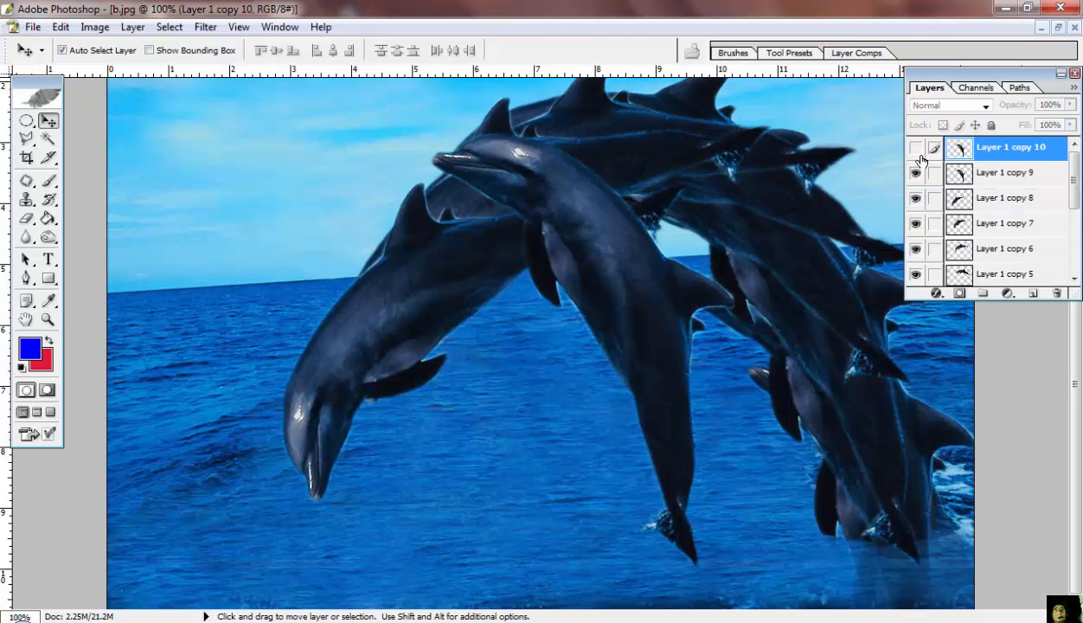
Step: Rotate the Layer 1 copy 9 dolphin to about -104.2° and place it at about X 387, Y 492 px, diving toward the sea
click(989, 173)
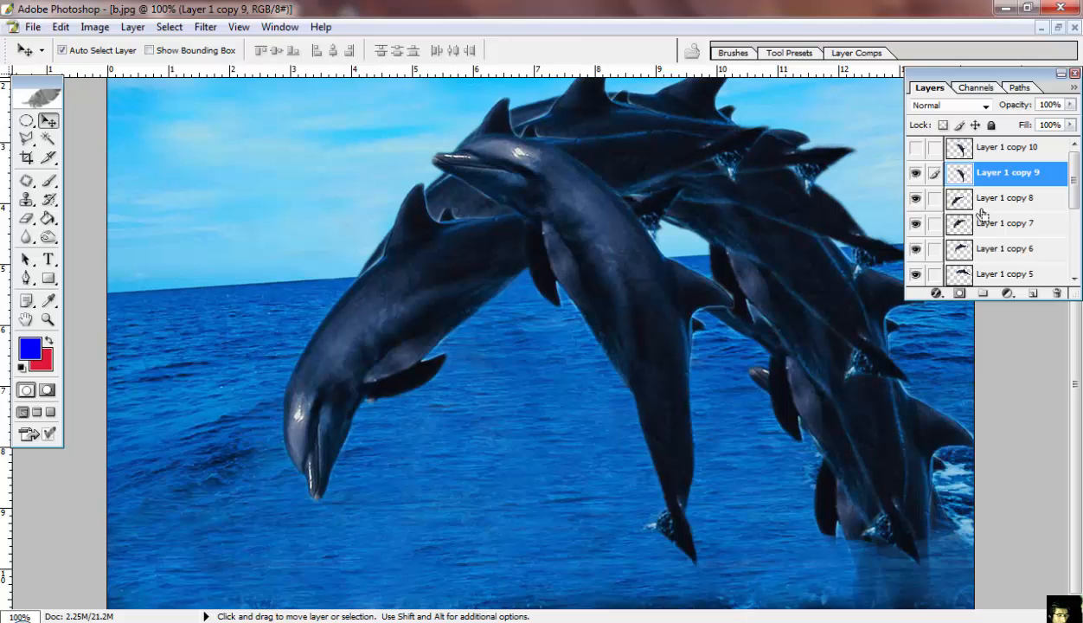
key(ctrl+t)
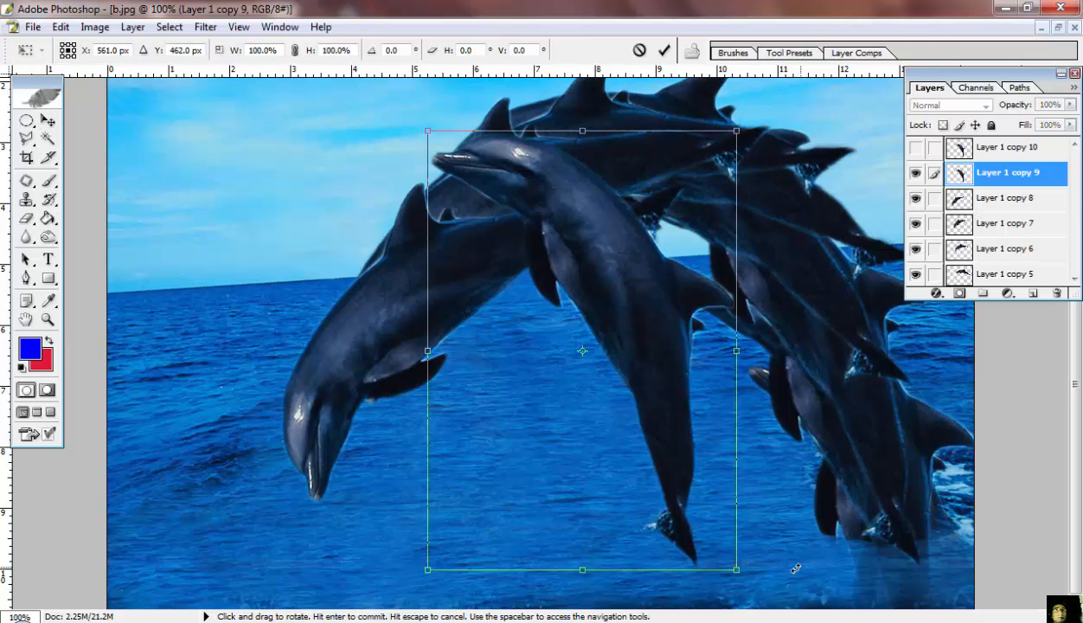
drag(757, 587, 742, 197)
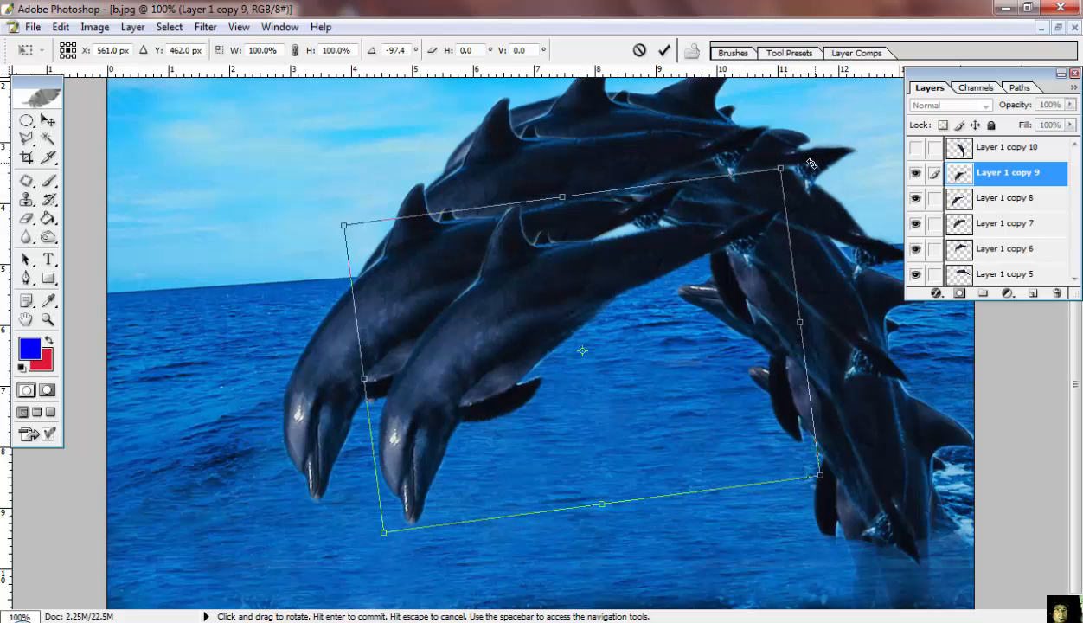
drag(803, 161, 797, 154)
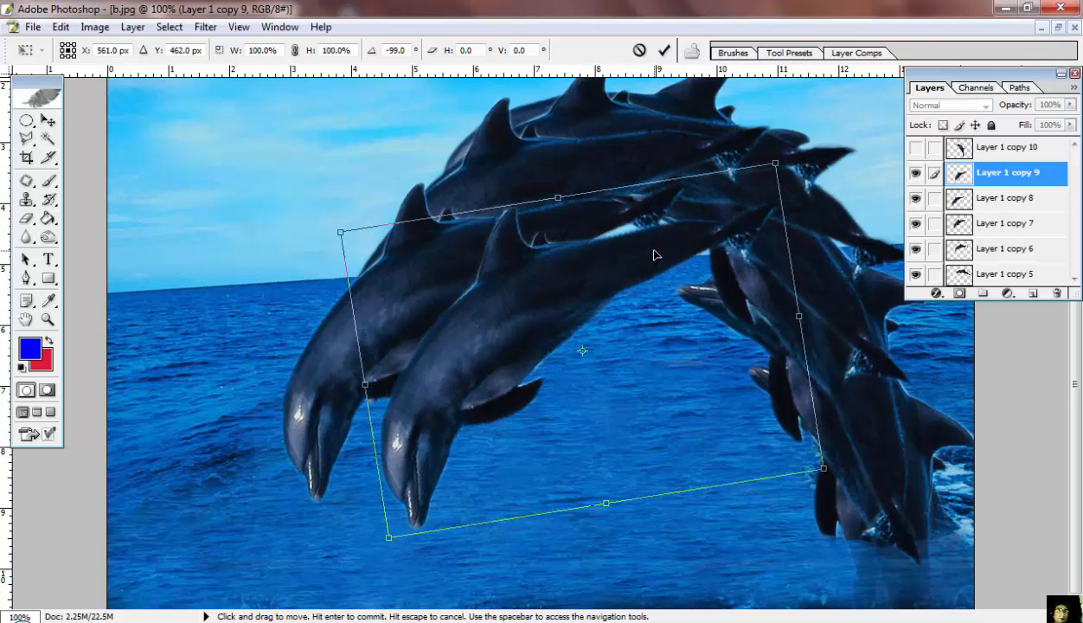
drag(653, 249, 564, 286)
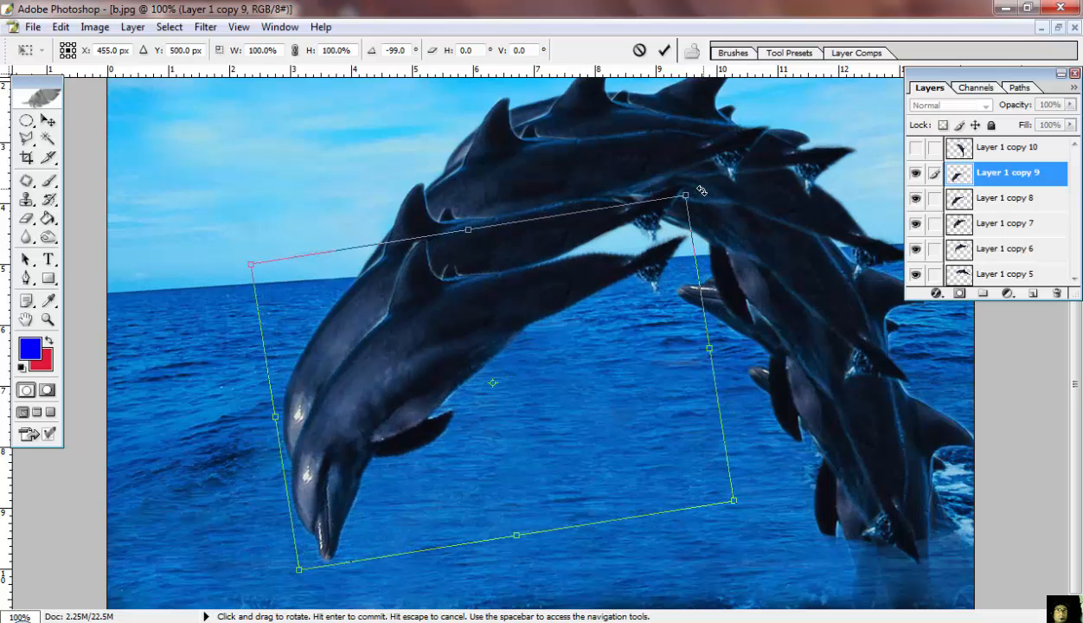
drag(688, 186, 683, 181)
drag(595, 274, 550, 279)
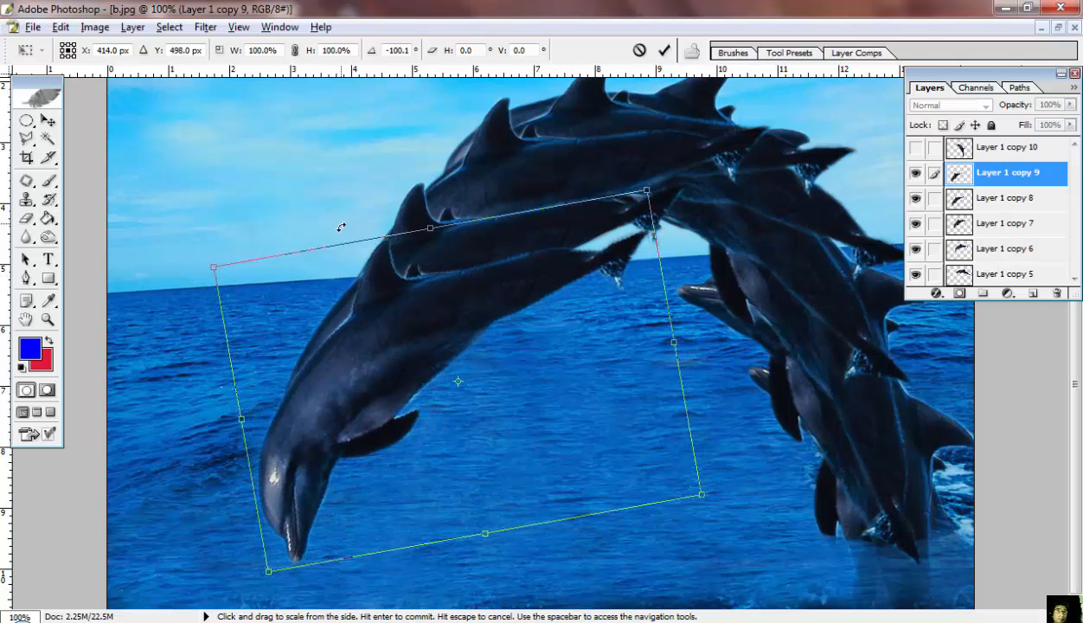
drag(406, 297, 353, 249)
drag(355, 277, 421, 338)
drag(644, 208, 629, 184)
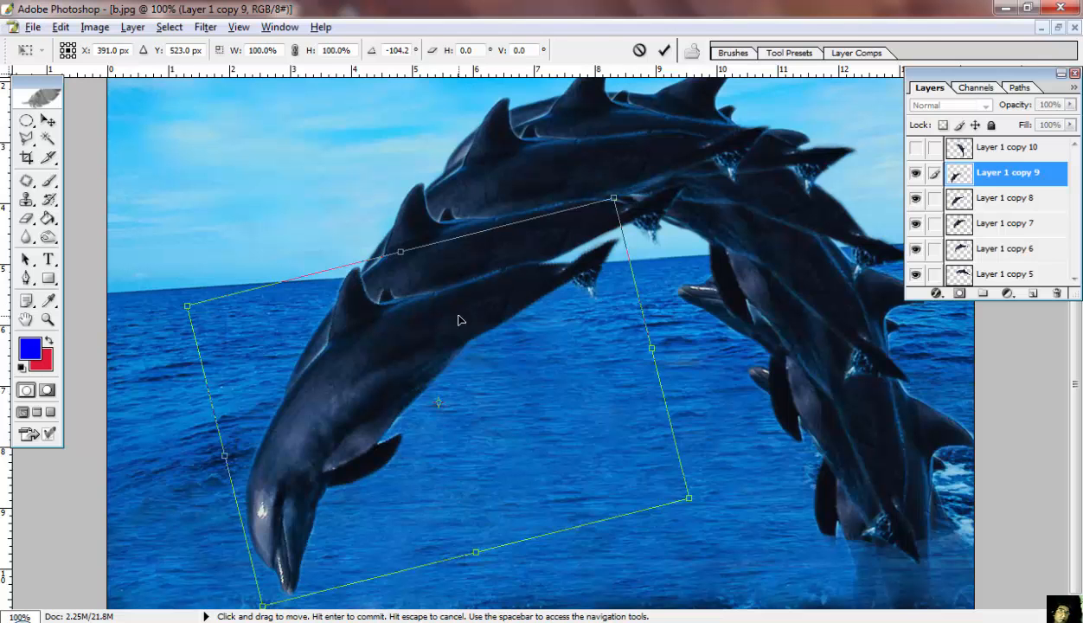
drag(454, 318, 459, 291)
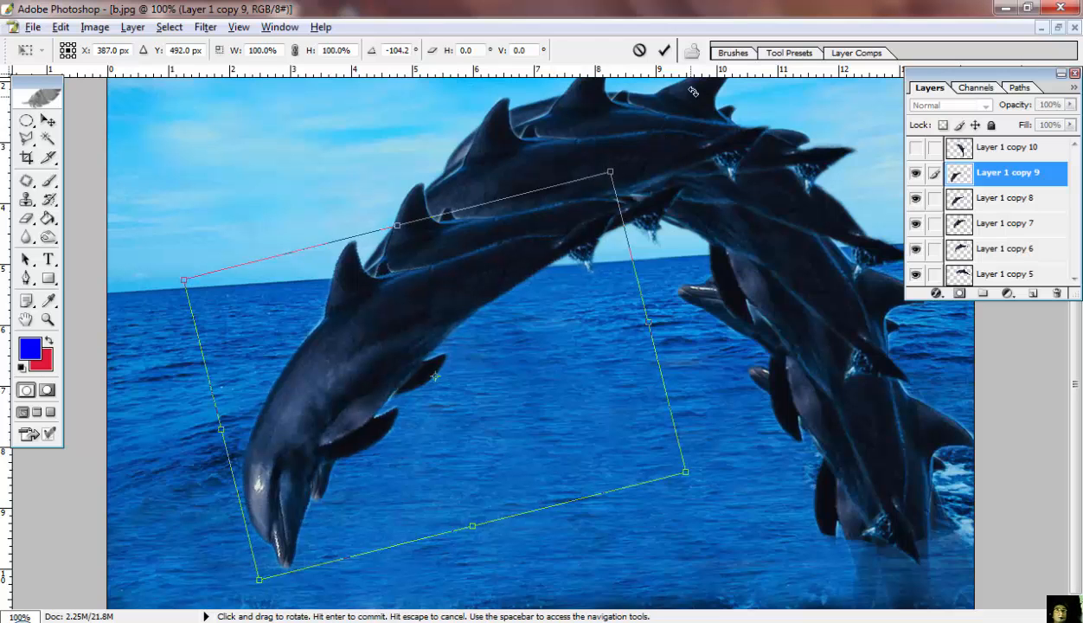
click(665, 52)
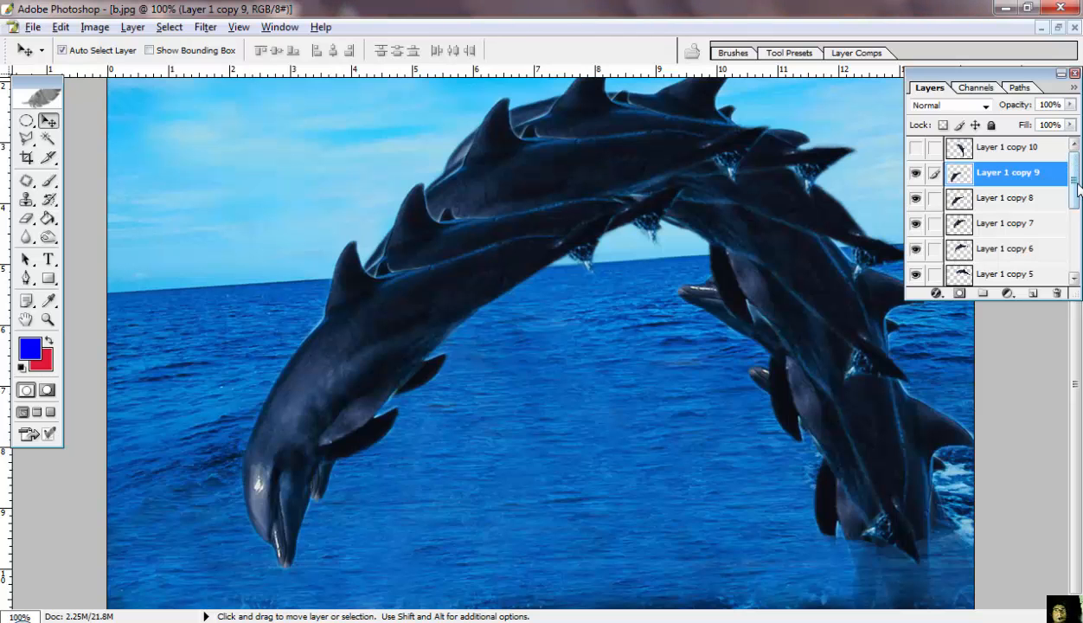
Step: Try to duplicate Layer 0 under the default name and move the copy to the head of the layer stack
drag(1077, 185, 1076, 264)
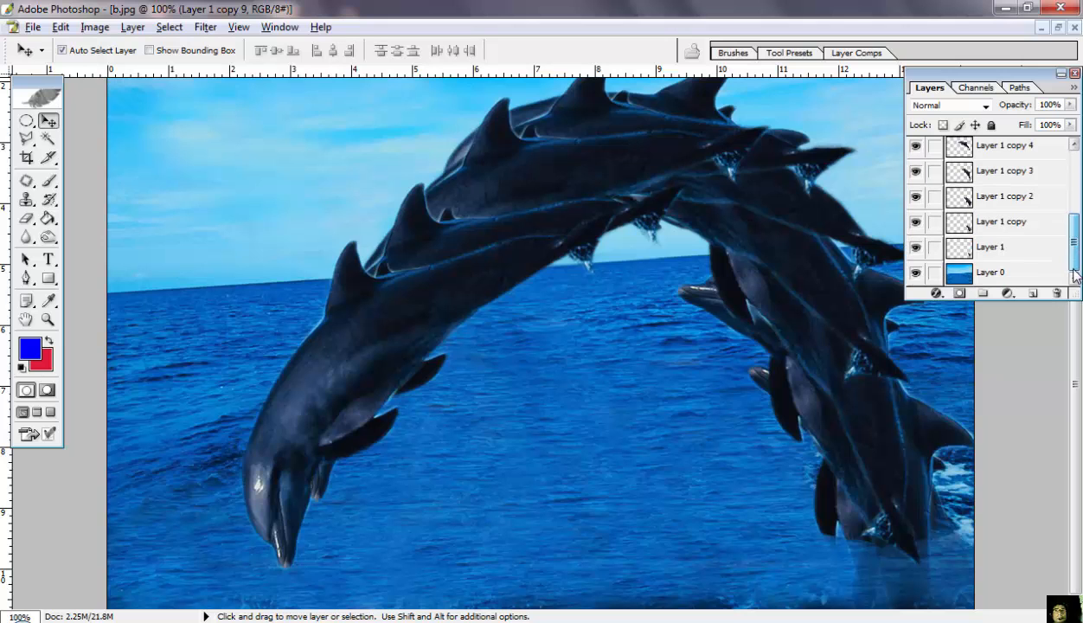
click(993, 278)
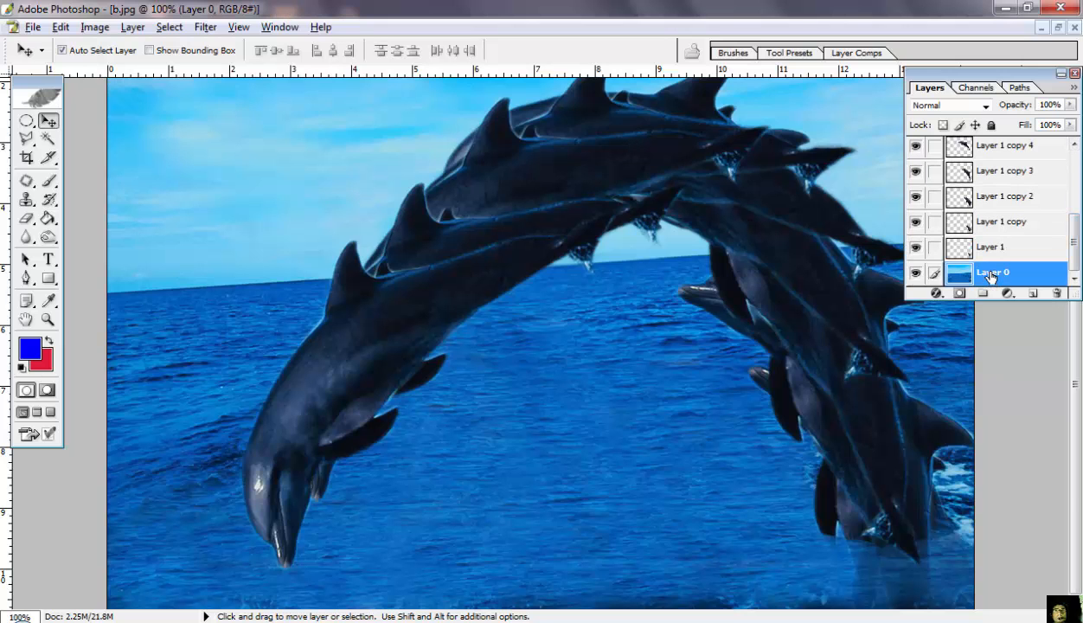
right_click(991, 277)
click(943, 322)
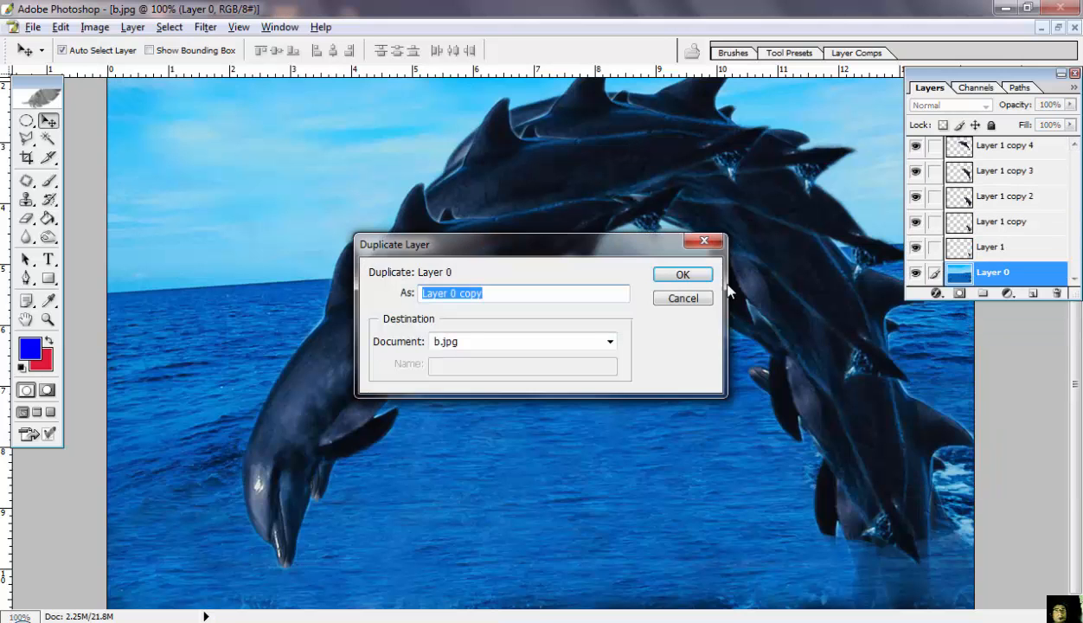
click(688, 275)
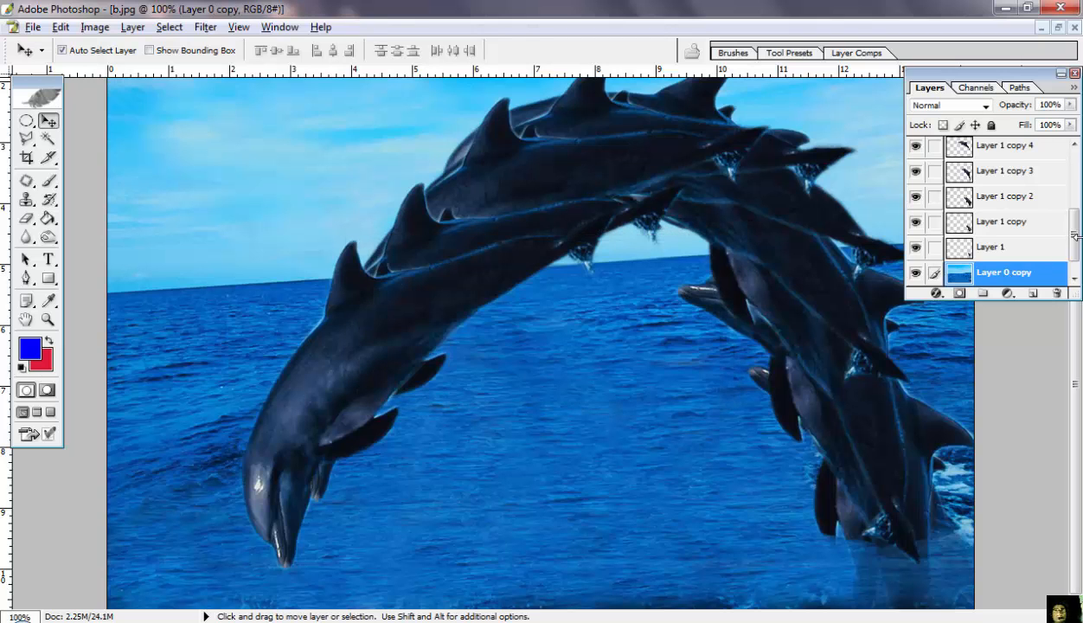
scroll(1051, 243, down, 1)
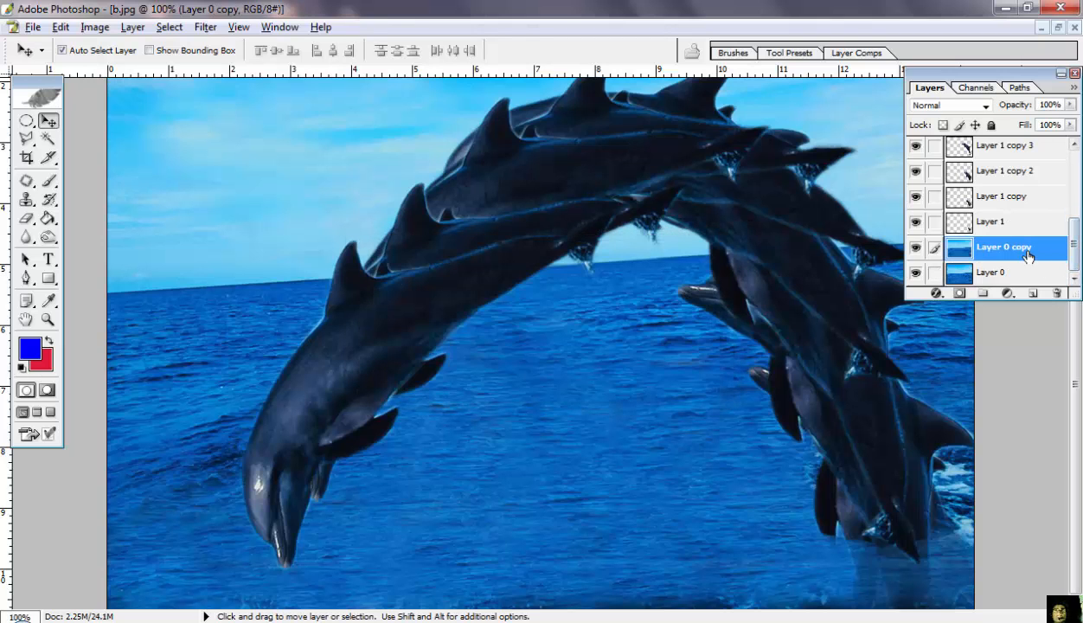
drag(1026, 255, 1034, 150)
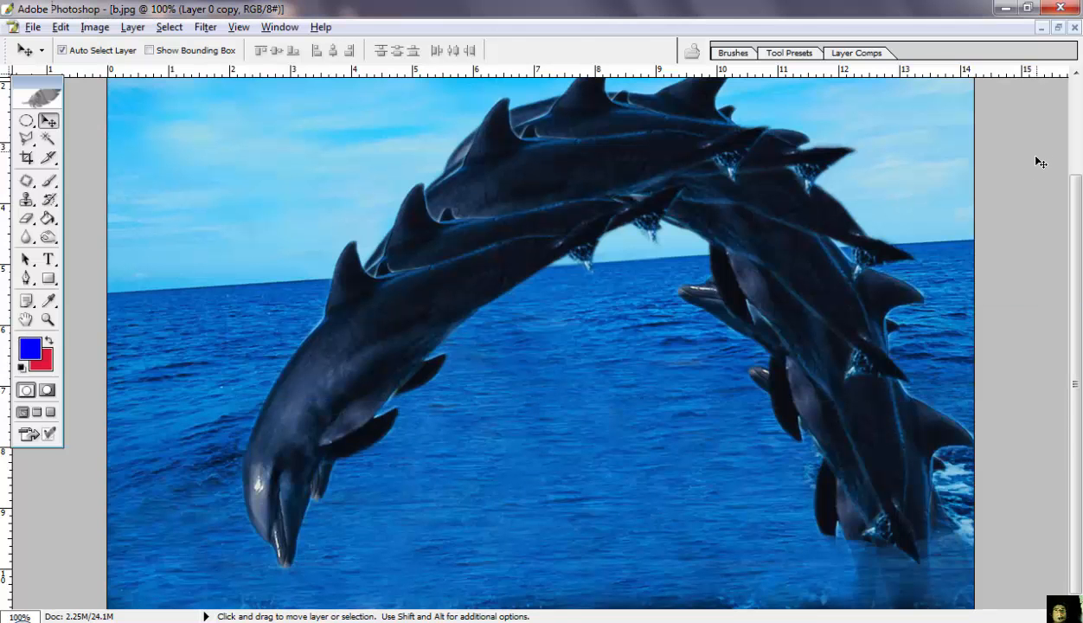
click(997, 237)
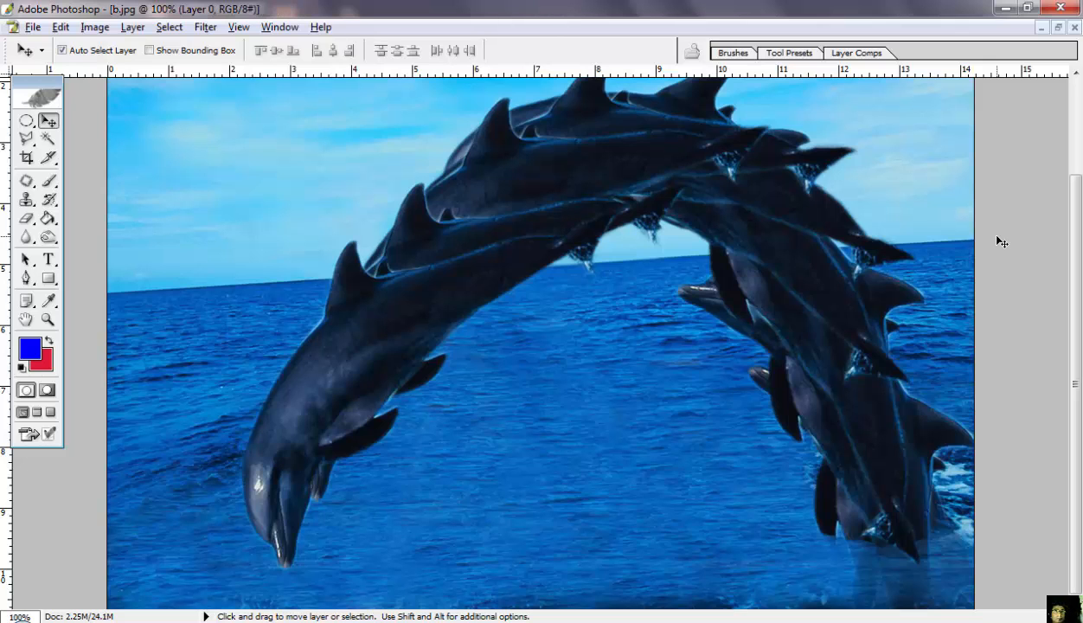
Step: Toggle the Layers palette off and on again to bring it back on screen
click(282, 27)
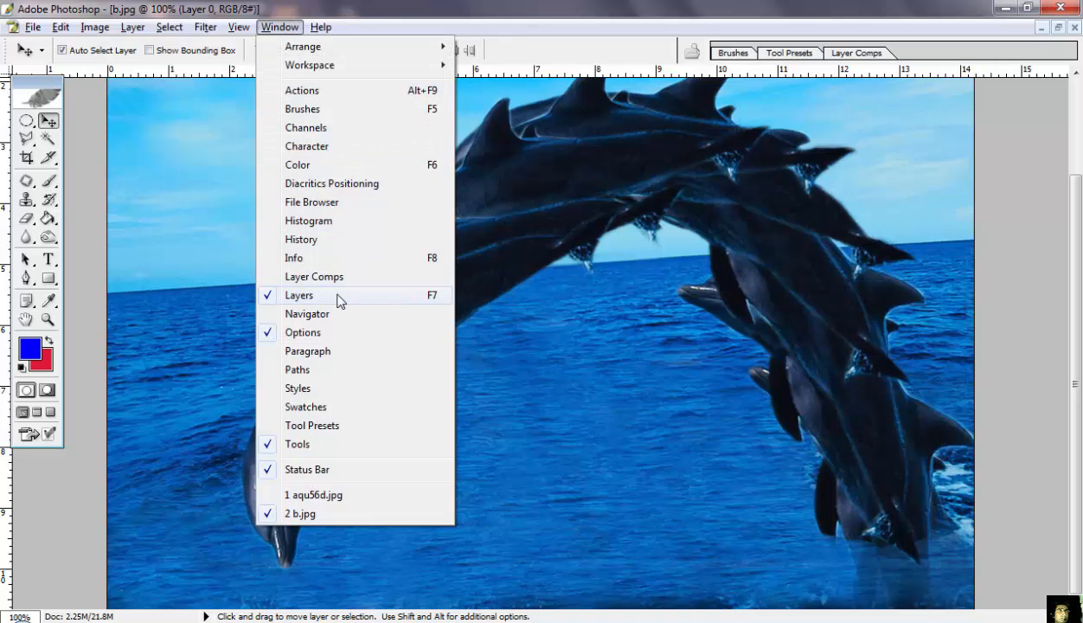
click(339, 299)
click(279, 27)
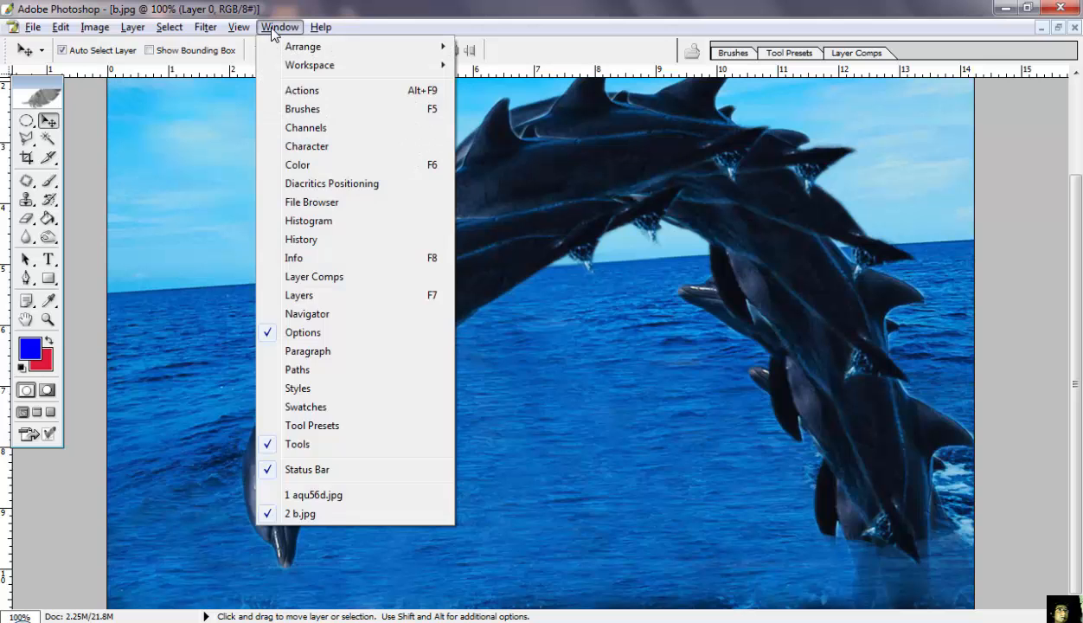
click(308, 297)
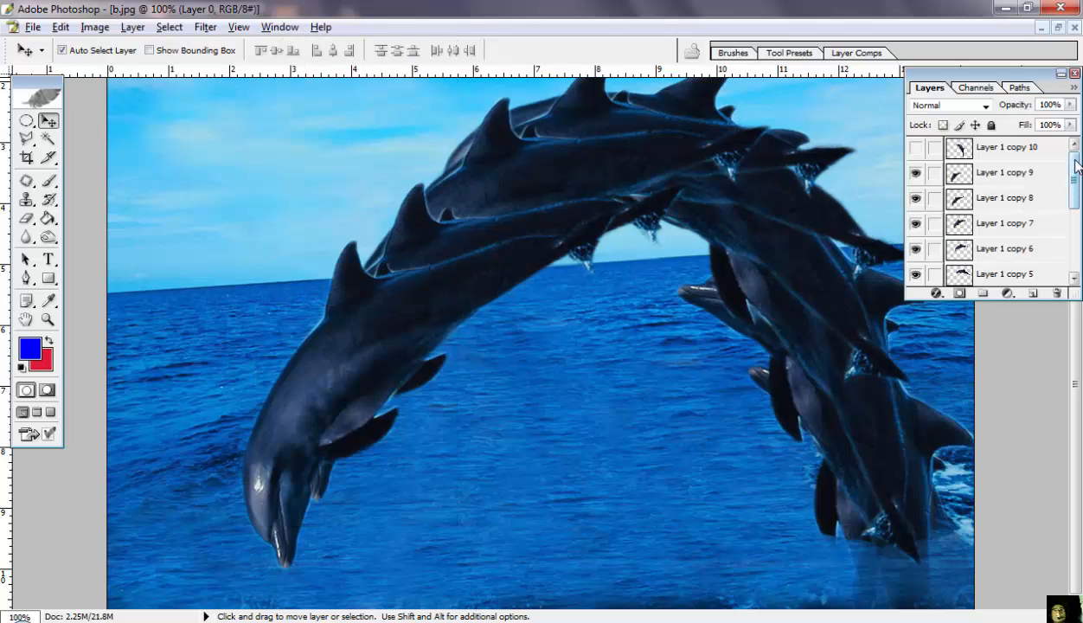
Step: Duplicate the Layer 0 sea background within b.jpg as Layer 0 copy
drag(1075, 172, 1074, 145)
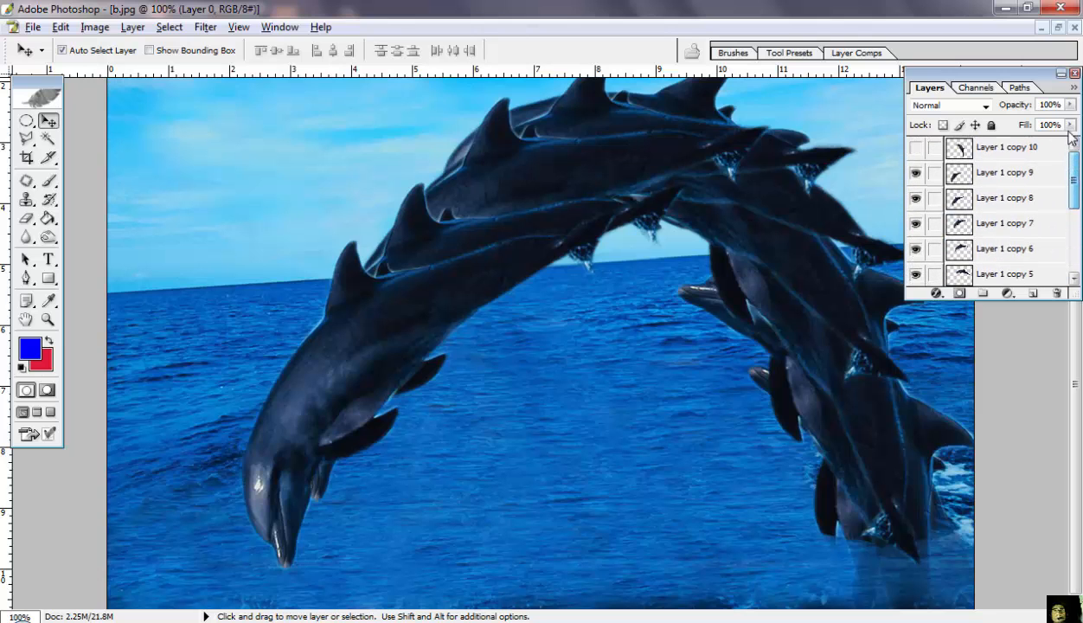
scroll(1051, 194, down, 3)
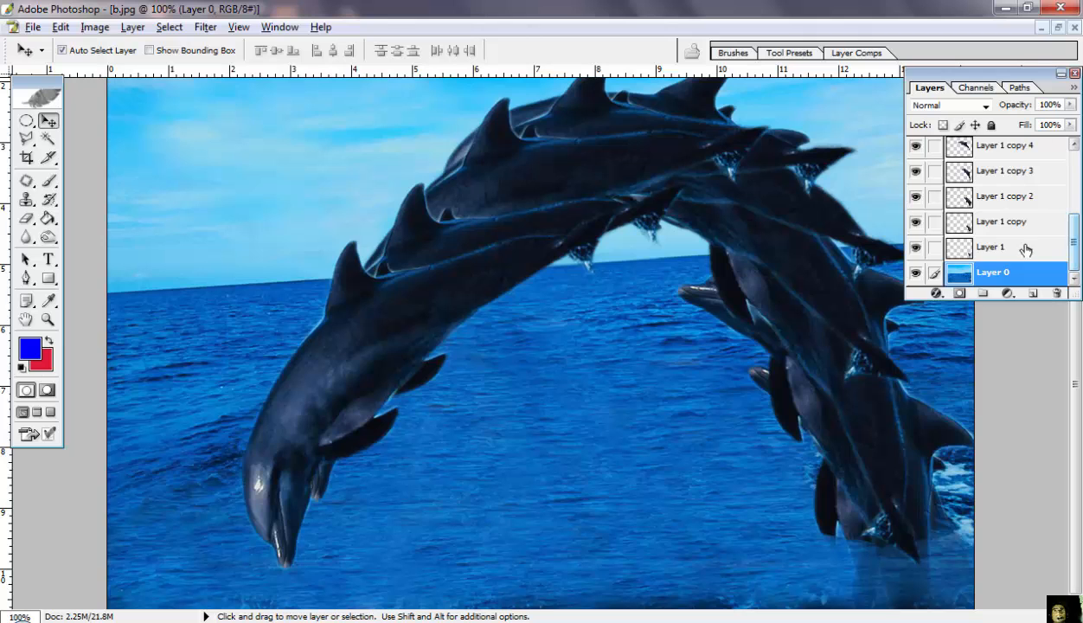
right_click(973, 270)
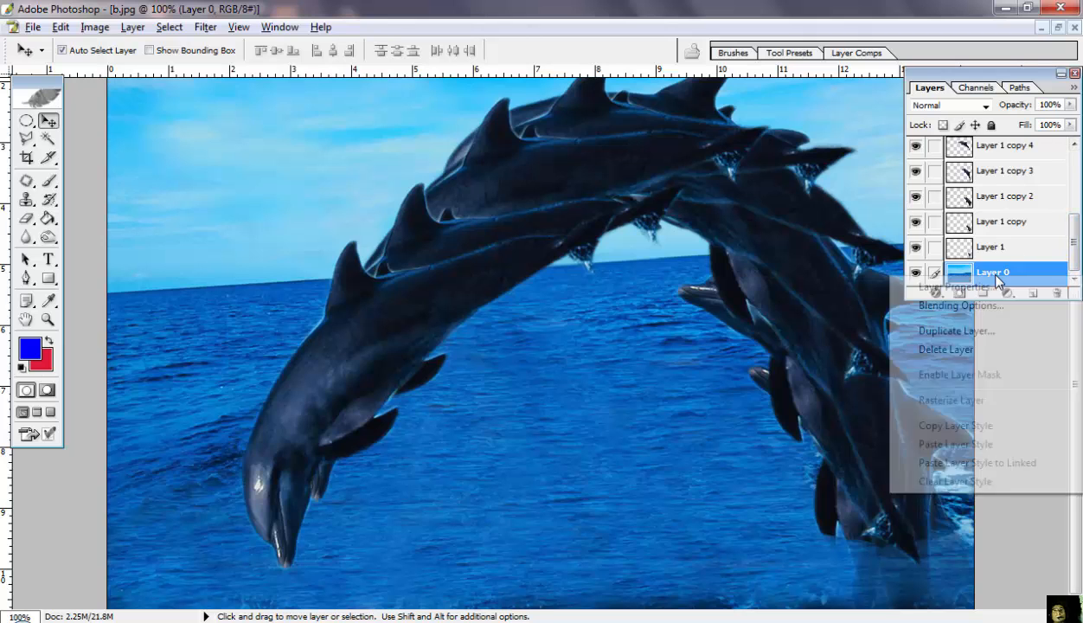
click(956, 331)
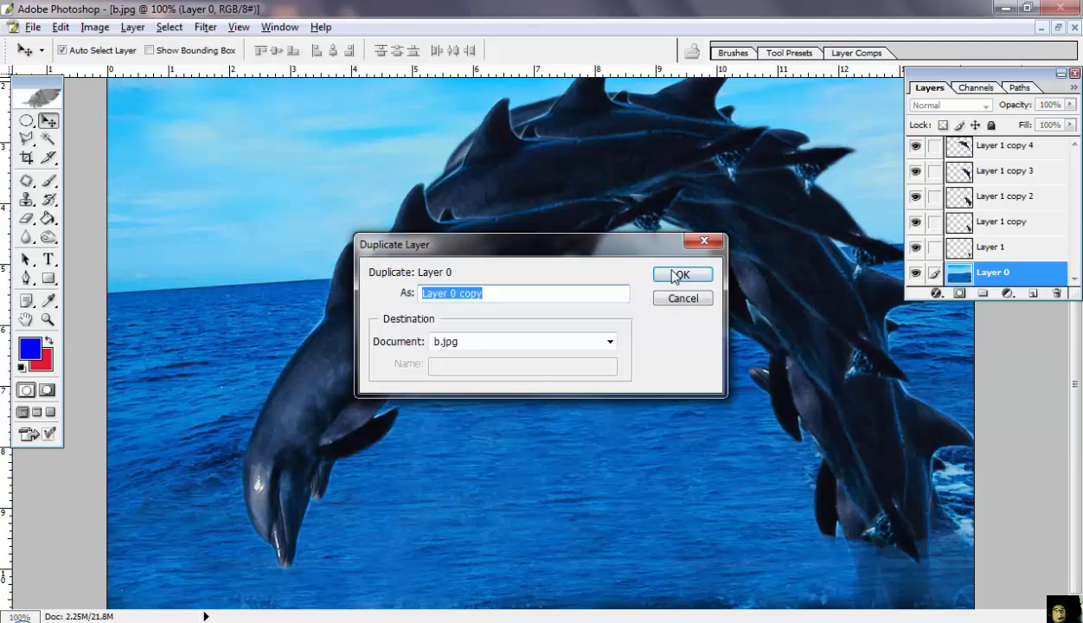
click(670, 270)
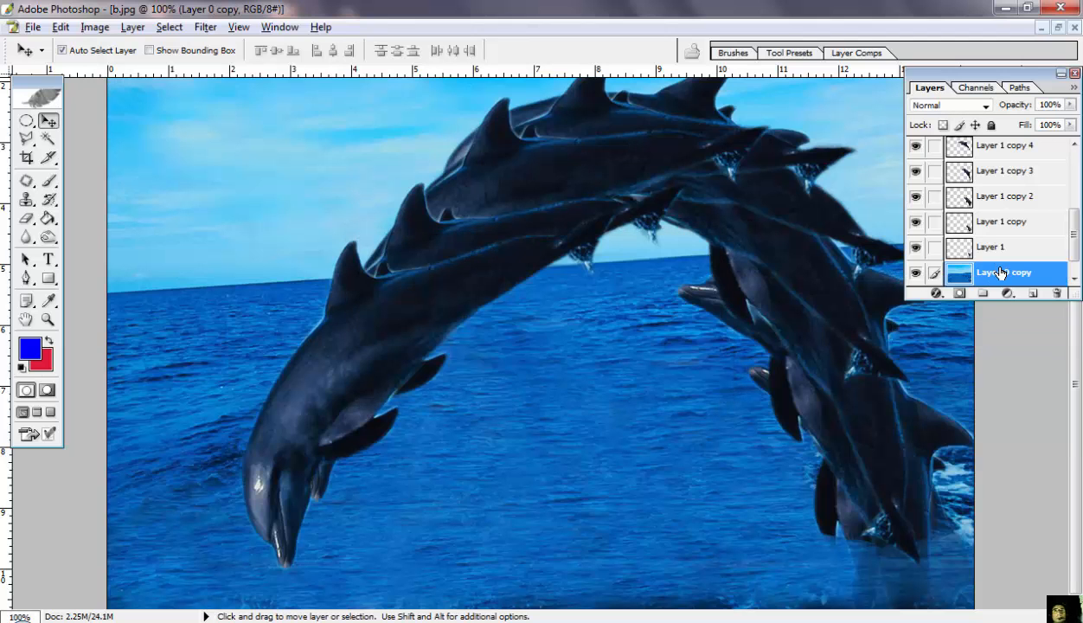
Step: Move Layer 0 copy up the stack above all the dolphin layers, including Layer 1 copy 10
drag(1001, 273, 1005, 255)
drag(1003, 175, 1006, 166)
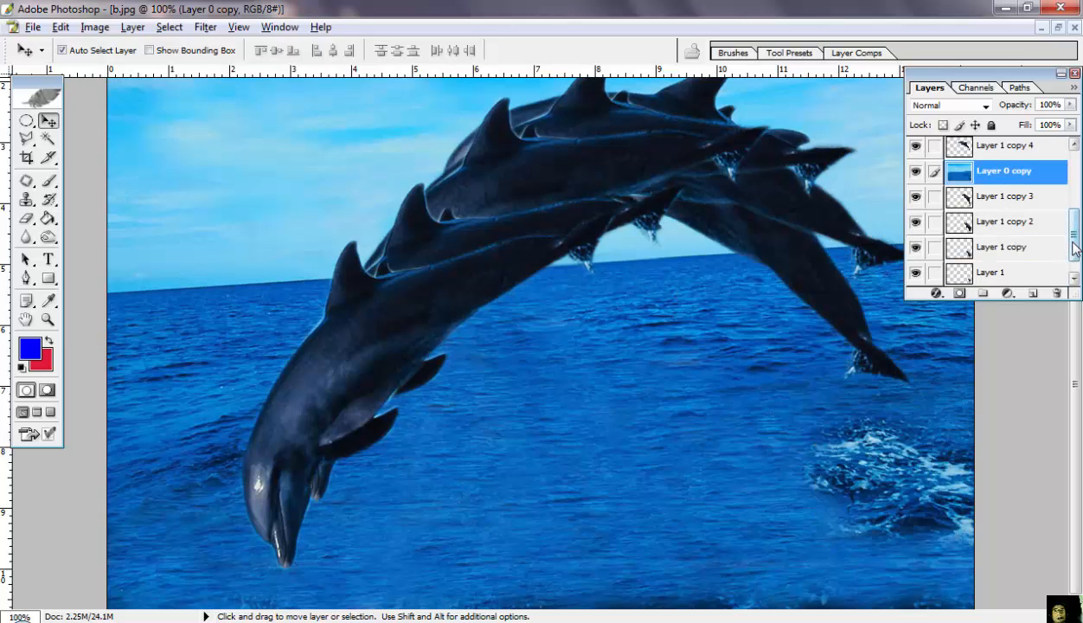
drag(1075, 245, 1075, 220)
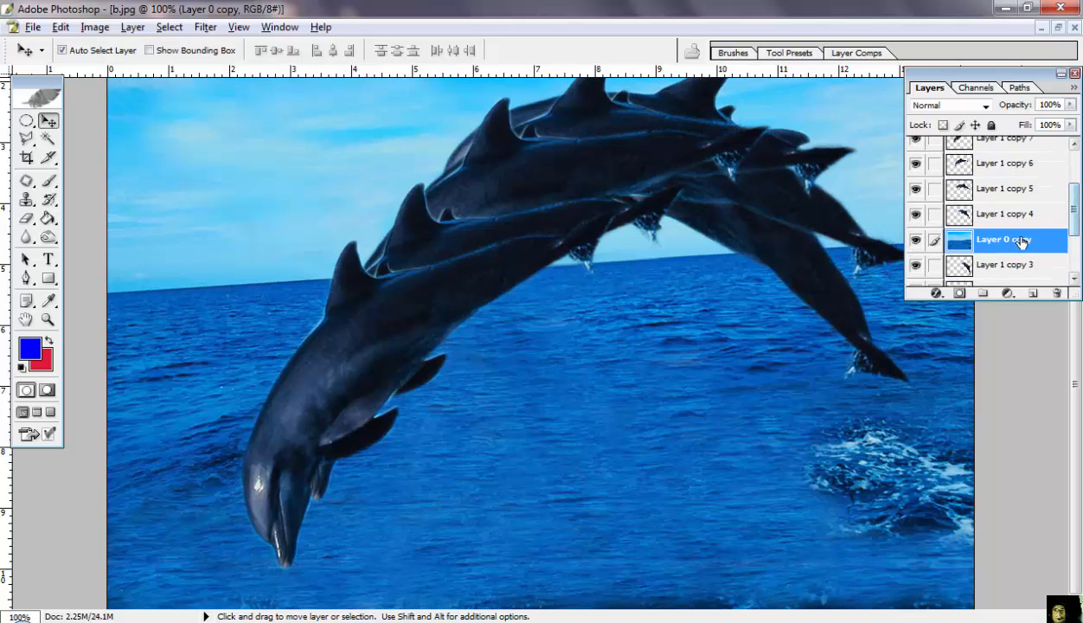
drag(1016, 247, 1008, 161)
drag(1072, 223, 1078, 178)
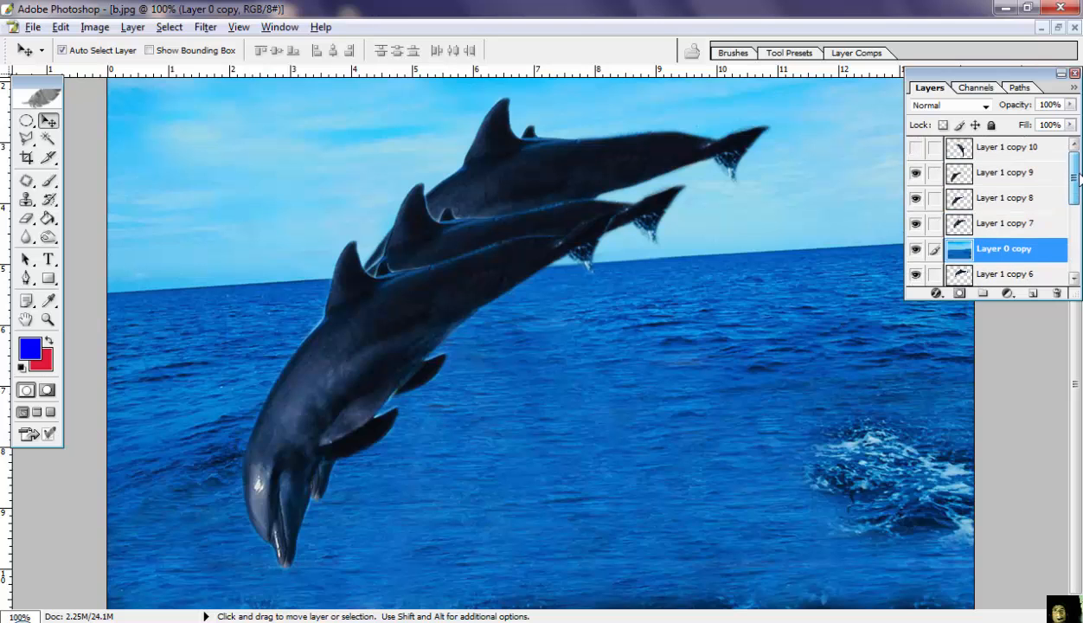
drag(999, 251, 1028, 146)
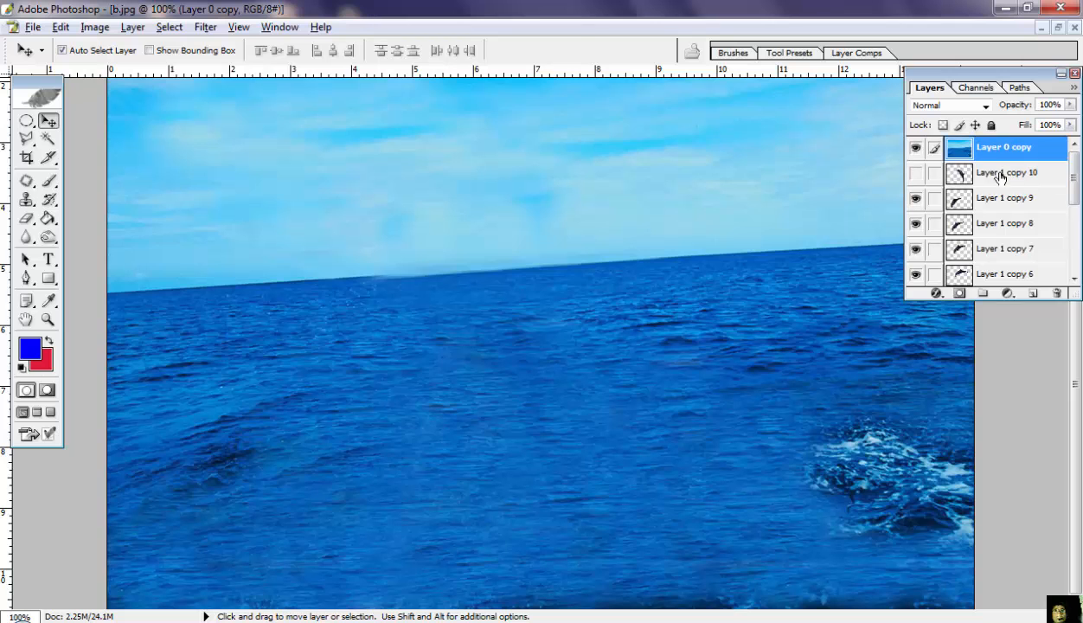
Step: Move Layer 1 copy 10 above Layer 0 copy and make both layers visible
click(917, 153)
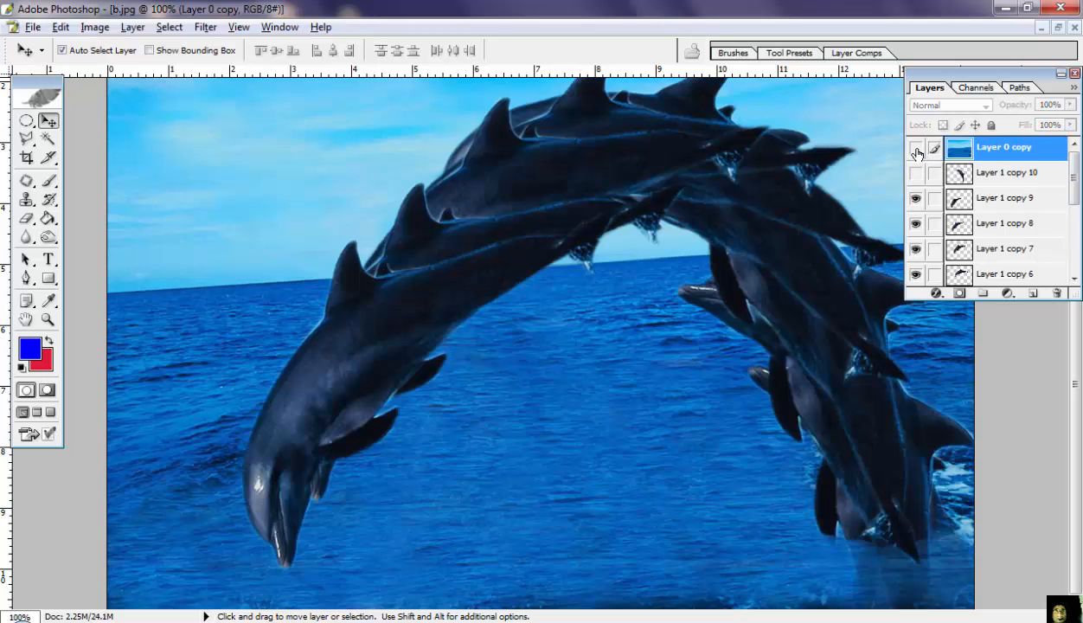
click(916, 173)
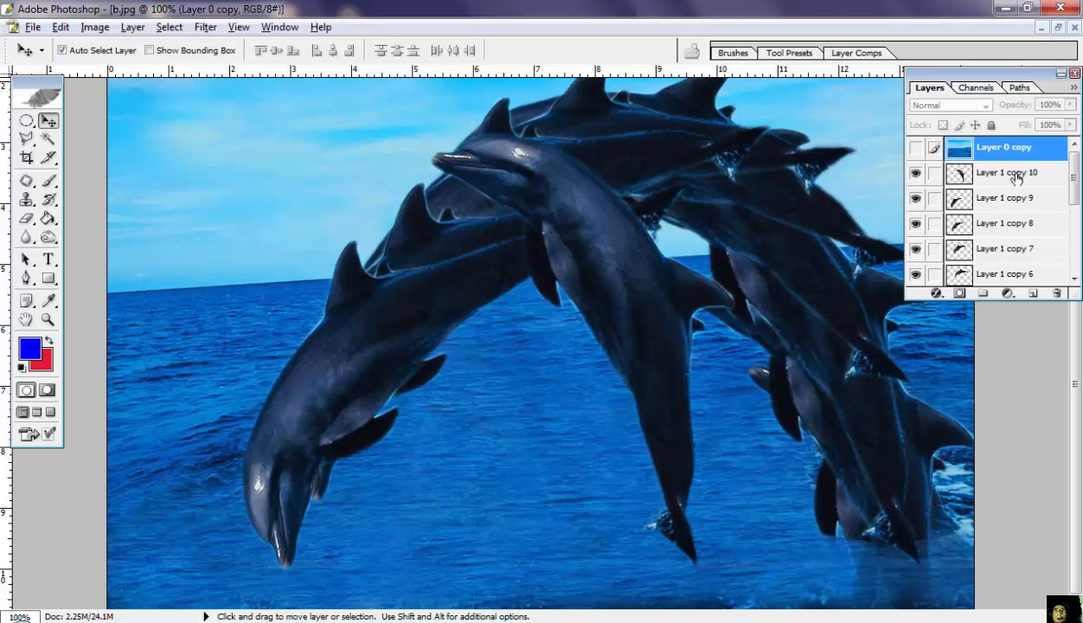
drag(1016, 177, 1018, 152)
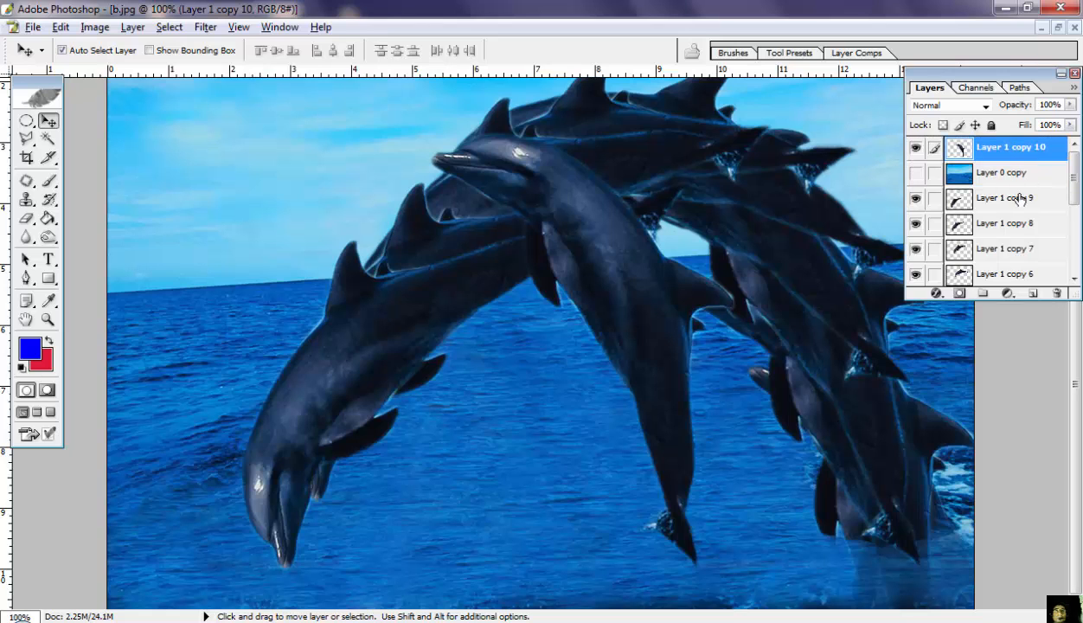
click(915, 174)
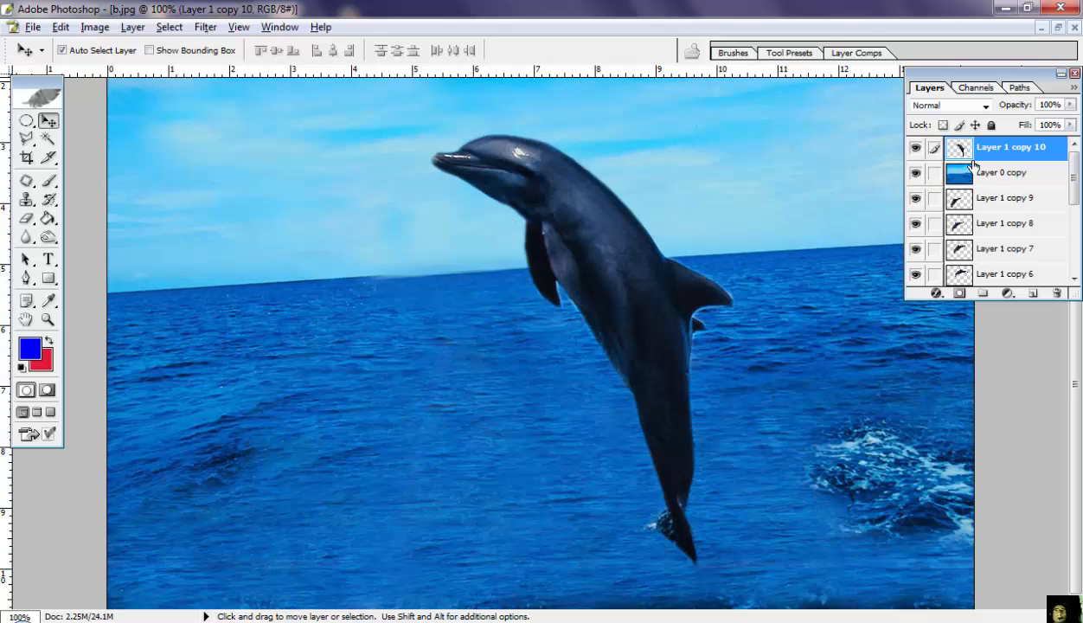
Step: On Layer 0 copy, clone foam from the existing splash onto the water at the image's lower left with the Clone Stamp at 50% opacity
click(1009, 179)
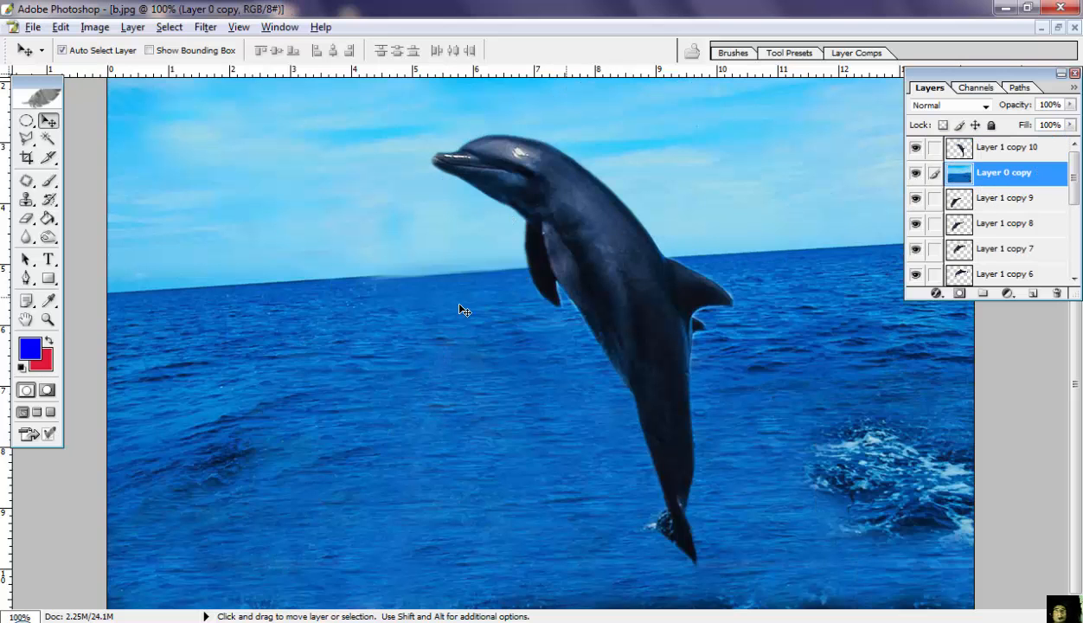
click(28, 200)
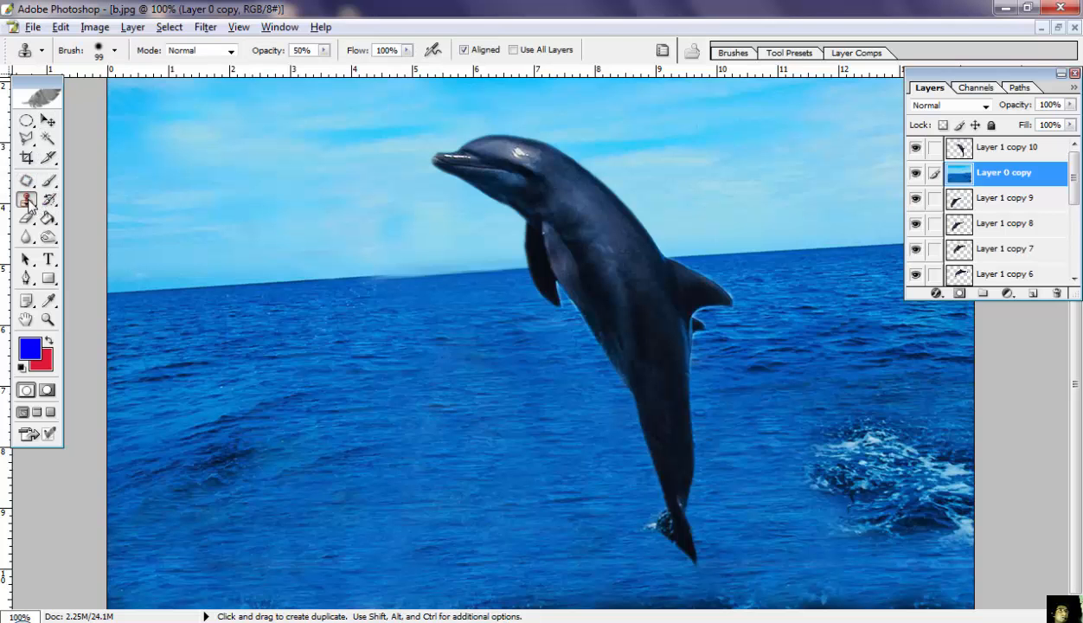
key(alt)
alt+click(887, 470)
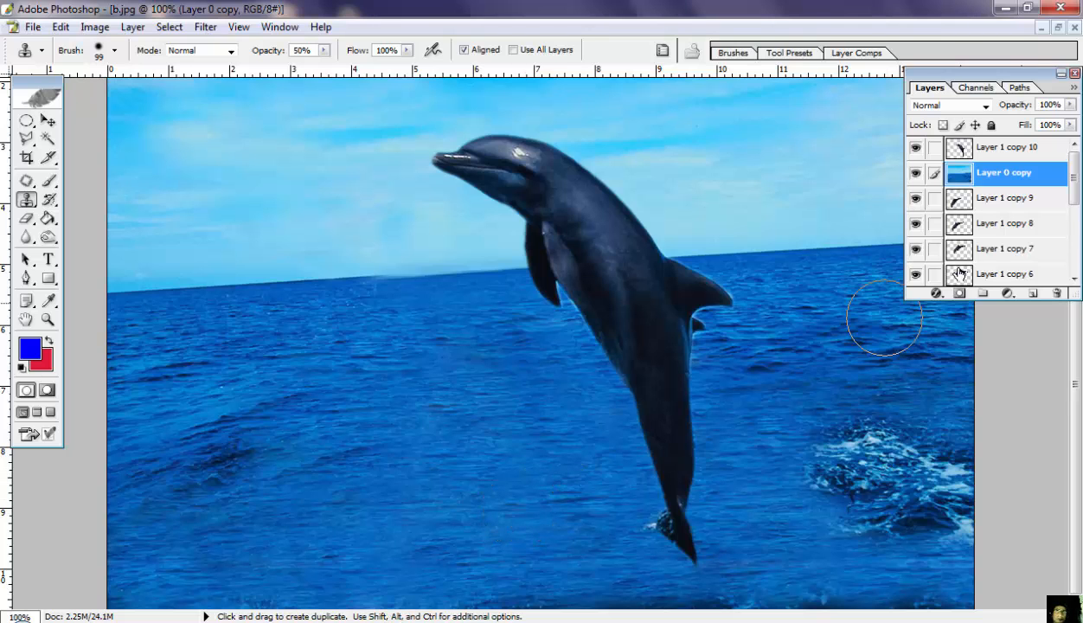
click(915, 174)
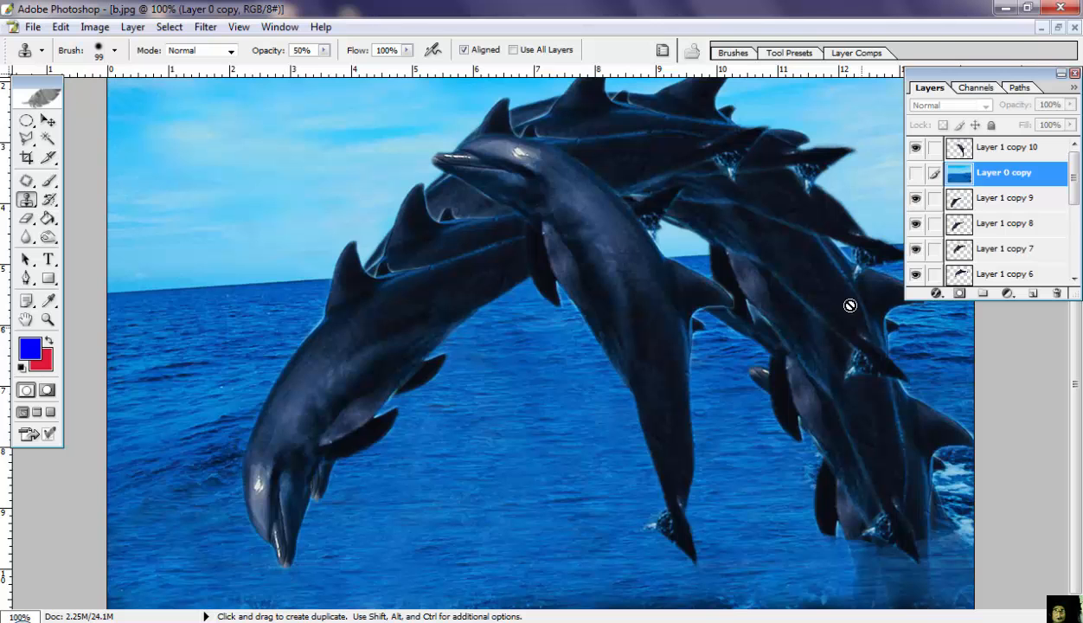
click(915, 174)
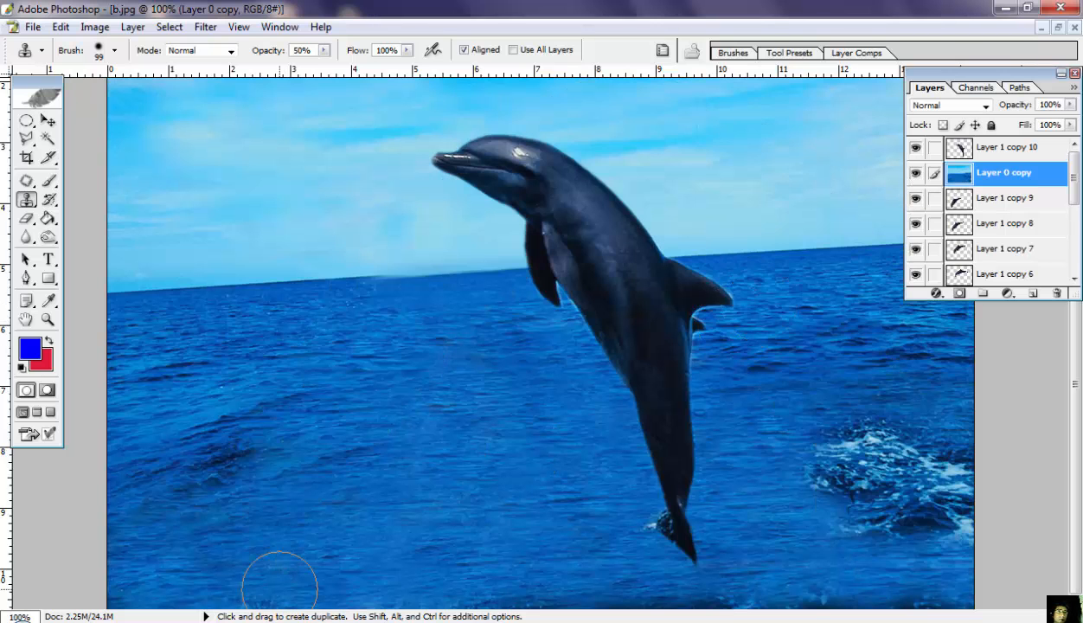
alt+click(887, 488)
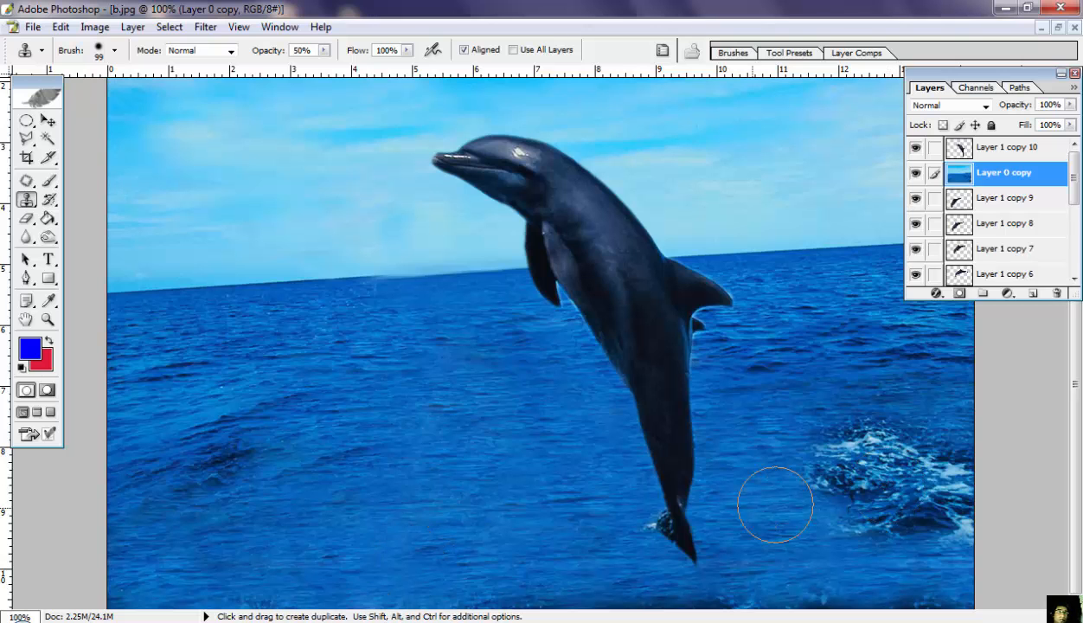
mouse_move(354, 572)
mouse_down()
mouse_move(289, 578)
mouse_move(278, 567)
mouse_move(300, 571)
mouse_move(290, 570)
mouse_up()
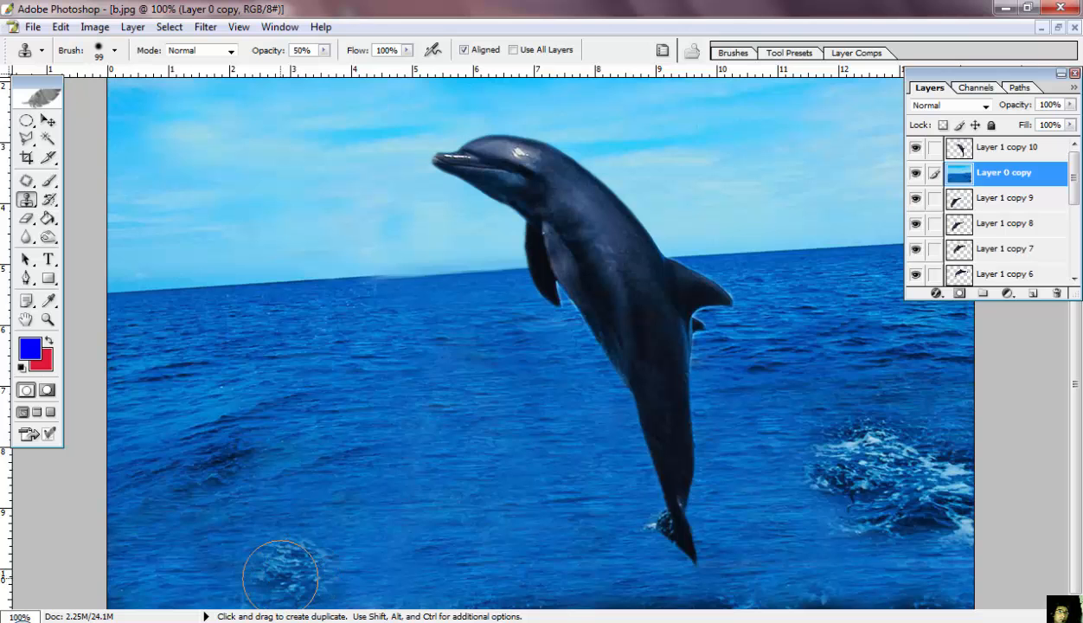
alt+click(850, 502)
mouse_move(301, 569)
mouse_down()
mouse_move(319, 578)
mouse_move(289, 560)
mouse_move(309, 568)
mouse_up()
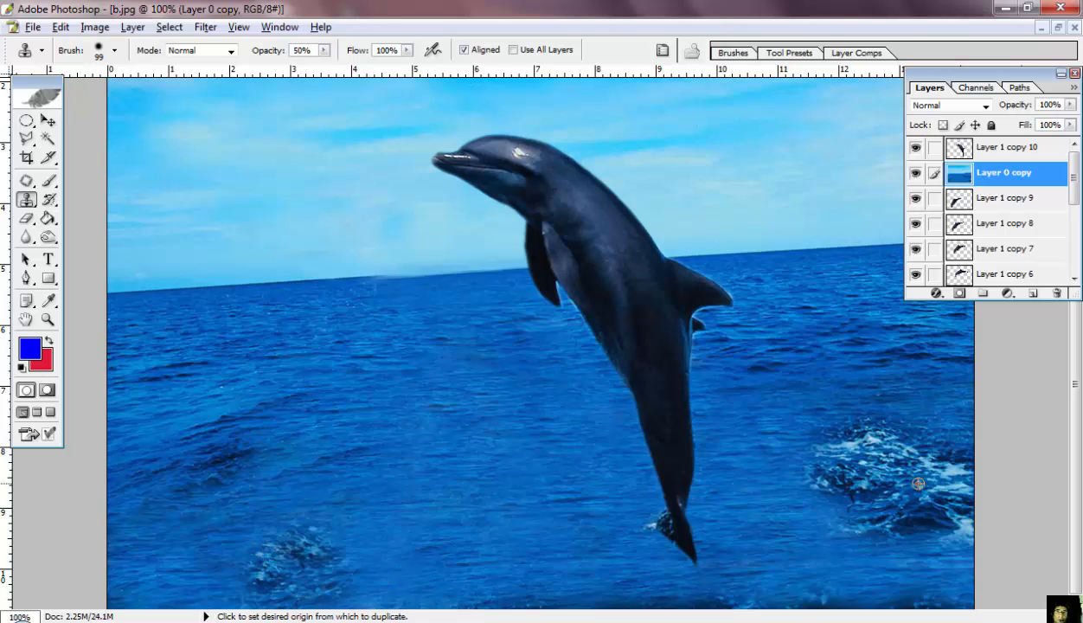
alt+click(944, 481)
click(245, 587)
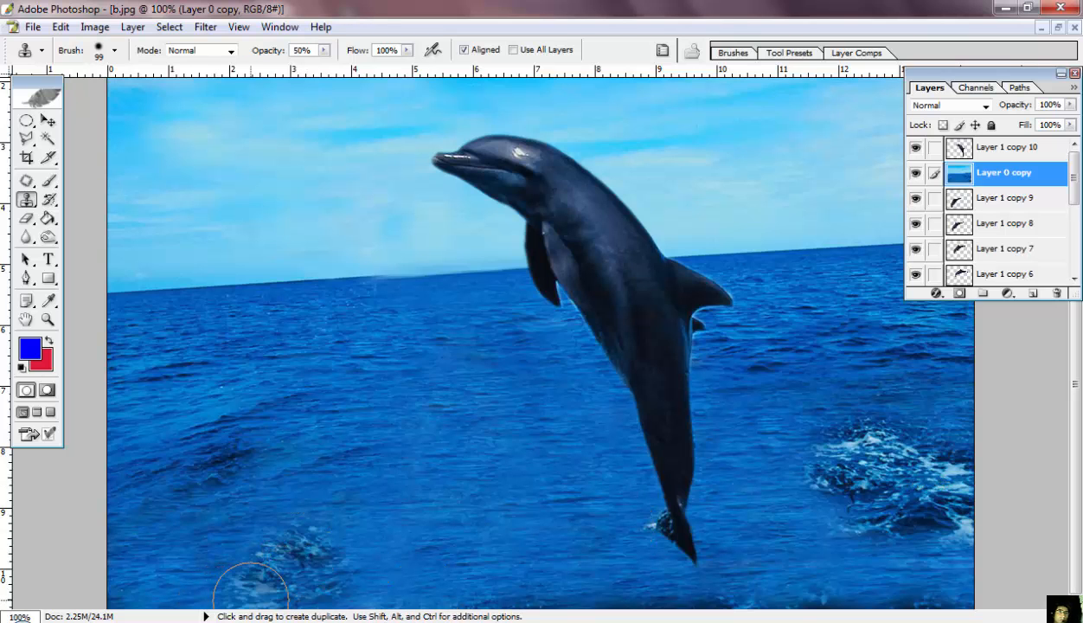
alt+click(887, 472)
click(313, 578)
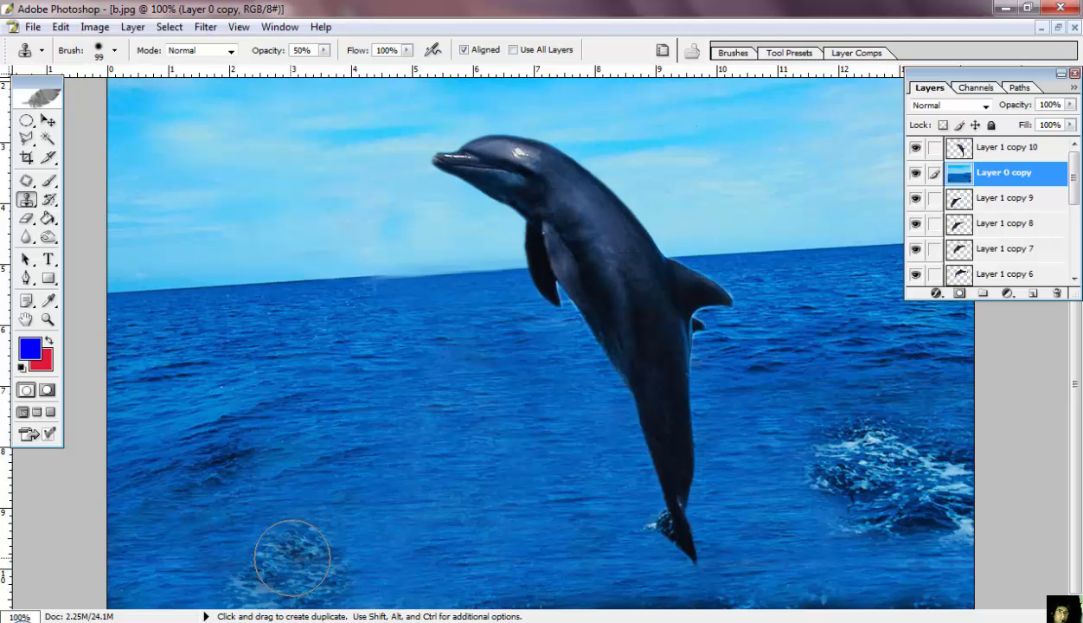
alt+click(883, 459)
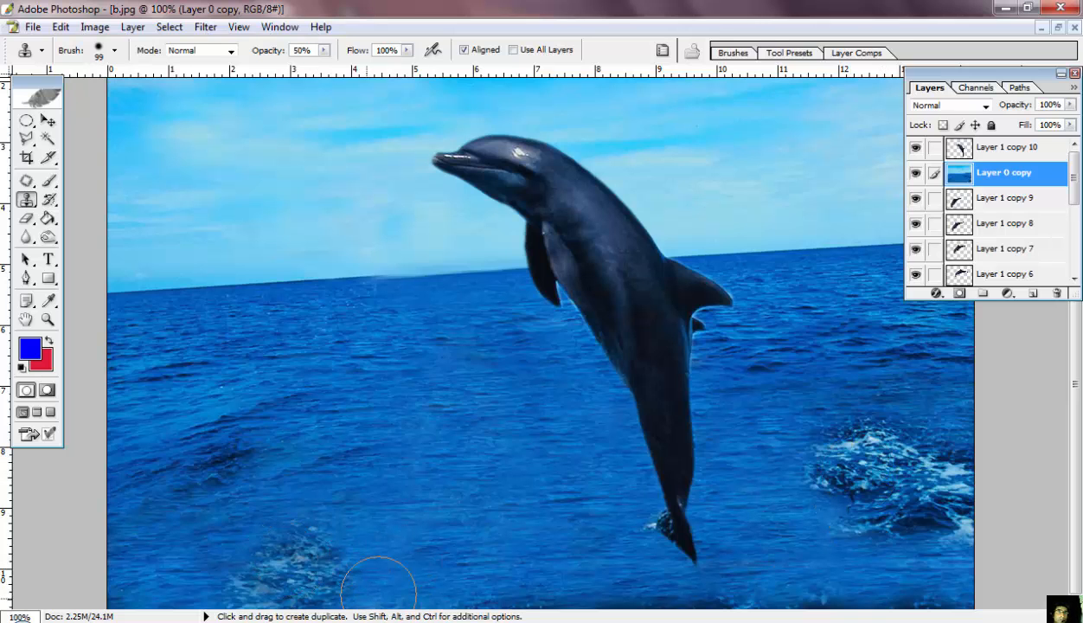
mouse_move(318, 572)
mouse_down()
mouse_move(282, 562)
mouse_move(332, 547)
mouse_move(290, 555)
mouse_up()
alt+click(880, 456)
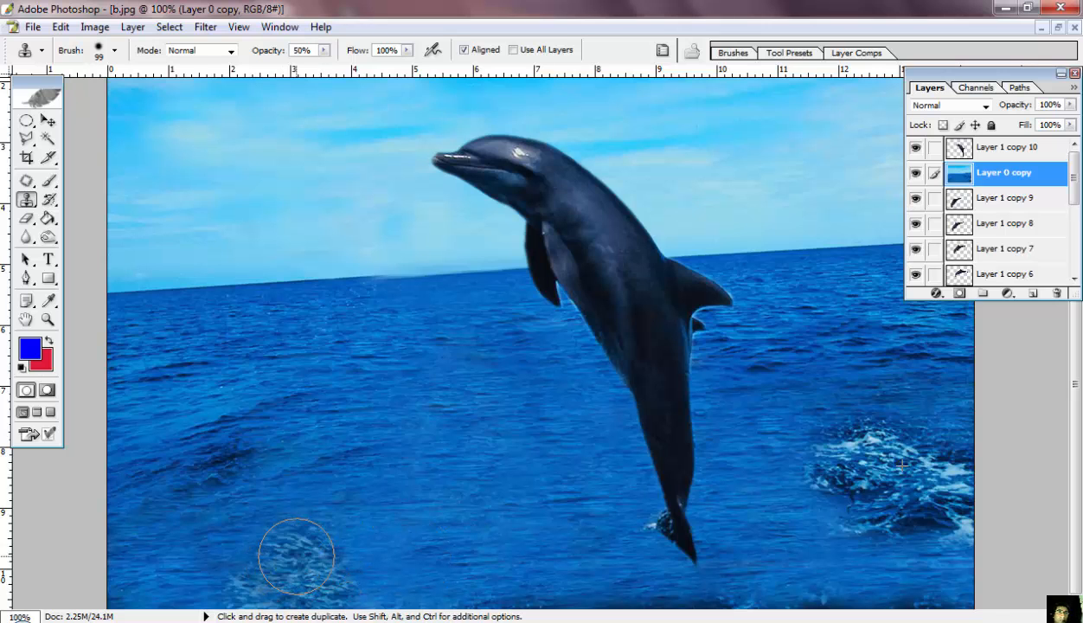
alt+click(917, 470)
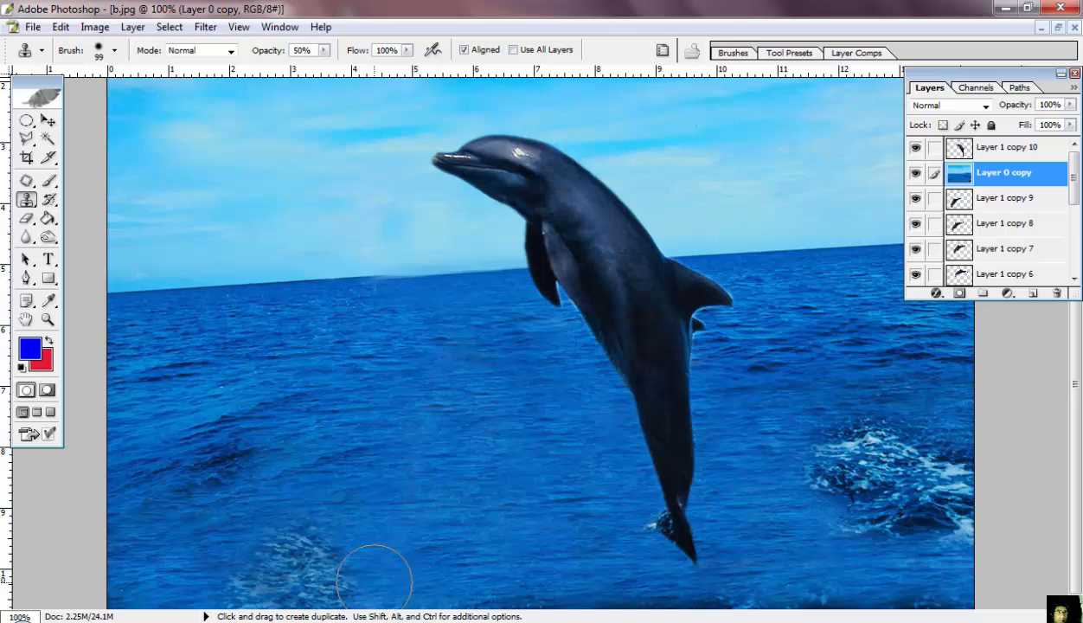
click(270, 561)
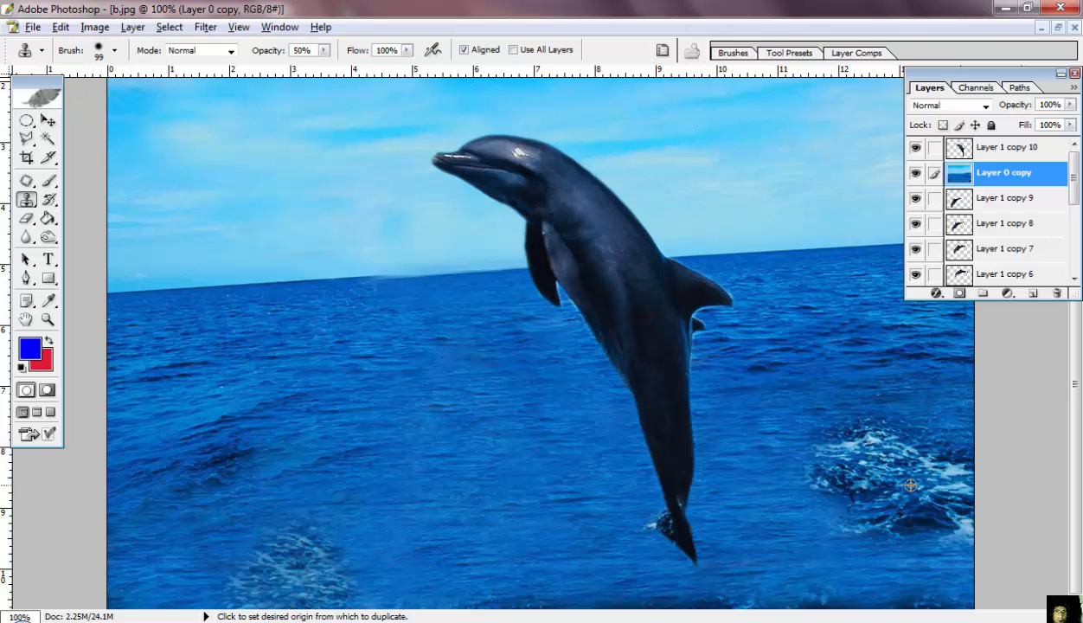
alt+click(934, 498)
click(329, 583)
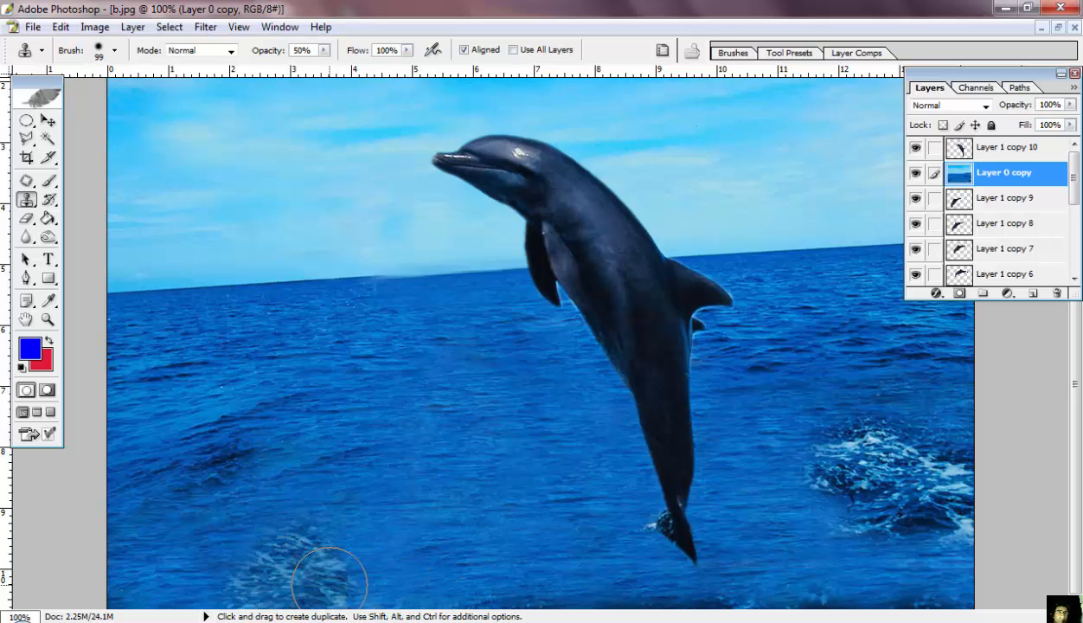
mouse_move(329, 578)
mouse_down()
mouse_move(264, 576)
mouse_move(293, 578)
mouse_move(308, 561)
mouse_move(359, 569)
mouse_move(344, 558)
mouse_move(346, 537)
mouse_move(353, 550)
mouse_move(279, 572)
mouse_up()
alt+click(895, 488)
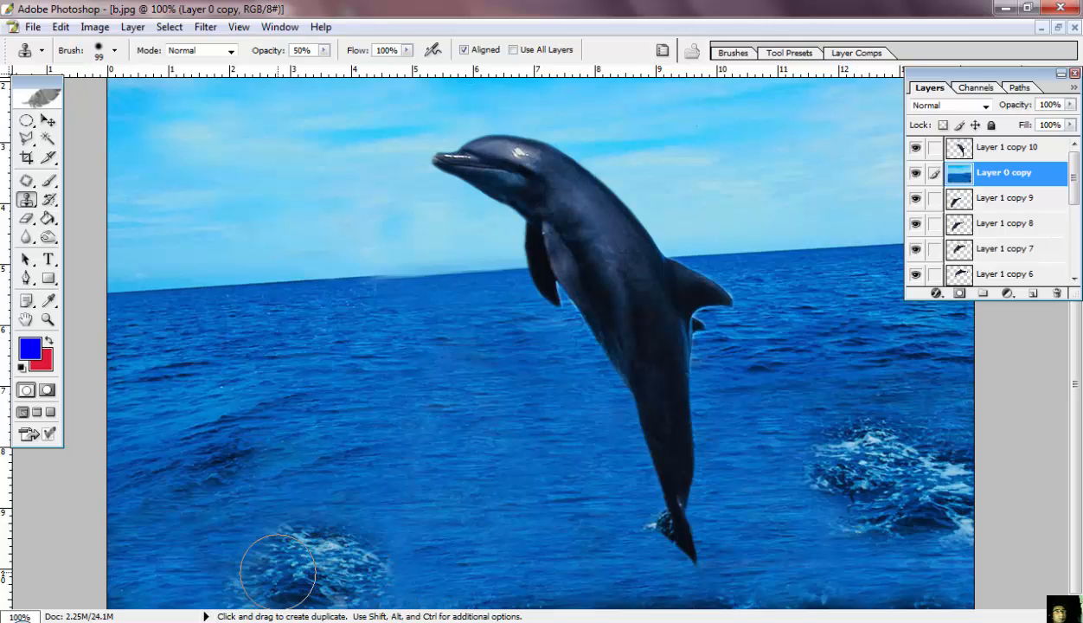
alt+click(856, 459)
mouse_move(173, 548)
mouse_down()
mouse_move(279, 584)
mouse_move(267, 583)
mouse_move(299, 564)
mouse_move(328, 577)
mouse_move(392, 551)
mouse_move(295, 555)
mouse_up()
alt+click(877, 487)
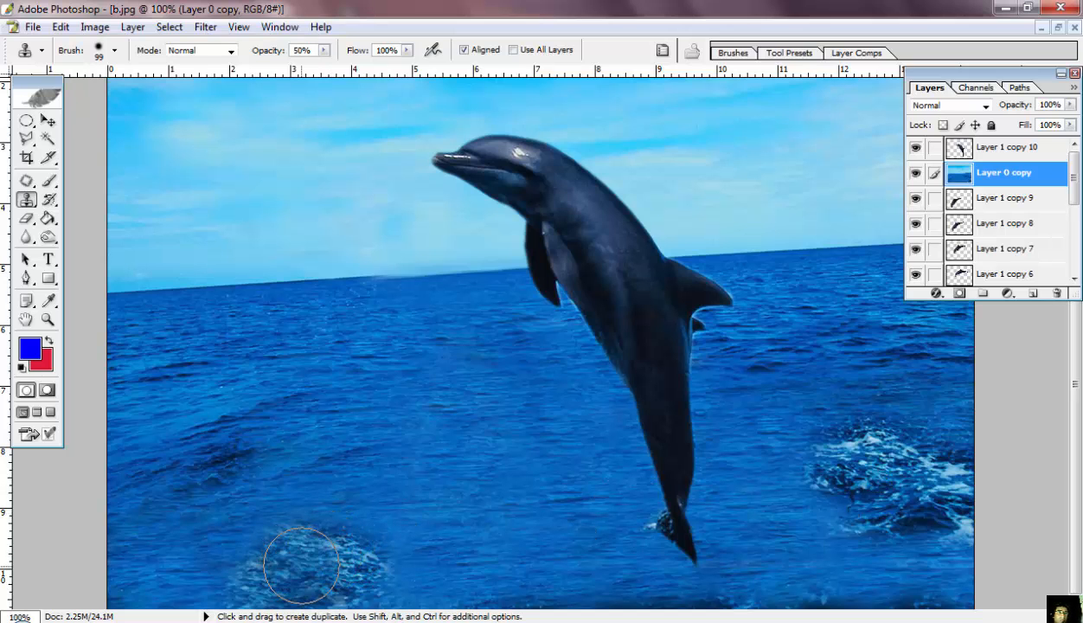
drag(302, 565, 284, 567)
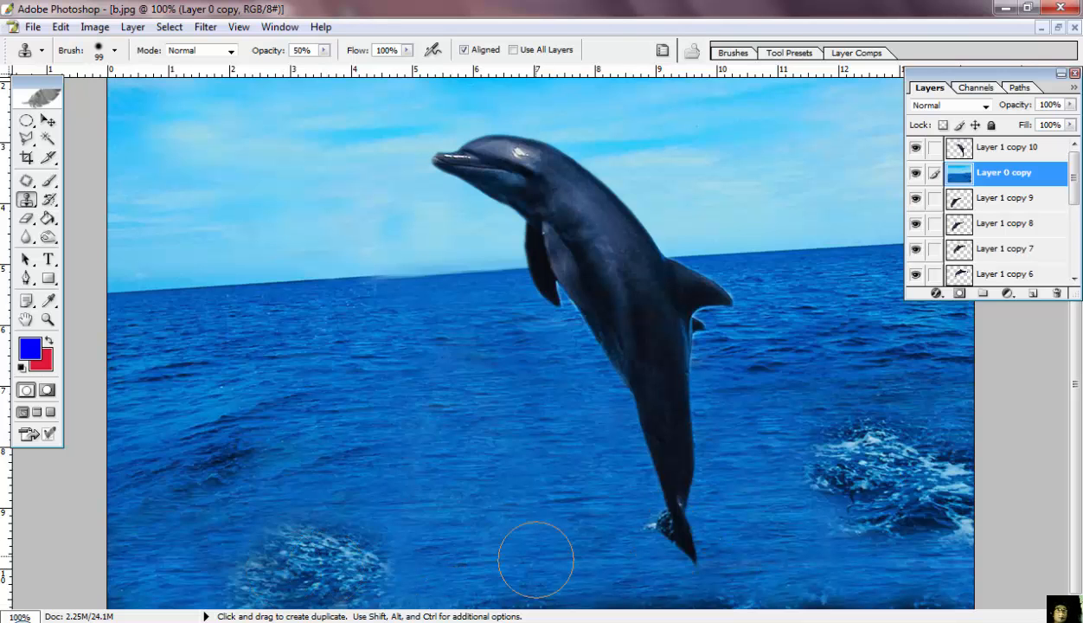
Step: With Layer 0 copy temporarily hidden, rotate the Layer 1 copy 10 dolphin about -119.5° and place it head-down slightly past Layer 1 copy 9
click(915, 173)
key(v)
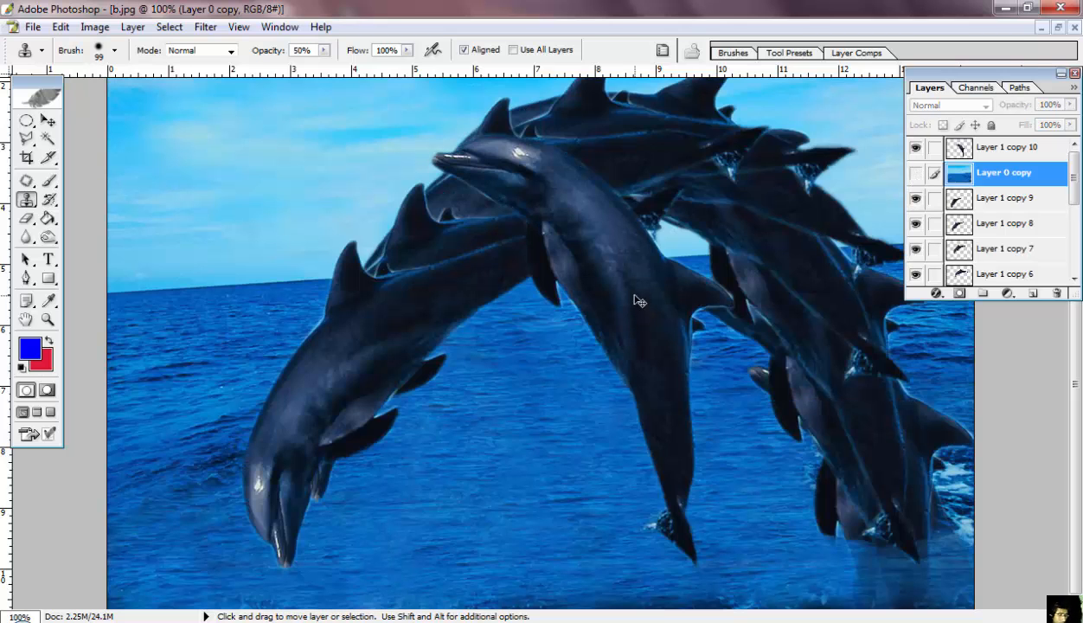
click(48, 121)
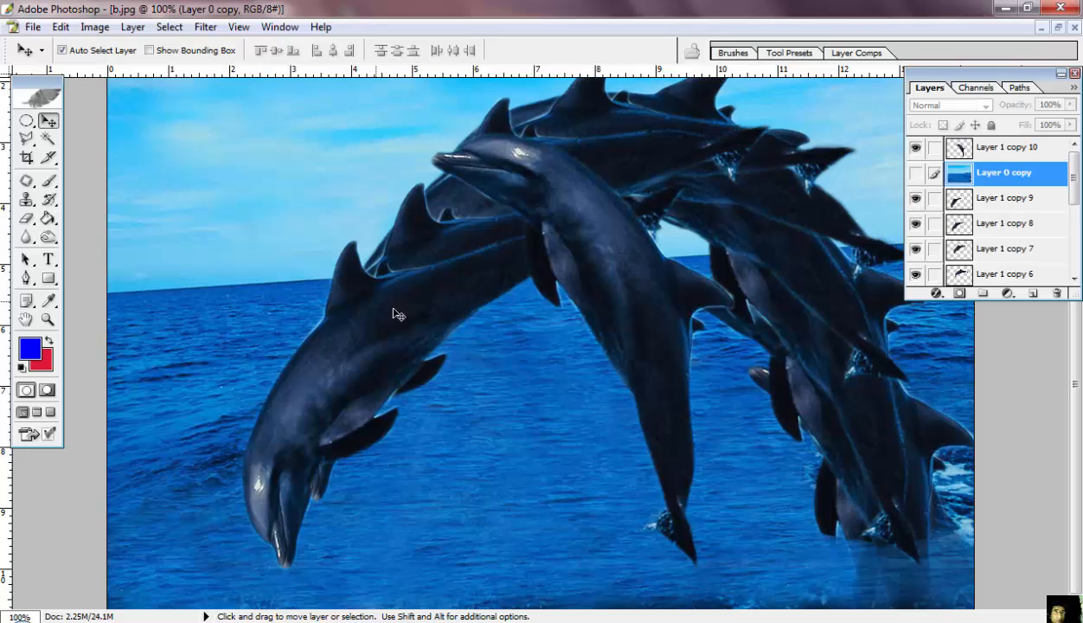
click(602, 289)
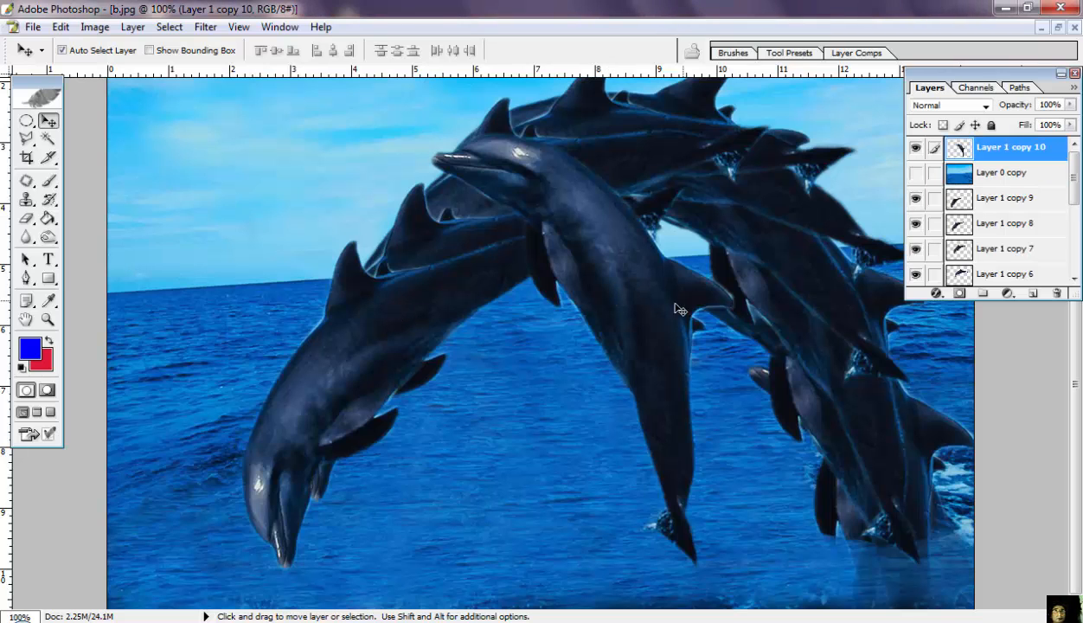
key(ctrl+t)
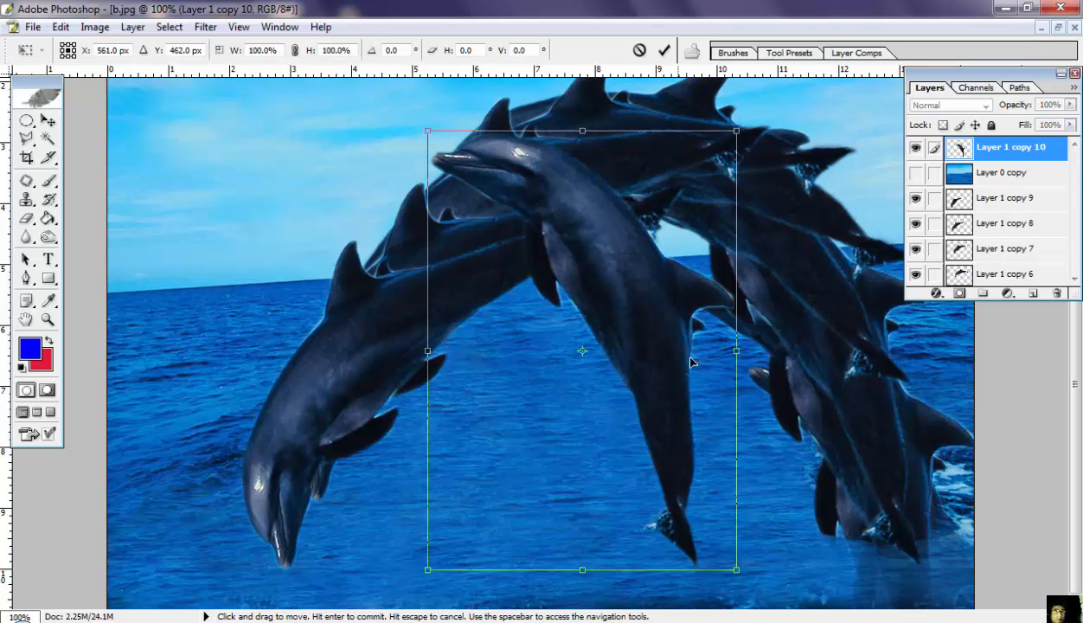
drag(749, 579, 683, 197)
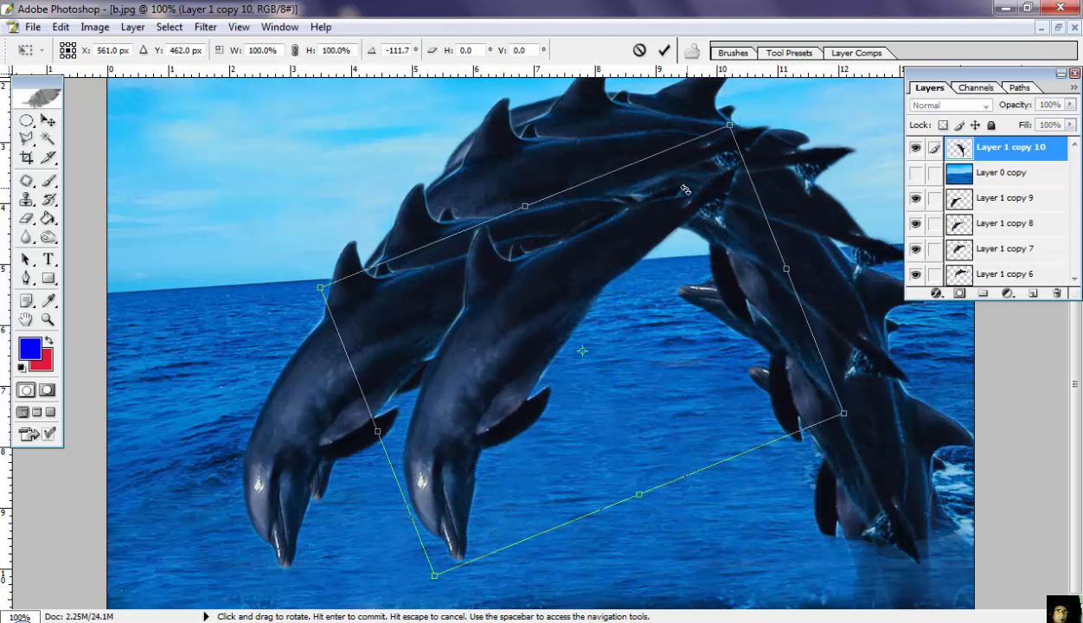
drag(553, 283, 394, 318)
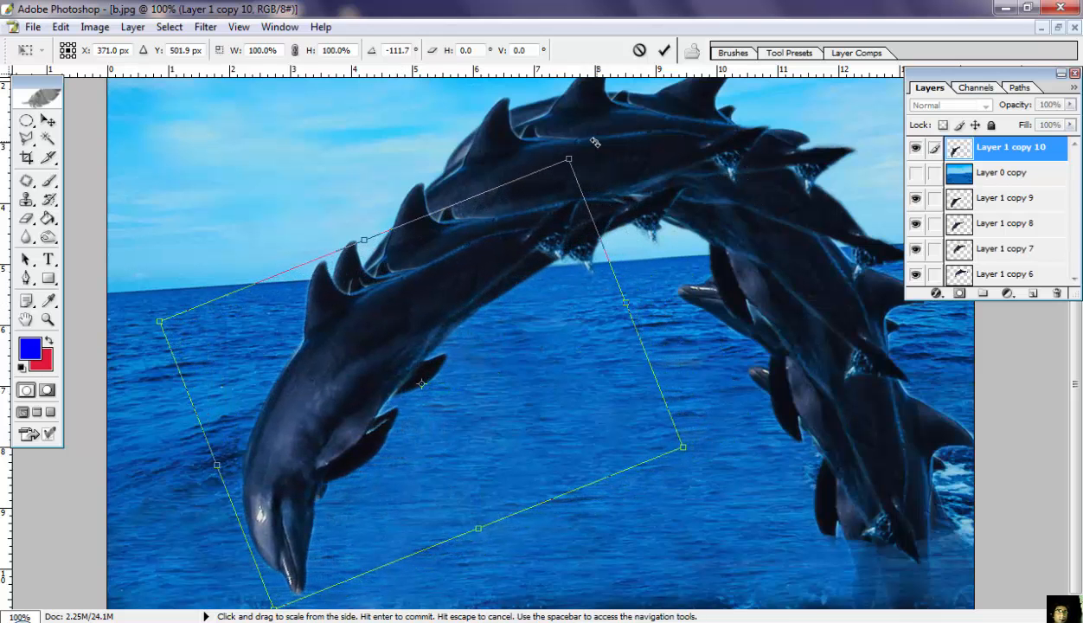
drag(584, 149, 555, 124)
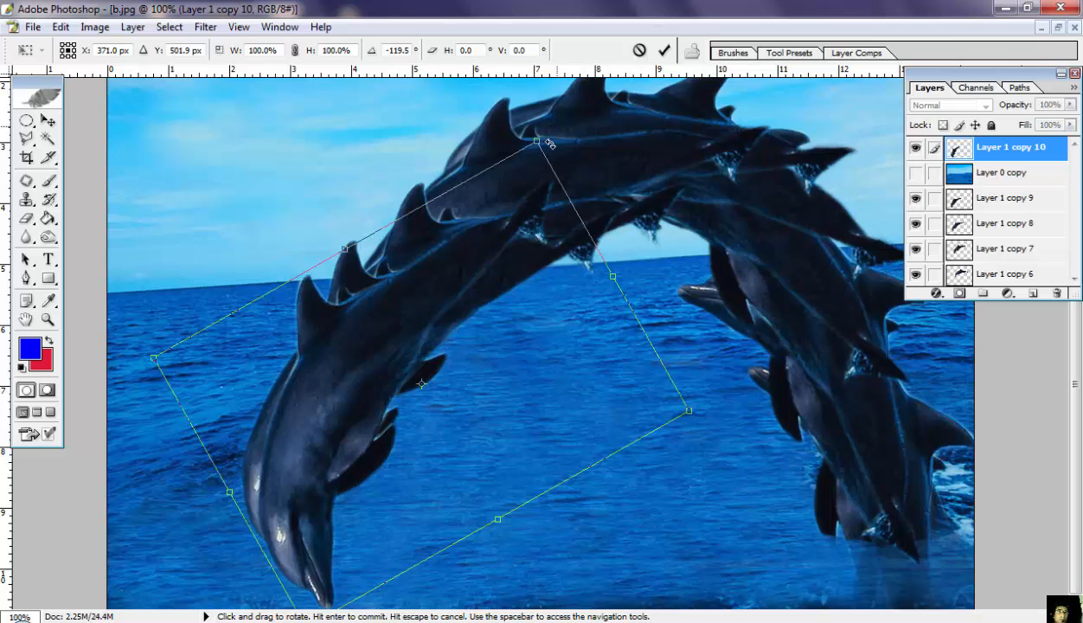
drag(467, 264, 448, 246)
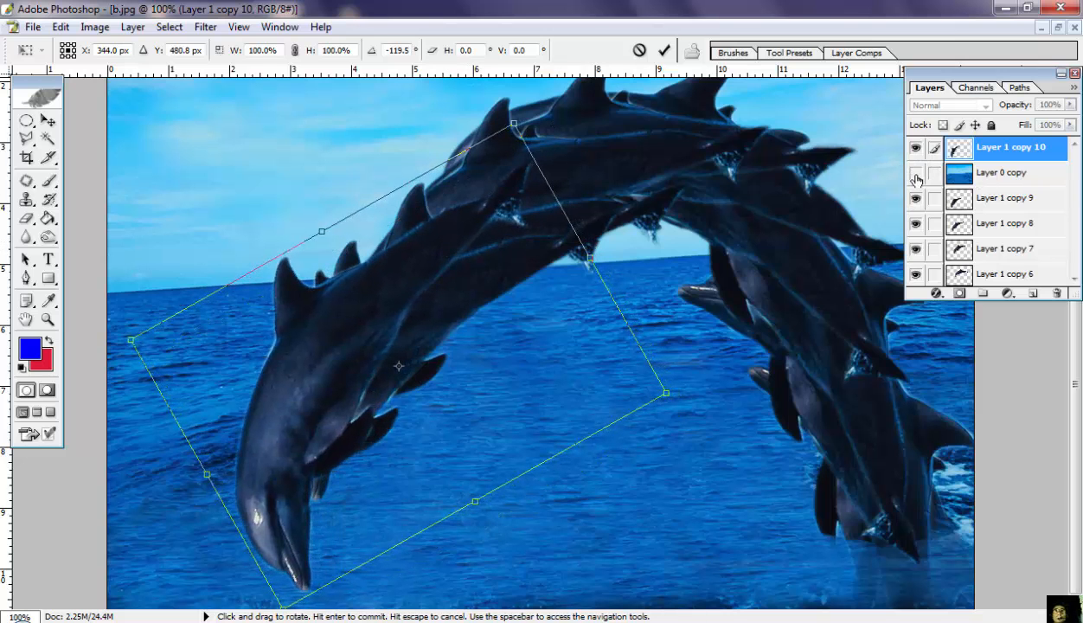
click(664, 50)
click(915, 174)
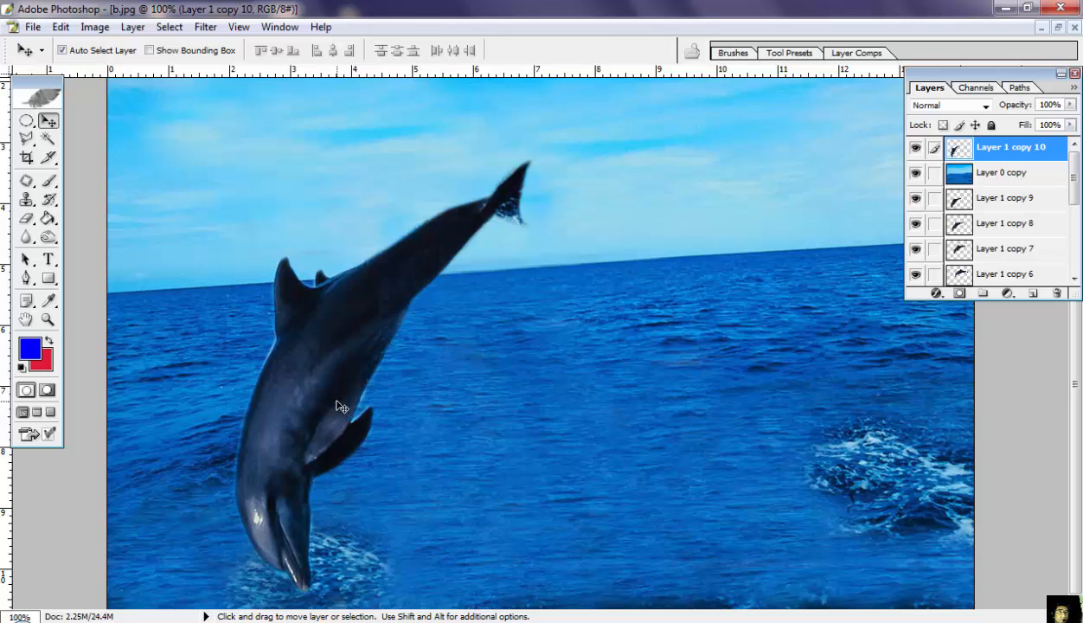
Step: Rotate the Layer 1 copy 10 dolphin another -5.6° or so for a steeper dive into the new splash
key(ctrl+t)
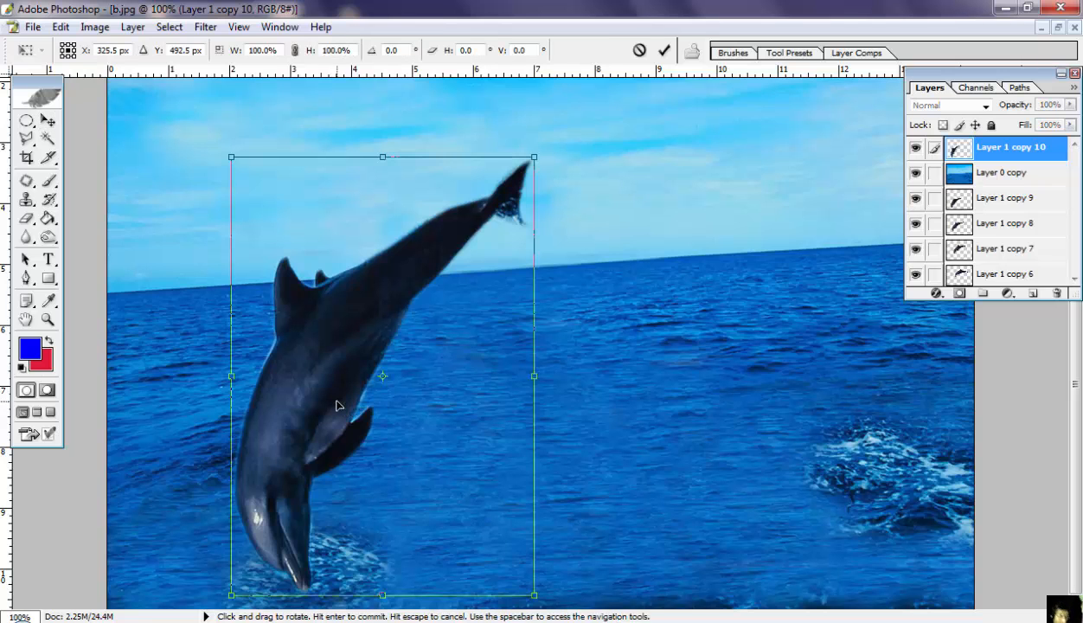
drag(554, 152, 534, 134)
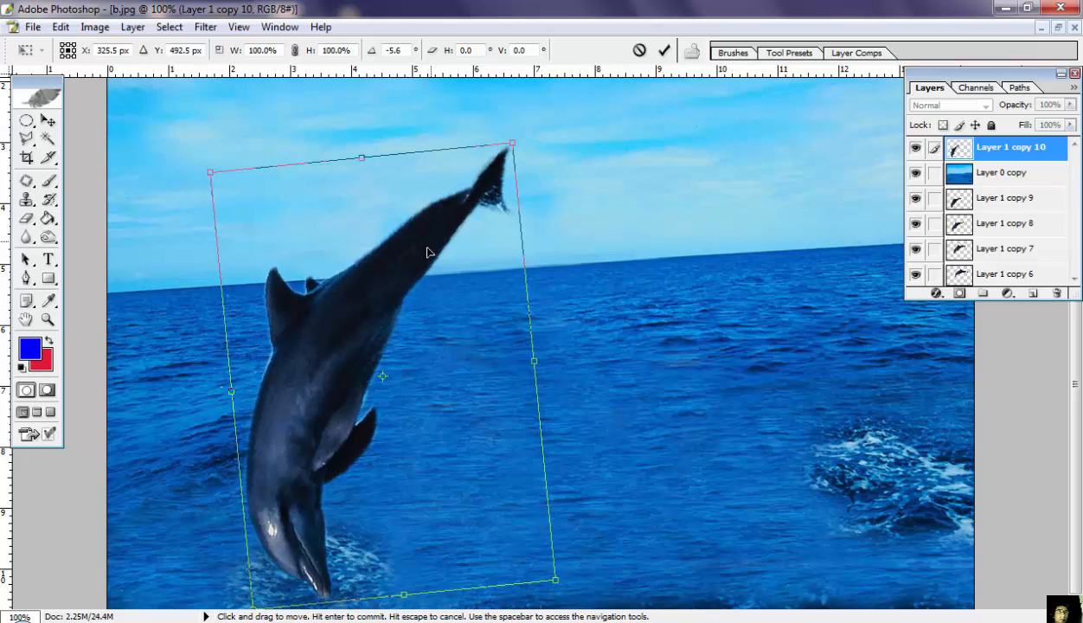
click(665, 50)
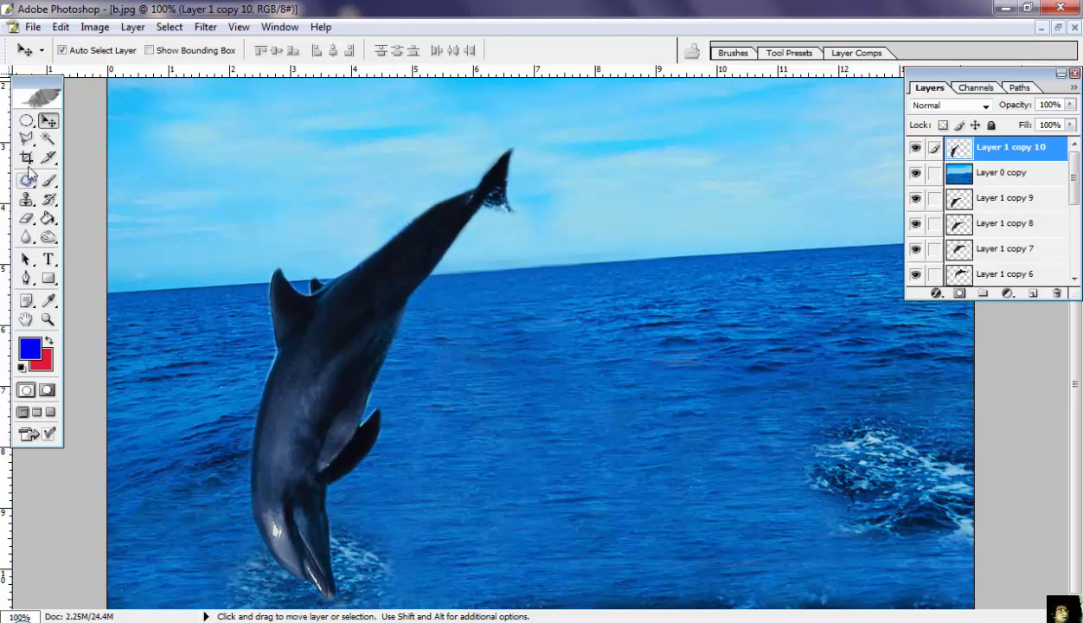
Step: Erase the dolphin's snout where it enters the splash on Layer 1 copy 10, using the Eraser at 54% opacity
click(26, 219)
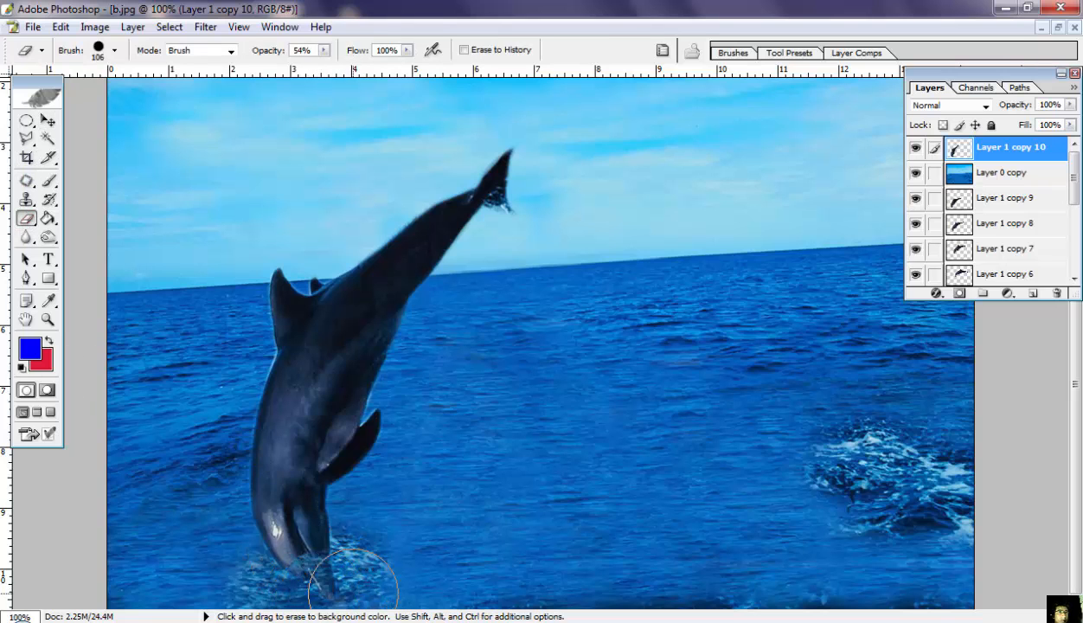
mouse_move(351, 593)
mouse_down()
mouse_move(350, 564)
mouse_move(385, 597)
mouse_up()
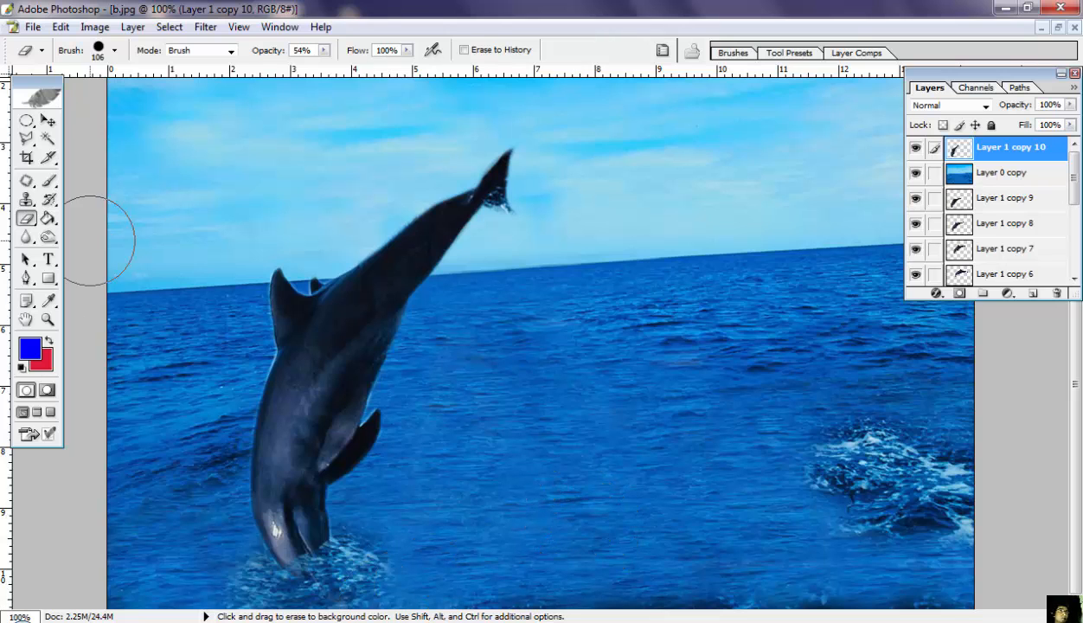
click(45, 123)
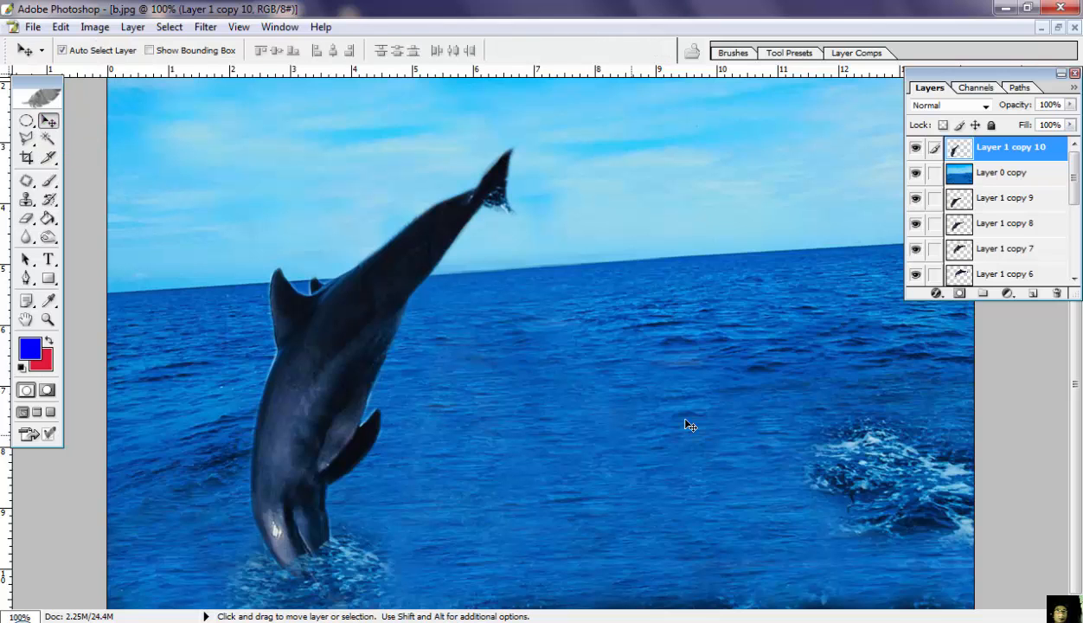
Step: Duplicate Layer 1 copy 10, rotate the duplicate dolphin about -5.5° and lower it about 47 px into the splash
right_click(1014, 157)
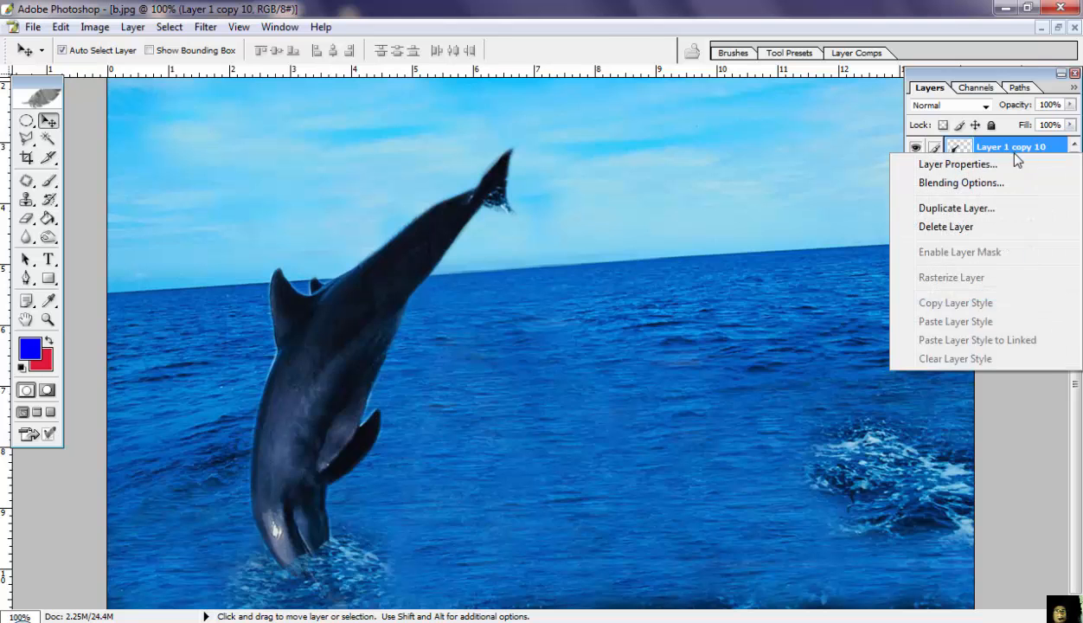
click(945, 209)
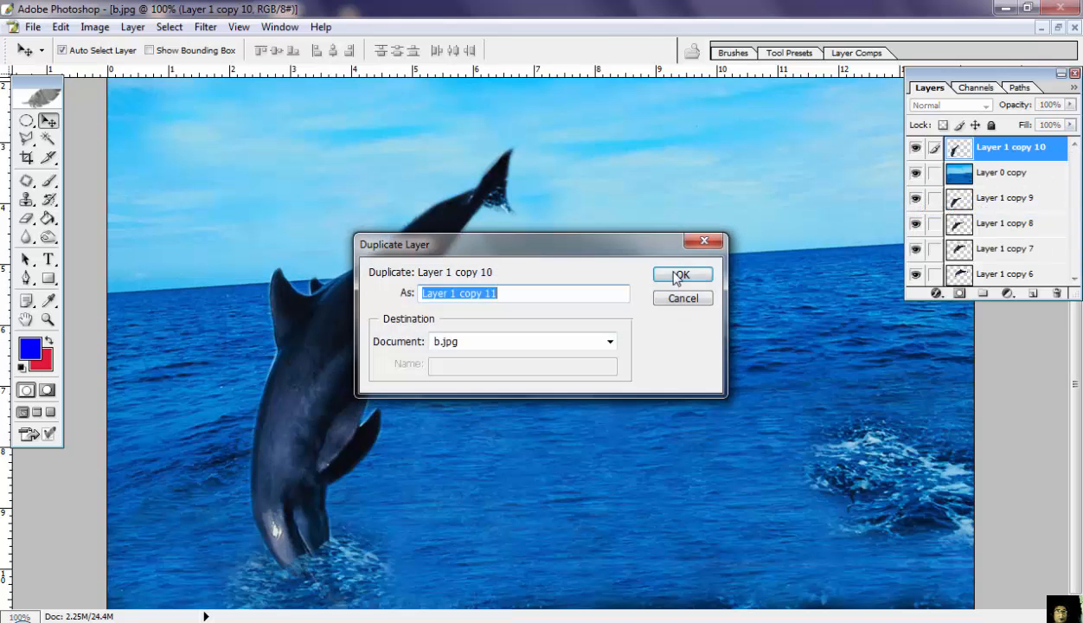
click(678, 275)
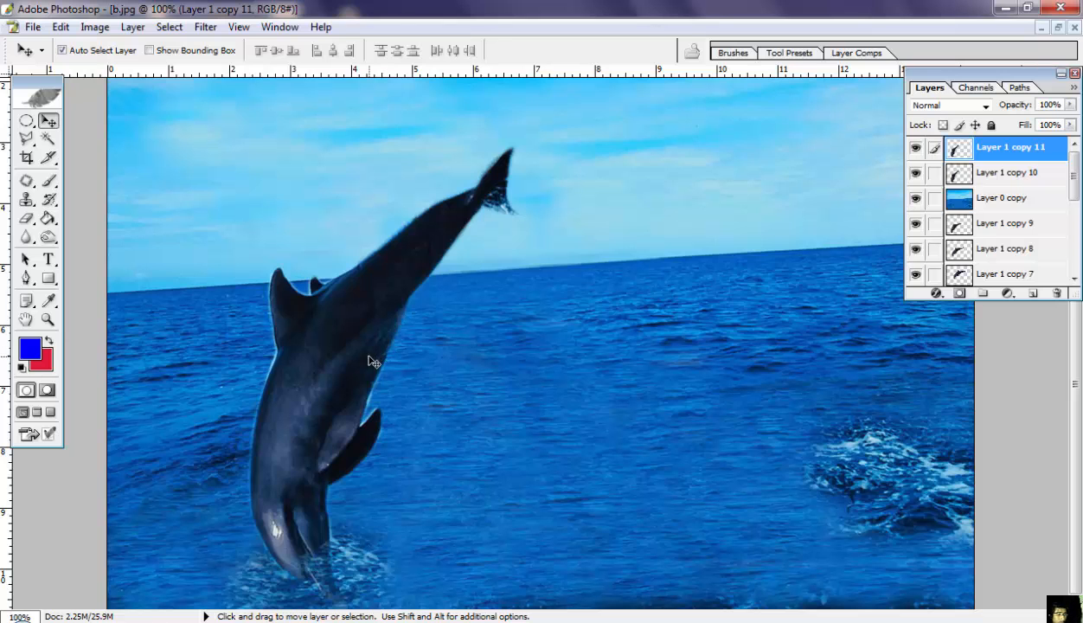
key(ctrl+t)
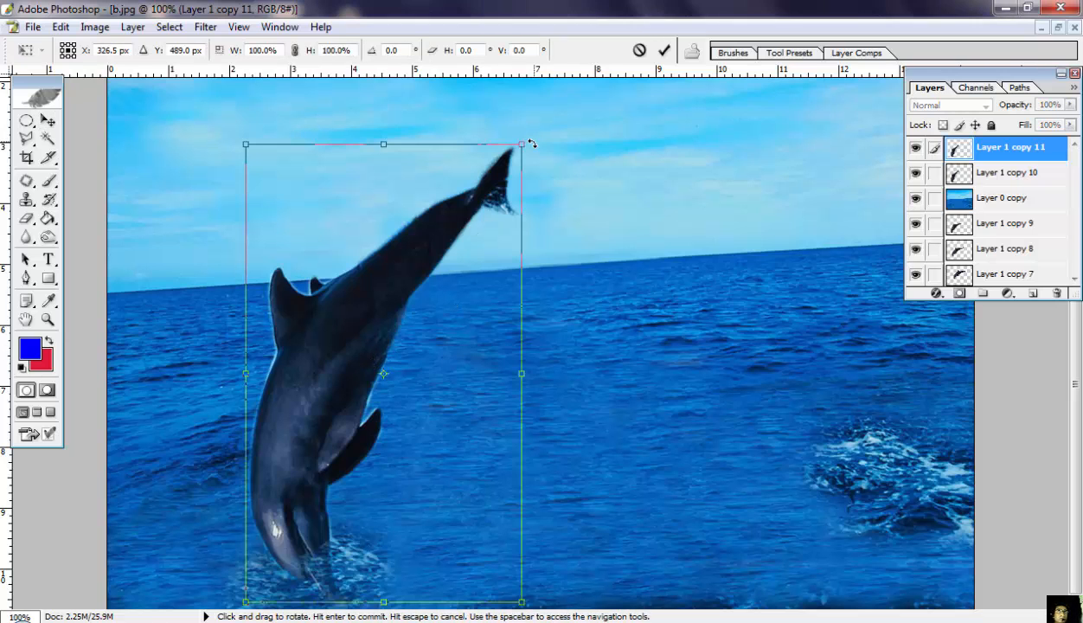
drag(531, 143, 523, 118)
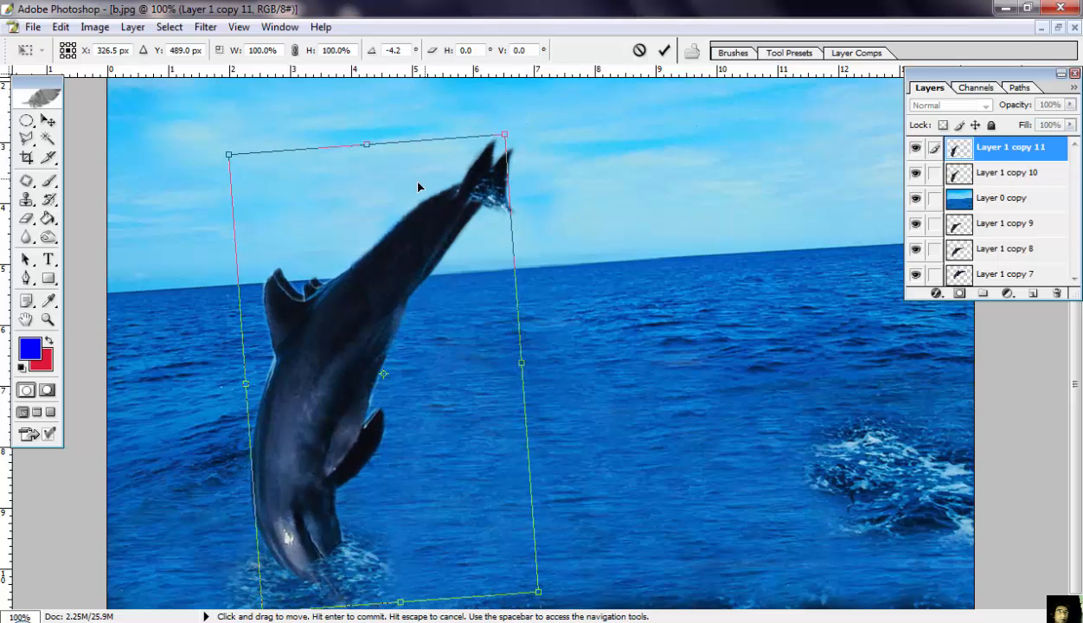
drag(416, 244, 416, 285)
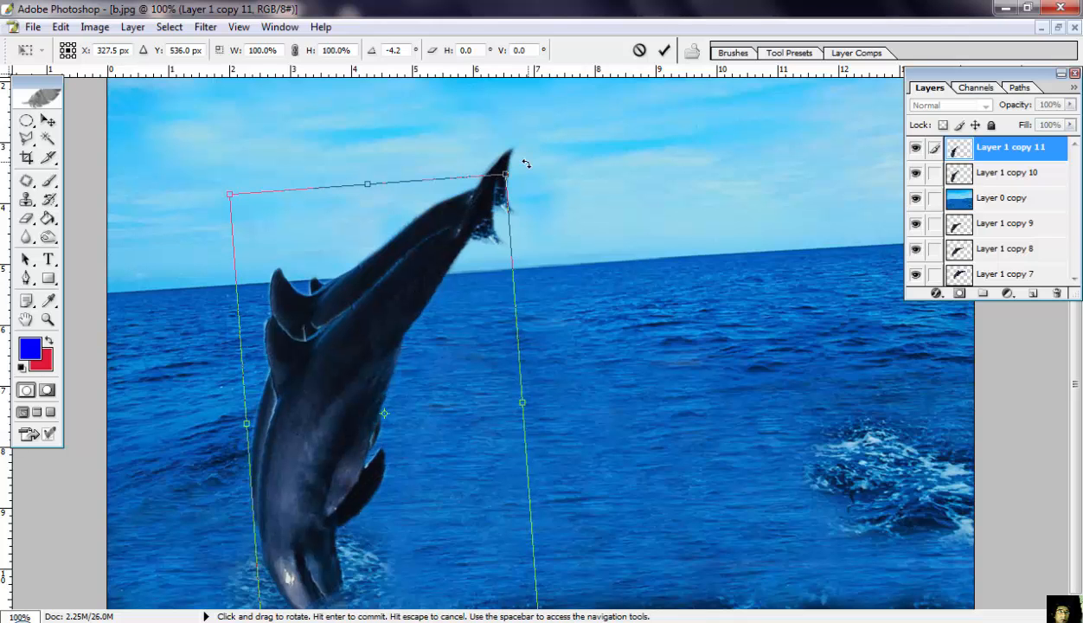
drag(526, 163, 519, 160)
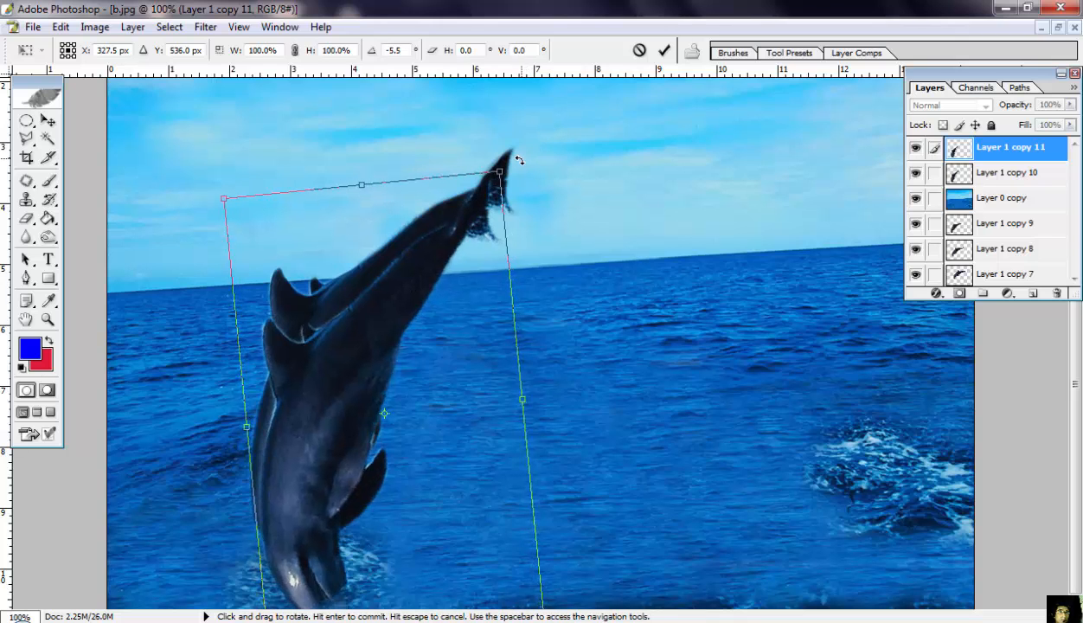
click(663, 51)
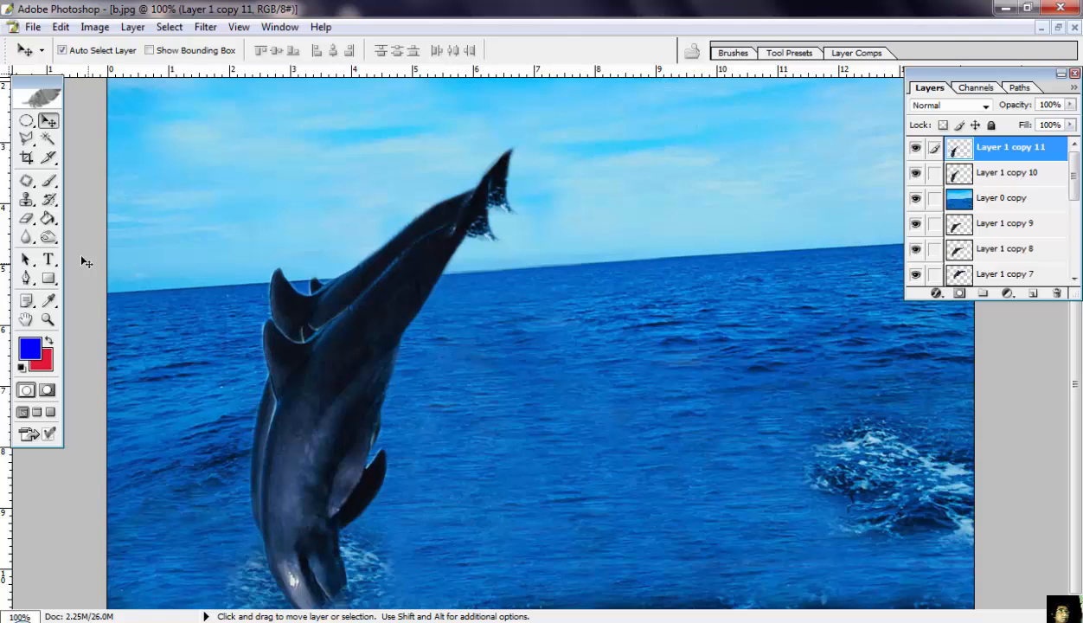
Step: Erase the submerged snout on Layer 1 copy 11 with the Eraser at 54% opacity, hiding Layer 1 copy 10 and undoing the last stroke
click(28, 219)
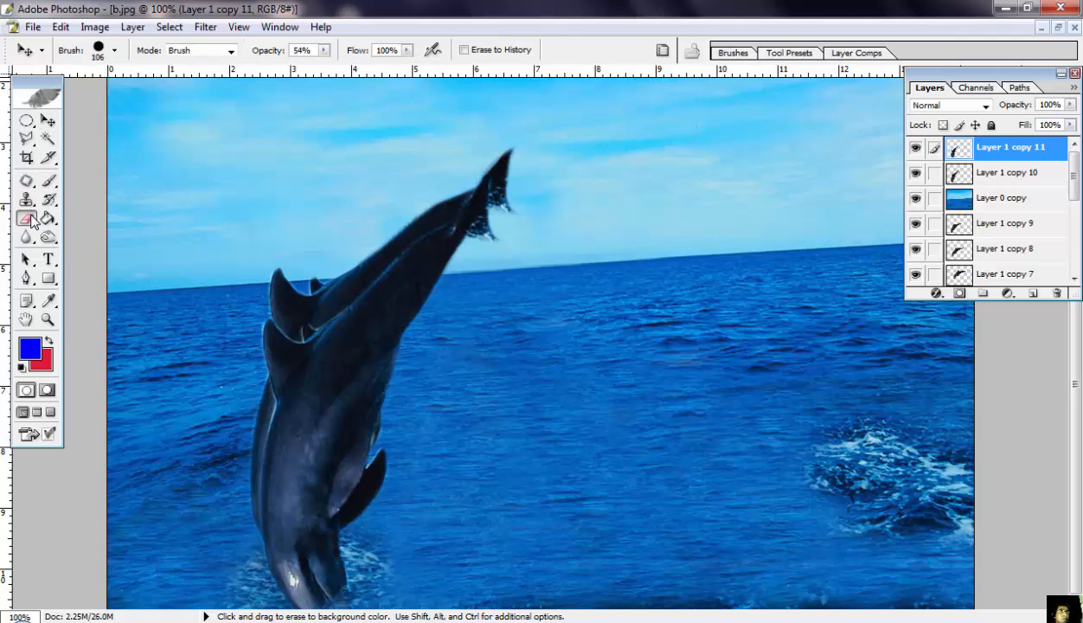
mouse_move(307, 561)
mouse_down()
mouse_move(309, 576)
mouse_move(296, 564)
mouse_up()
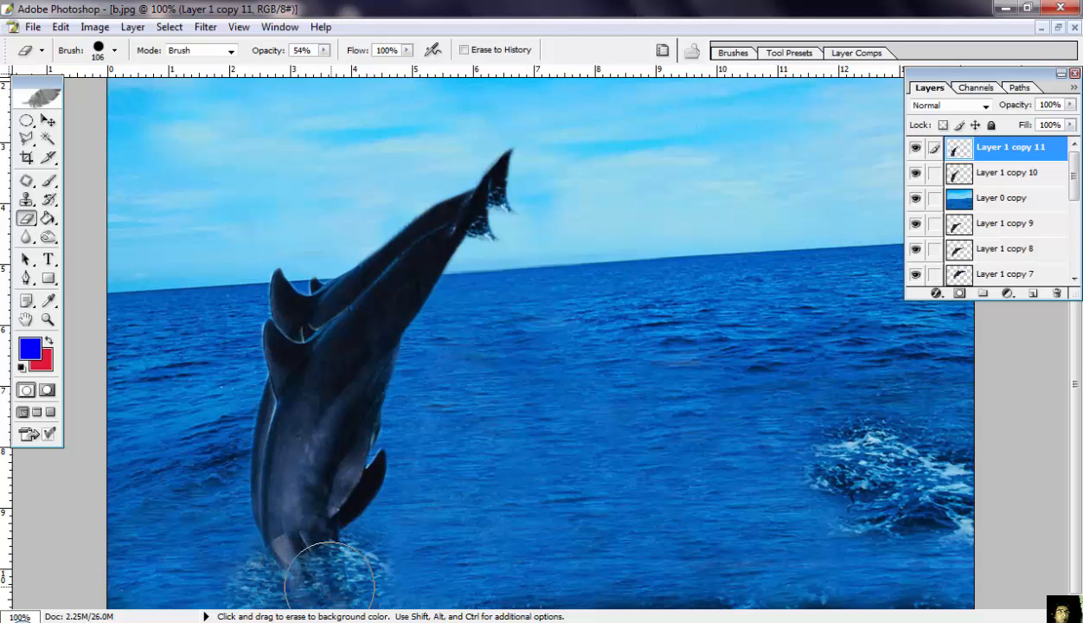
click(916, 174)
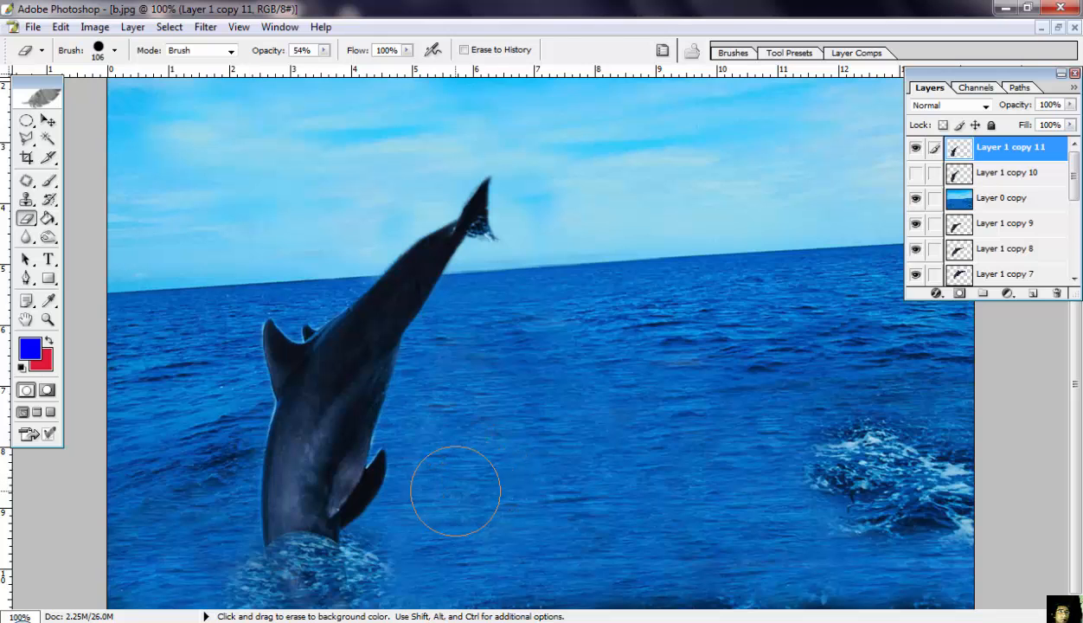
key(ctrl+z)
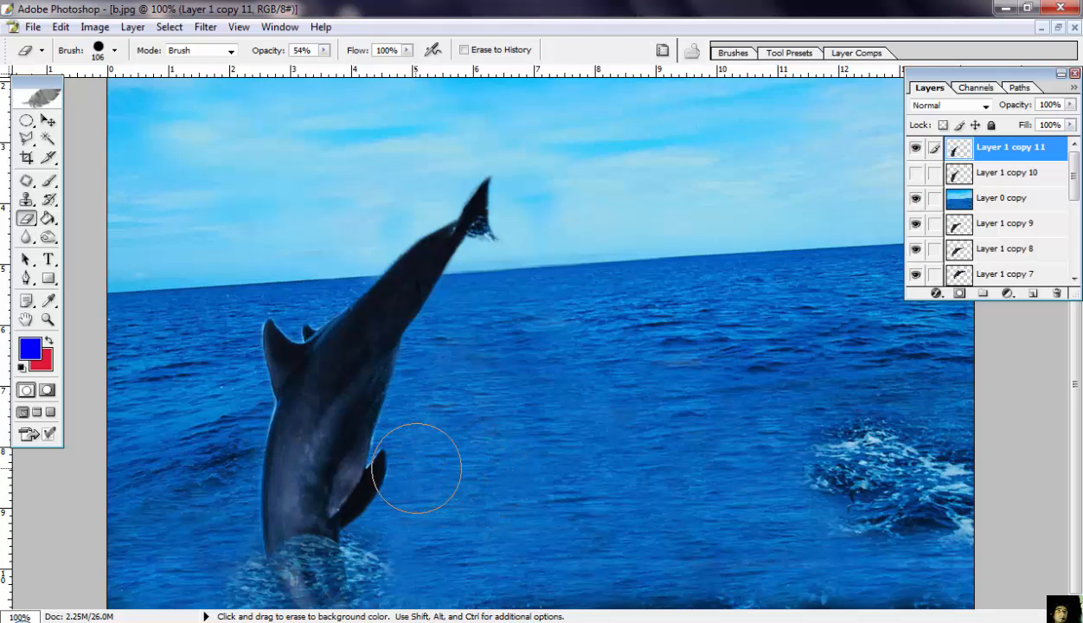
Step: Duplicate Layer 1 copy 11 and hide the original layer
click(47, 123)
right_click(916, 152)
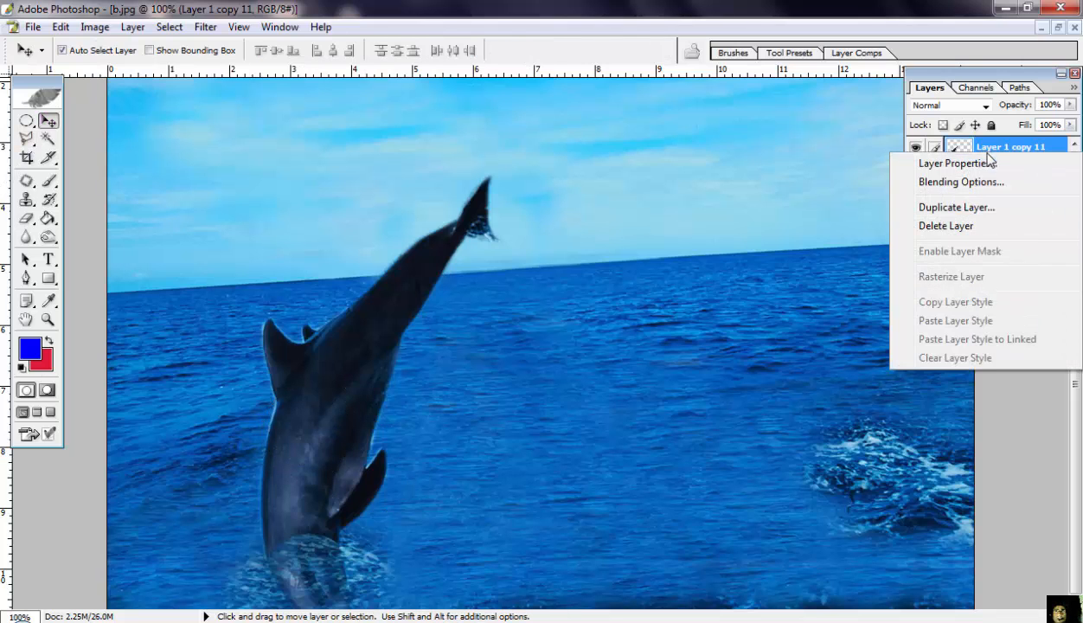
click(955, 207)
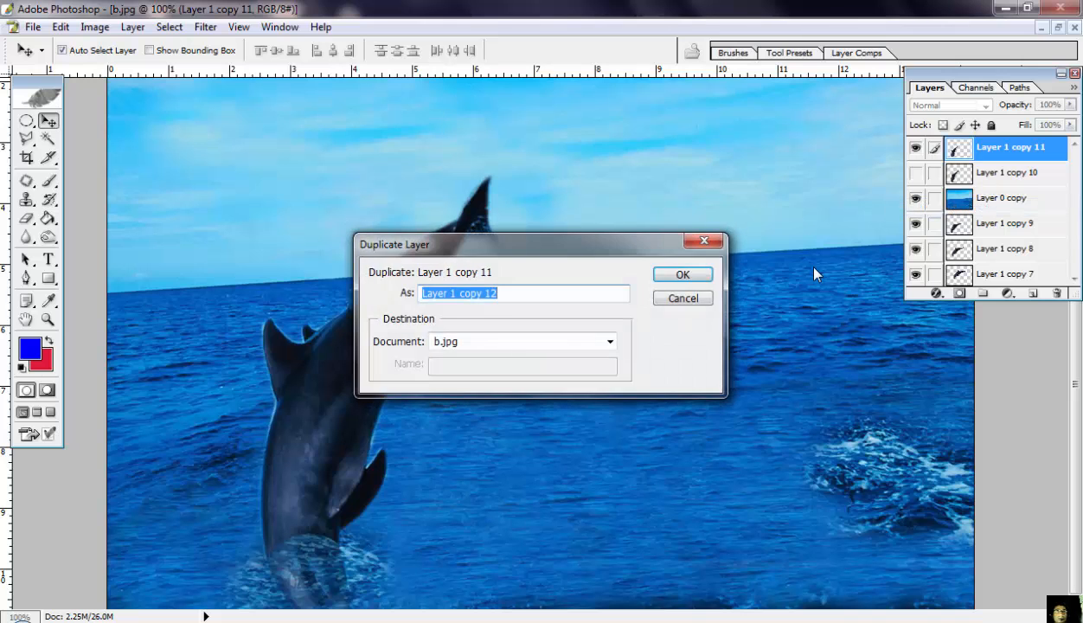
click(689, 278)
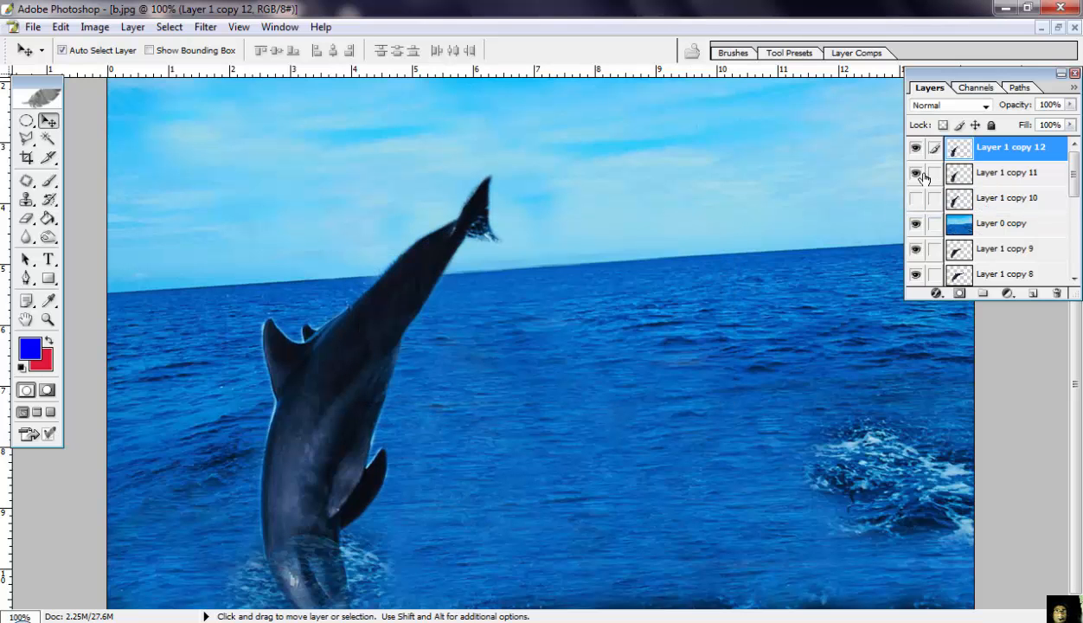
click(917, 174)
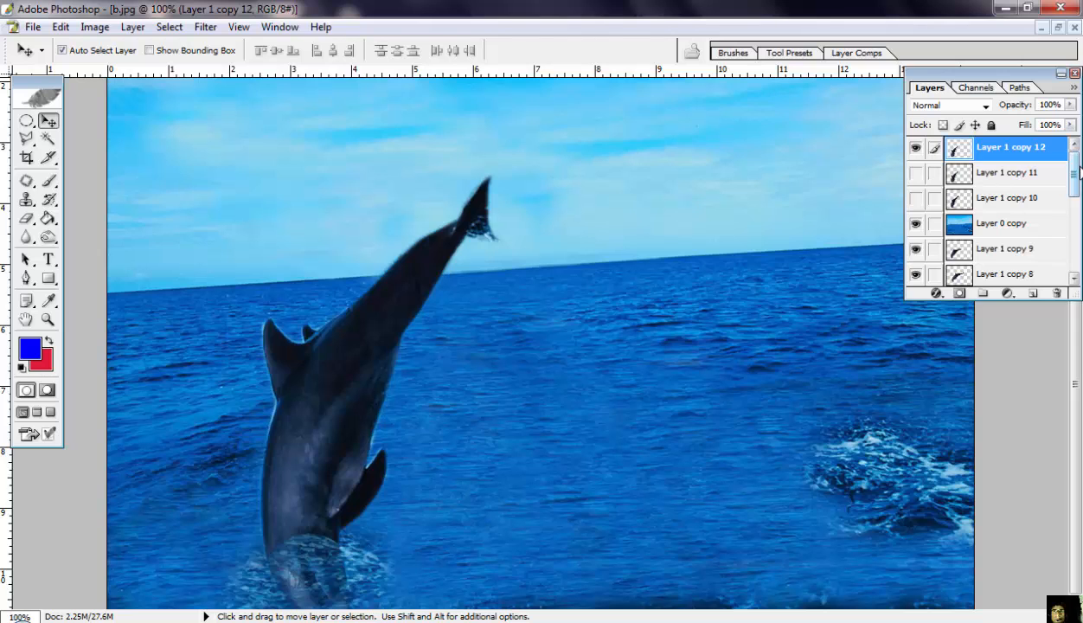
Step: Rotate the Layer 1 copy 12 dolphin about -4.4° and lower it about 84 px deeper into the sea
key(ctrl+t)
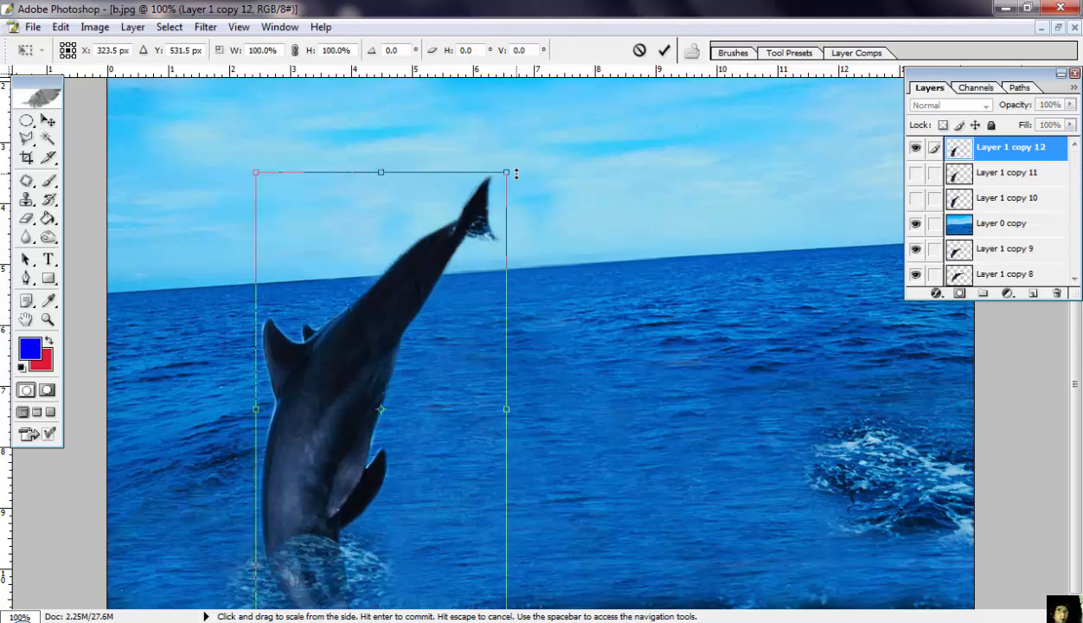
drag(510, 171, 501, 165)
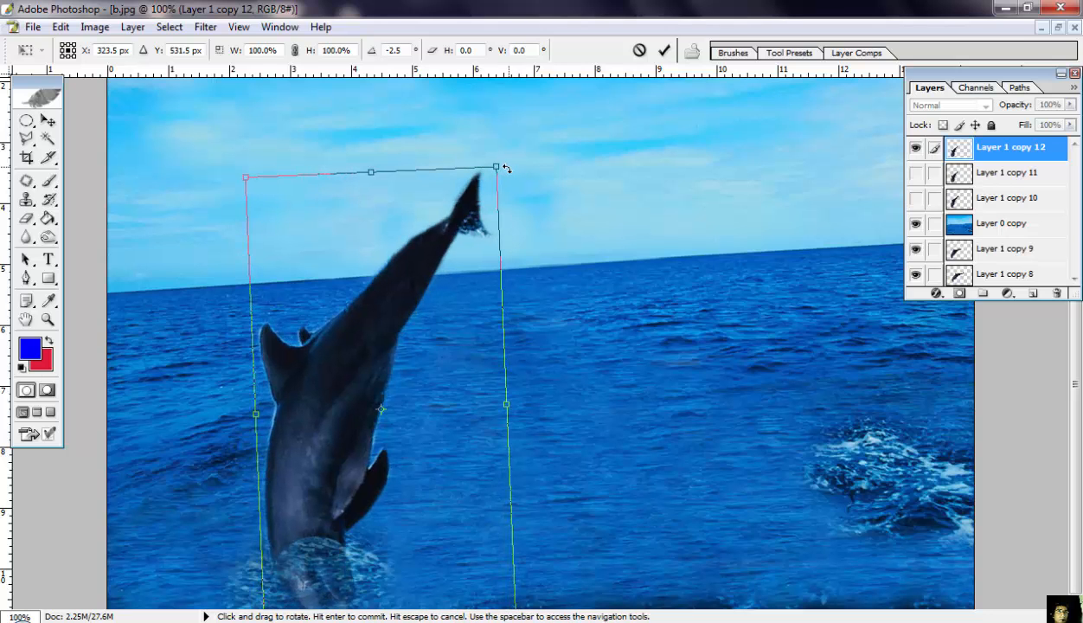
drag(448, 235, 451, 305)
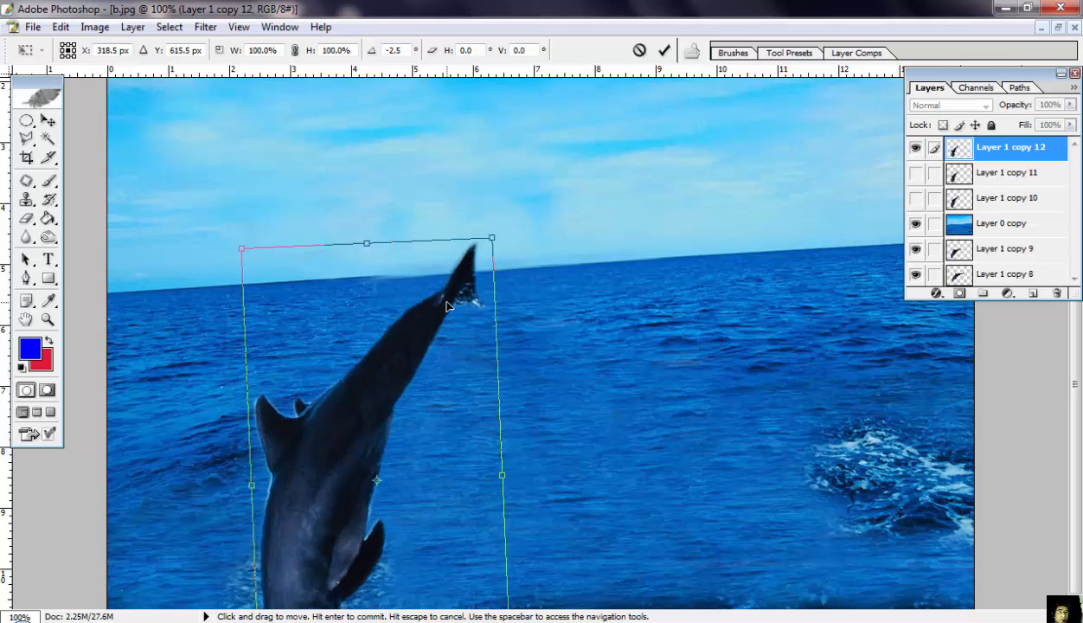
drag(499, 230, 464, 264)
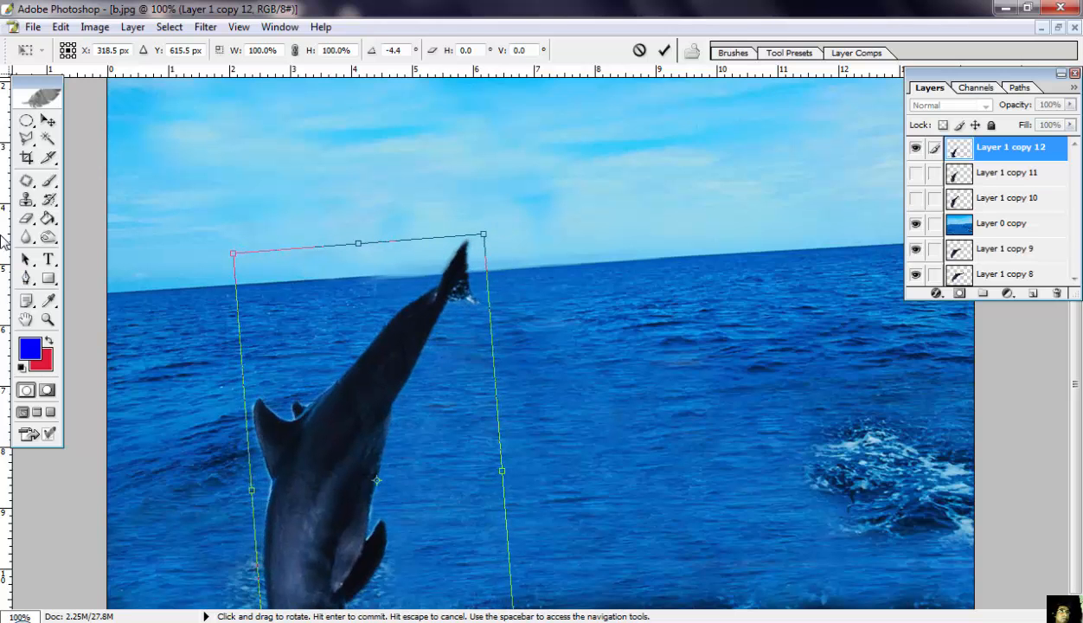
Step: Apply the transformation and clone splash foam over the submerged part of the Layer 1 copy 12 dolphin with the Clone Stamp at 50% opacity
click(29, 199)
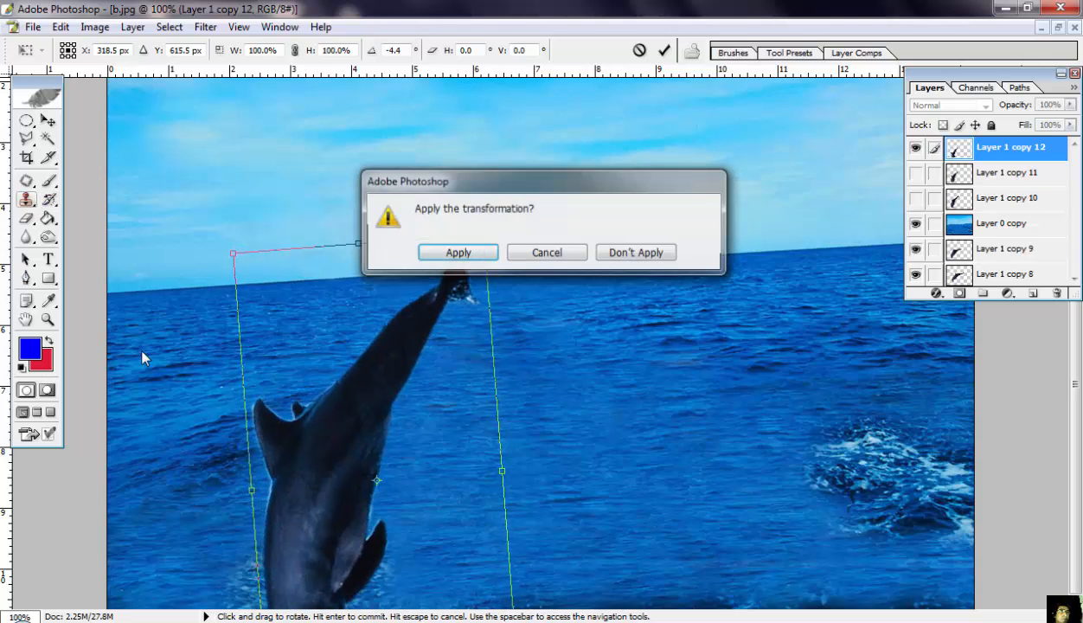
click(459, 252)
mouse_move(362, 553)
mouse_down()
mouse_move(359, 572)
mouse_move(283, 588)
mouse_move(260, 581)
mouse_up()
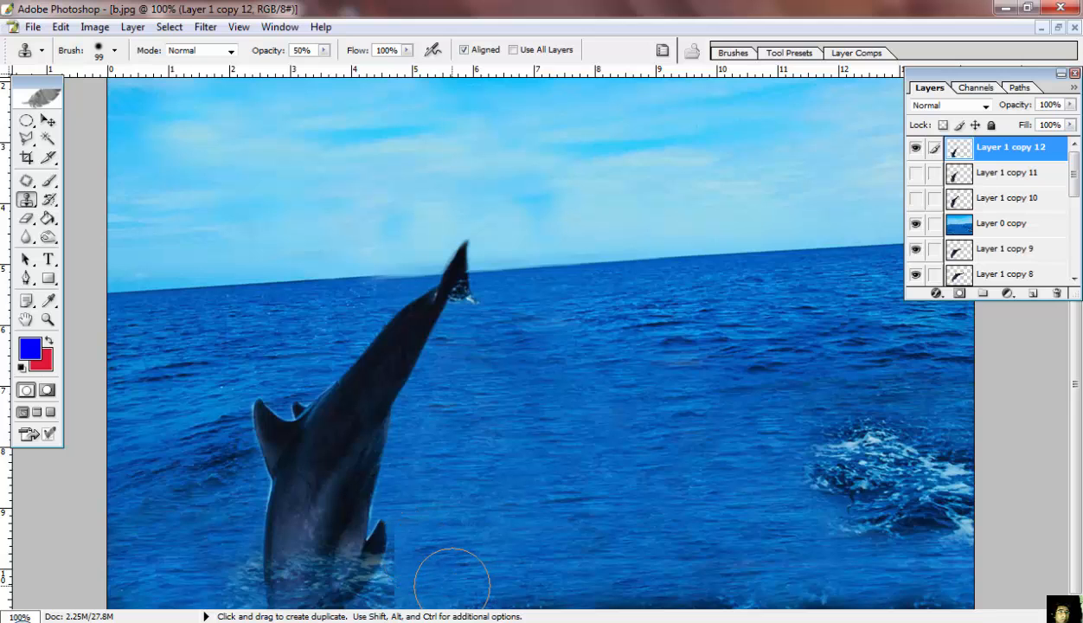
key(ctrl)
key(ctrl+z)
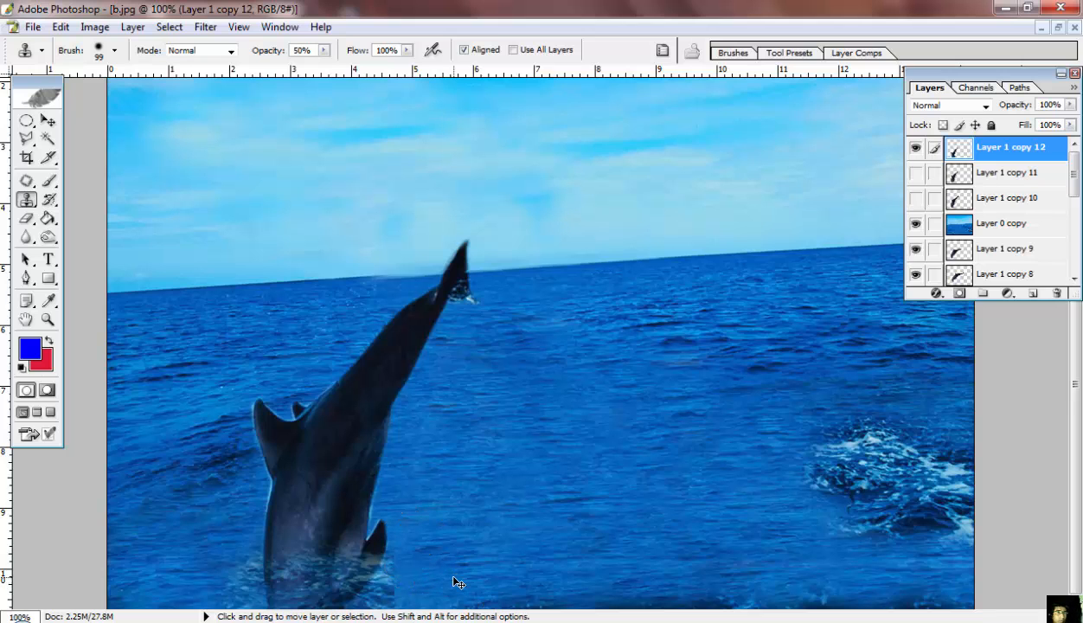
mouse_move(248, 547)
mouse_down()
mouse_move(319, 561)
mouse_move(350, 551)
mouse_move(327, 576)
mouse_up()
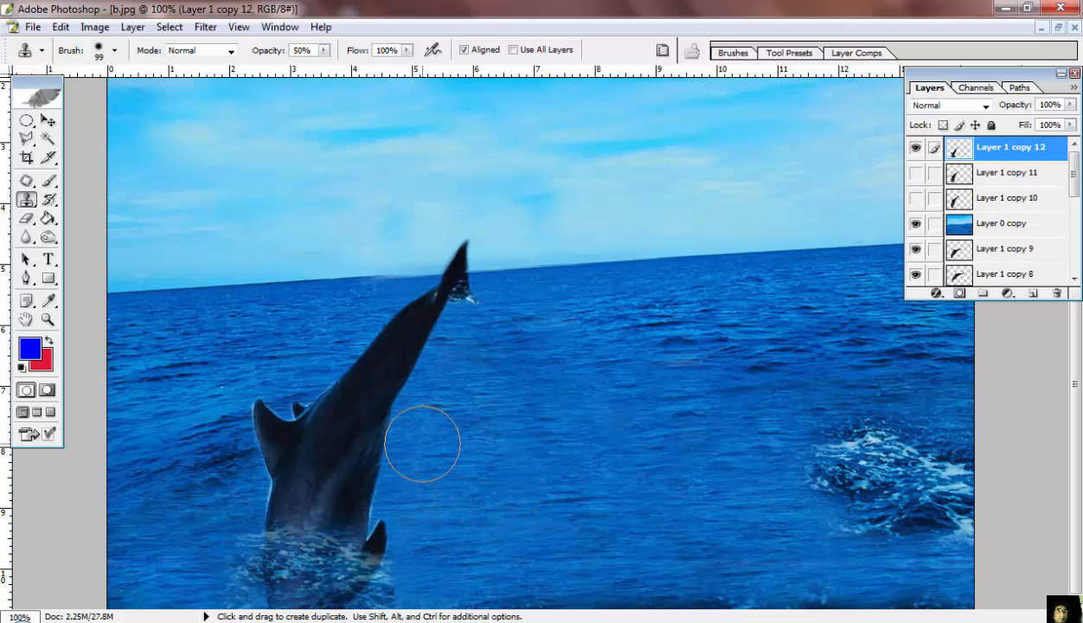
Step: Duplicate Layer 1 copy 12 and hide the original layer
right_click(1010, 153)
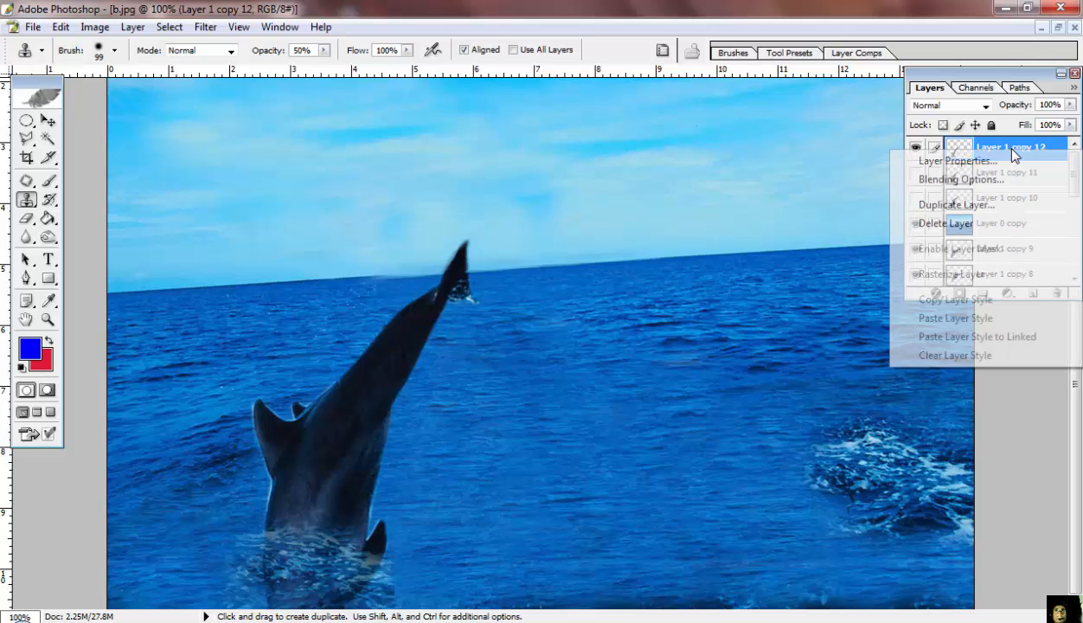
click(960, 205)
key(Return)
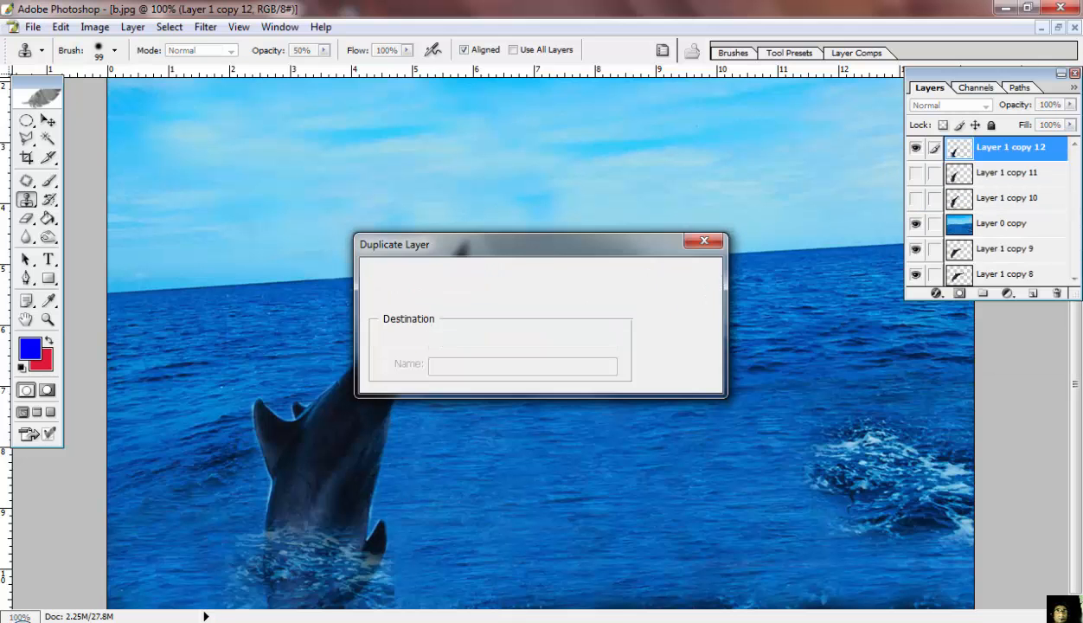
click(914, 176)
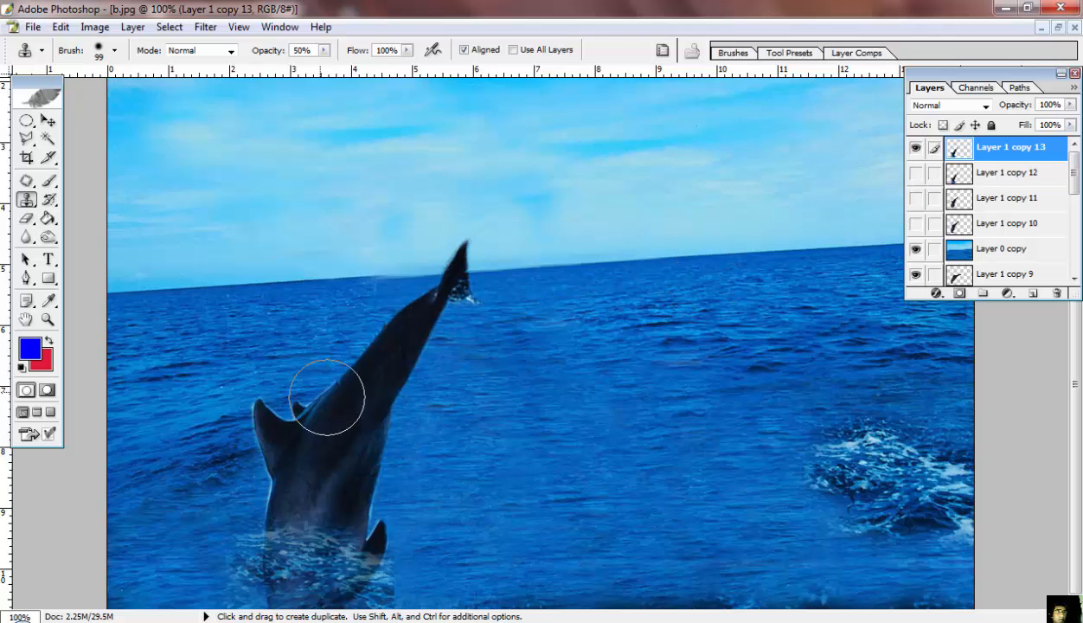
Step: Rotate the Layer 1 copy 13 dolphin about -4.3° and move it about 76 px down and 18 px left
key(ctrl+t)
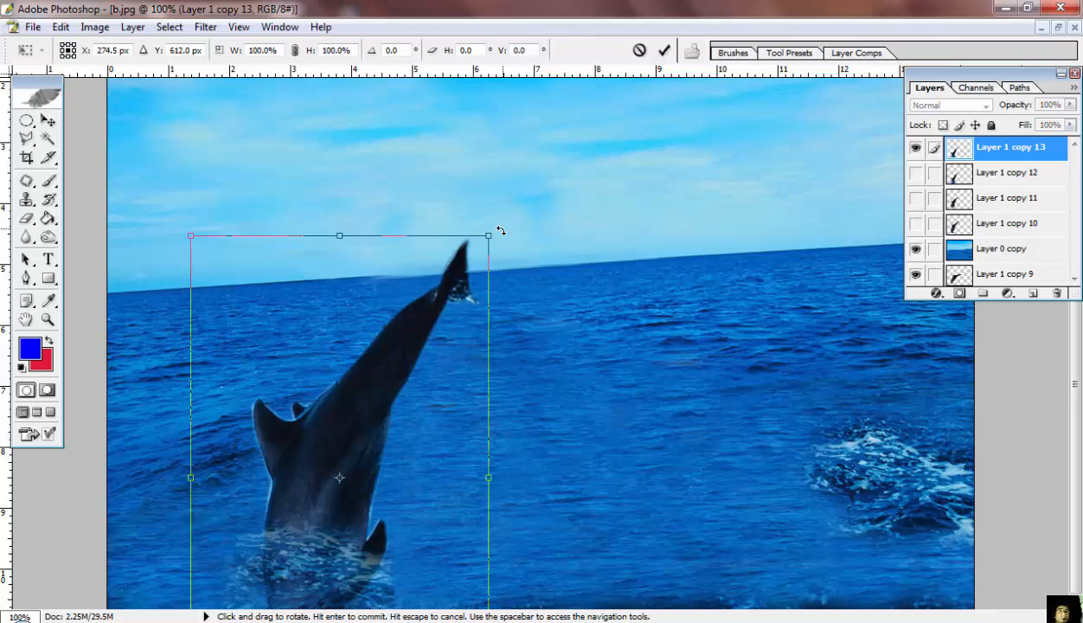
drag(497, 232, 476, 221)
drag(432, 290, 417, 358)
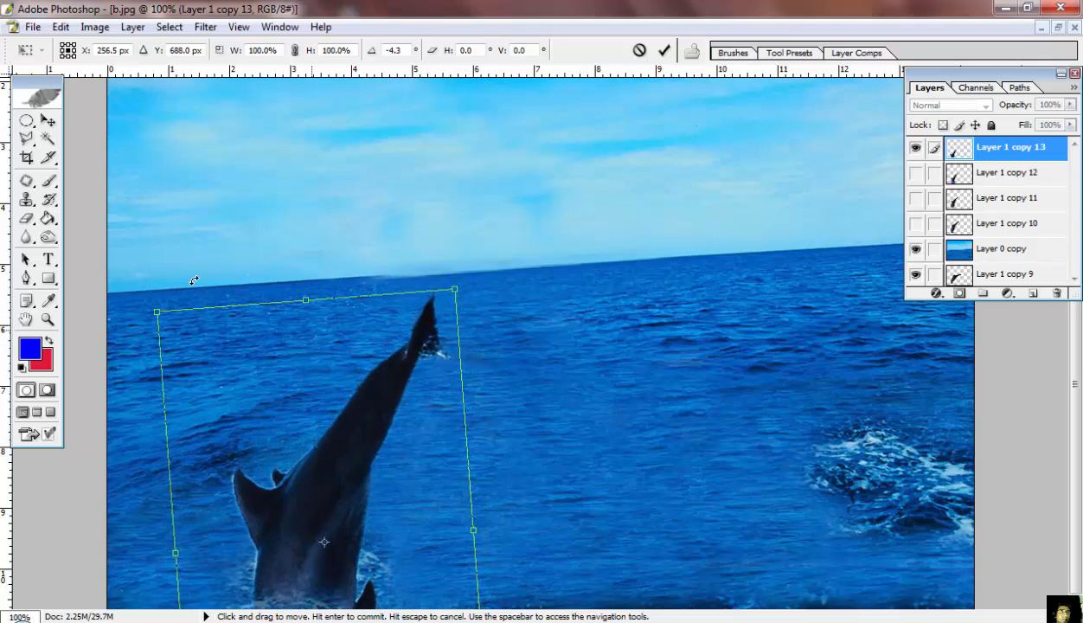
Step: Apply the transformation and clone foam over the Layer 1 copy 13 dolphin below its dorsal fin with the Clone Stamp at 50% opacity
click(28, 202)
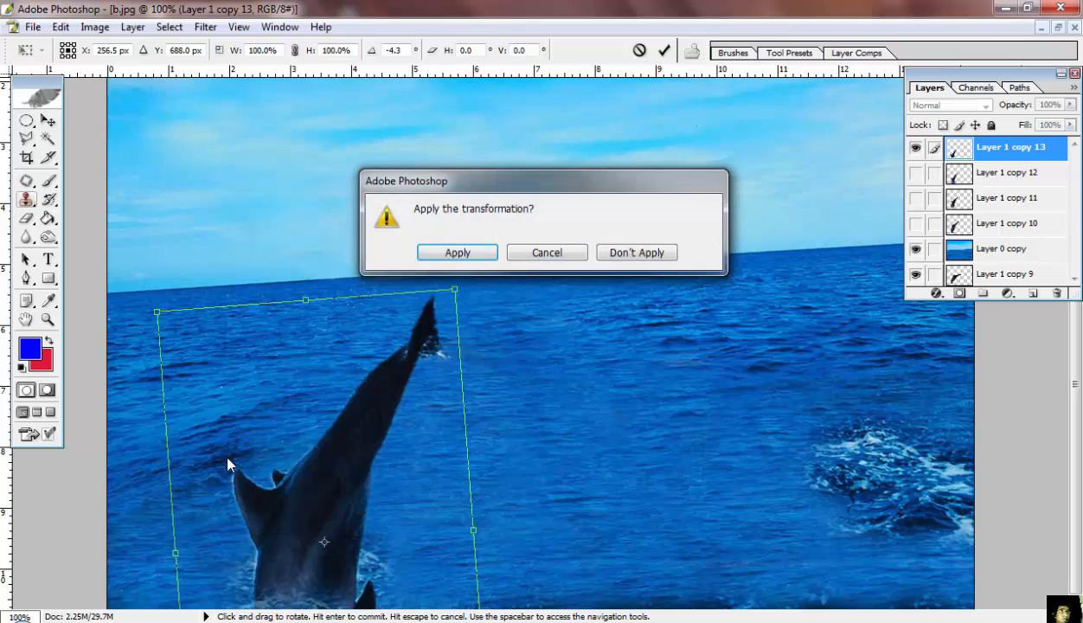
click(456, 254)
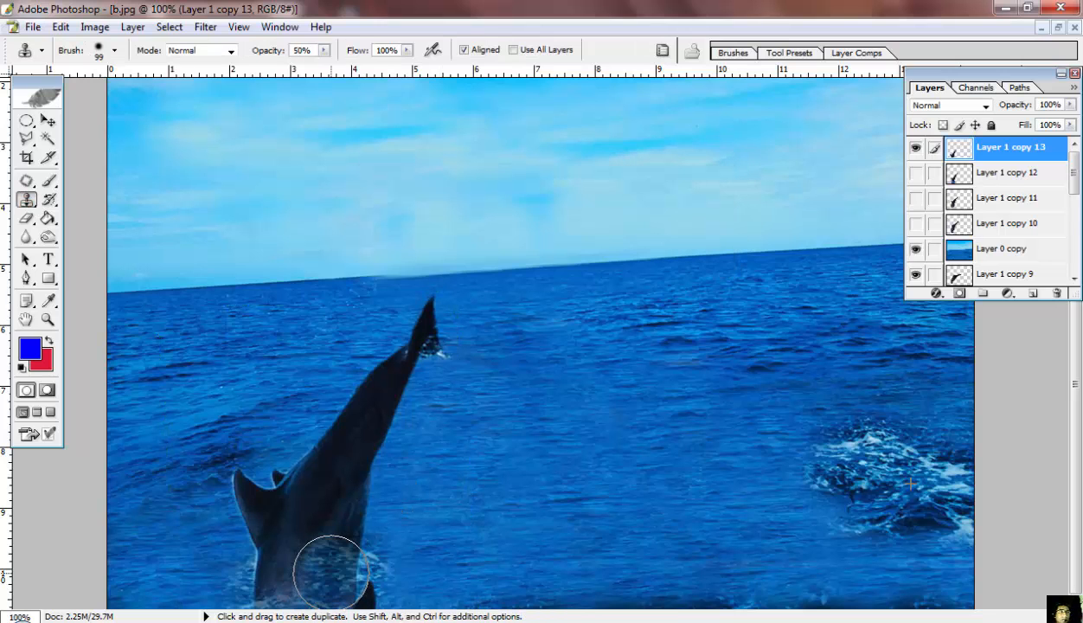
mouse_move(323, 568)
mouse_down()
mouse_move(251, 564)
mouse_move(245, 539)
mouse_move(301, 573)
mouse_move(362, 588)
mouse_move(303, 598)
mouse_move(265, 595)
mouse_up()
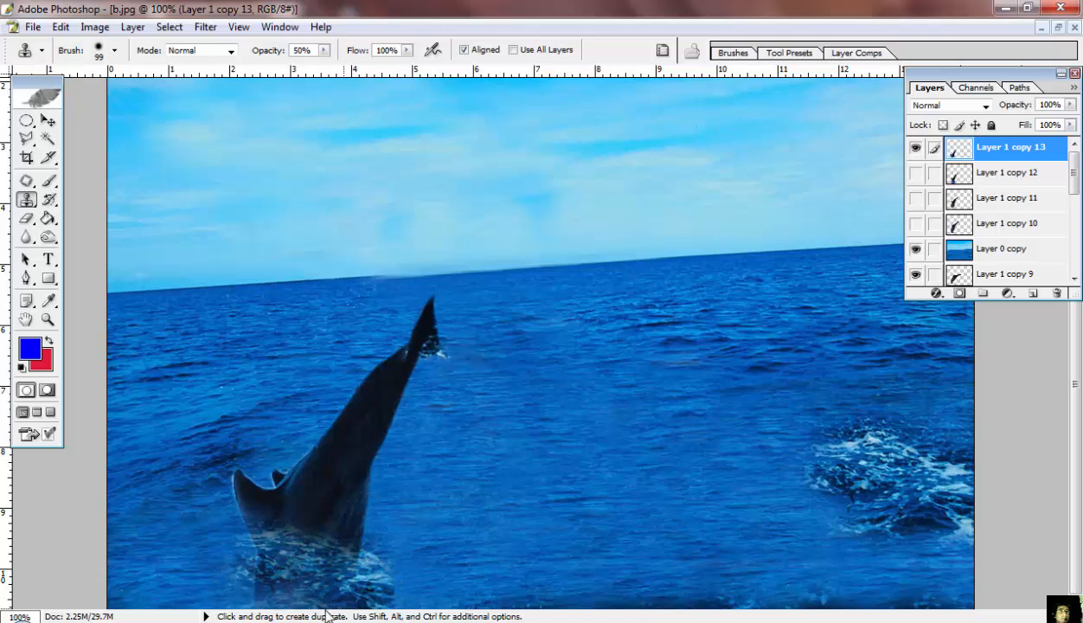
key(ctrl)
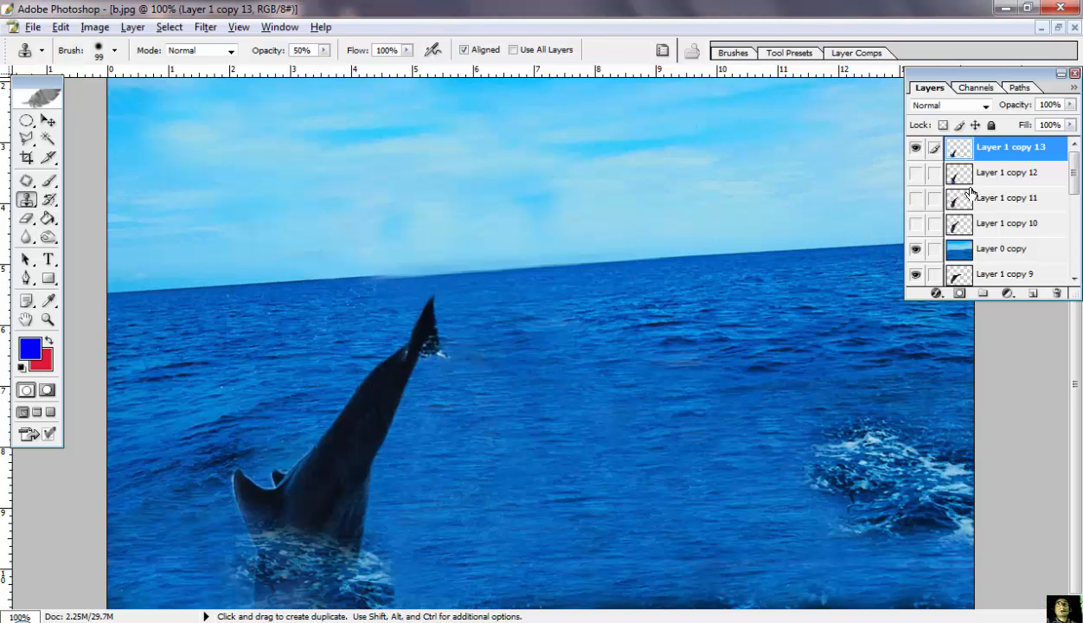
Step: Duplicate Layer 1 copy 13 and hide the original layer
right_click(999, 153)
click(947, 202)
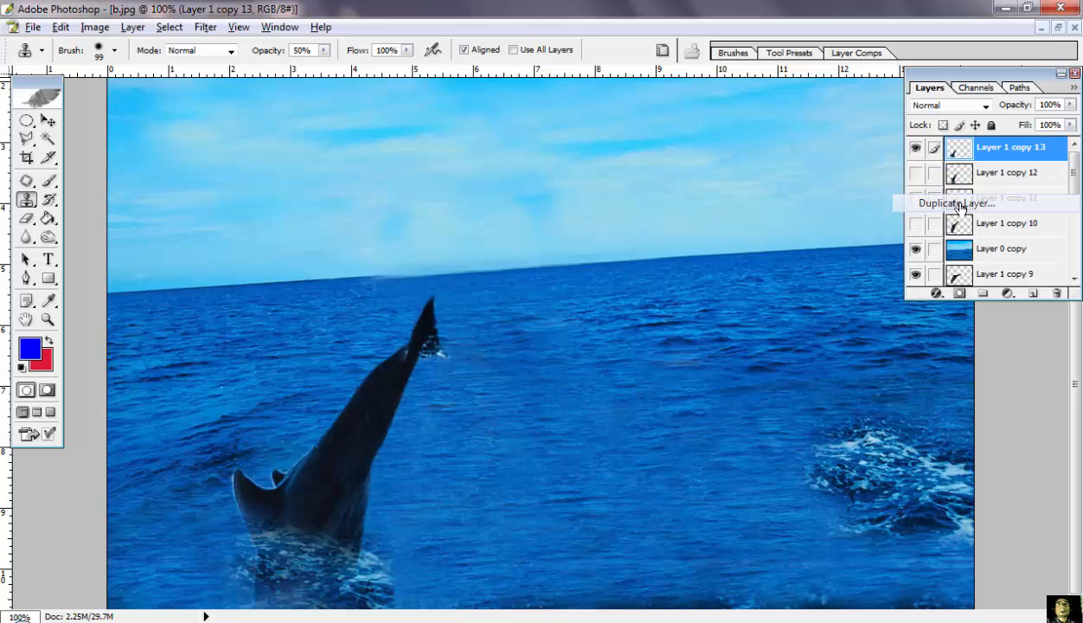
click(680, 277)
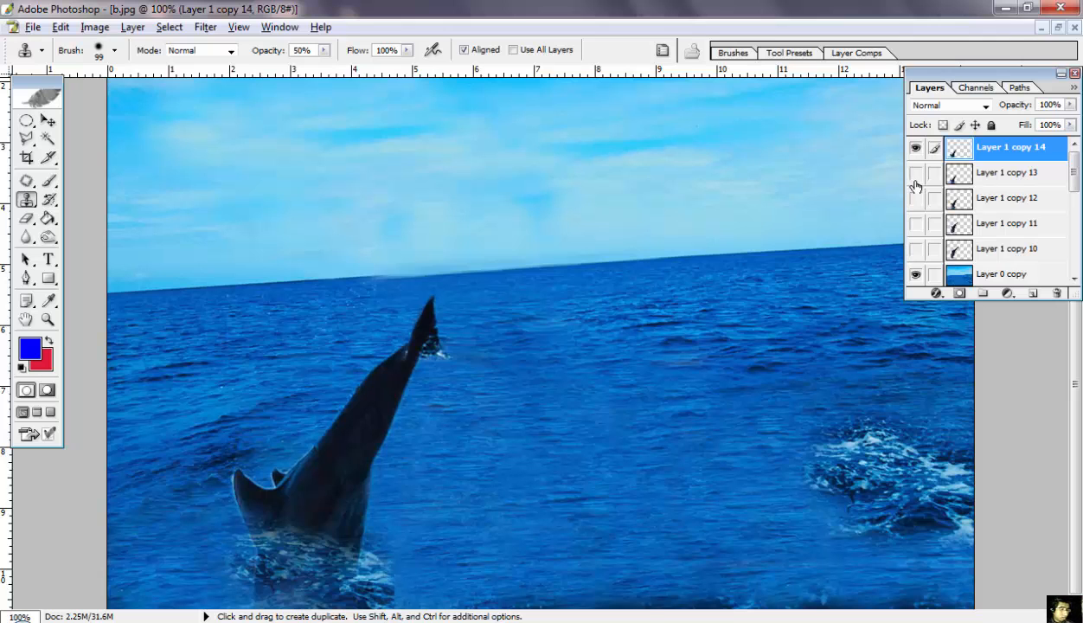
Step: Rotate the Layer 1 copy 14 dolphin -11° while moving it about 105 px down, and clone foam over its lower body at 50% opacity
key(ctrl+t)
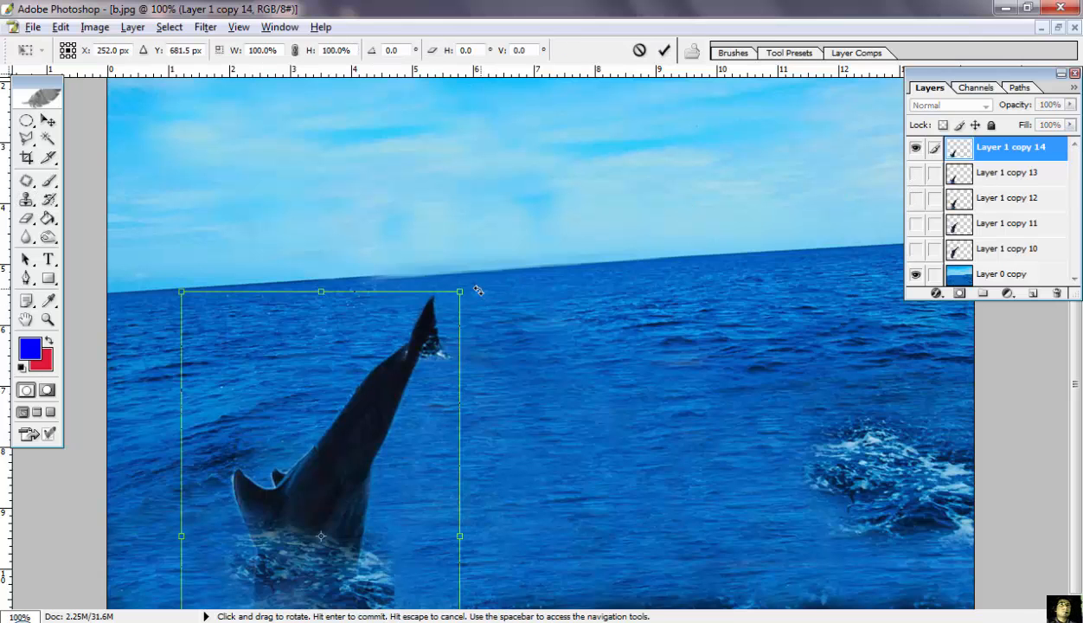
drag(468, 286, 418, 263)
drag(386, 343, 386, 438)
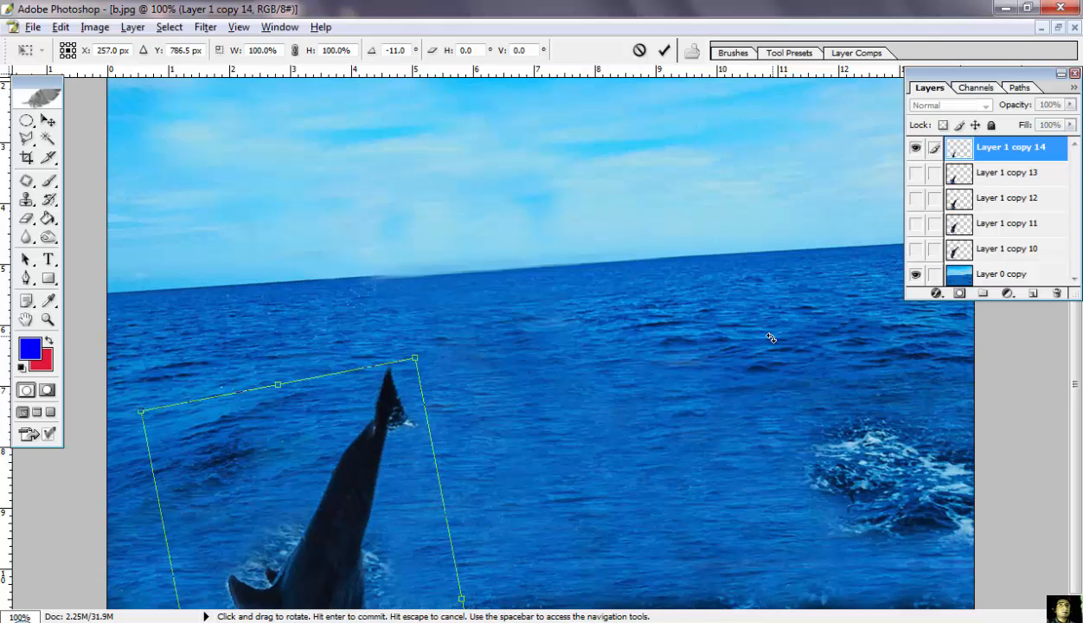
click(667, 54)
key(s)
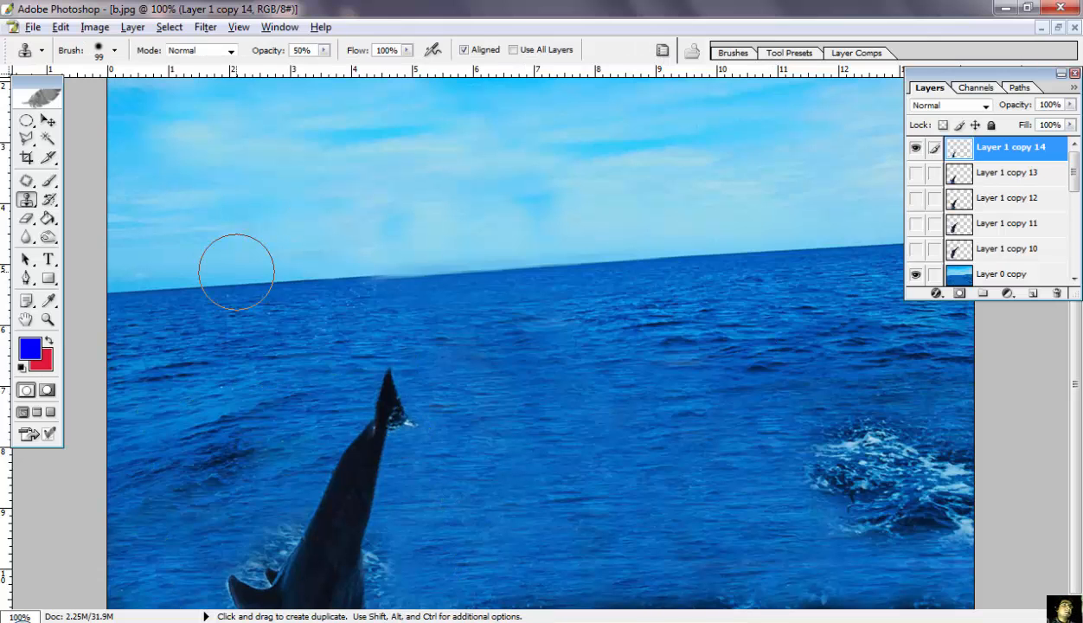
mouse_move(362, 584)
mouse_down()
mouse_move(261, 570)
mouse_move(267, 596)
mouse_move(371, 594)
mouse_move(240, 577)
mouse_move(298, 581)
mouse_move(248, 580)
mouse_move(232, 566)
mouse_move(230, 593)
mouse_move(269, 571)
mouse_move(236, 575)
mouse_move(236, 585)
mouse_move(281, 591)
mouse_up()
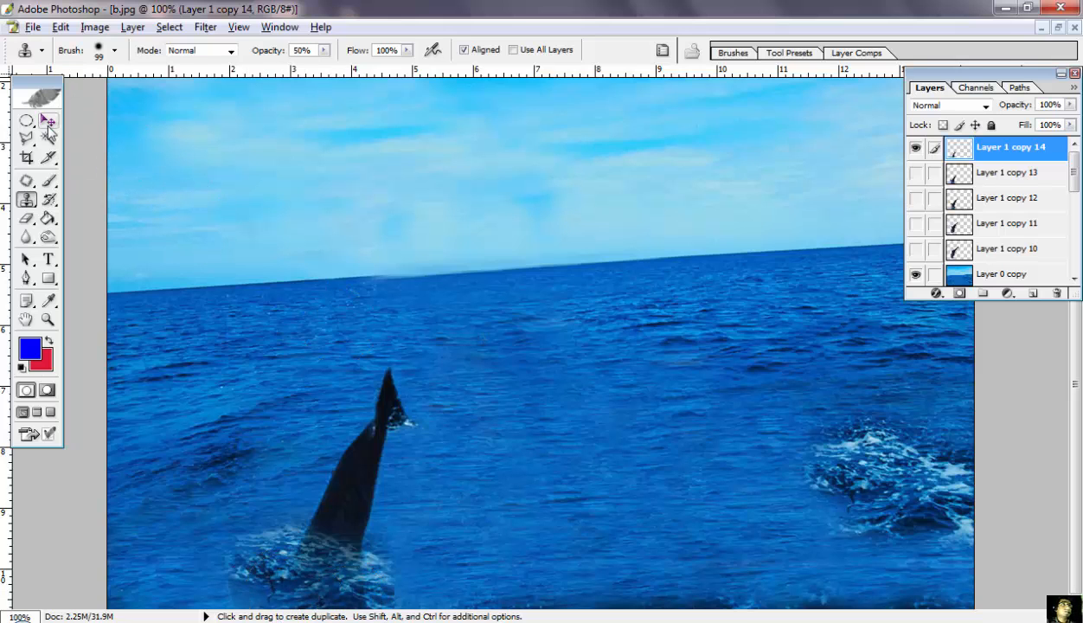
Step: Duplicate Layer 1 copy 14 and hide the original layer
right_click(1022, 152)
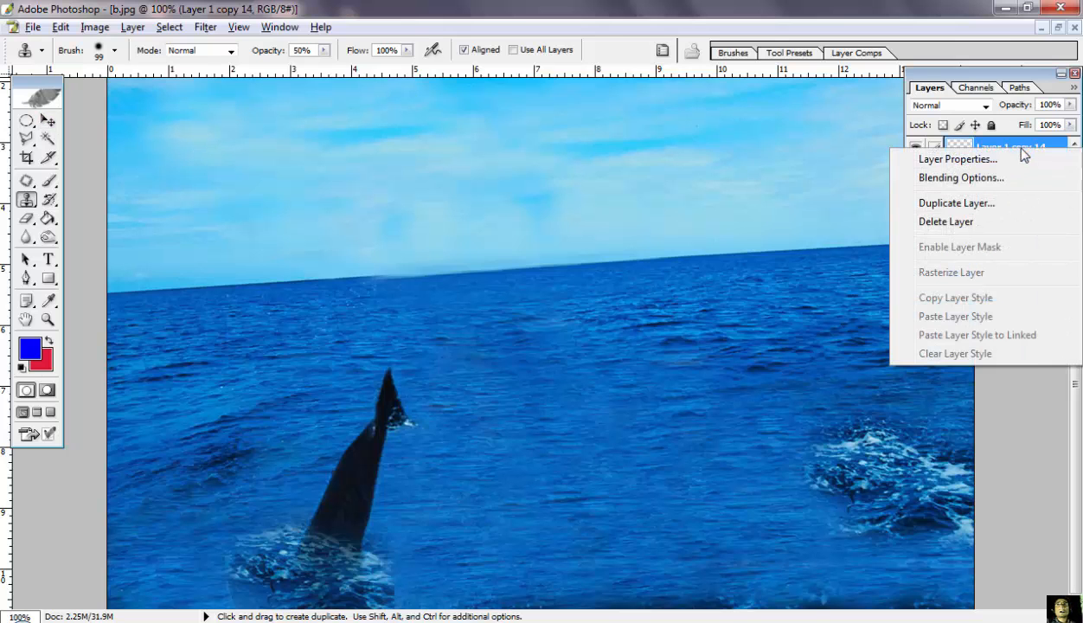
click(962, 201)
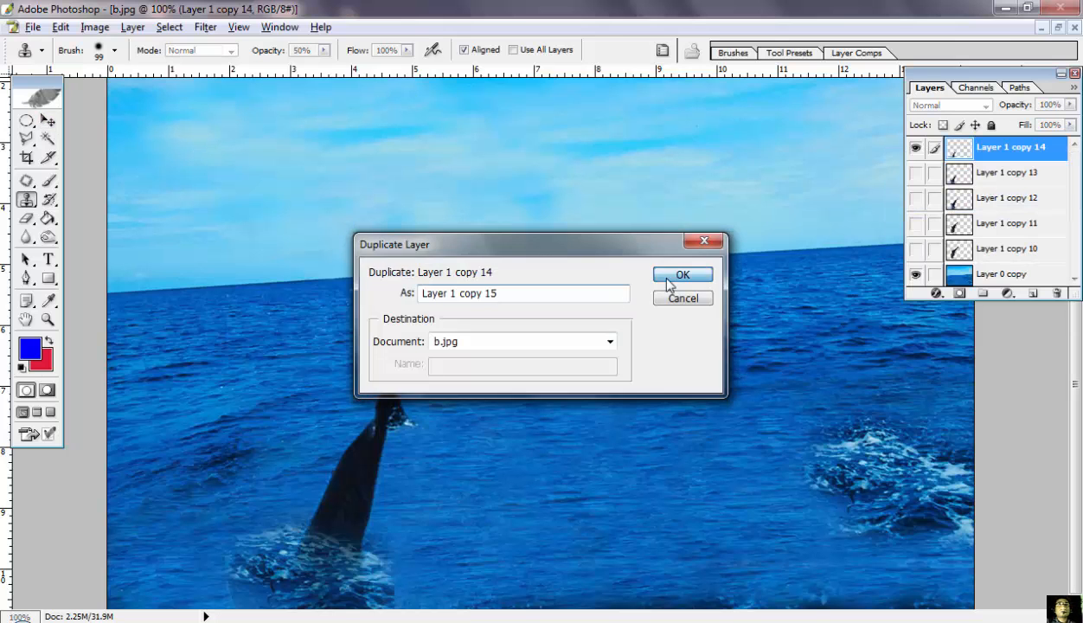
click(677, 275)
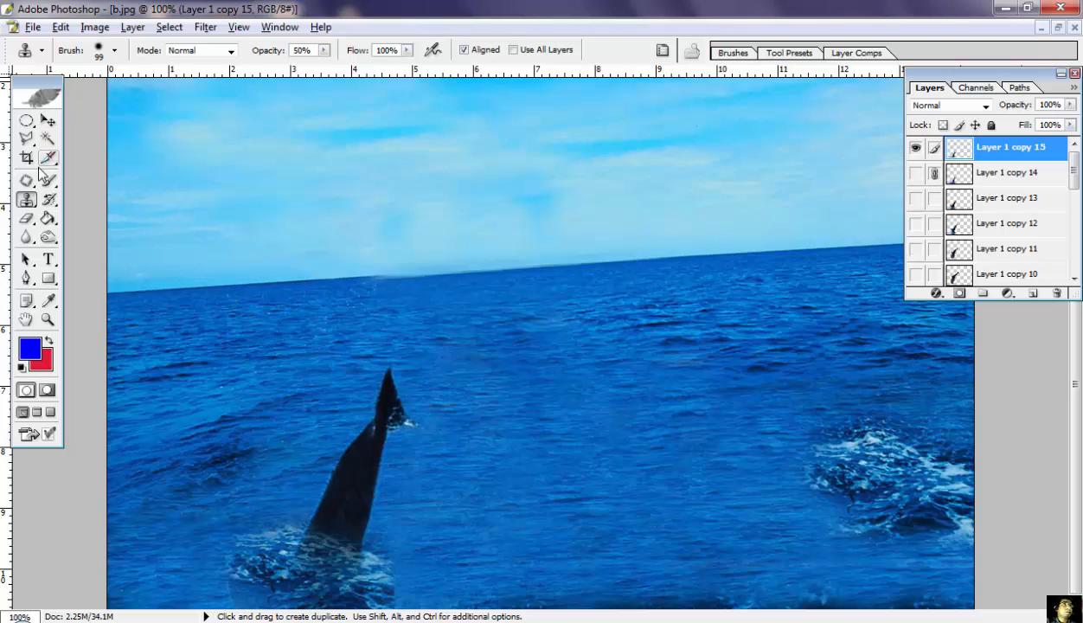
Step: Move the Layer 1 copy 15 dolphin about 99 px down and 36 px left with Free Transform
key(ctrl)
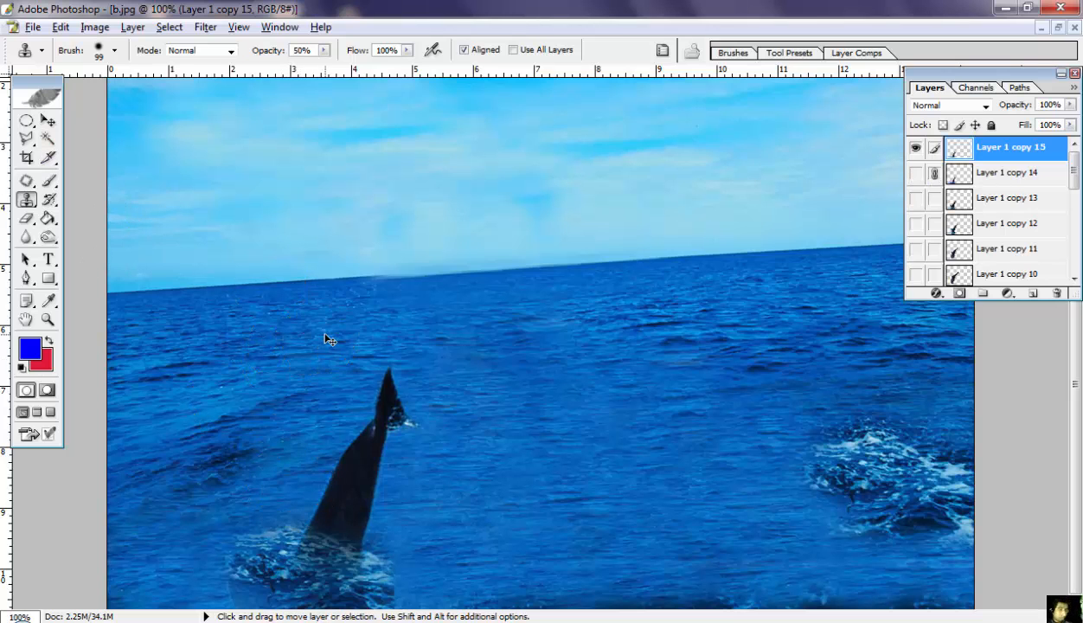
key(ctrl+t)
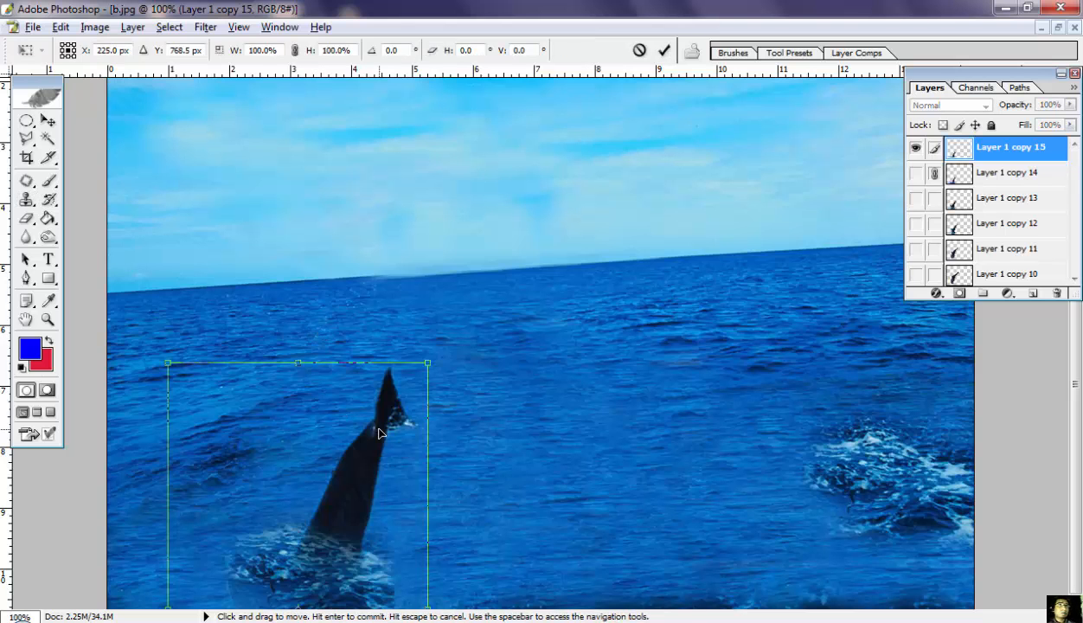
drag(384, 432, 352, 516)
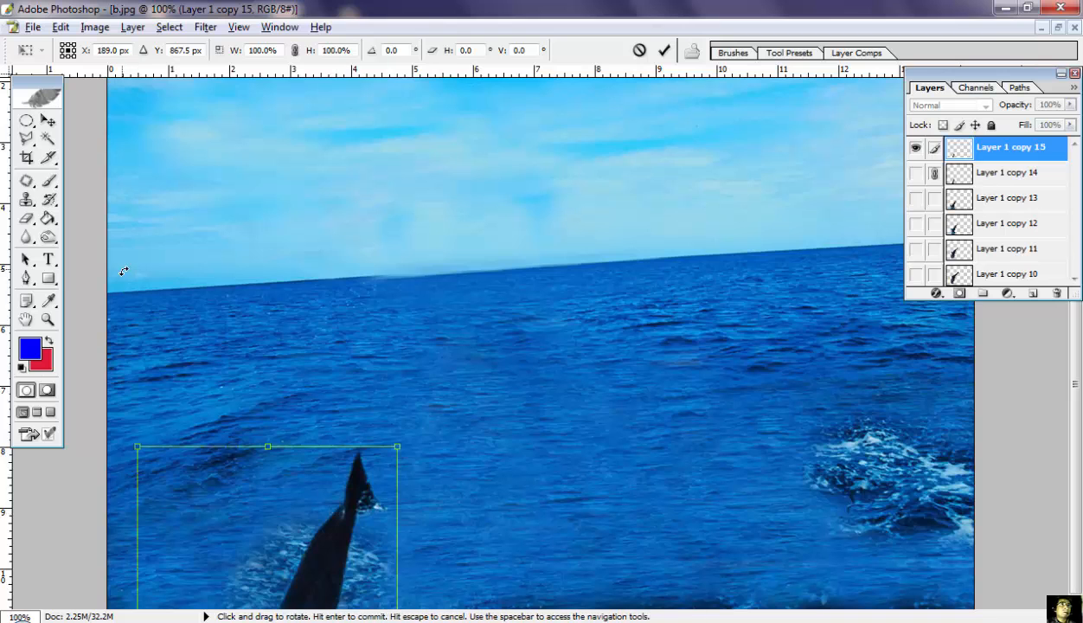
click(664, 50)
Step: Clone foam over the Layer 1 copy 15 dolphin's body with the Clone Stamp at 50% opacity, leaving only the tail above the splash
key(s)
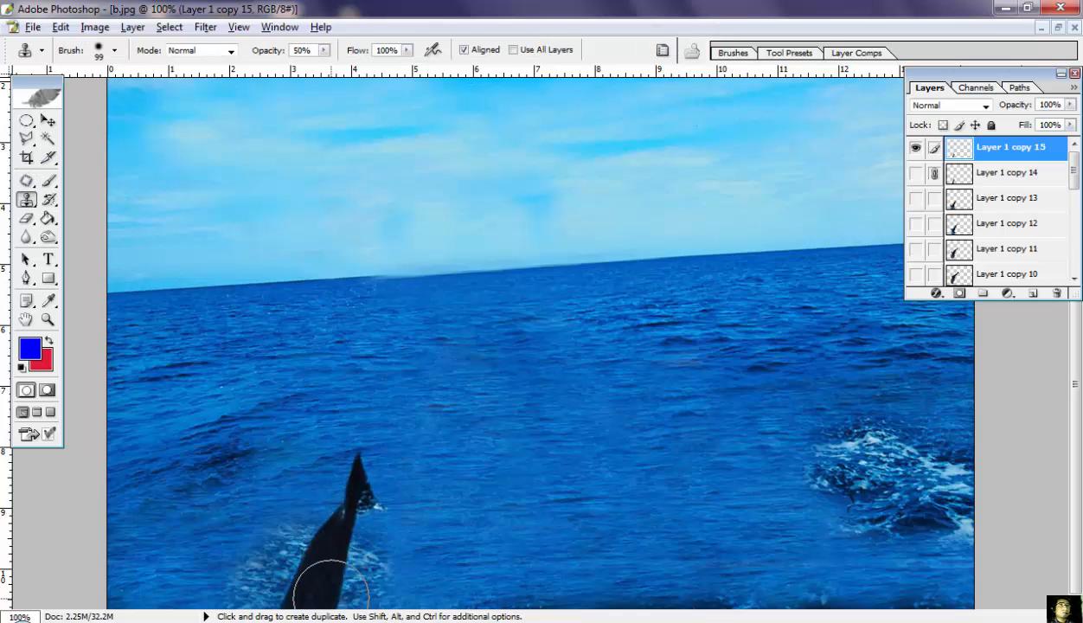
mouse_move(309, 572)
mouse_down()
mouse_move(268, 571)
mouse_move(328, 541)
mouse_move(290, 584)
mouse_move(406, 581)
mouse_move(298, 567)
mouse_move(311, 558)
mouse_move(277, 564)
mouse_move(297, 588)
mouse_move(289, 581)
mouse_move(307, 566)
mouse_up()
key(ctrl)
key(ctrl+z)
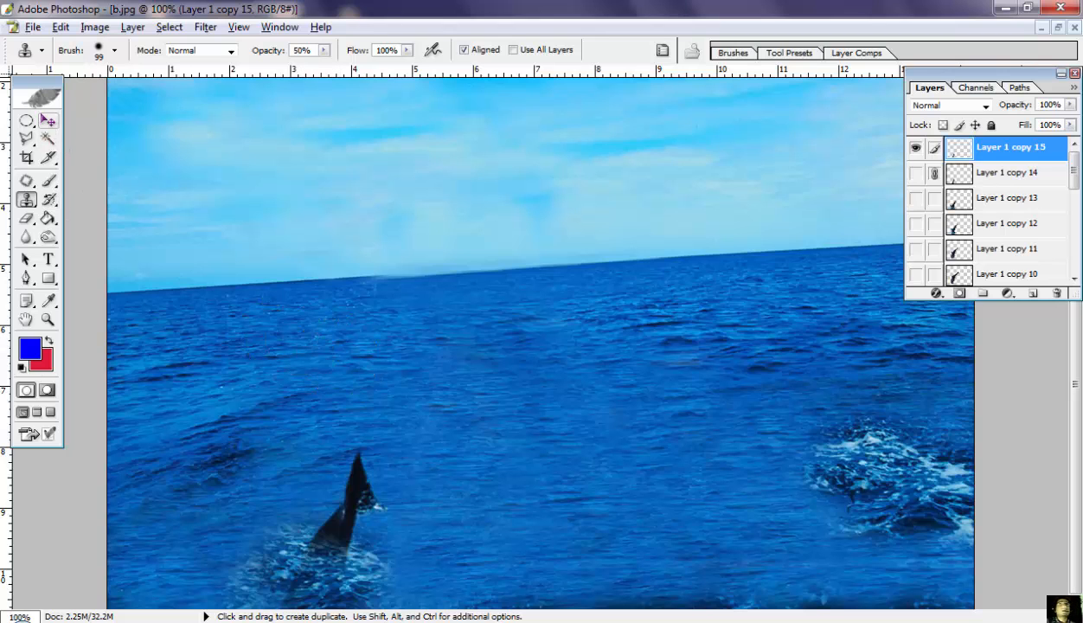
Step: Duplicate Layer 1 copy 15 and hide the original layer
right_click(997, 160)
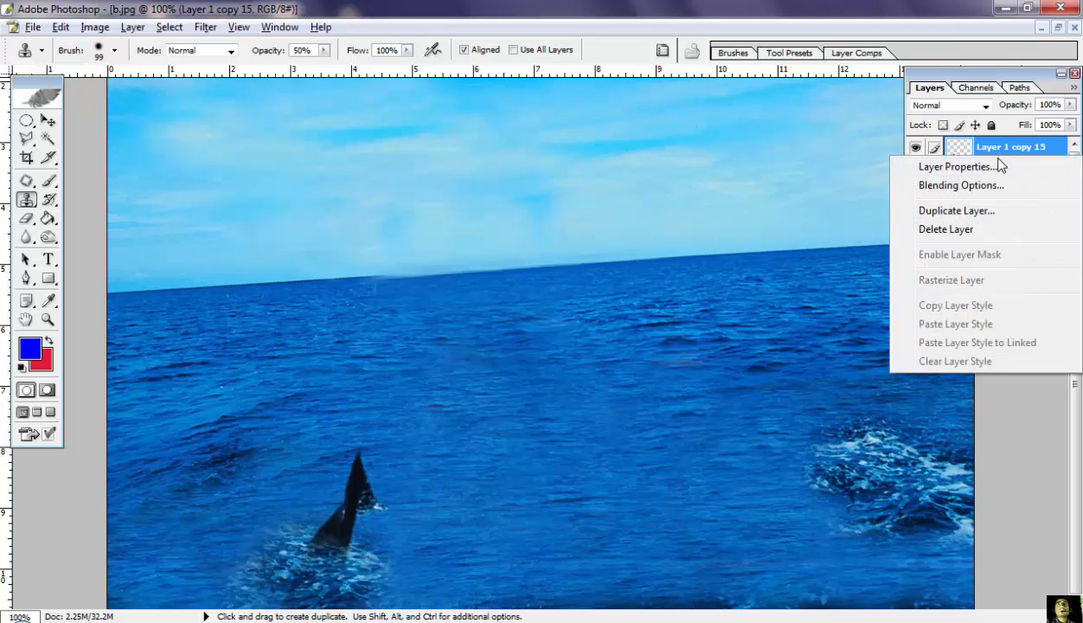
click(942, 211)
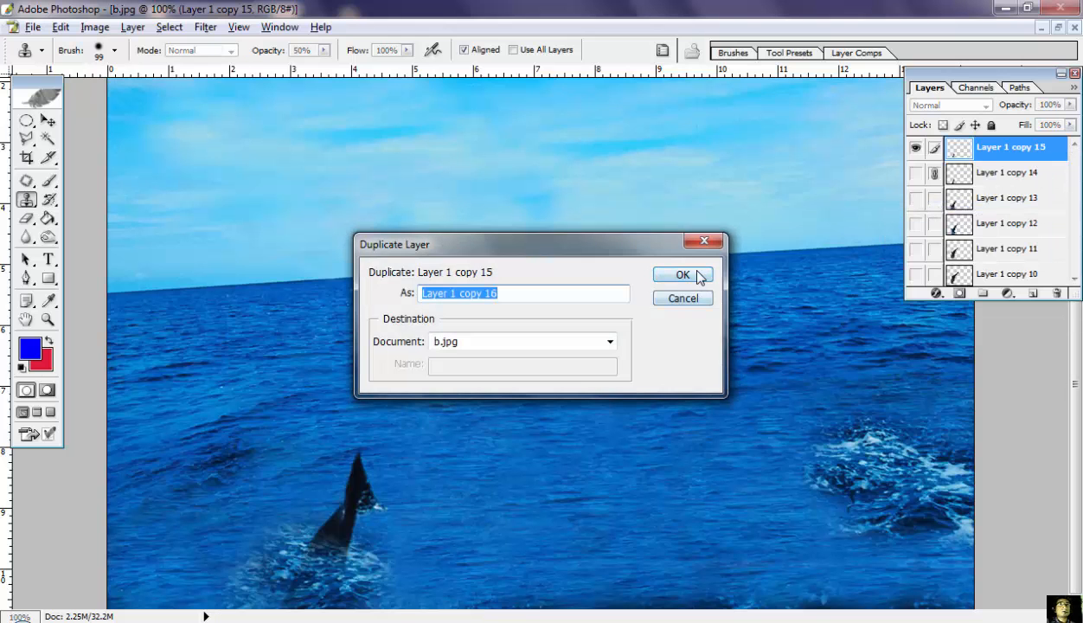
click(697, 275)
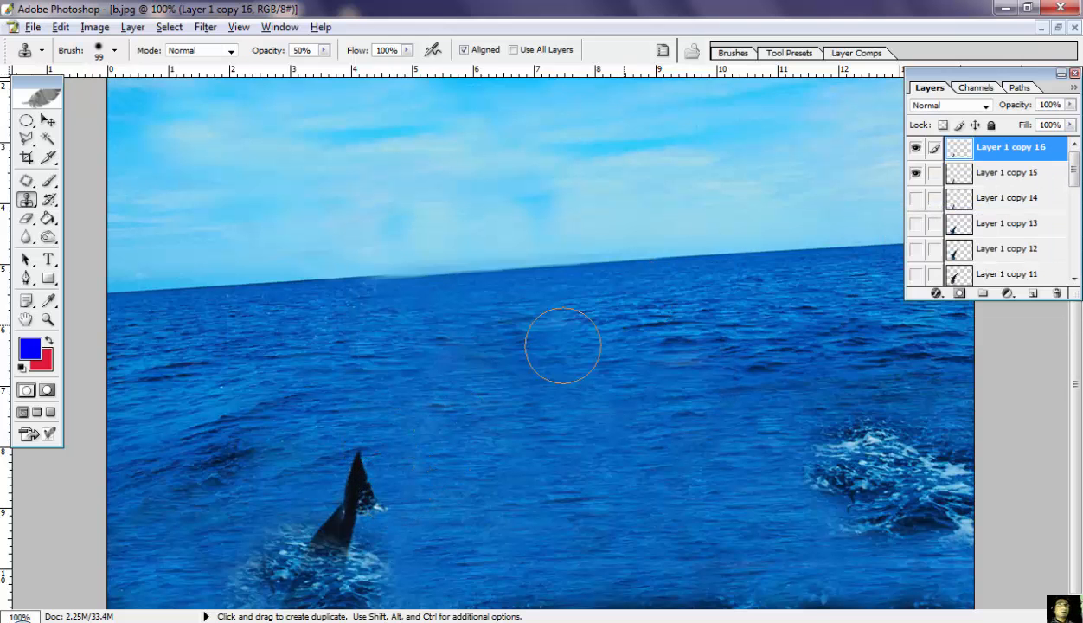
click(915, 173)
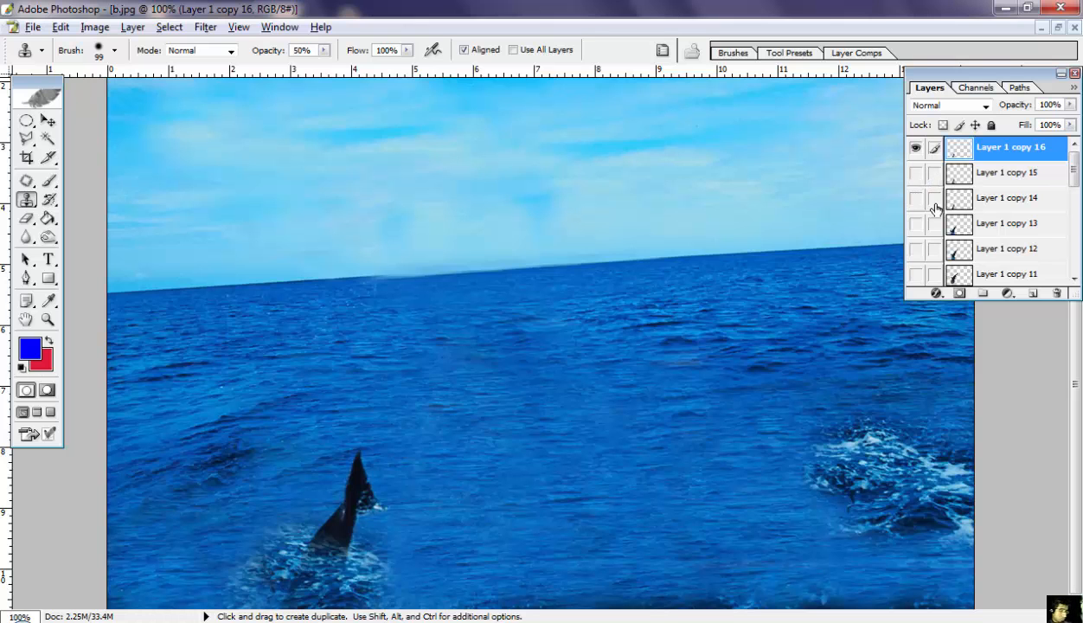
Step: Move the Layer 1 copy 16 dolphin about 83 px down and 35 px left, and cover its tail completely with cloned foam
key(ctrl+t)
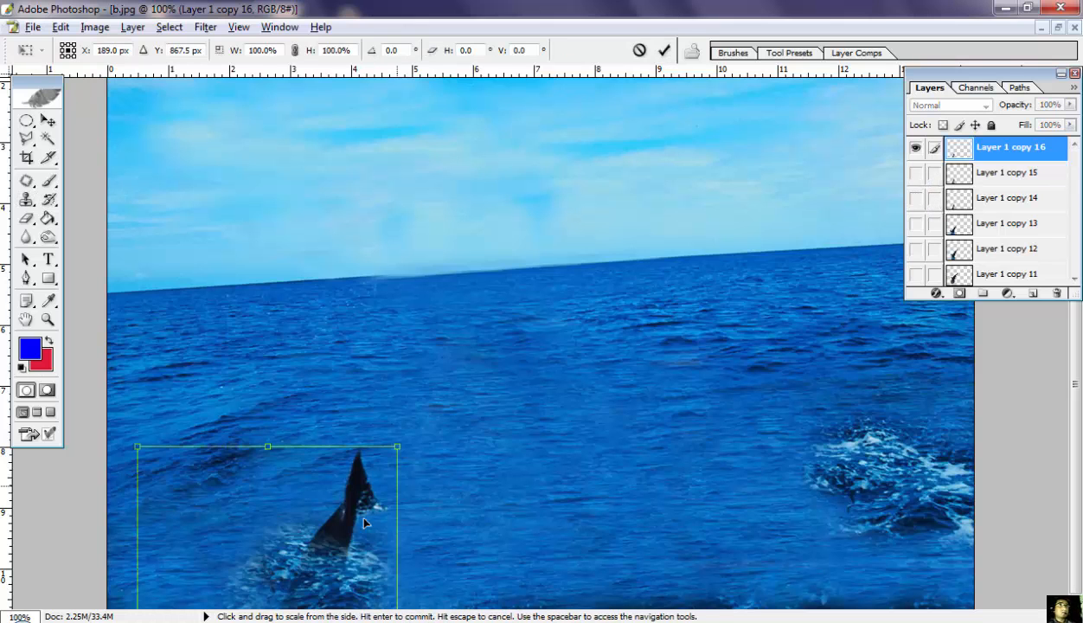
drag(350, 494, 320, 585)
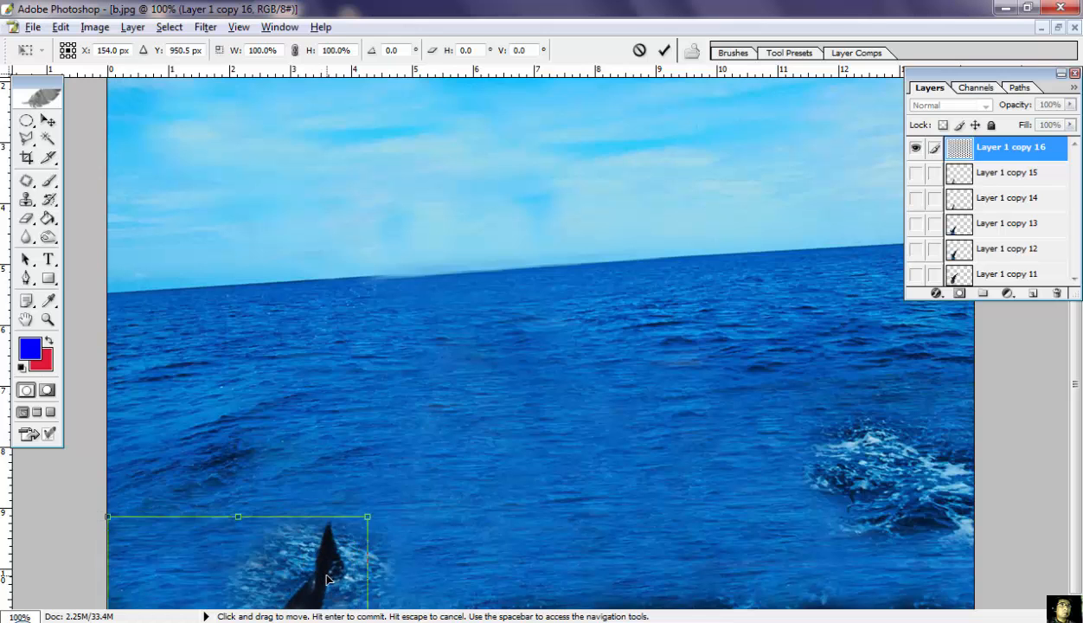
click(662, 49)
key(s)
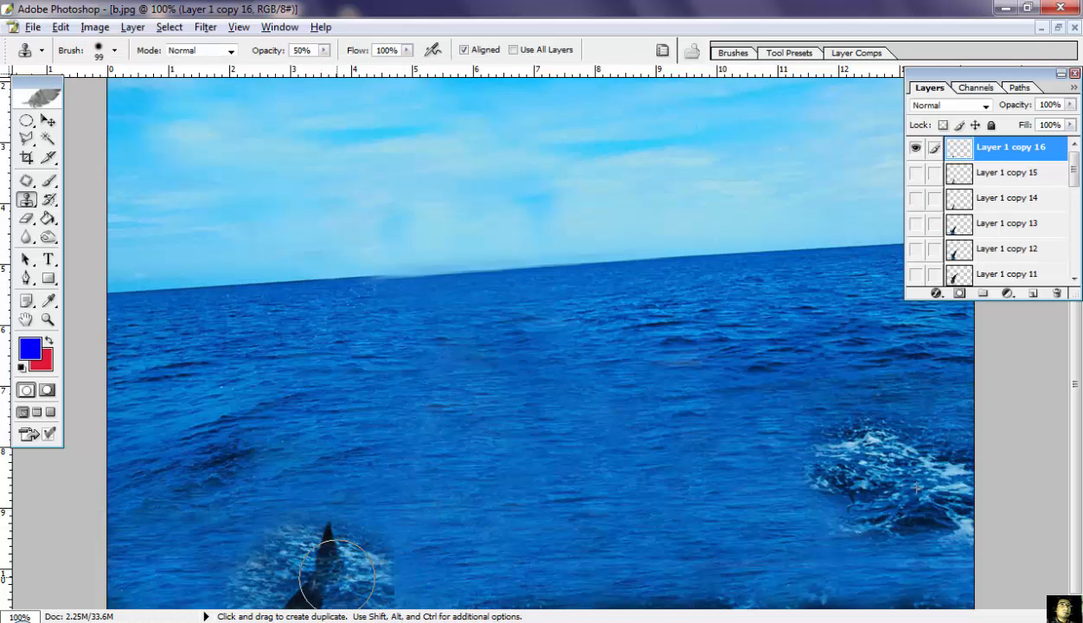
mouse_move(338, 574)
mouse_down()
mouse_move(298, 561)
mouse_move(279, 582)
mouse_move(342, 594)
mouse_move(315, 546)
mouse_move(296, 565)
mouse_move(313, 570)
mouse_move(325, 532)
mouse_up()
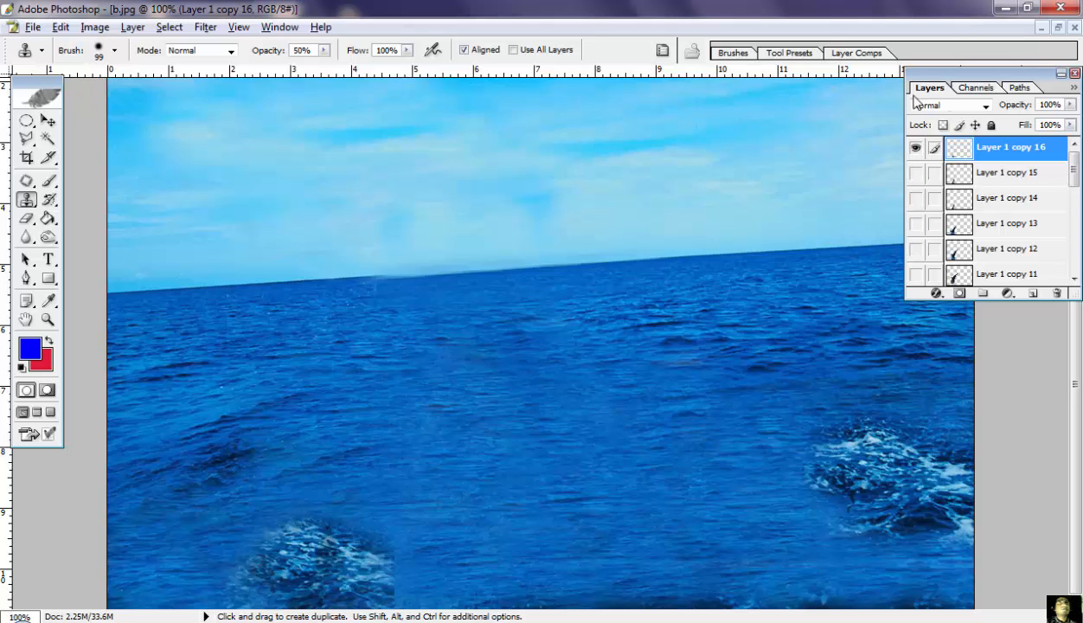
Step: Switch to ImageReady with the b.jpg document and hide Layer 1 copy 16 and Layer 0 copy
click(45, 433)
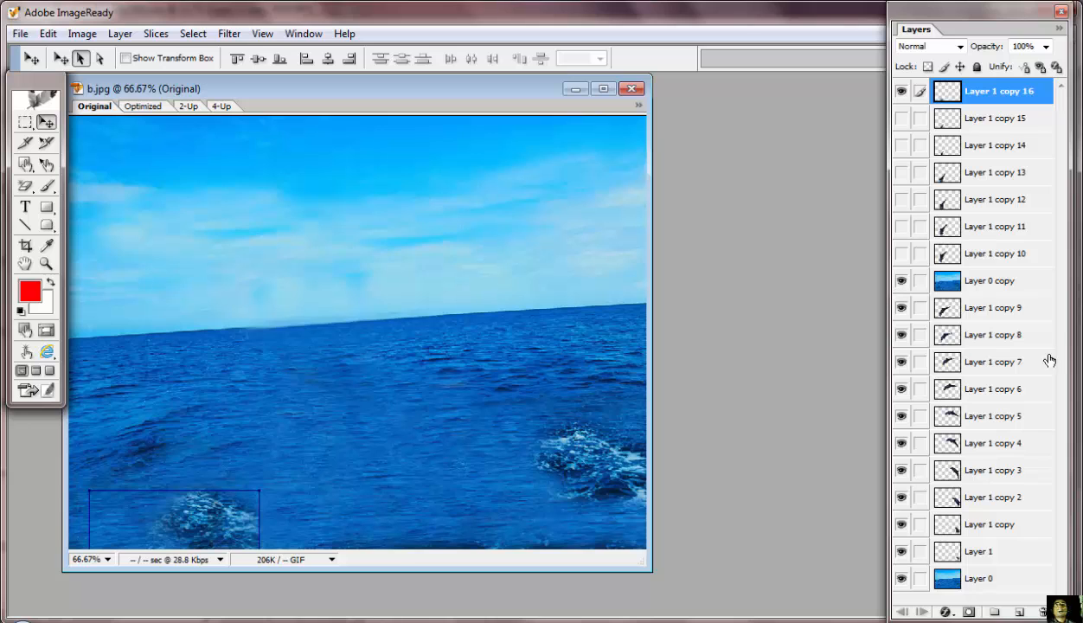
click(901, 93)
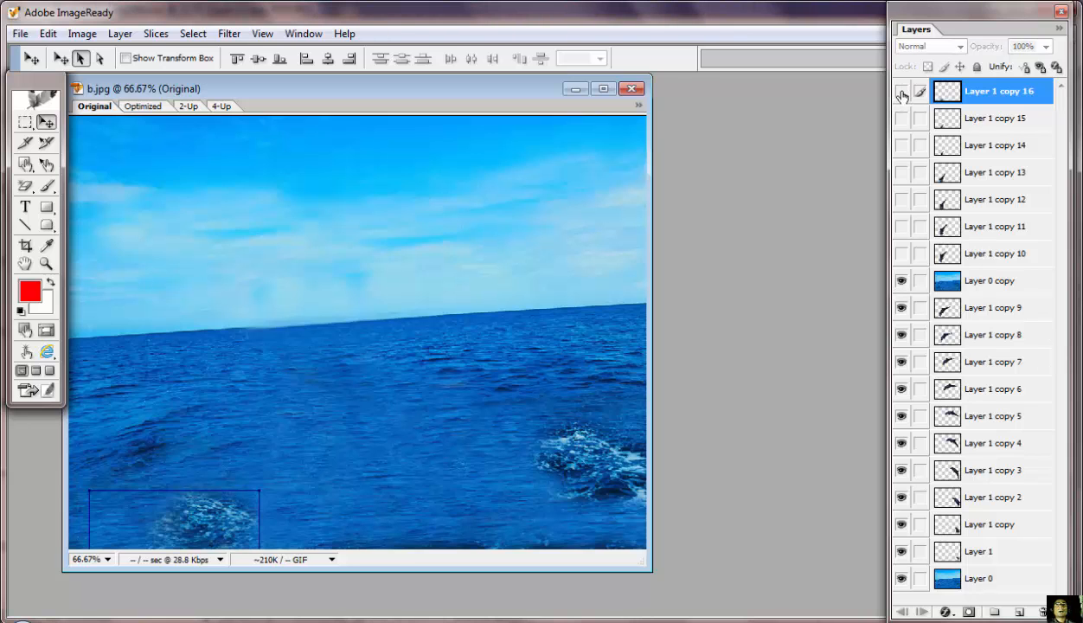
click(901, 280)
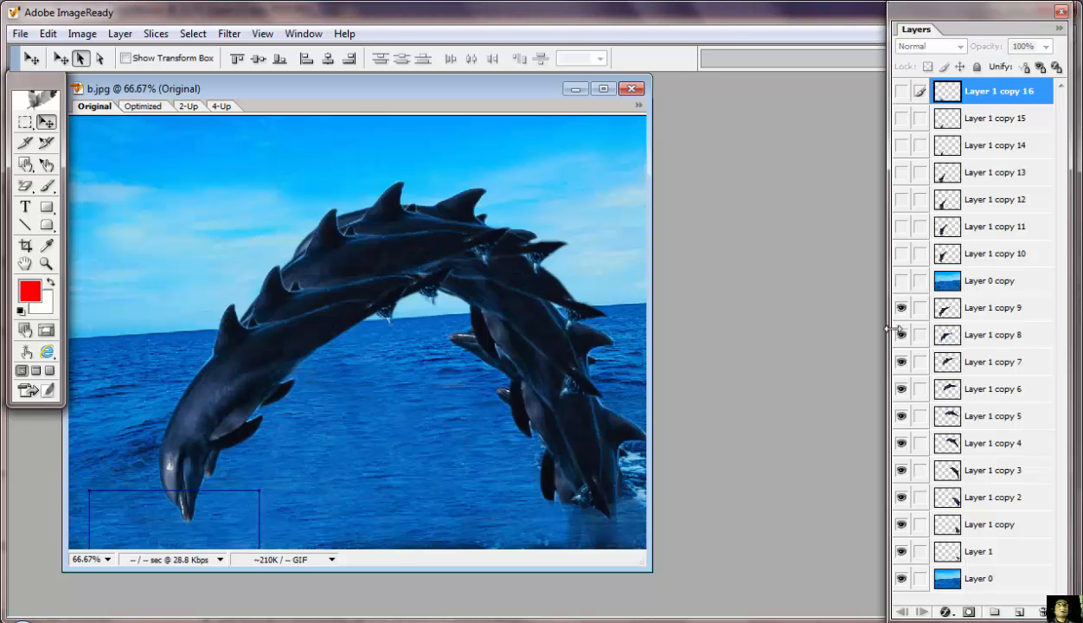
Step: Hide the dolphin layers from Layer 1 copy 9 down to Layer 1, leaving only Layer 0 visible
click(901, 308)
click(901, 335)
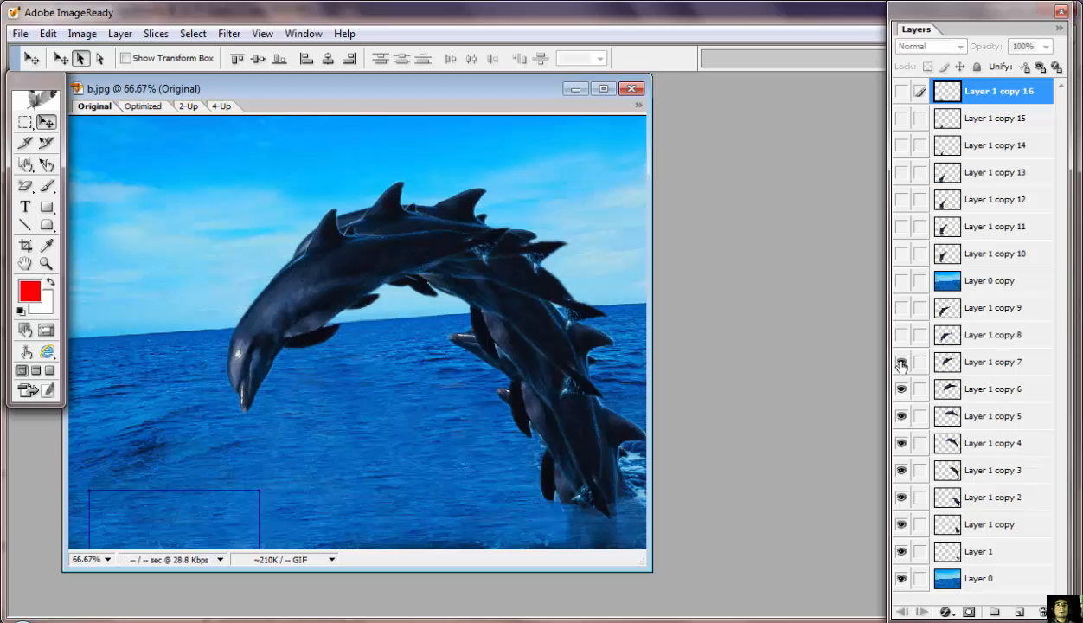
click(901, 362)
click(901, 389)
click(901, 417)
click(902, 443)
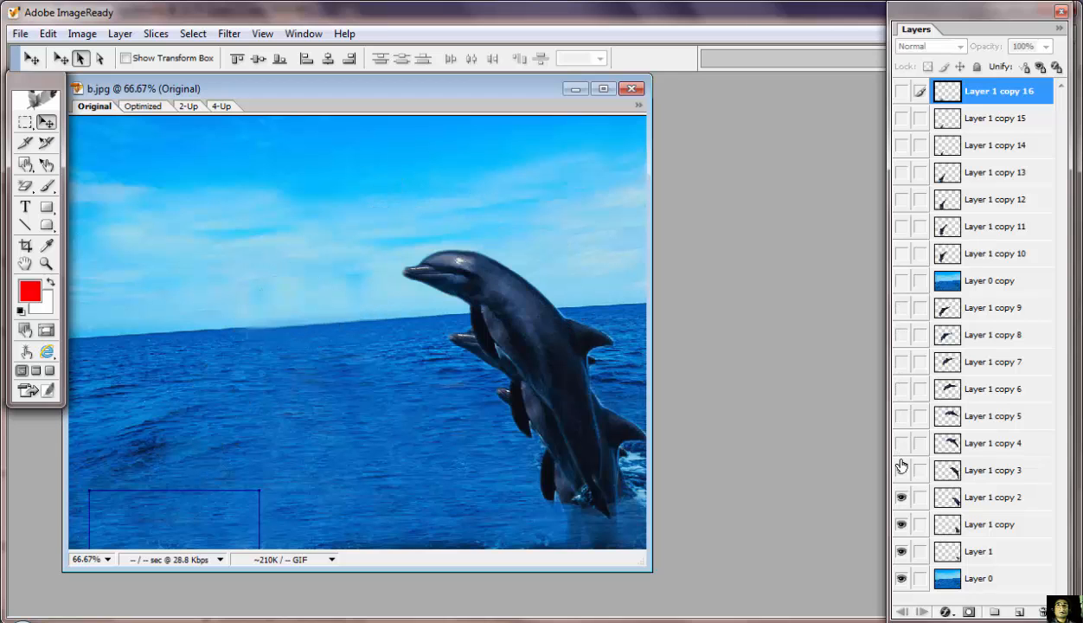
click(901, 469)
click(902, 498)
click(901, 524)
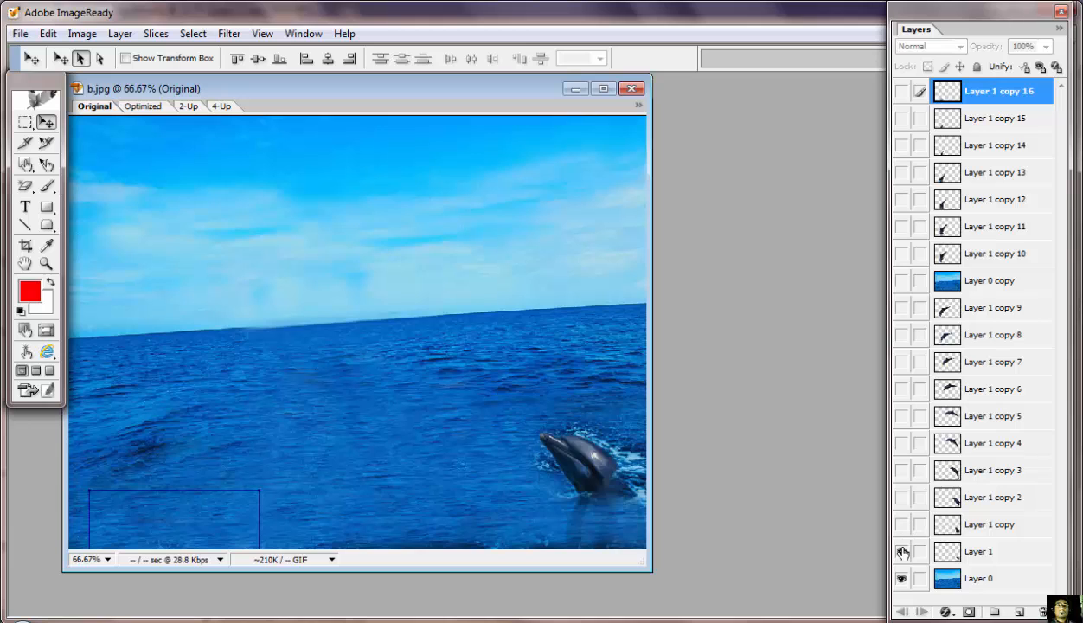
click(902, 551)
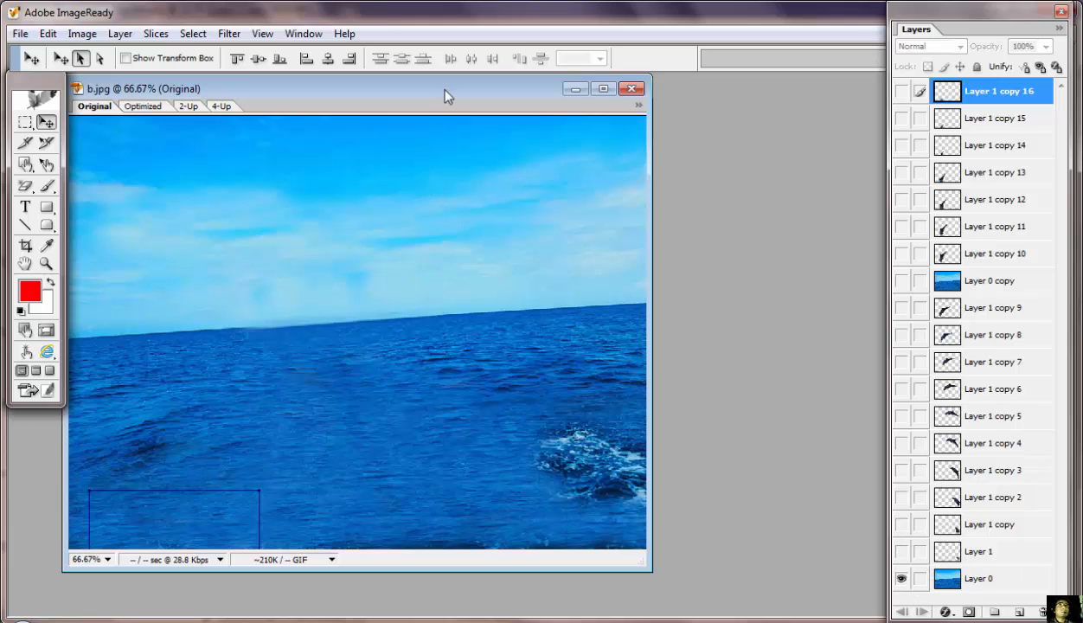
Step: Maximize the b.jpg document window and select Layer 0
click(604, 89)
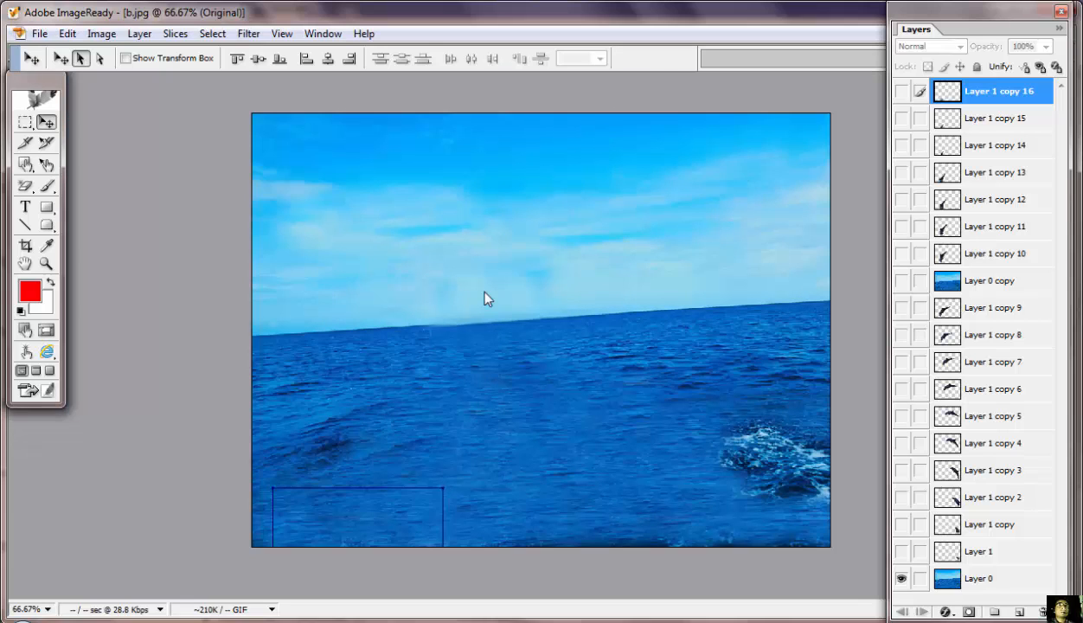
click(966, 581)
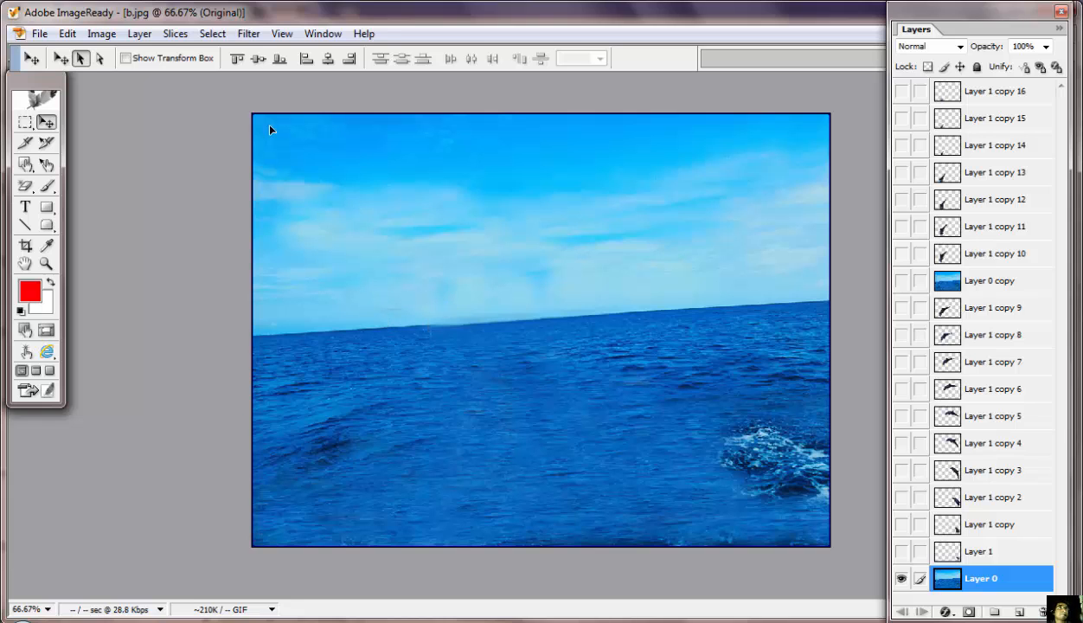
Step: Display the Animation frame strip and move it away from the middle of the image
click(327, 34)
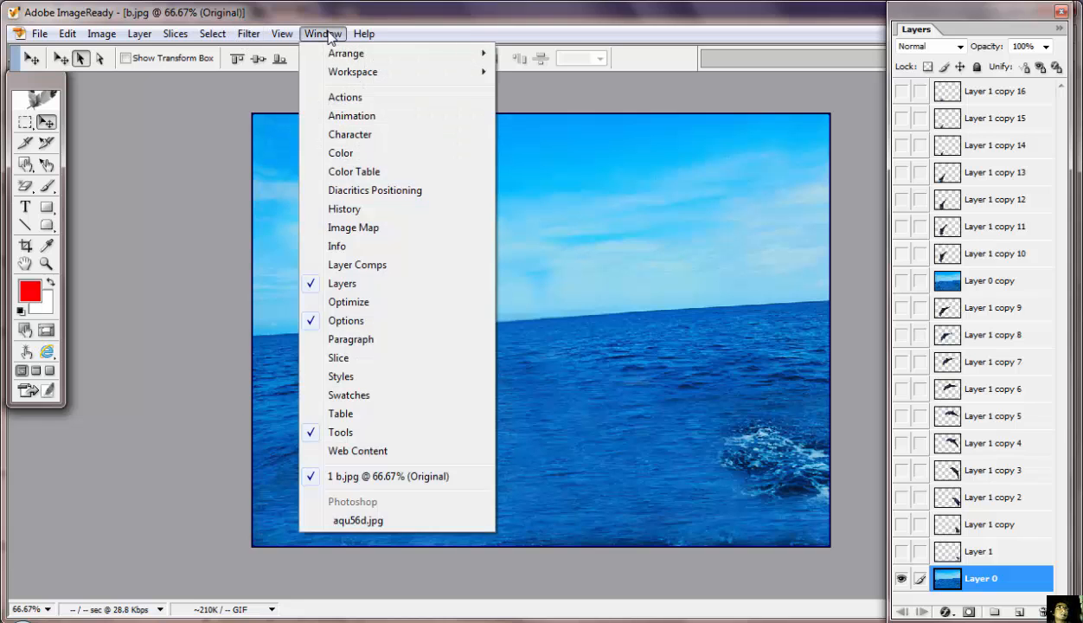
click(362, 113)
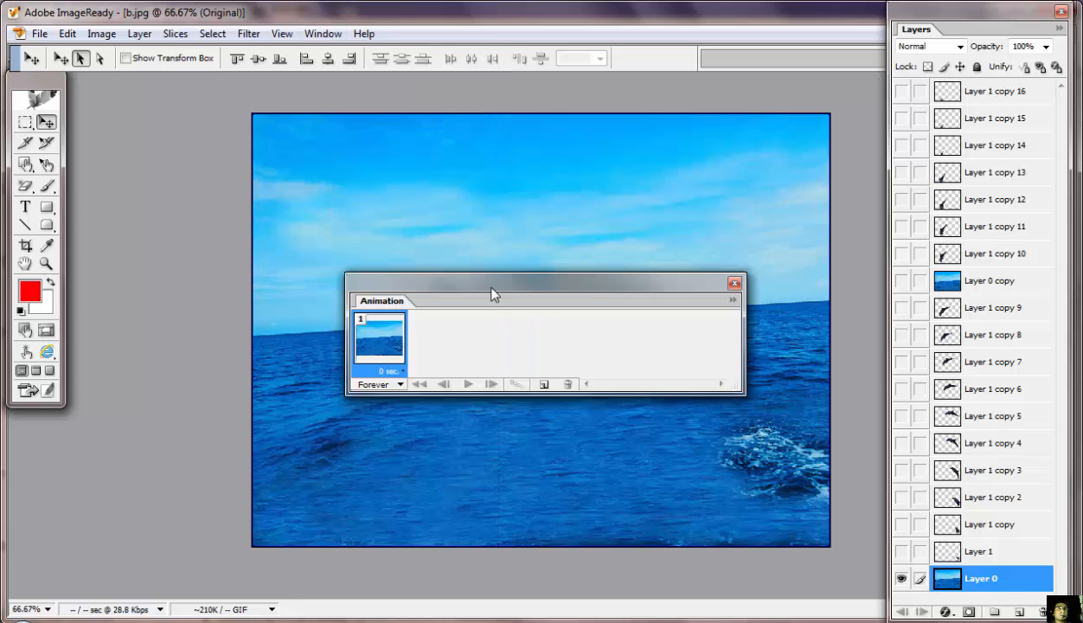
drag(492, 294, 230, 71)
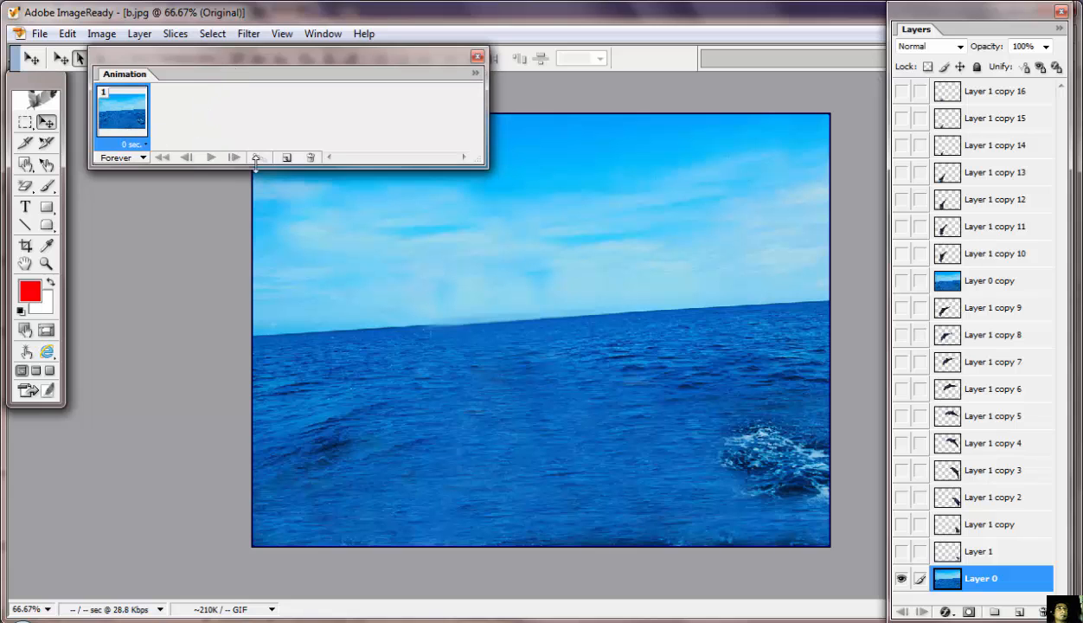
Step: Add a second animation frame with Layer 1 visible over Layer 0, and duplicate it as frame 3
click(287, 158)
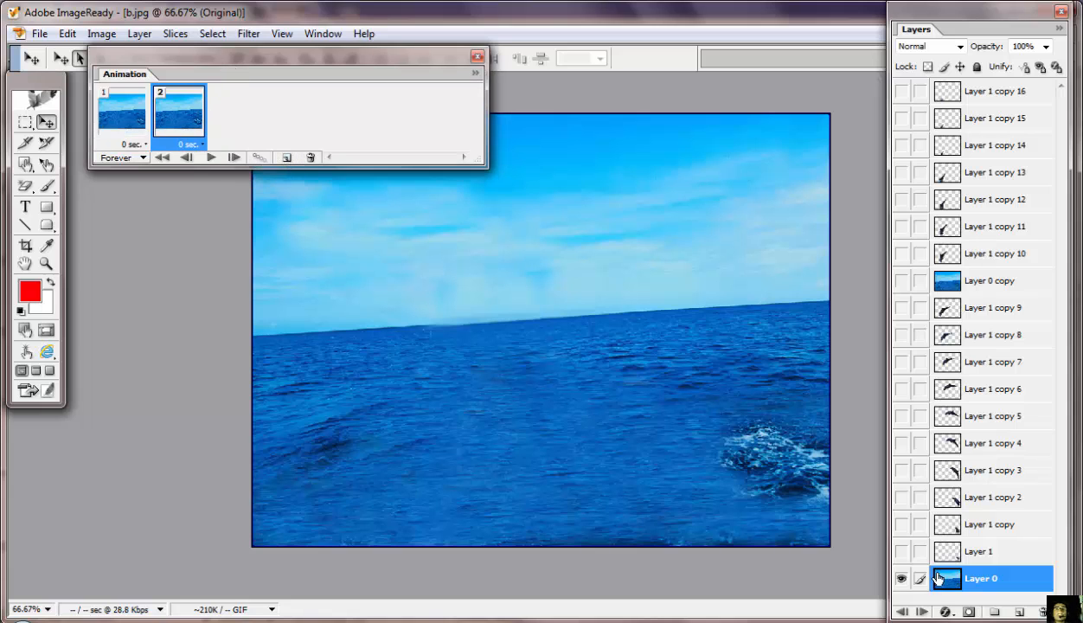
click(901, 552)
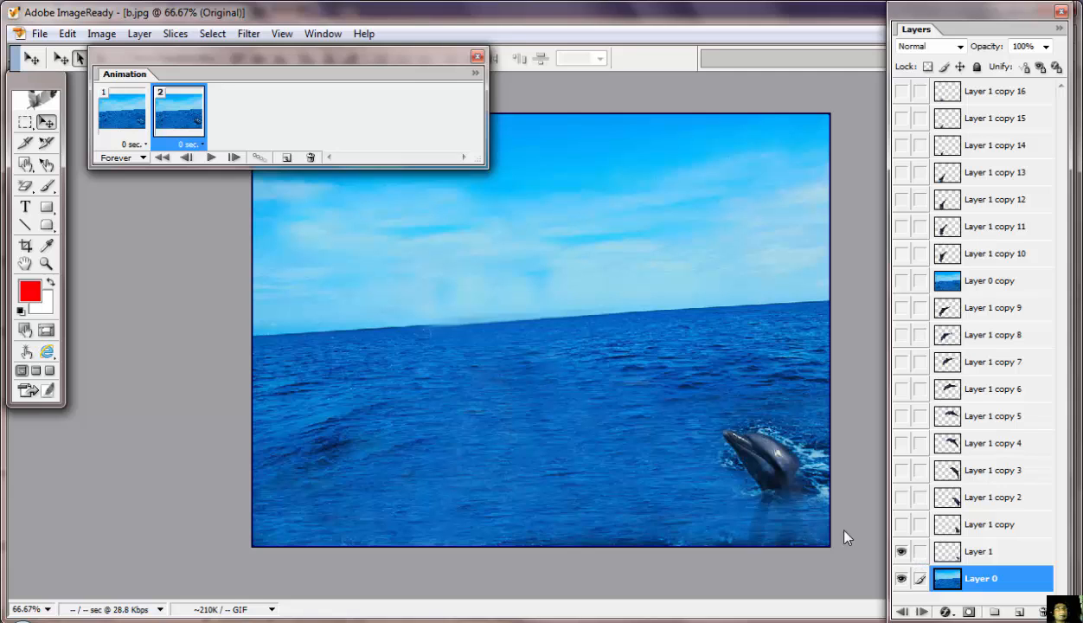
click(286, 159)
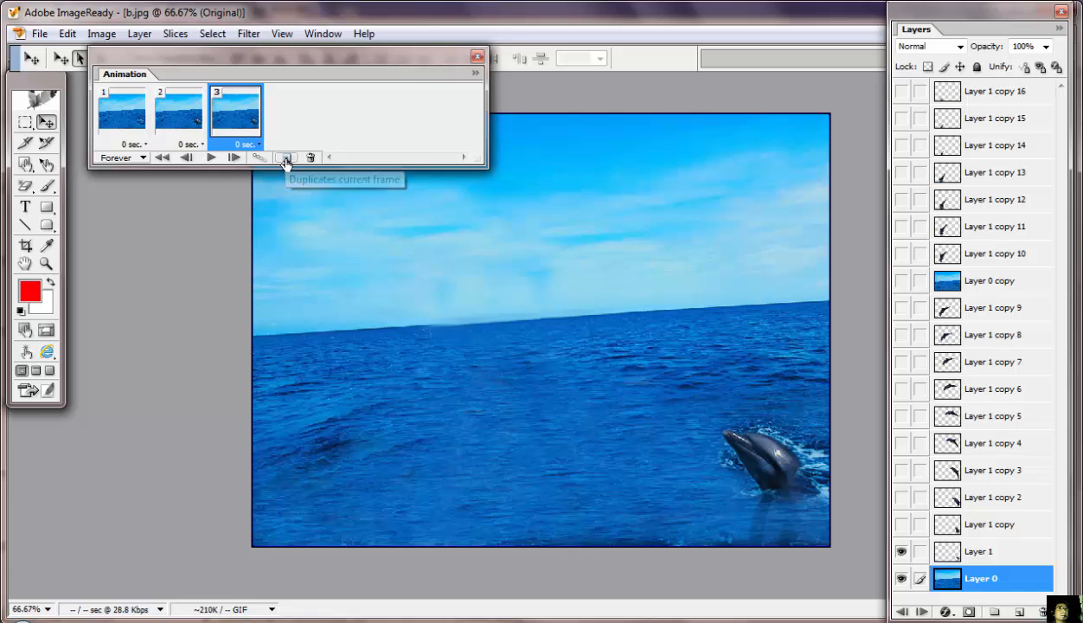
Step: Show Layer 1 copy instead of Layer 1 in frame 3, and add frame 4 showing Layer 1 copy 2 instead of Layer 1 copy
click(902, 524)
click(901, 551)
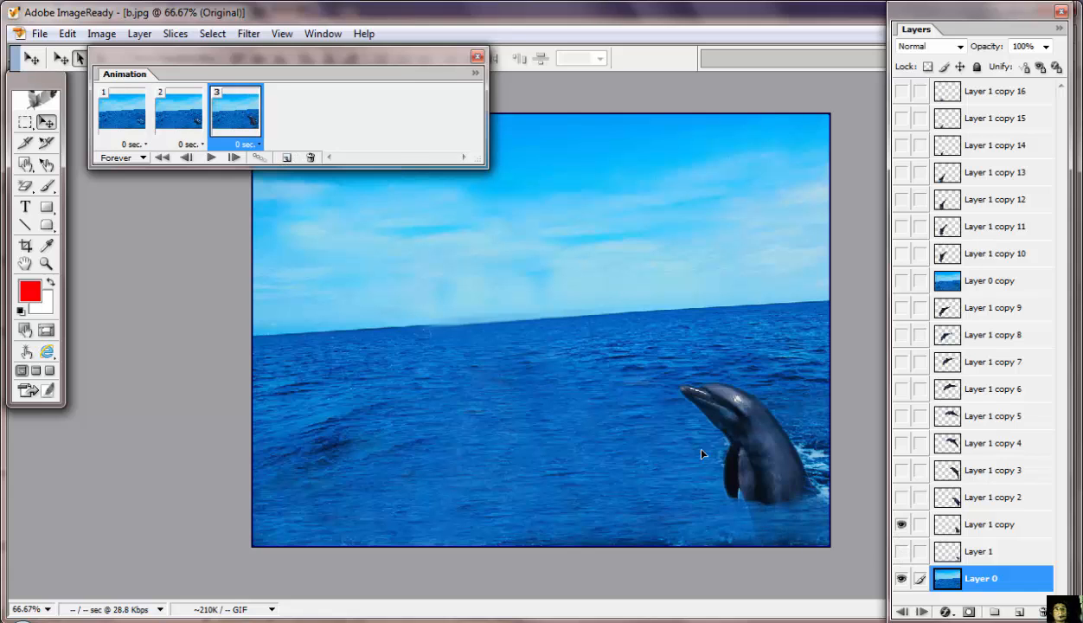
click(287, 158)
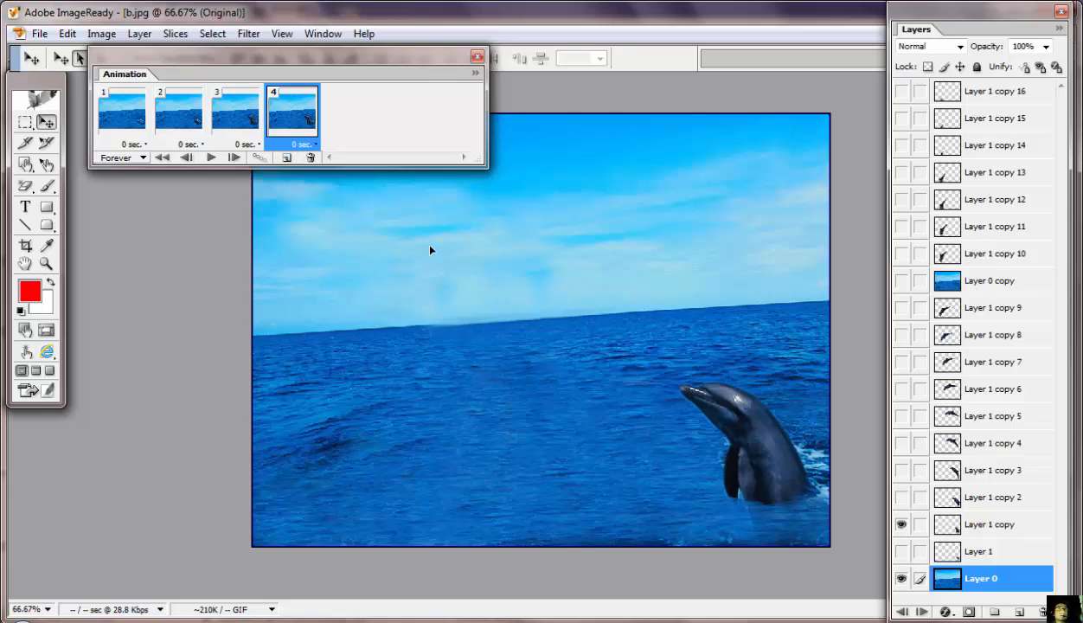
click(902, 498)
click(901, 525)
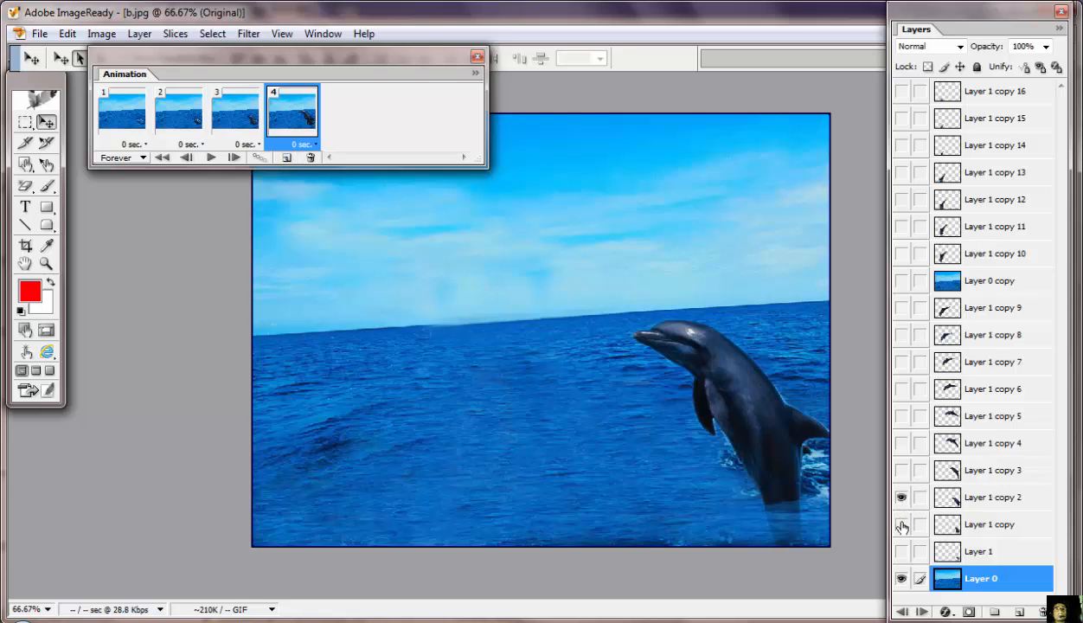
Step: Add frame 5 with only Layer 1 copy 3 over Layer 0, and frame 6 with only Layer 1 copy 4 over it
click(291, 160)
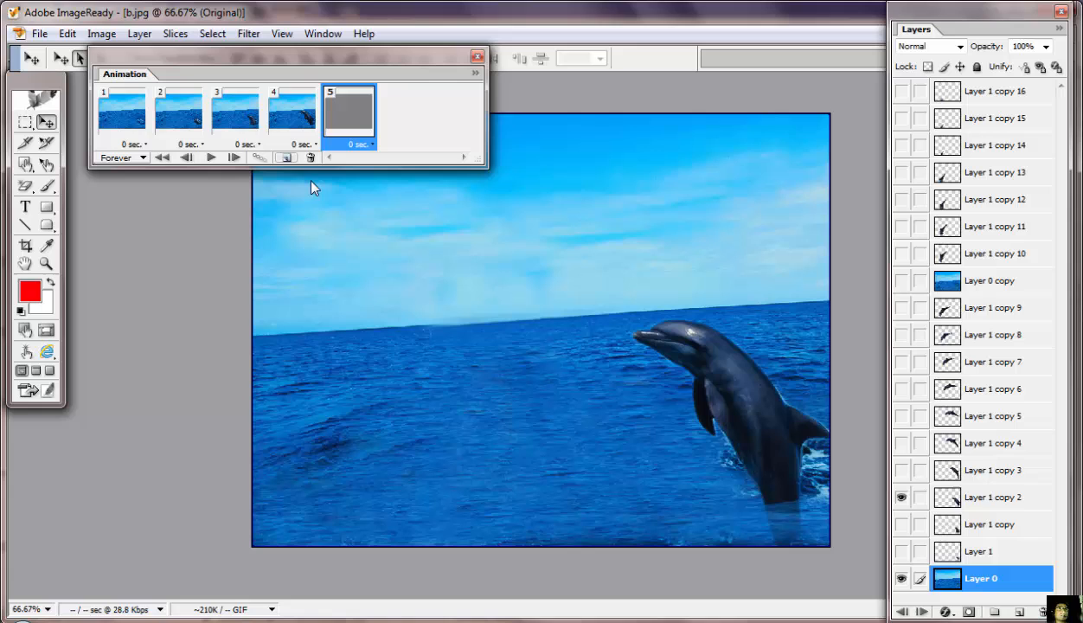
click(902, 470)
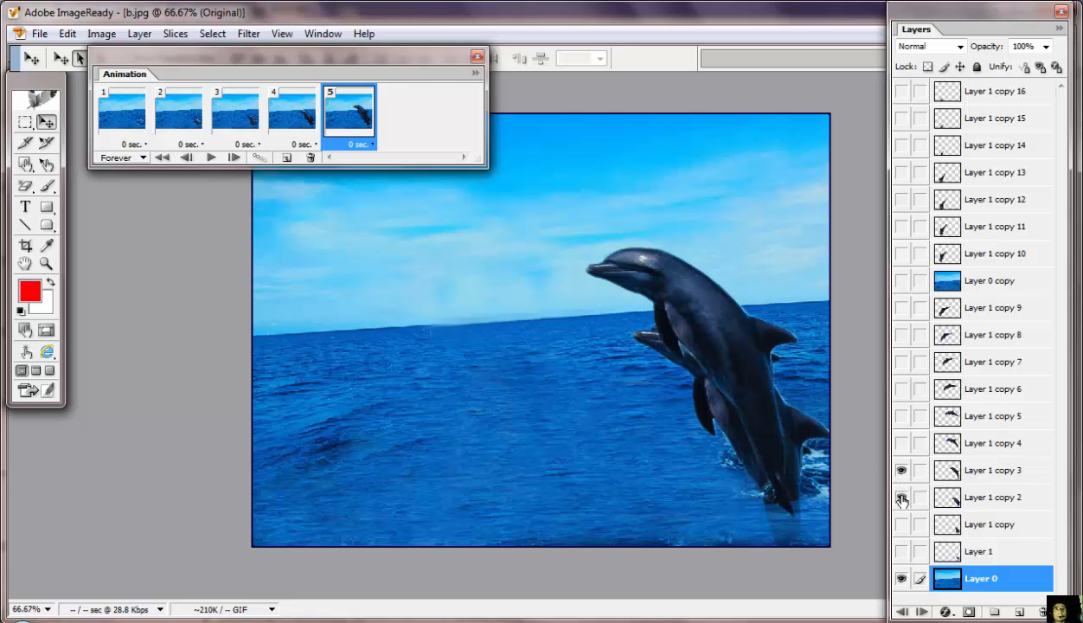
click(901, 497)
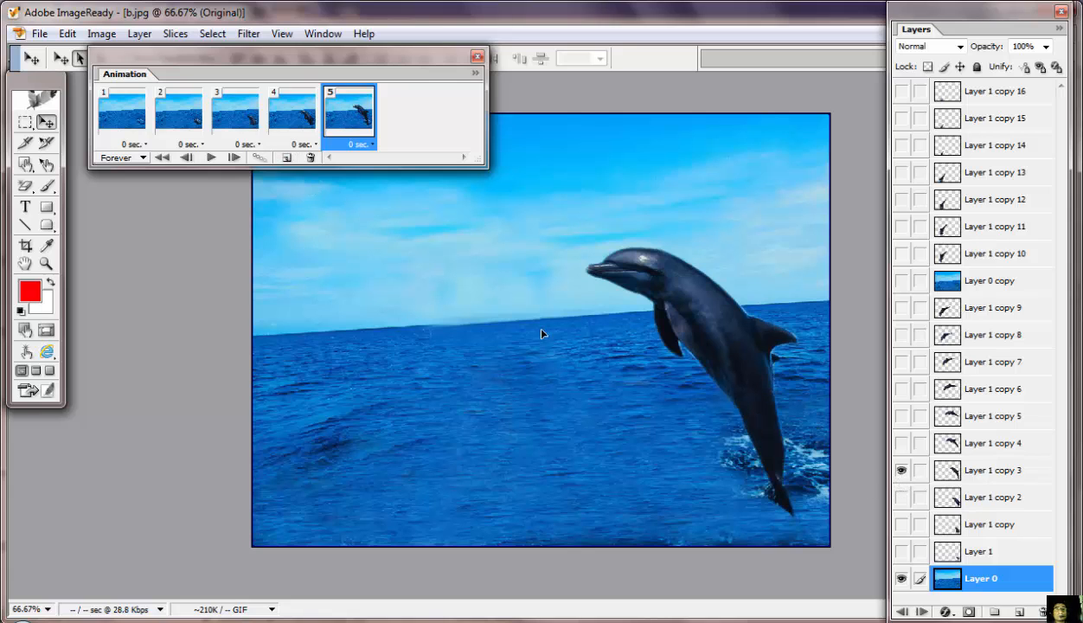
click(286, 158)
click(901, 443)
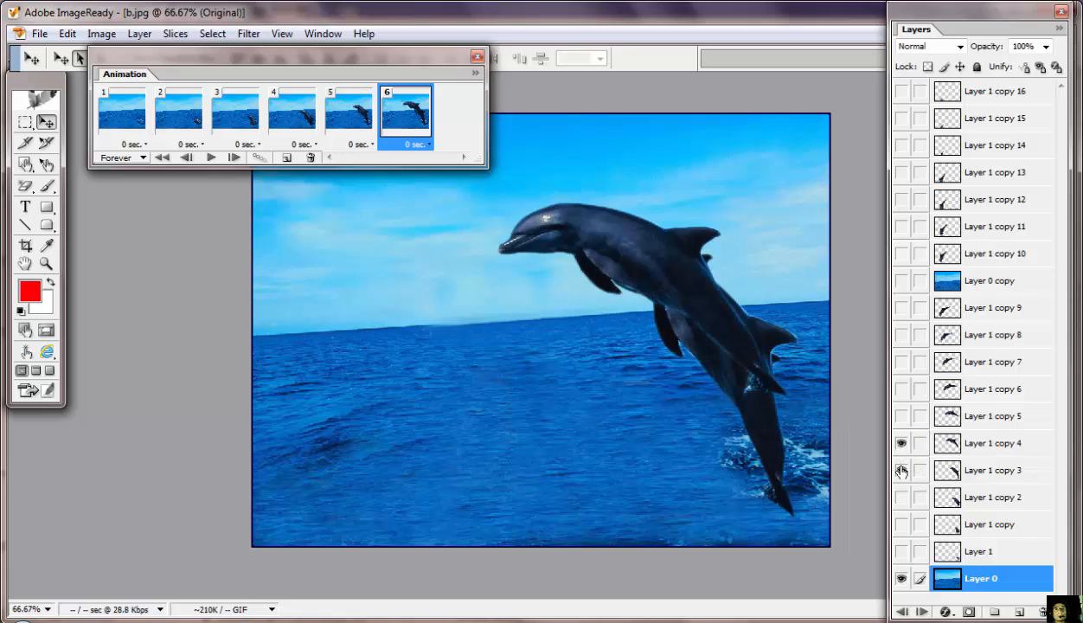
click(902, 470)
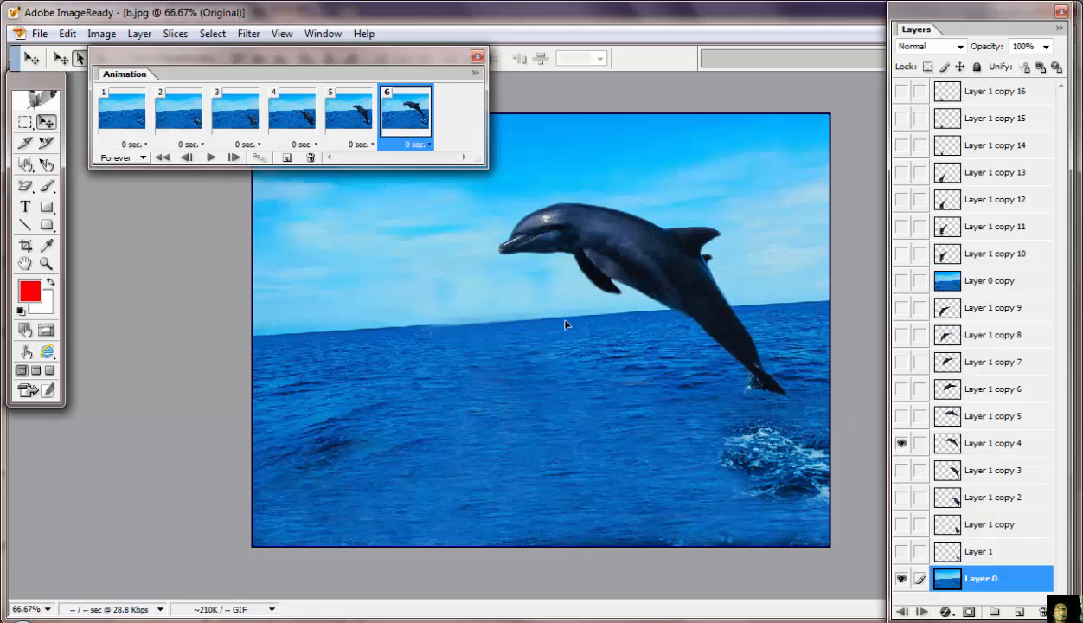
Step: Add frame 7 with only Layer 1 copy 5 over Layer 0, and frame 8 with only Layer 1 copy 6 over it
click(286, 158)
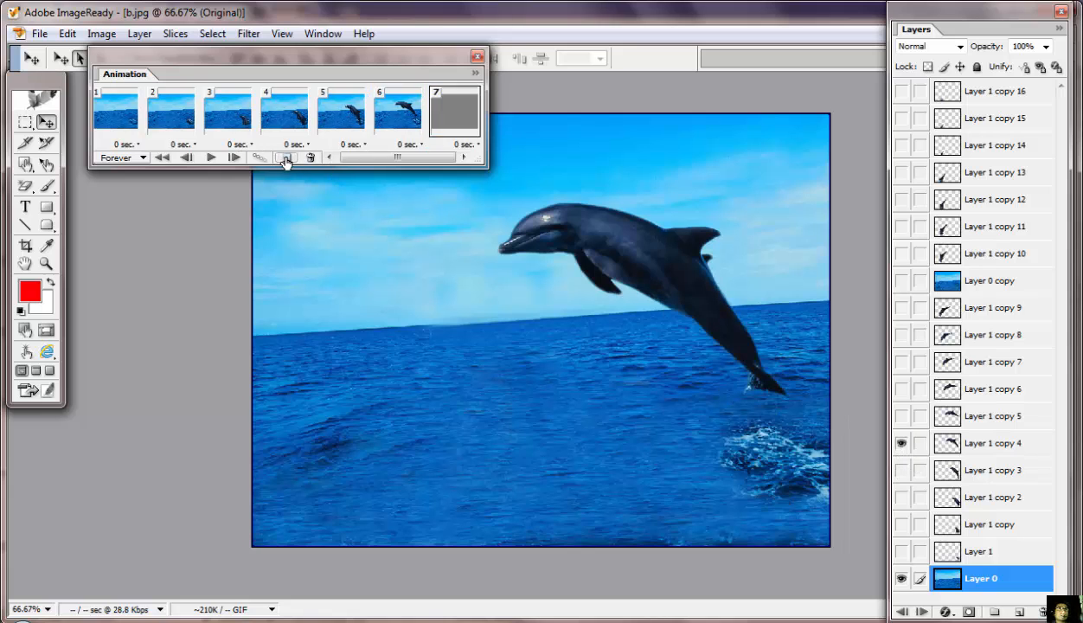
click(902, 416)
click(901, 442)
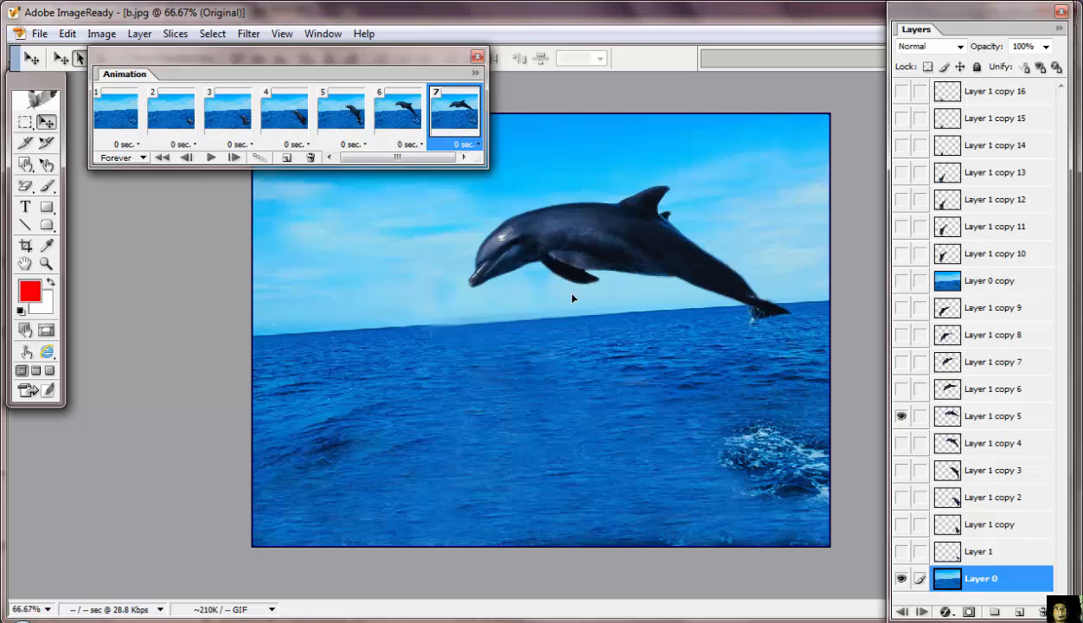
click(282, 158)
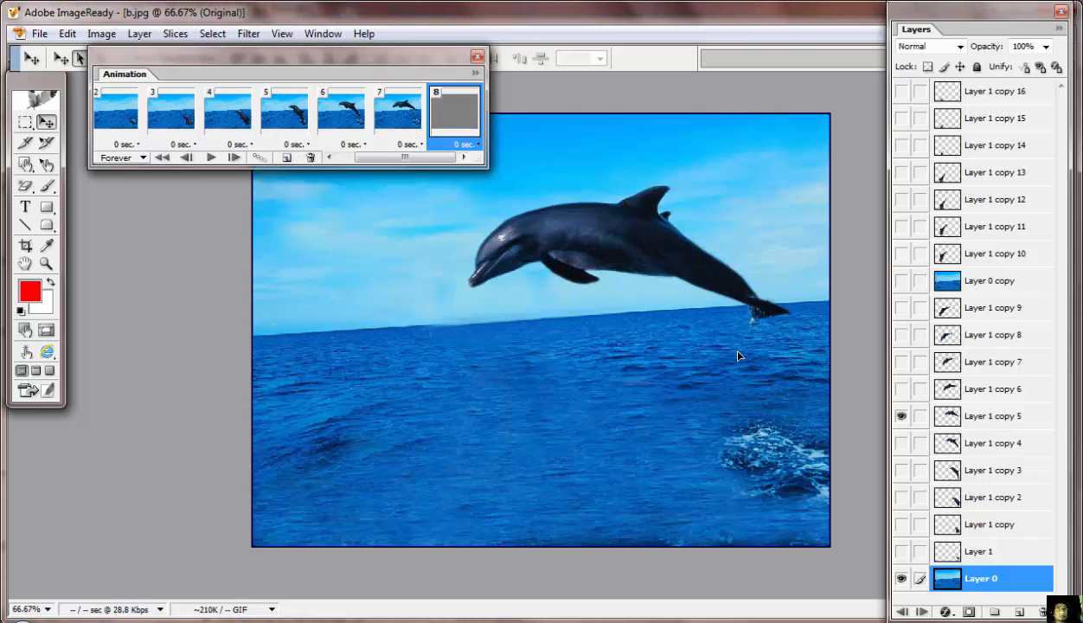
click(902, 390)
click(901, 416)
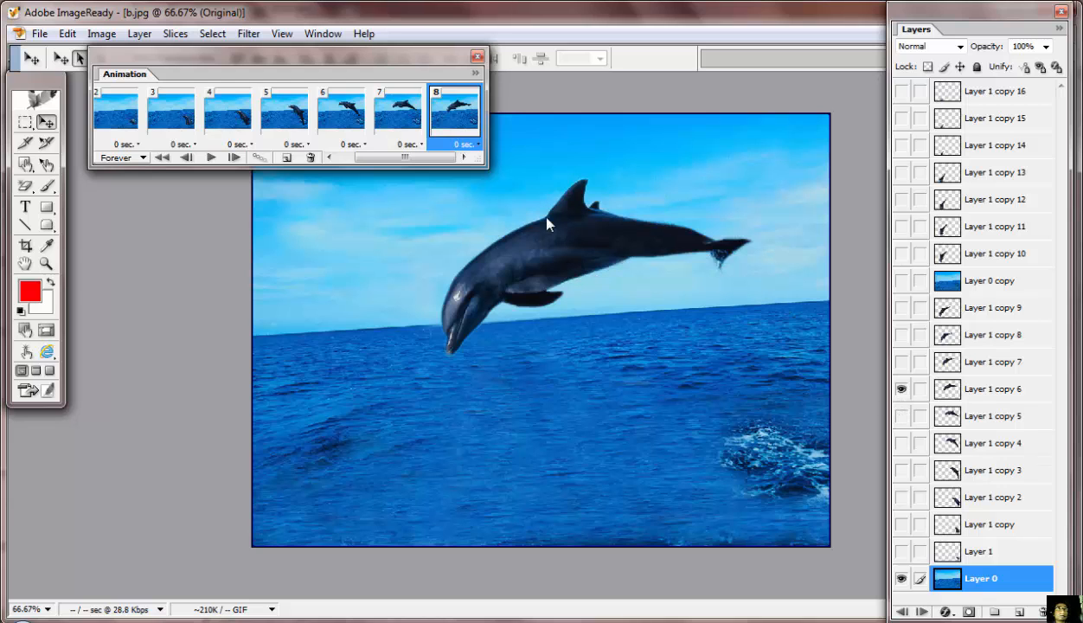
Step: Add frame 9 with only Layer 1 copy 7 over Layer 0, and frame 10 with only Layer 1 copy 8 over it
click(287, 158)
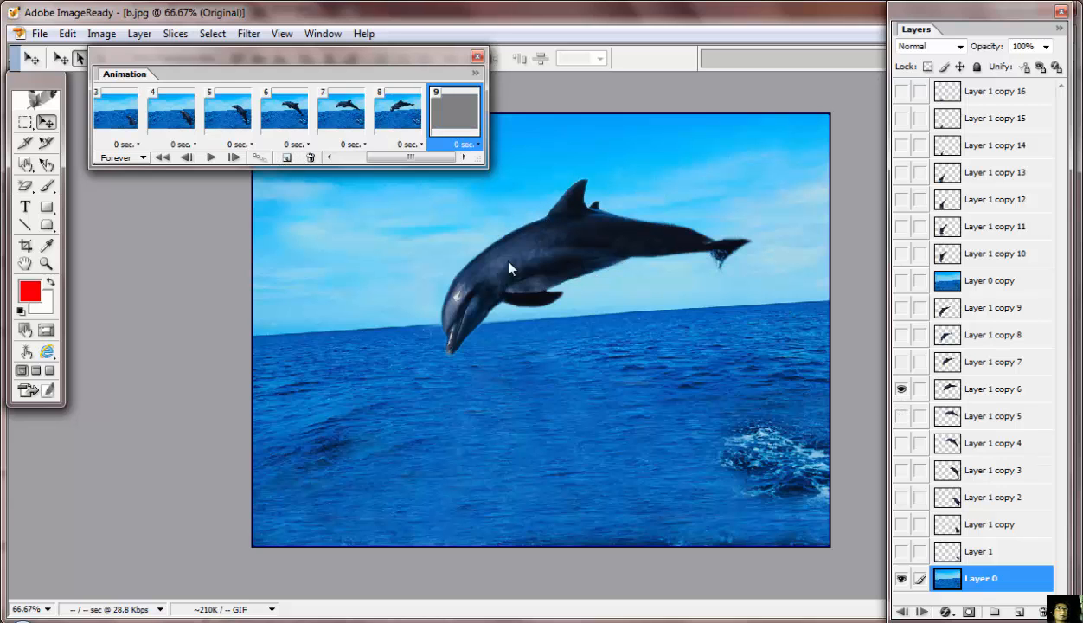
click(901, 362)
click(901, 389)
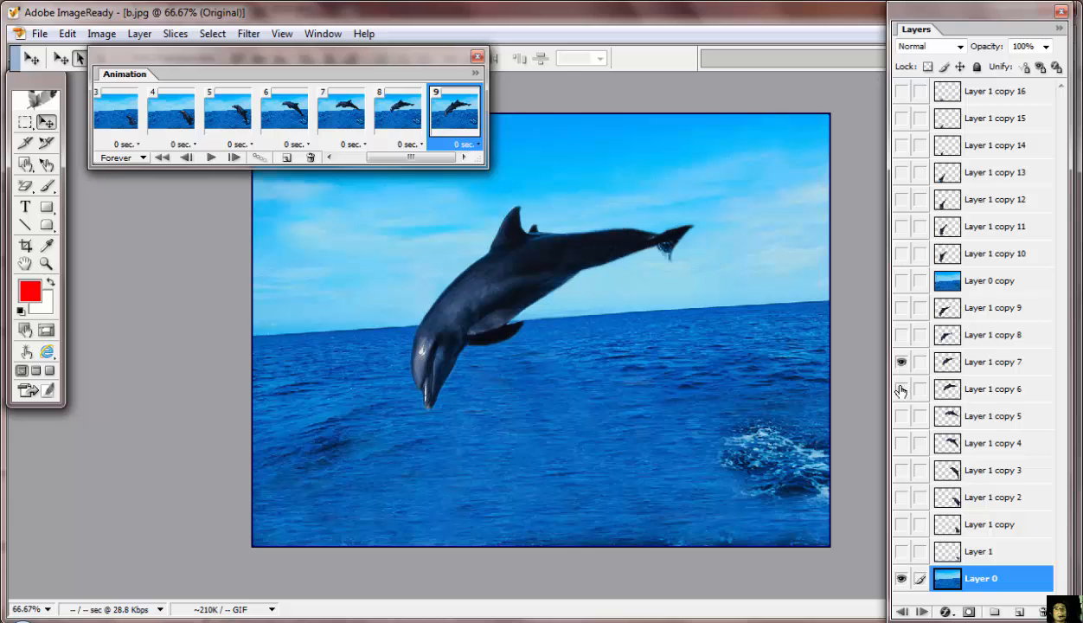
click(286, 157)
click(901, 335)
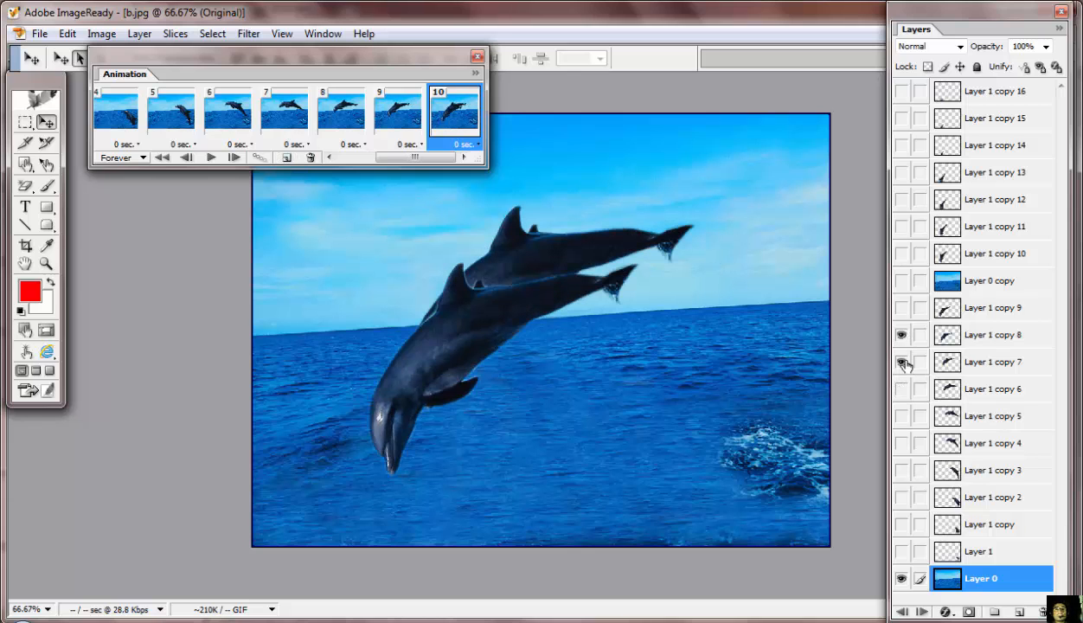
click(901, 361)
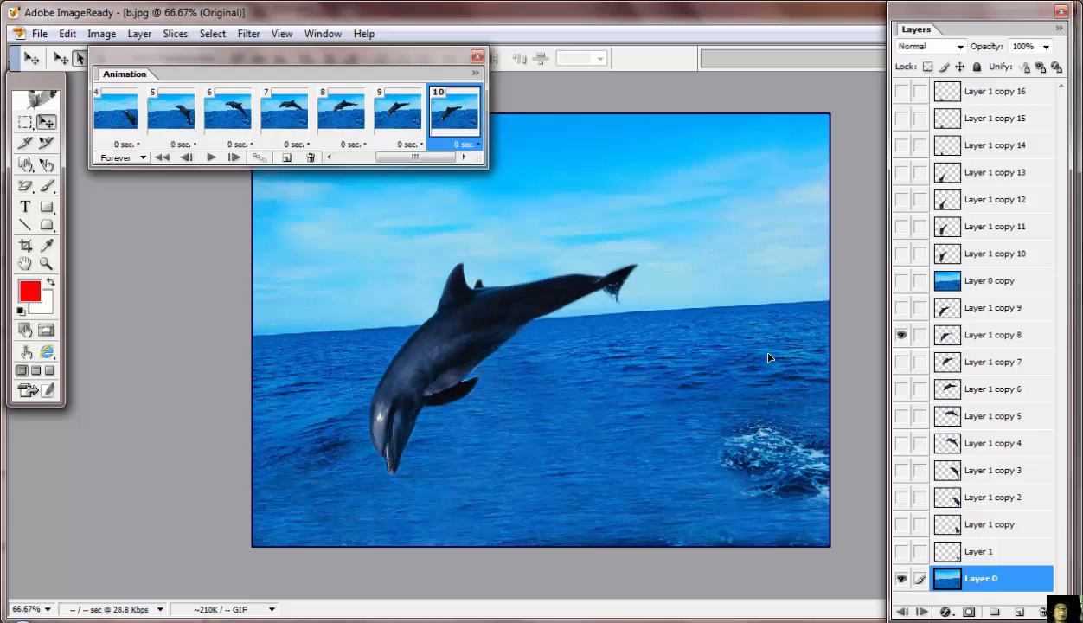
Step: Add frame 11 showing Layer 1 copy 9 over Layer 0 and hiding Layer 1 copy 8
click(286, 157)
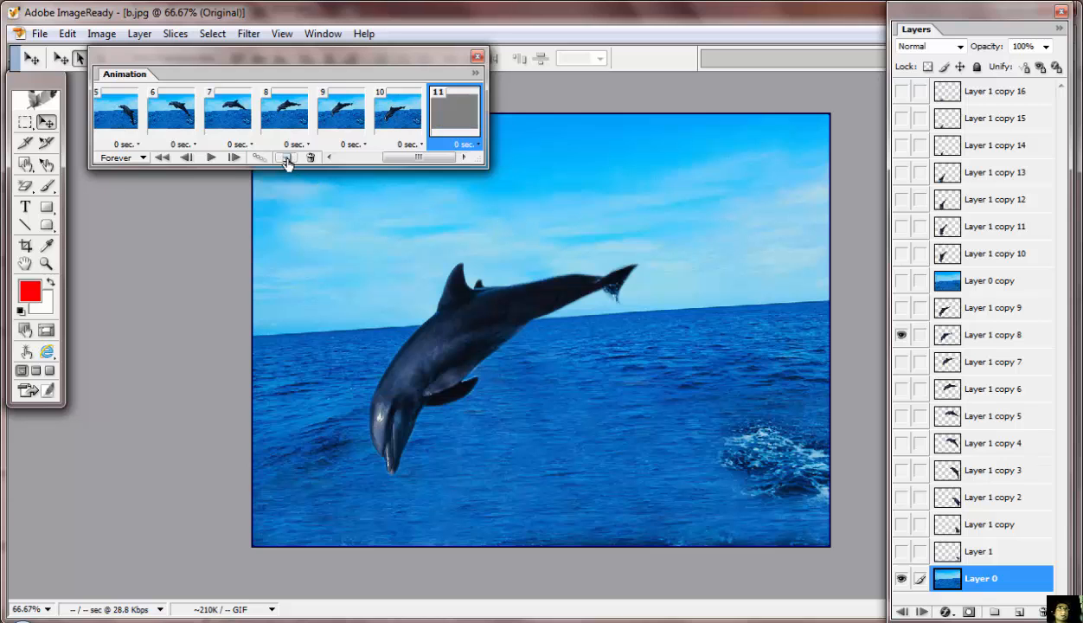
click(901, 308)
click(902, 334)
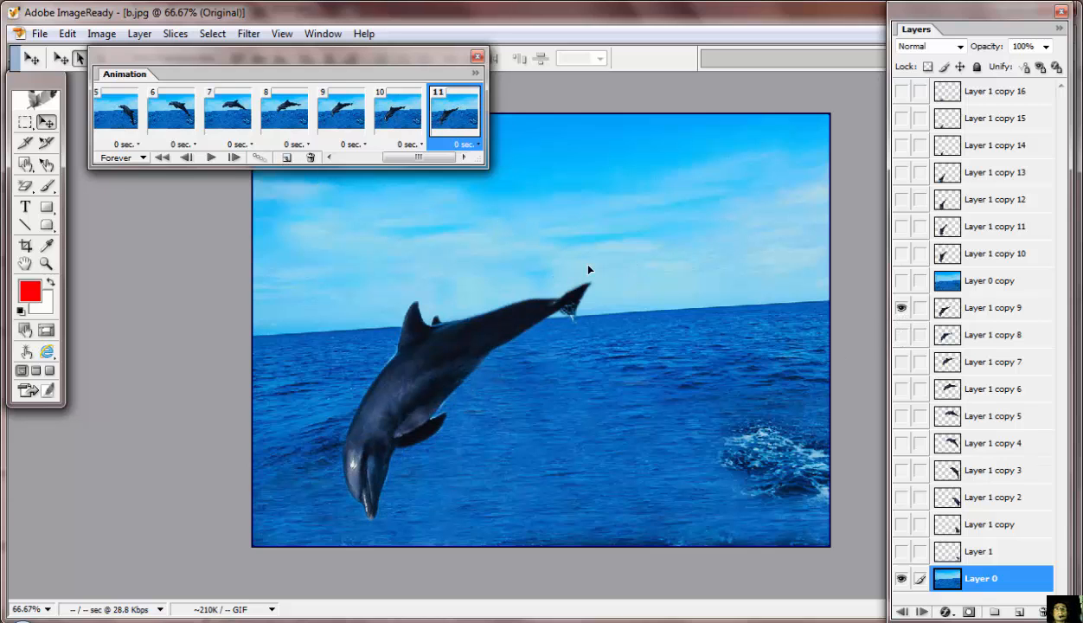
Step: Add frame 12 showing Layer 1 copy 10 over Layer 0 copy, with Layer 1 copy 9 and Layer 0 hidden
click(287, 160)
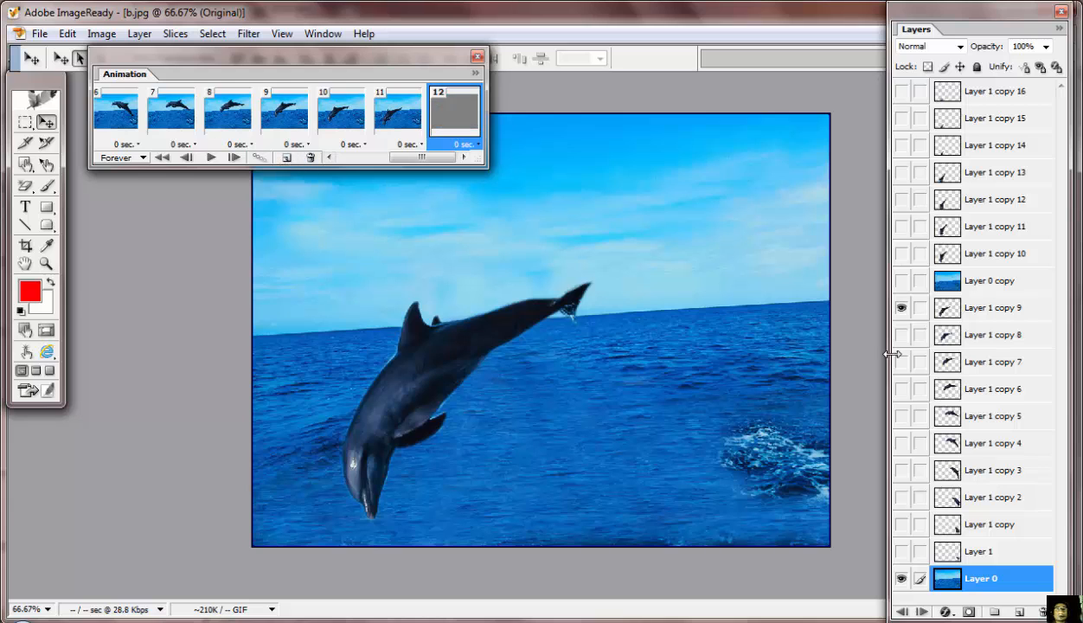
click(901, 308)
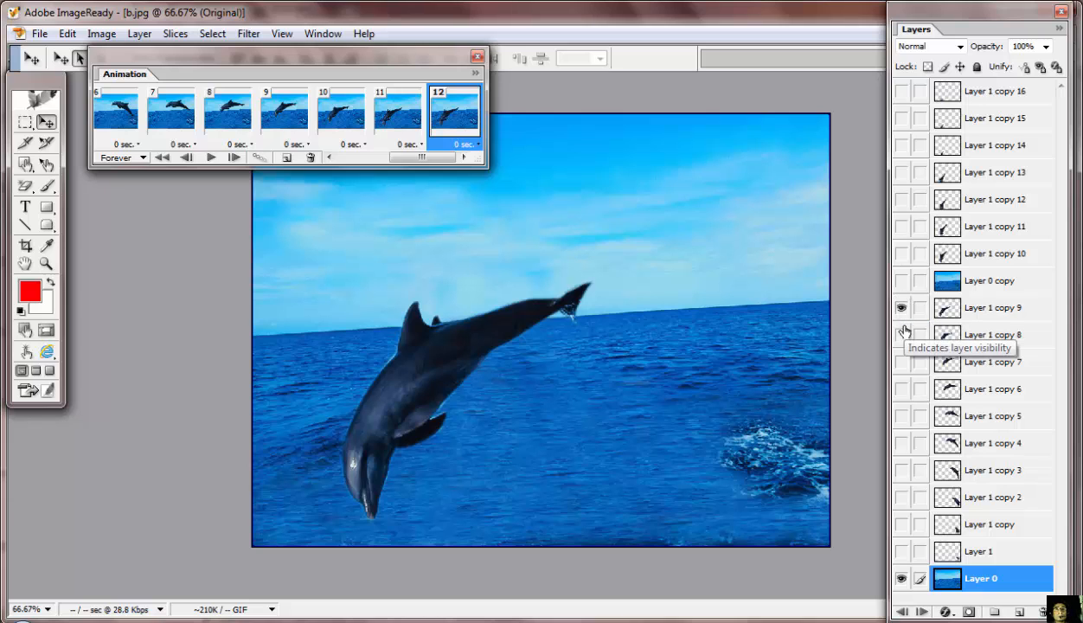
click(902, 281)
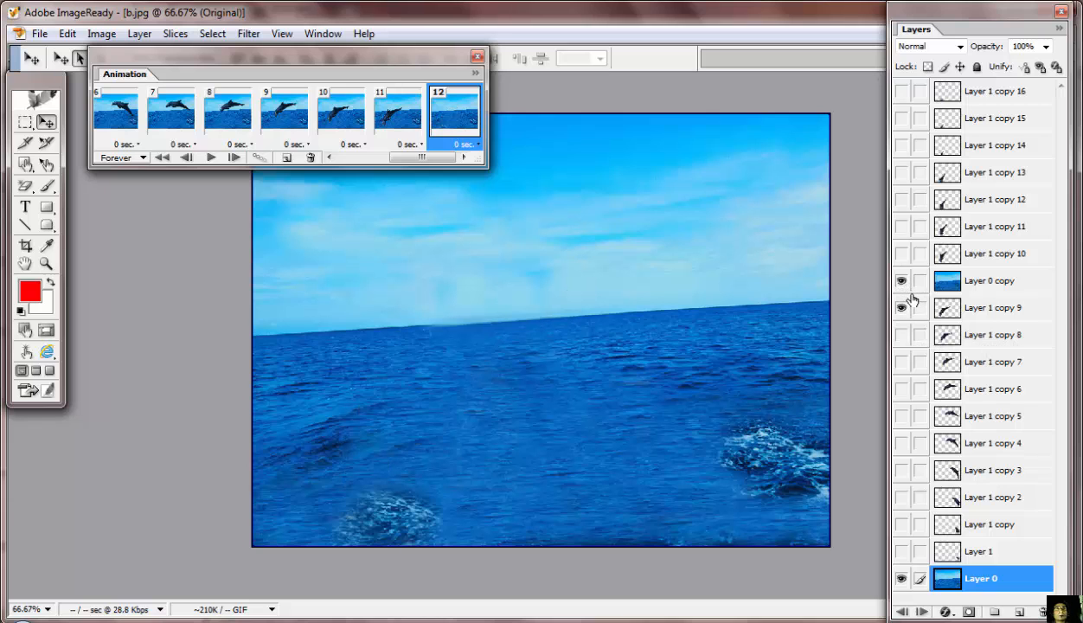
click(901, 282)
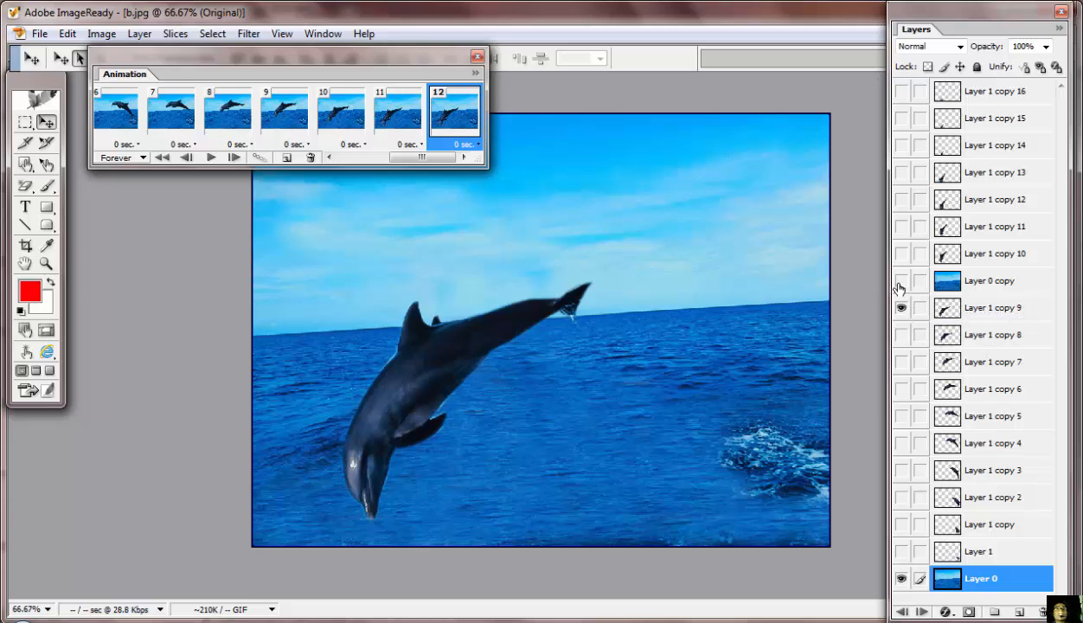
click(901, 283)
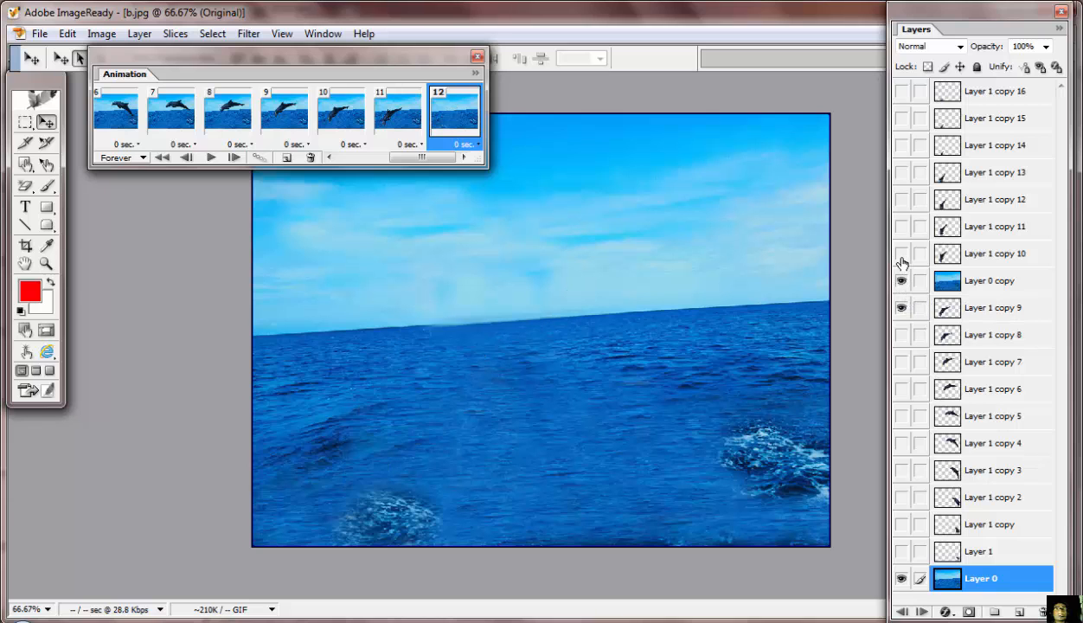
click(901, 253)
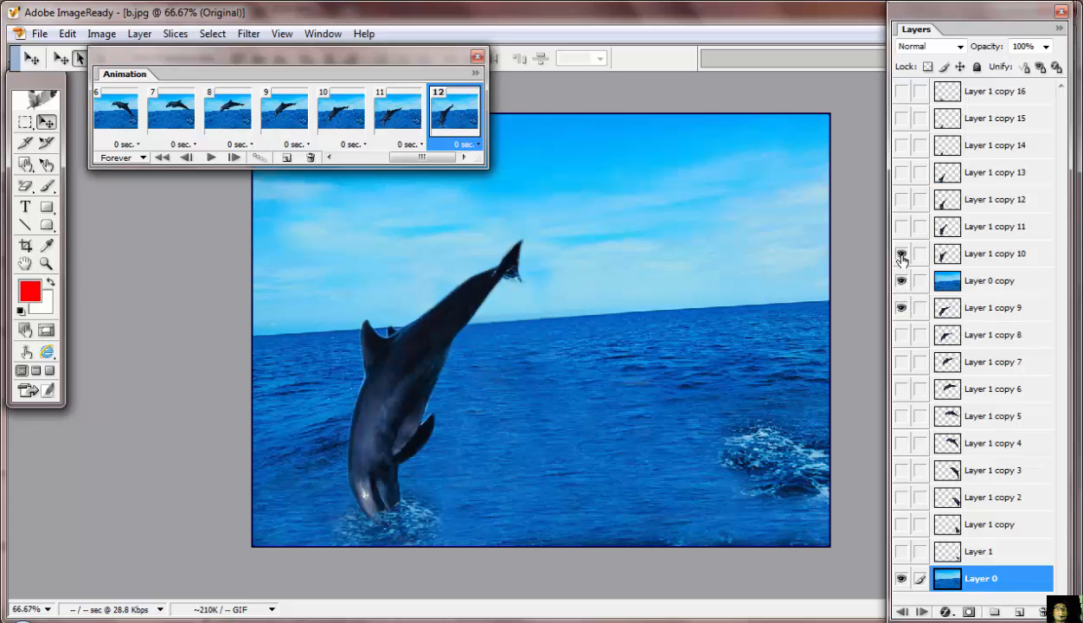
click(901, 307)
click(901, 578)
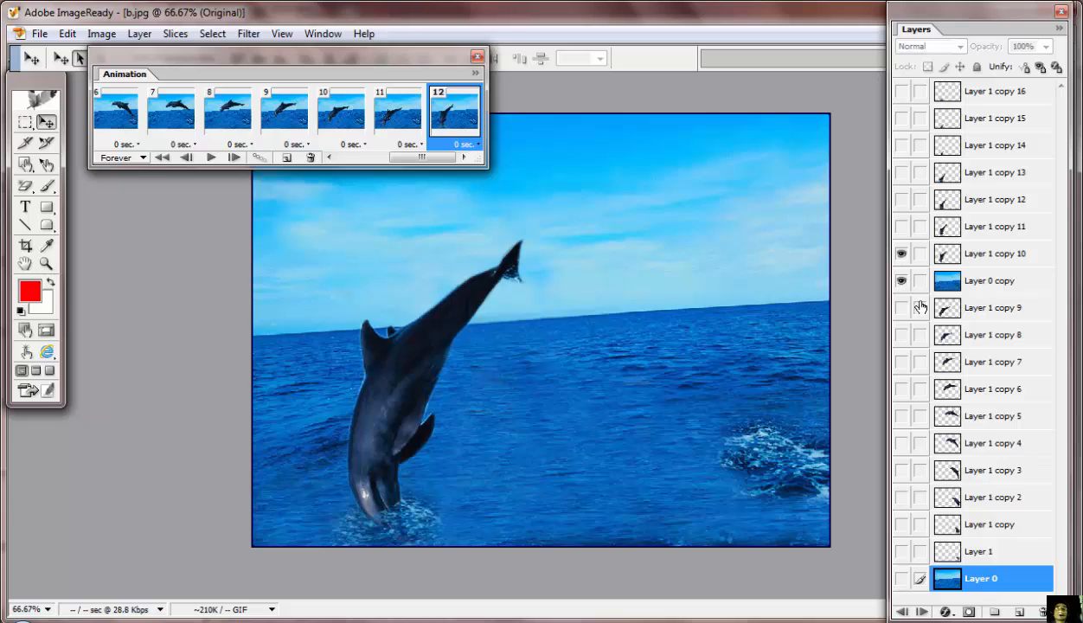
Step: Add frame 13 with only Layer 1 copy 11 over Layer 0 copy, and frame 14 with only Layer 1 copy 12 over it
click(286, 158)
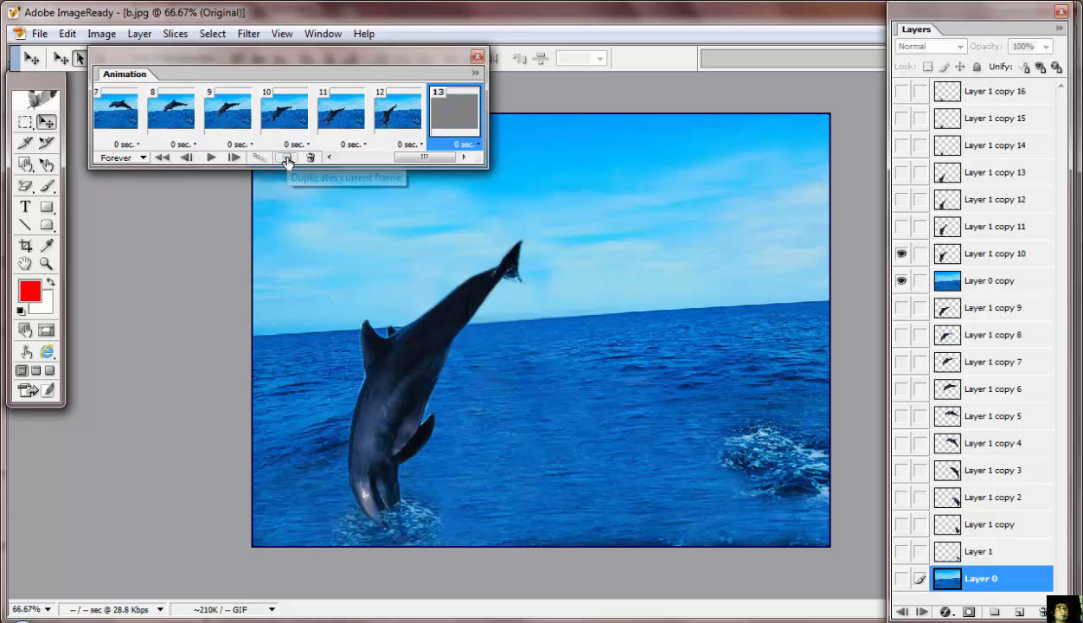
click(901, 228)
click(901, 253)
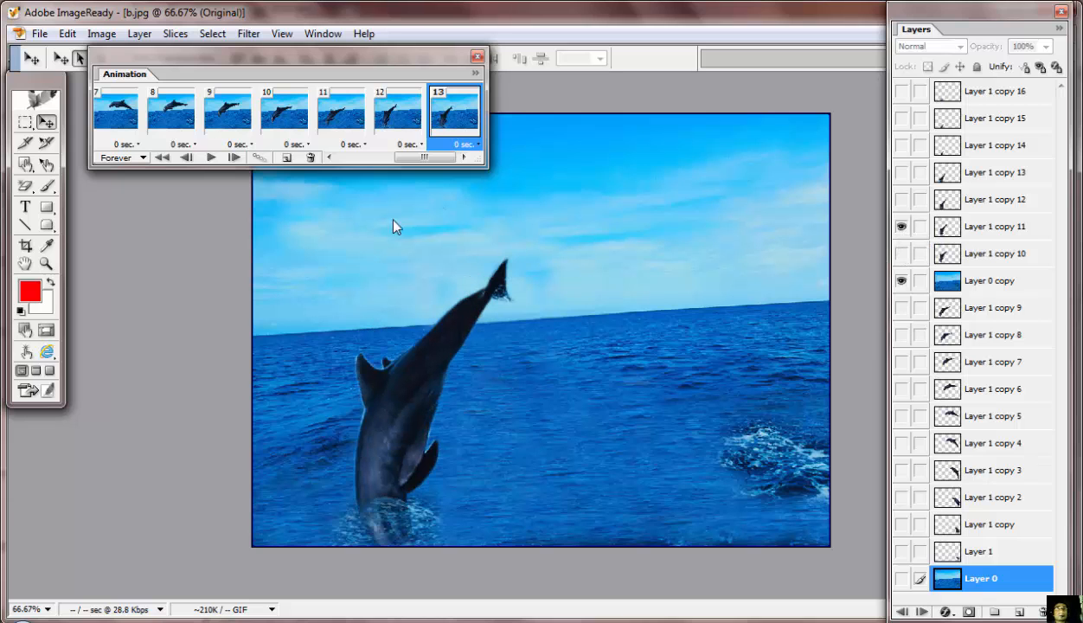
click(285, 158)
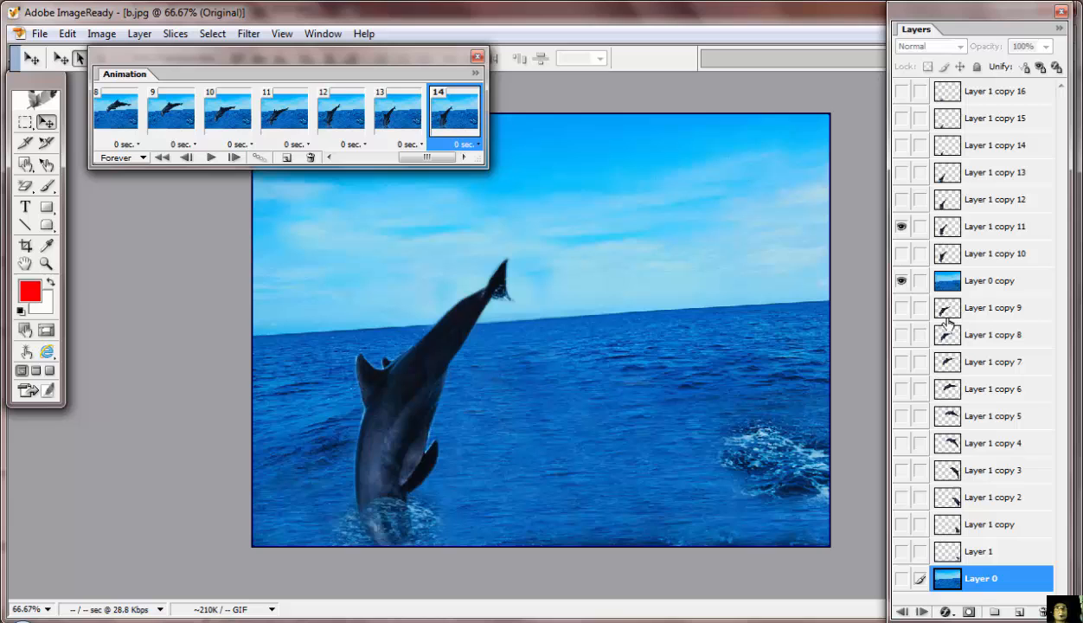
click(902, 200)
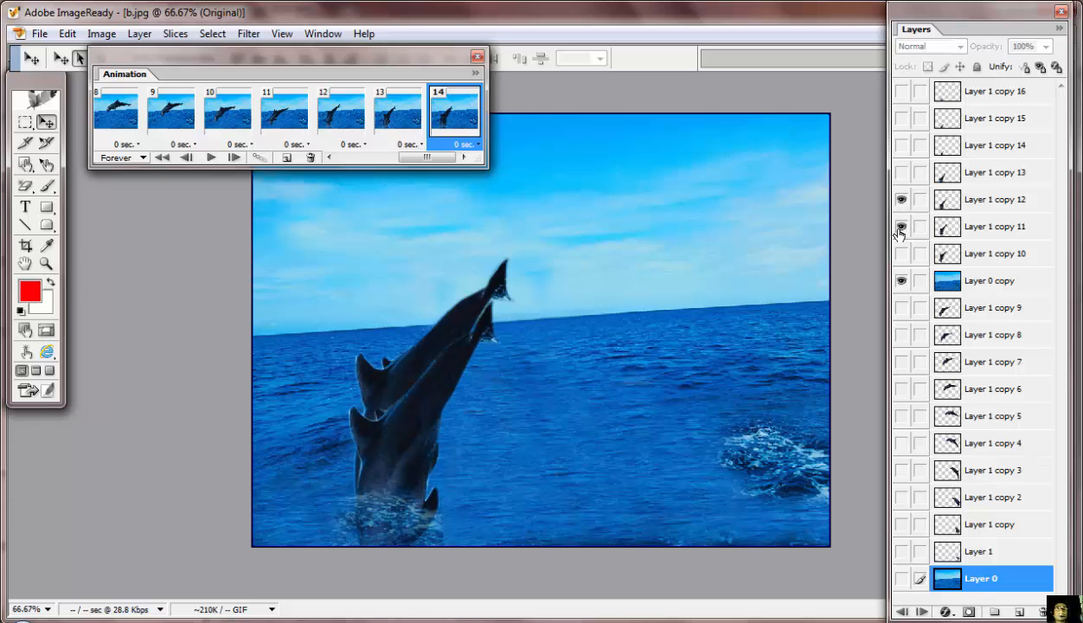
click(901, 228)
Step: Add frame 15 with only Layer 1 copy 13 over Layer 0 copy, and frame 16 with only Layer 1 copy 14 over it
click(286, 158)
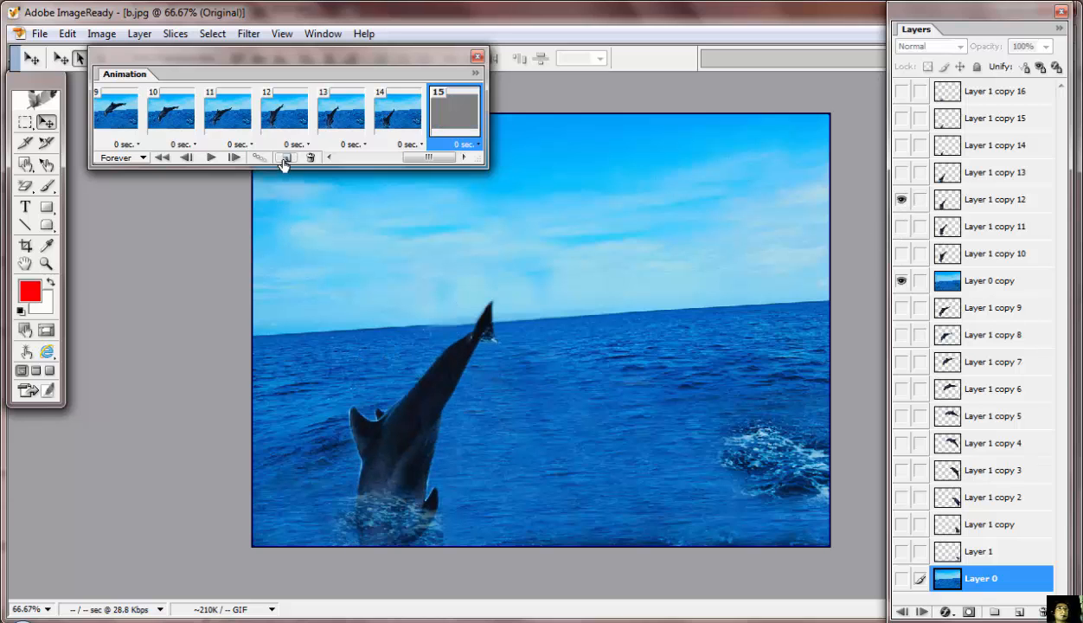
click(901, 172)
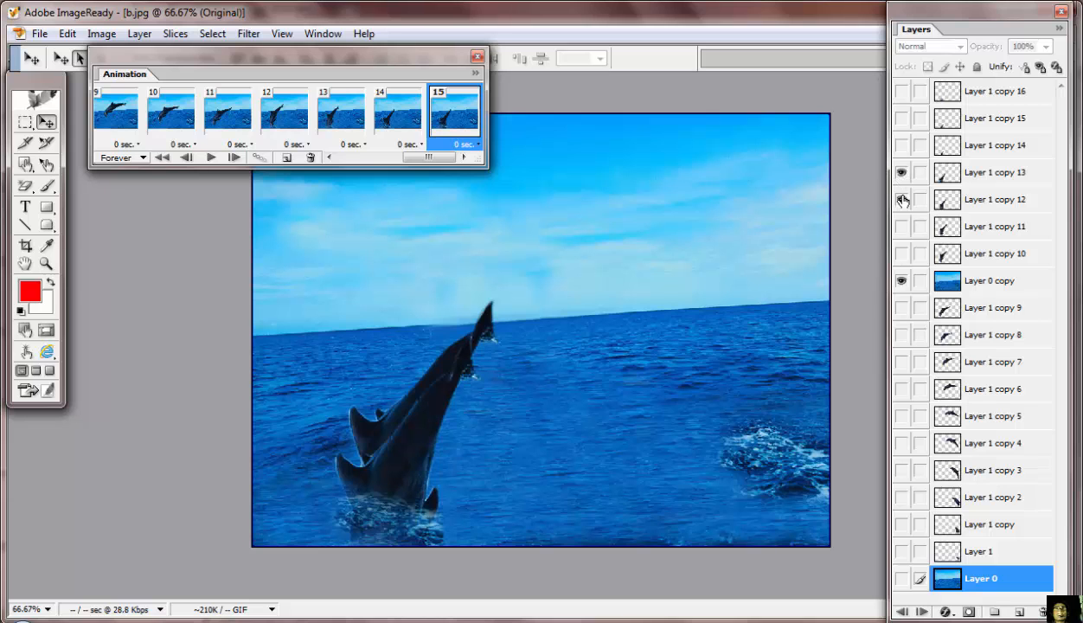
click(901, 200)
click(285, 158)
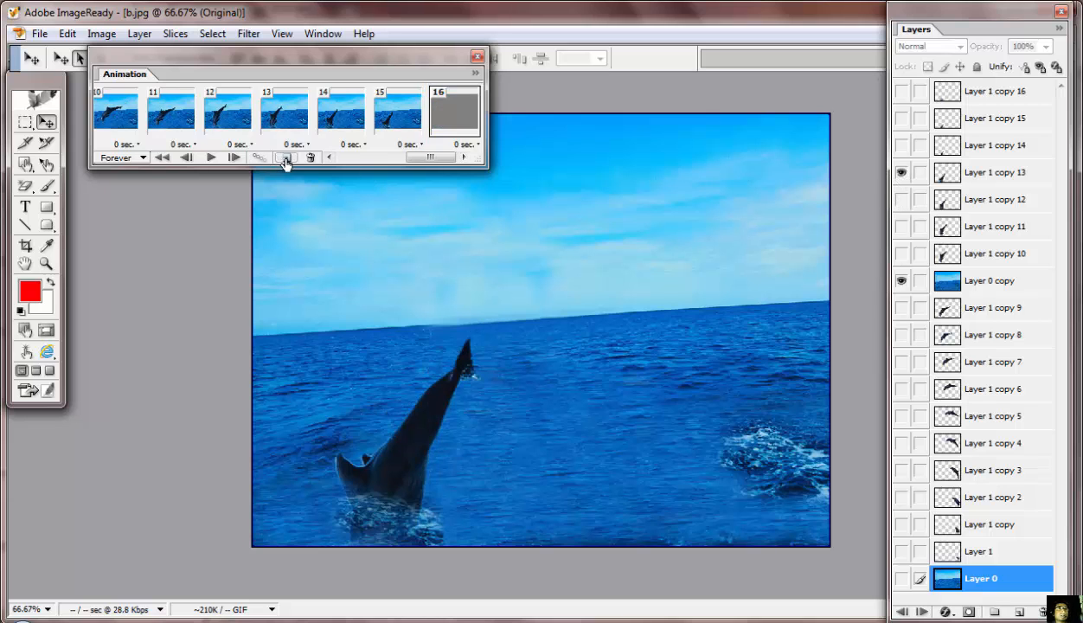
click(902, 145)
click(902, 172)
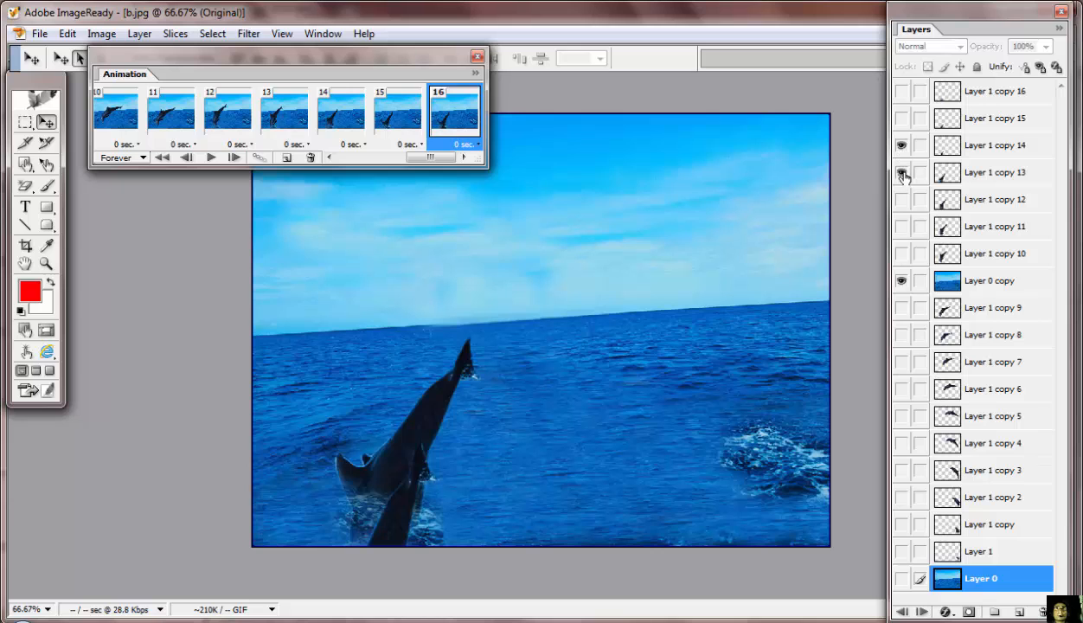
Step: Add frame 17 with only Layer 1 copy 15 over Layer 0 copy, and frame 18 with only Layer 1 copy 16 over it
click(285, 158)
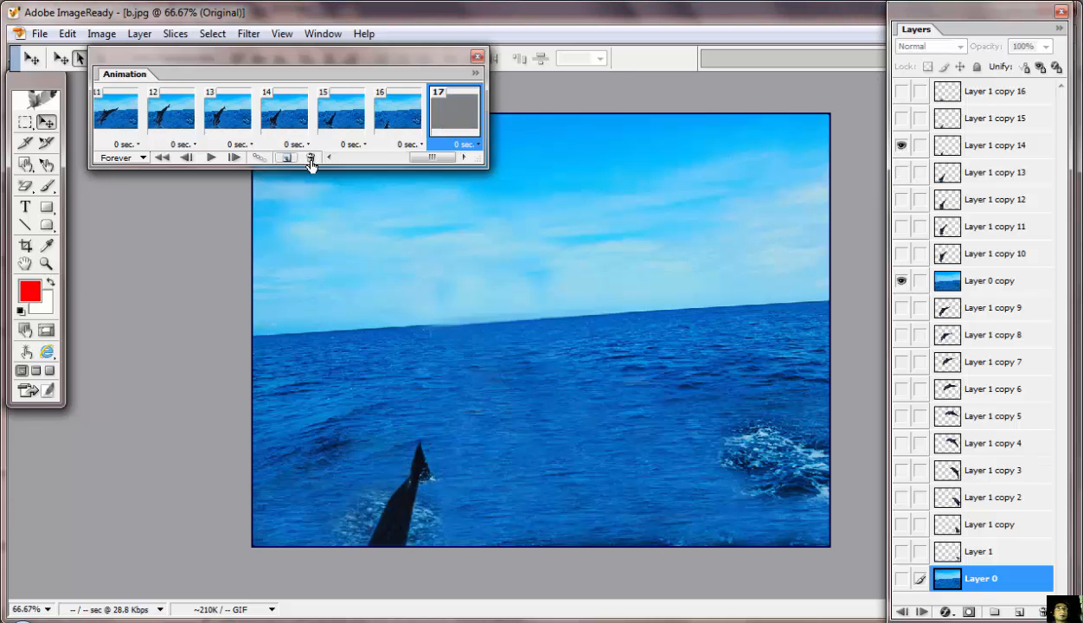
click(902, 119)
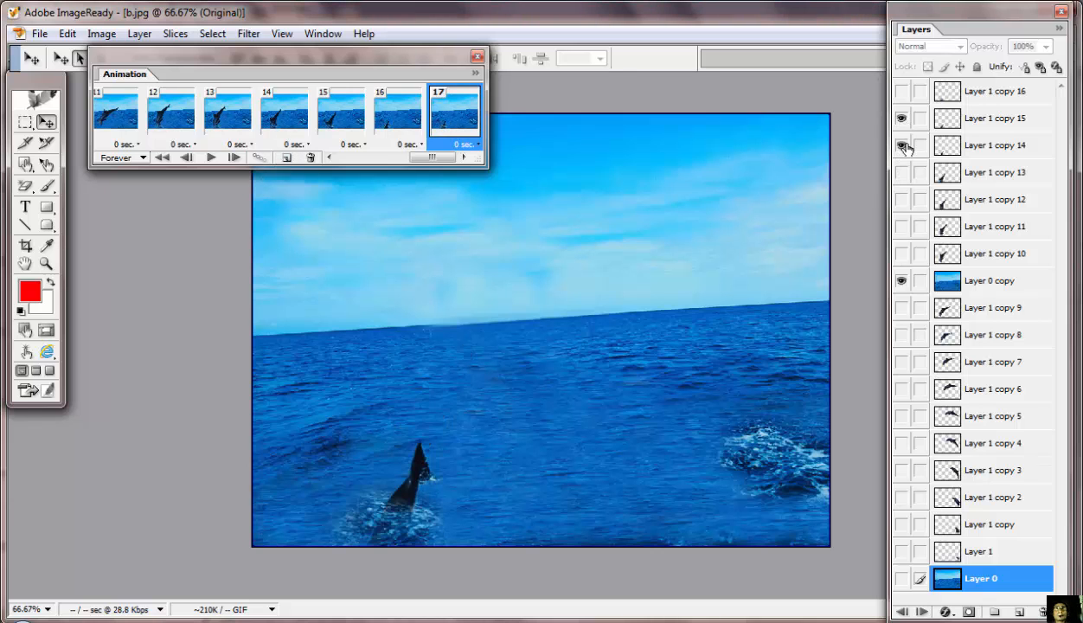
click(285, 159)
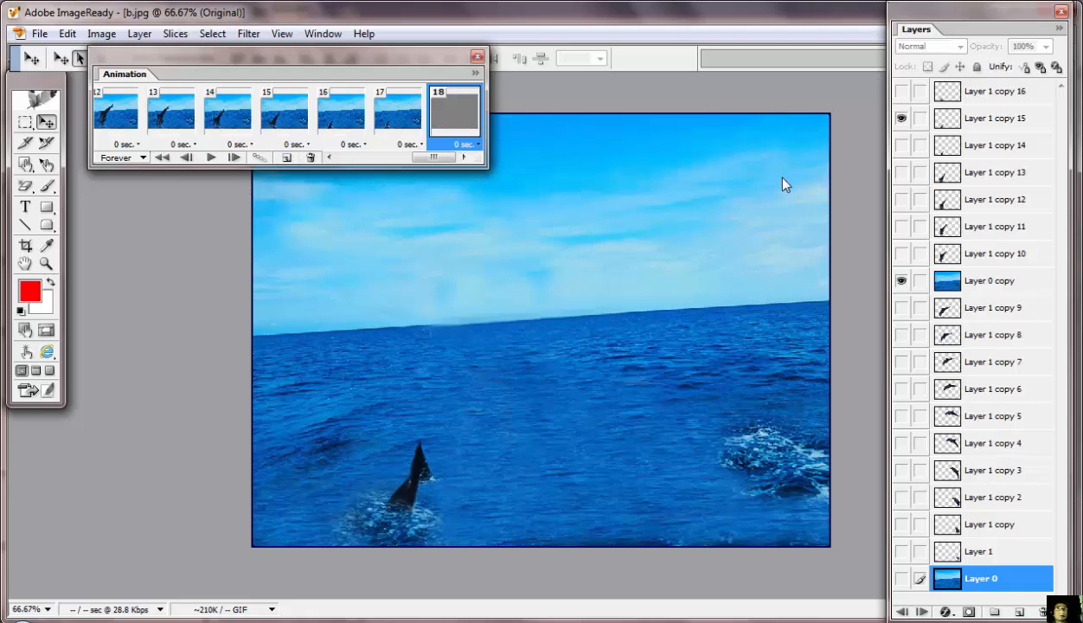
click(901, 91)
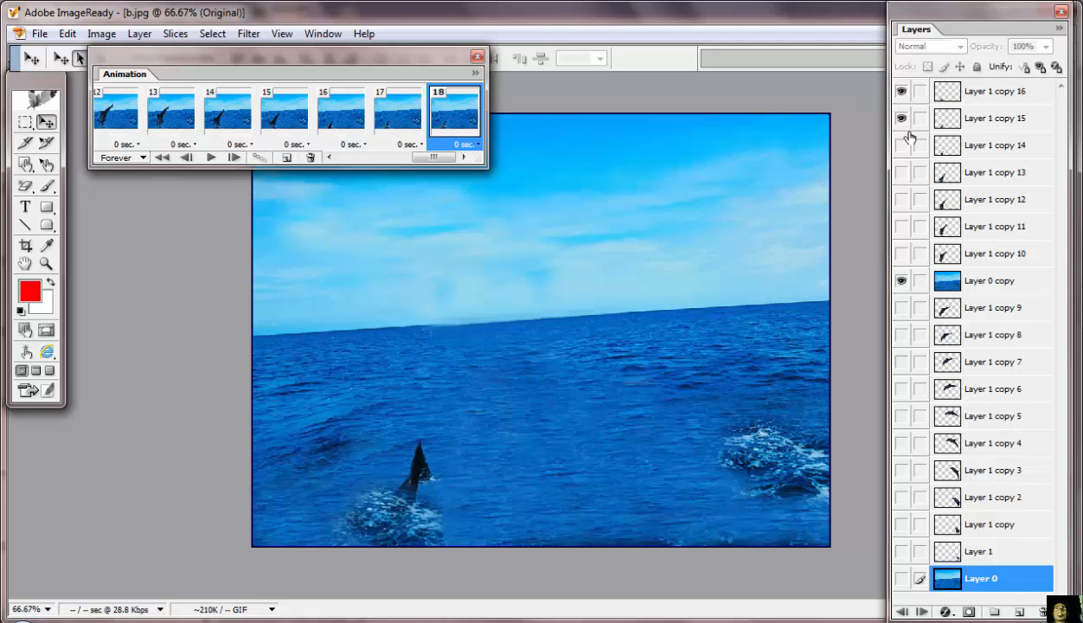
click(901, 119)
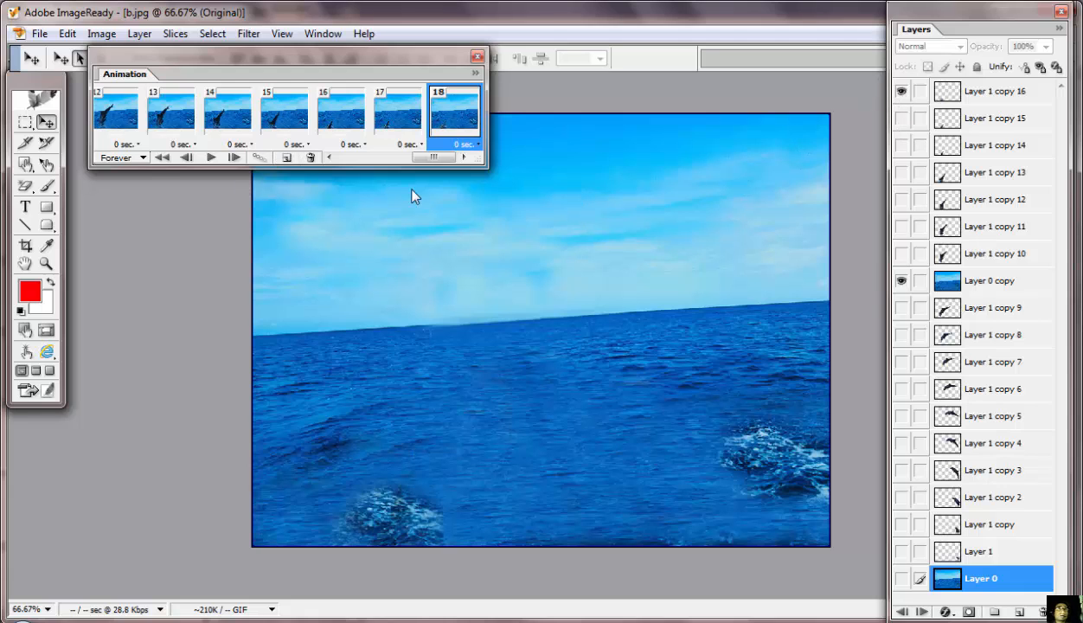
click(286, 158)
click(313, 159)
Step: Play the dolphin animation to check the motion with all 18 frames, and stop playback
click(209, 159)
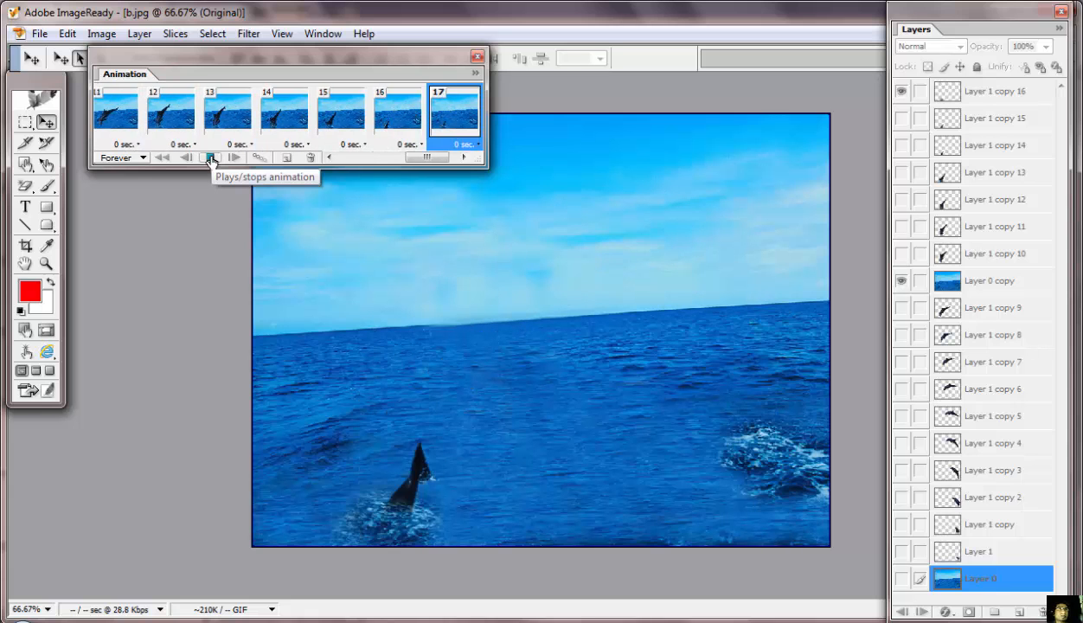
click(210, 158)
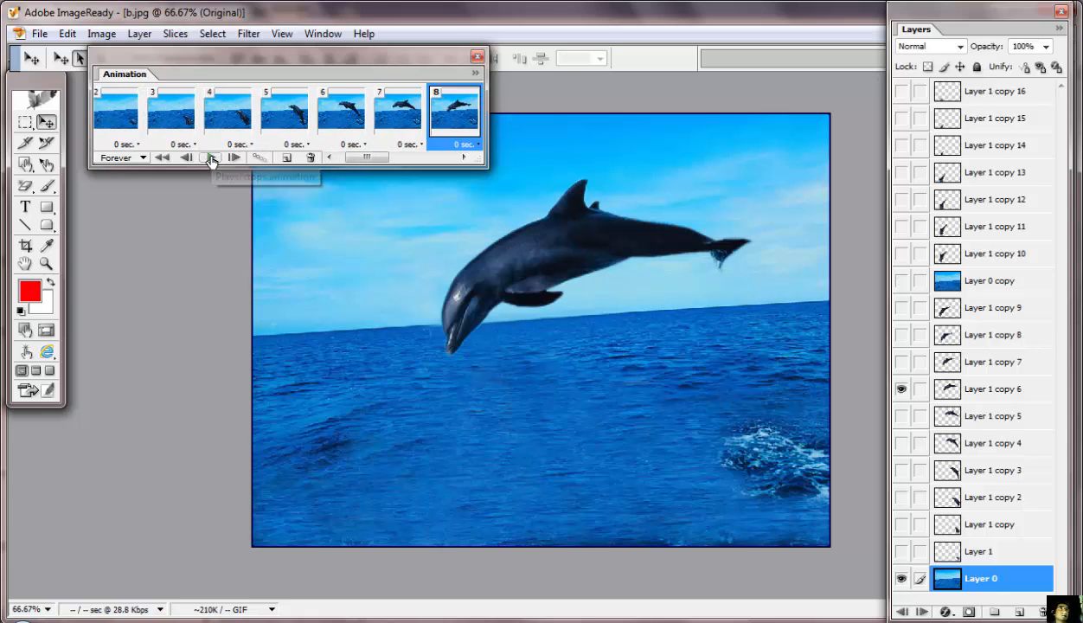
Step: Set the delay of animation frames 2, 3 and 4 to 0.1 seconds each
click(328, 157)
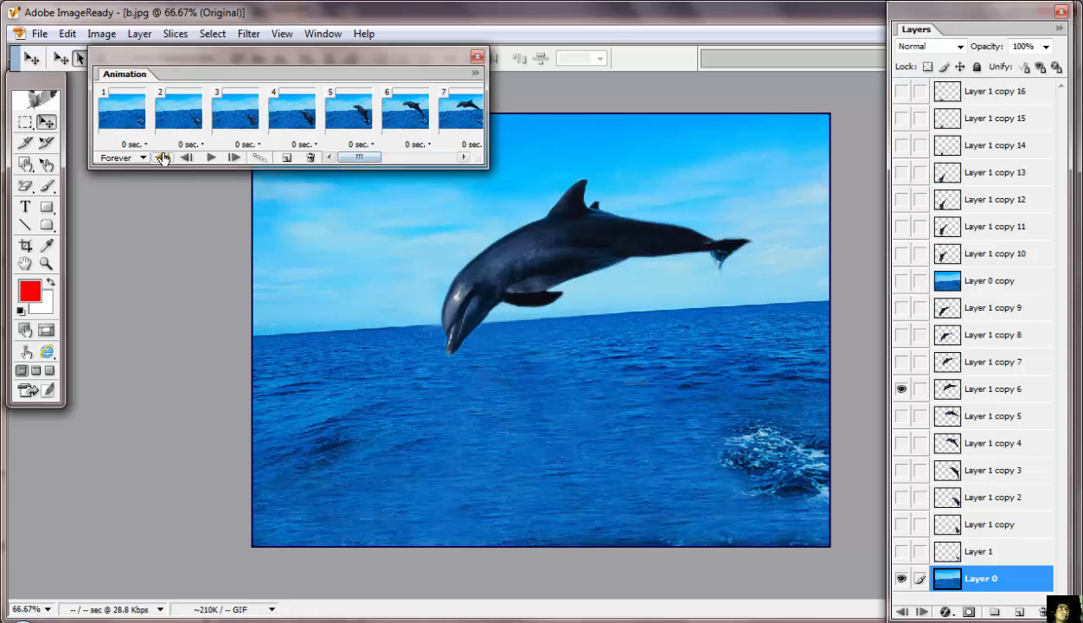
click(201, 145)
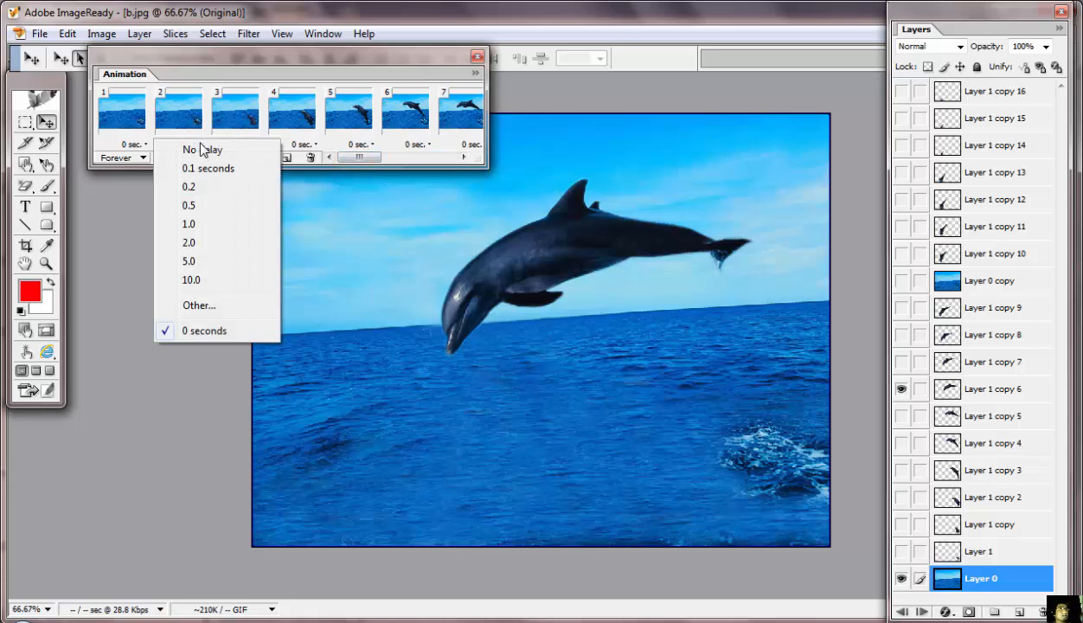
click(198, 169)
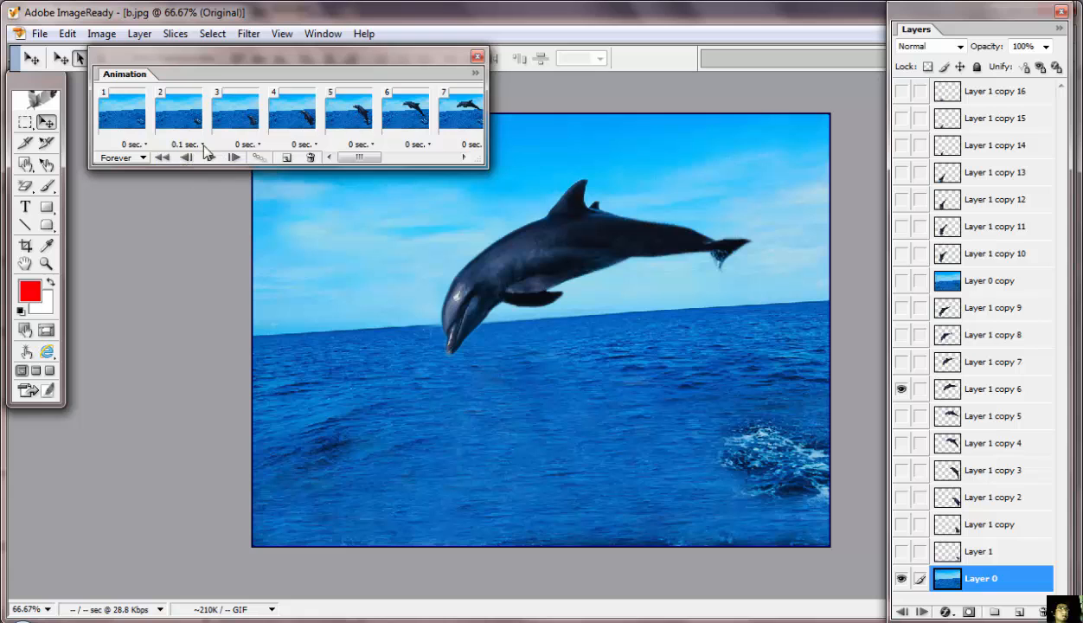
click(201, 144)
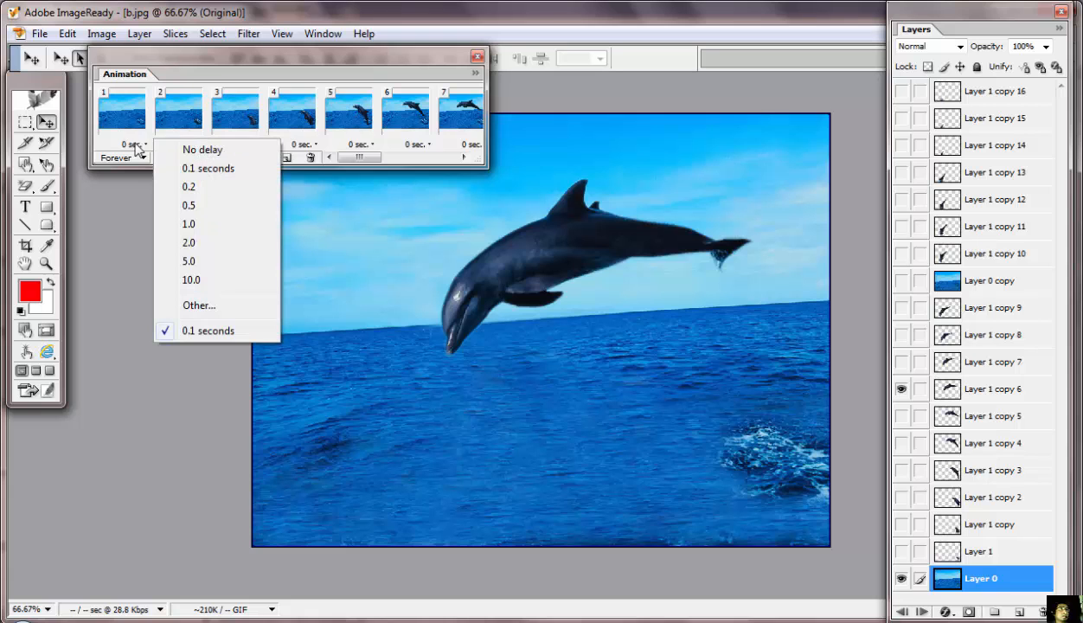
click(136, 148)
click(185, 144)
click(204, 170)
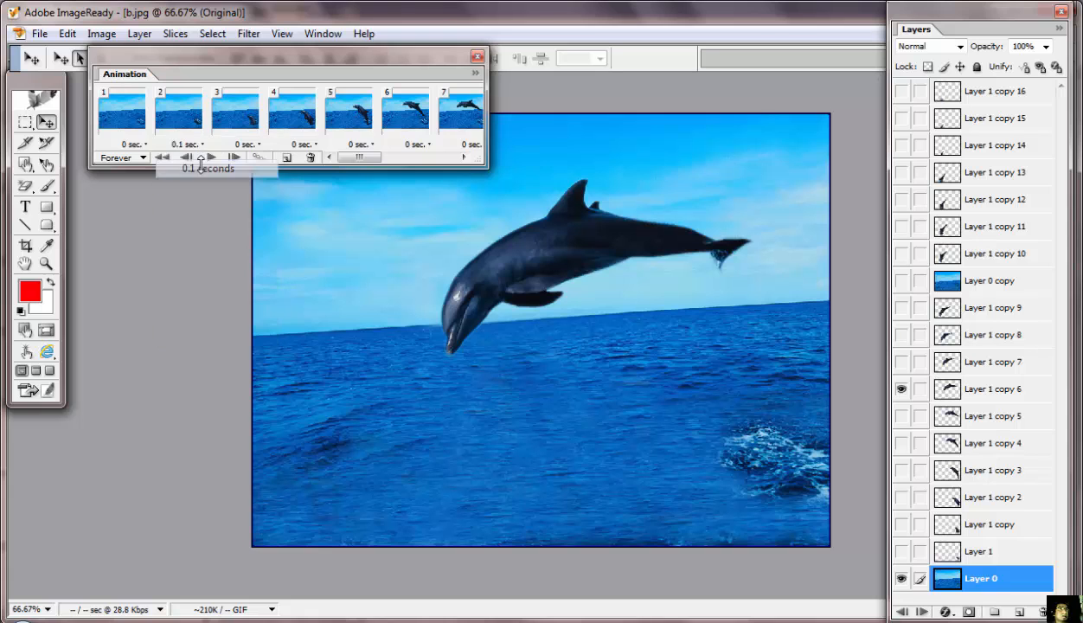
click(253, 145)
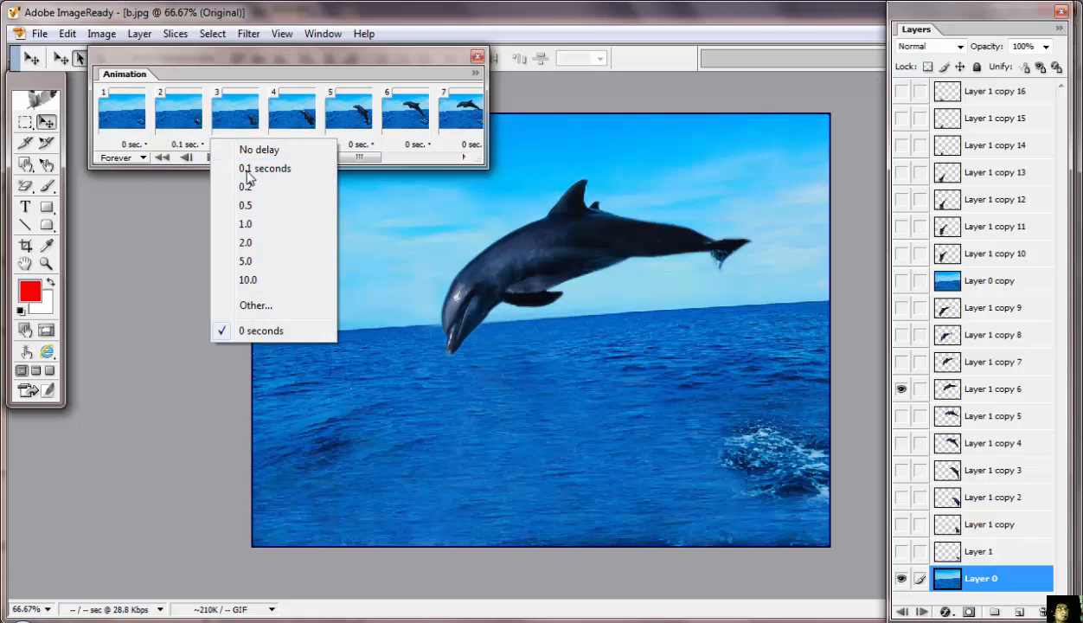
click(261, 168)
click(299, 144)
click(299, 167)
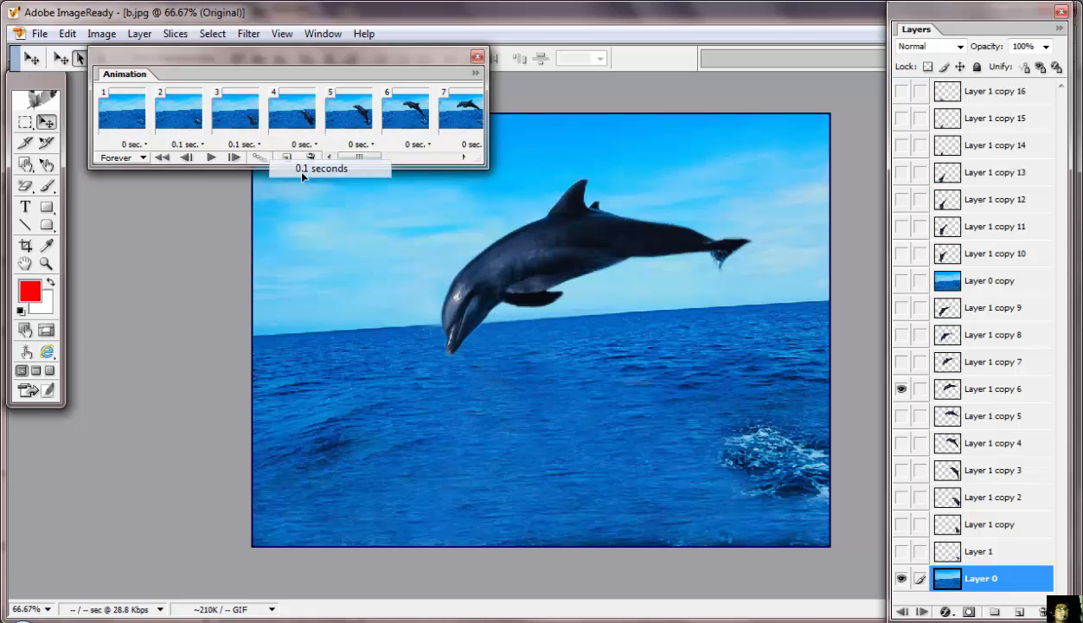
Step: Set the delay of animation frames 5, 6 and 7 to 0.1 seconds each
click(357, 145)
click(362, 169)
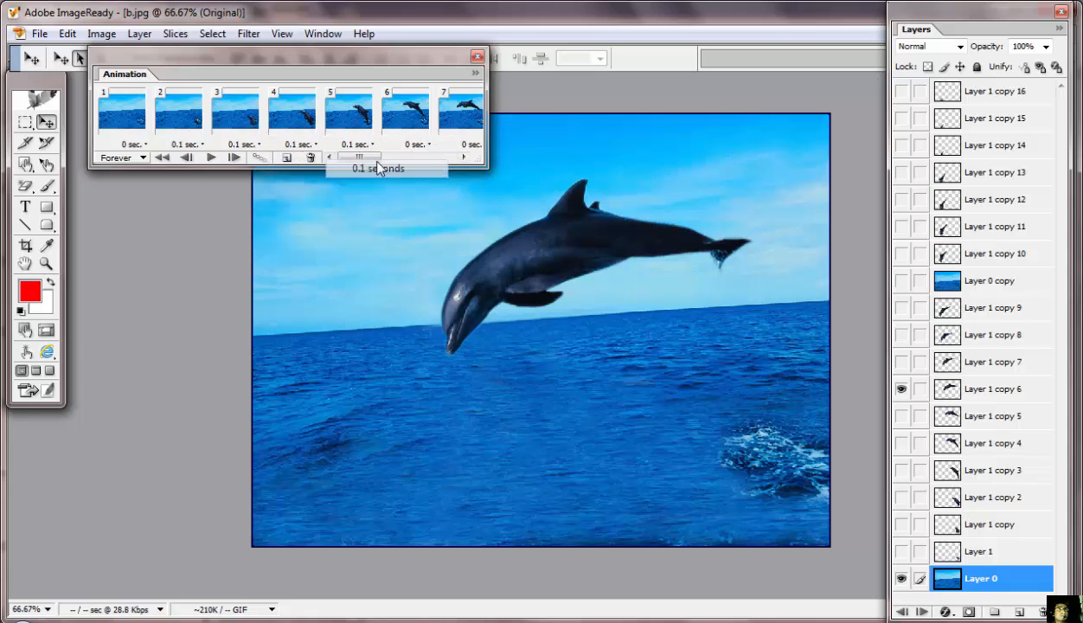
click(409, 144)
click(419, 167)
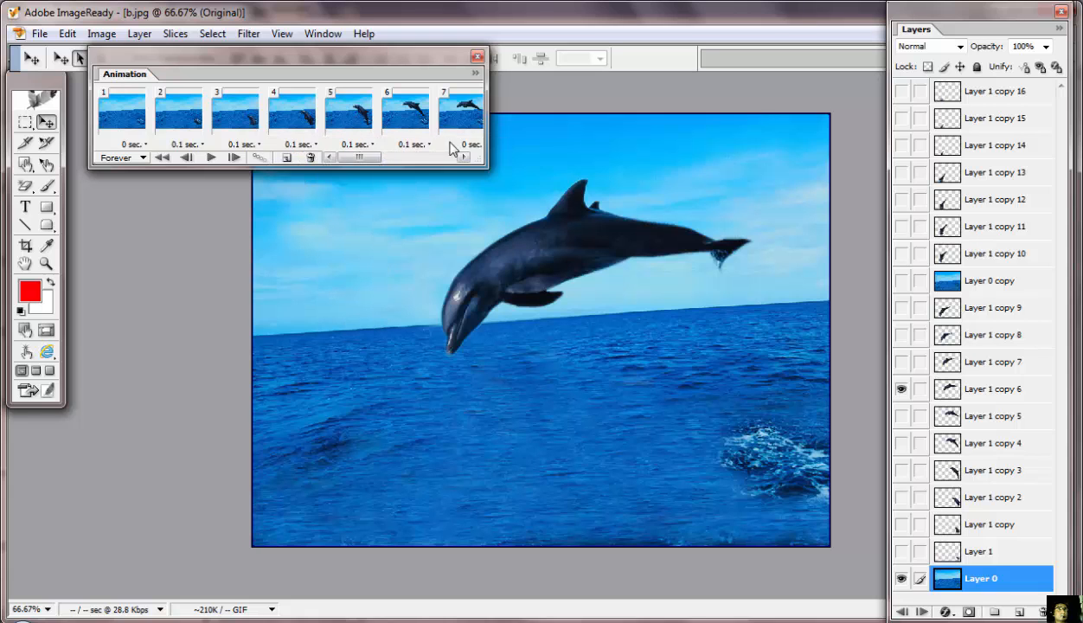
click(467, 145)
click(469, 169)
Step: Set the delay of animation frames 8, 9 and 10 to 0.1 seconds each
drag(363, 158, 390, 159)
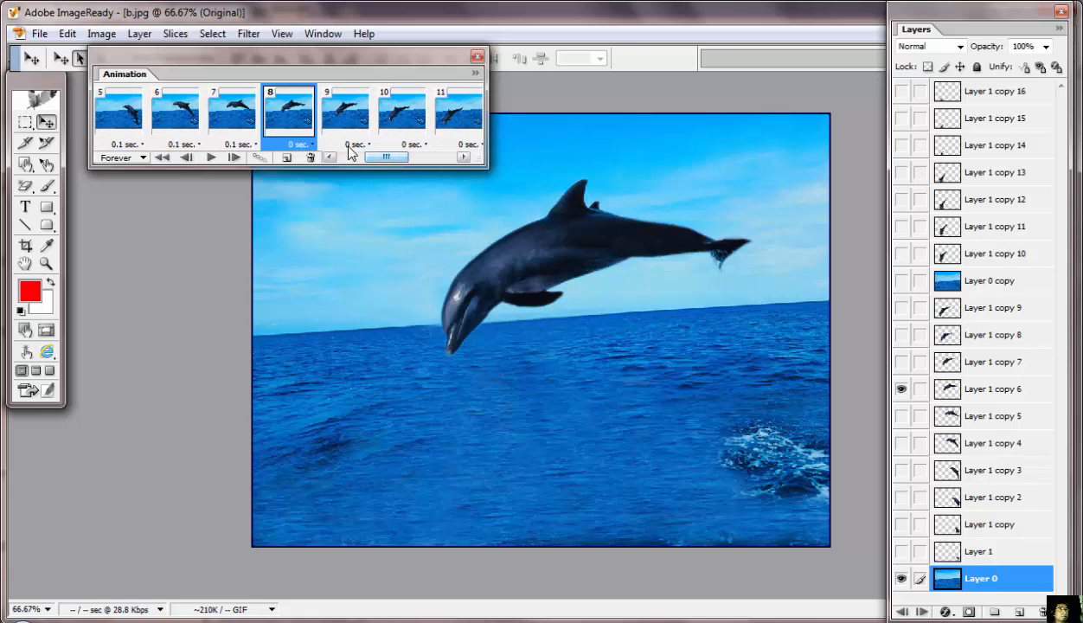
click(313, 146)
click(326, 168)
click(364, 147)
click(367, 168)
click(406, 145)
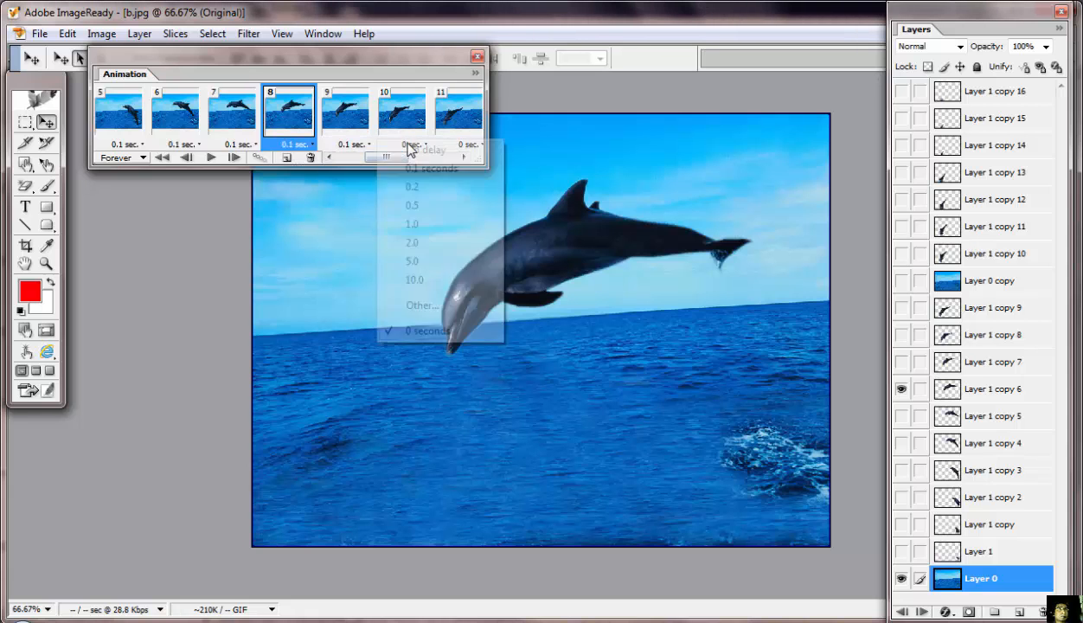
click(411, 168)
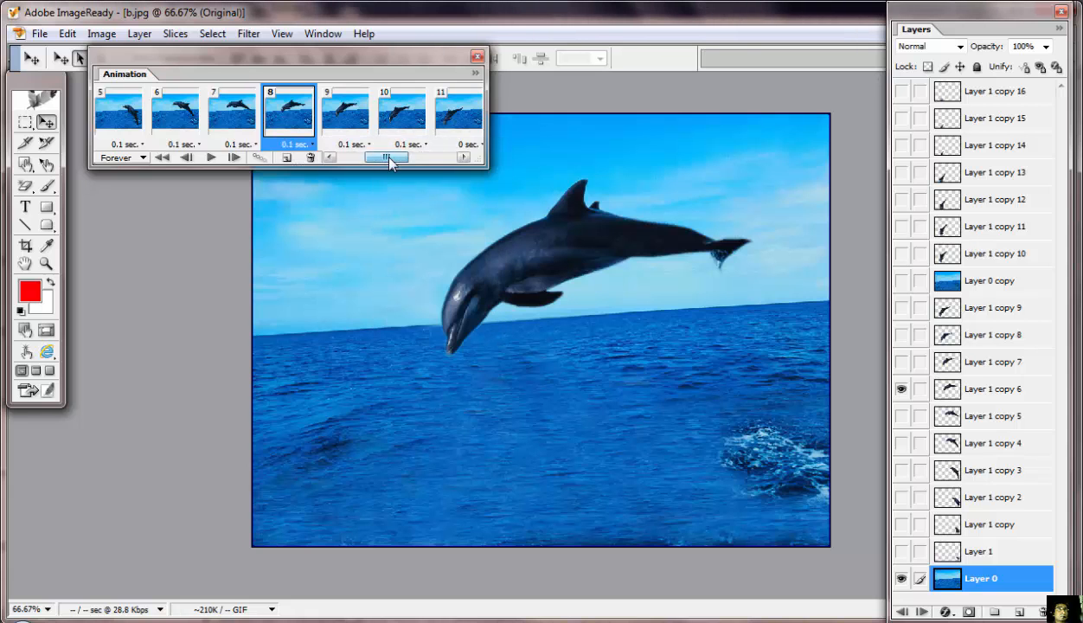
Step: Set the delay of animation frames 11, 12 and 13 to 0.1 seconds each
drag(390, 163, 412, 164)
click(313, 148)
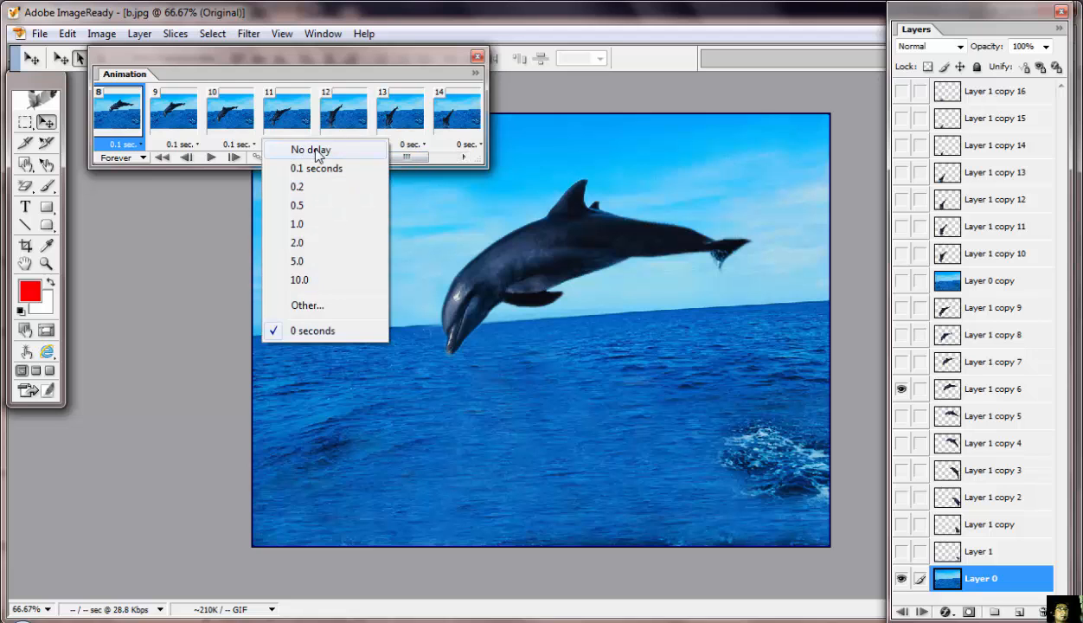
click(314, 169)
click(353, 146)
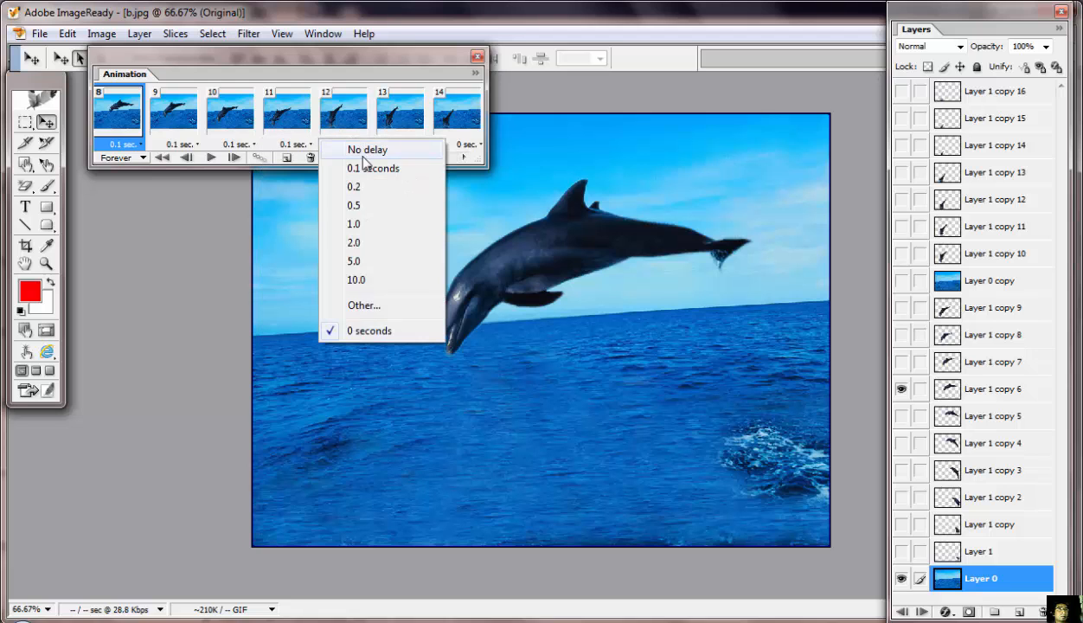
click(358, 169)
click(402, 144)
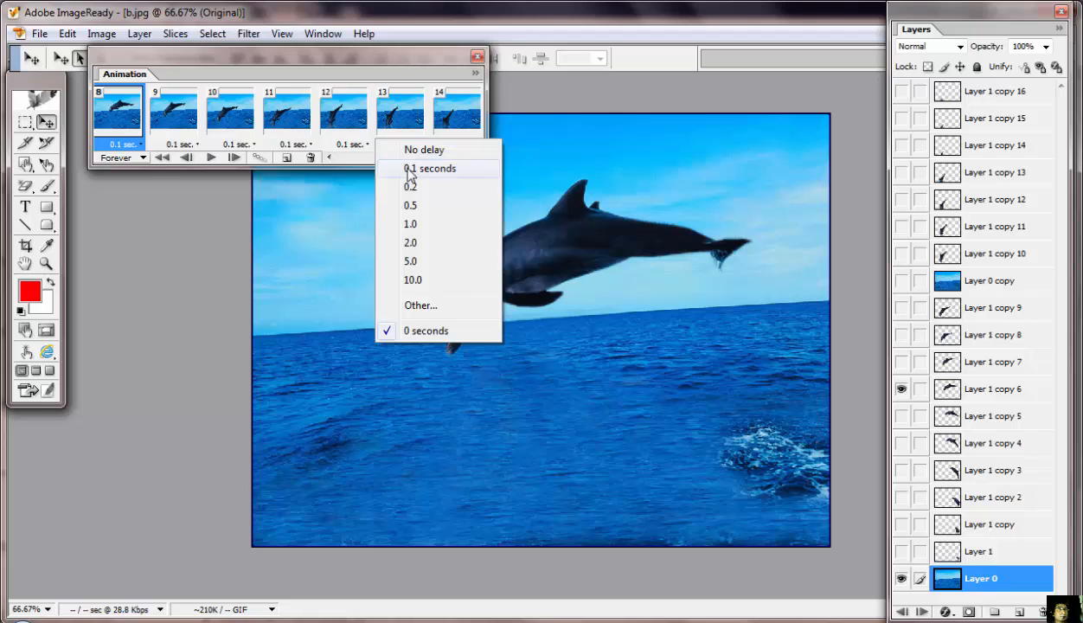
click(410, 170)
Step: Set the delay of animation frames 14, 15, 16 and 17 to 0.1 seconds each
drag(408, 161, 430, 160)
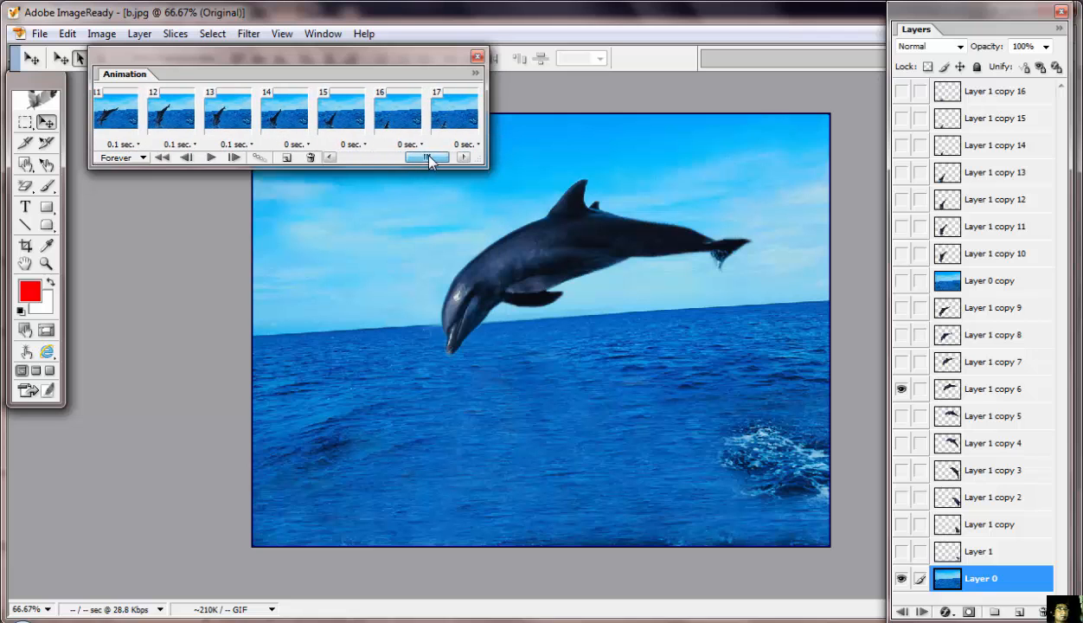
click(307, 147)
click(327, 169)
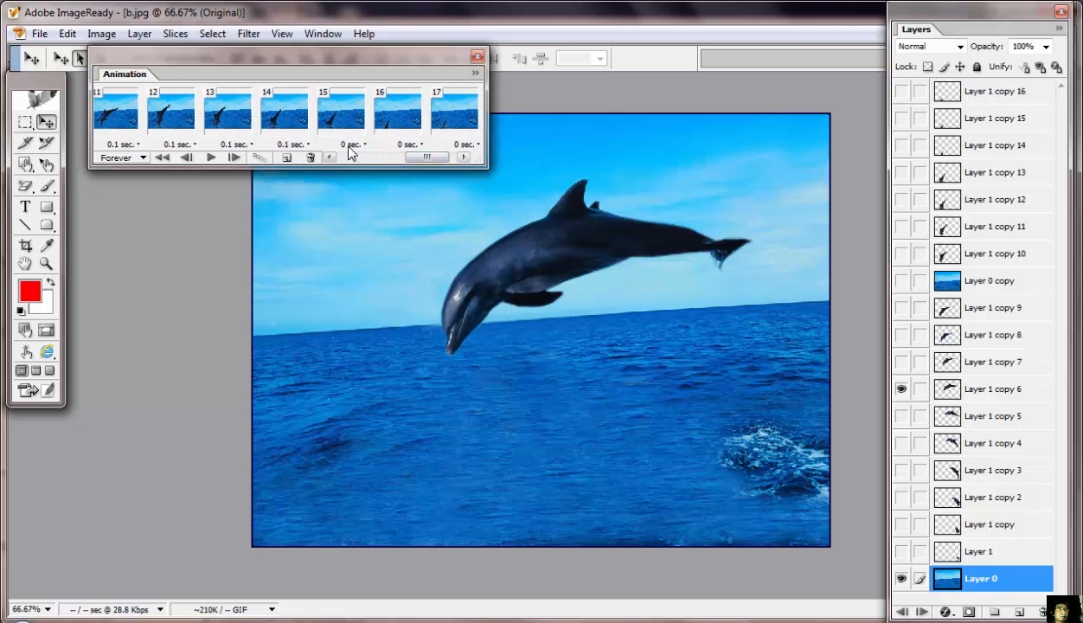
click(350, 146)
click(355, 169)
click(392, 145)
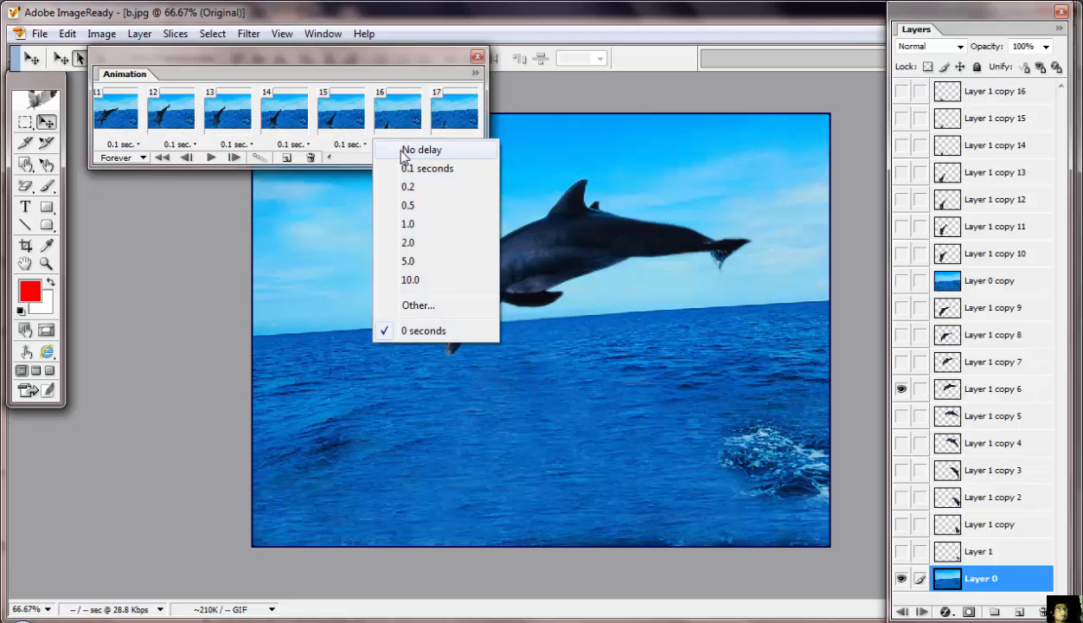
click(399, 168)
drag(438, 157, 448, 158)
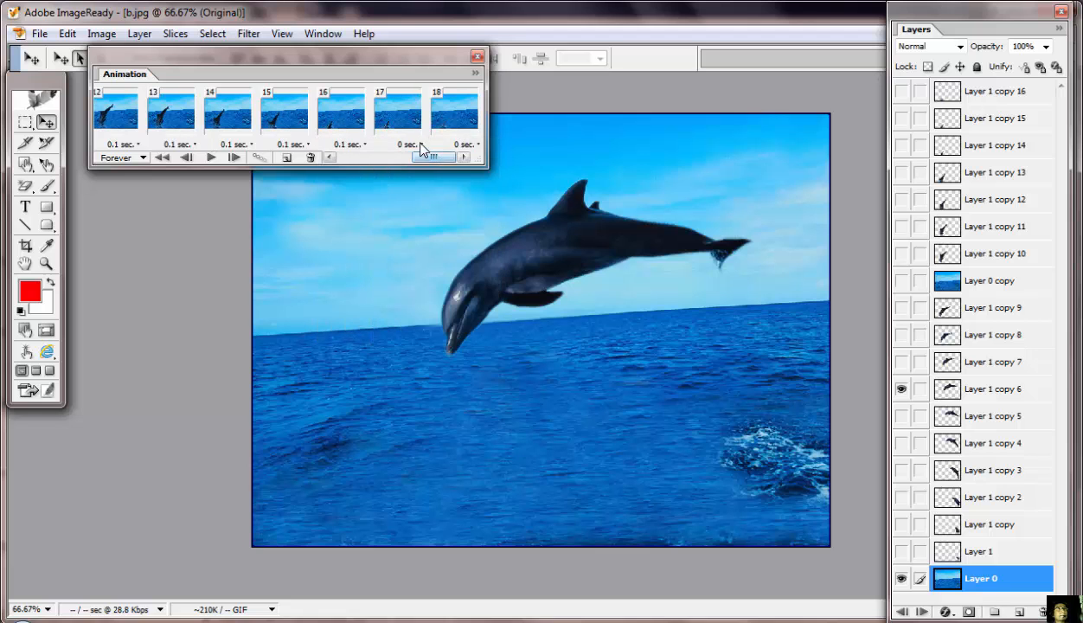
click(422, 146)
click(425, 167)
Step: Play the animation to check its speed with the 0.1-second delays, and stop playback
click(212, 159)
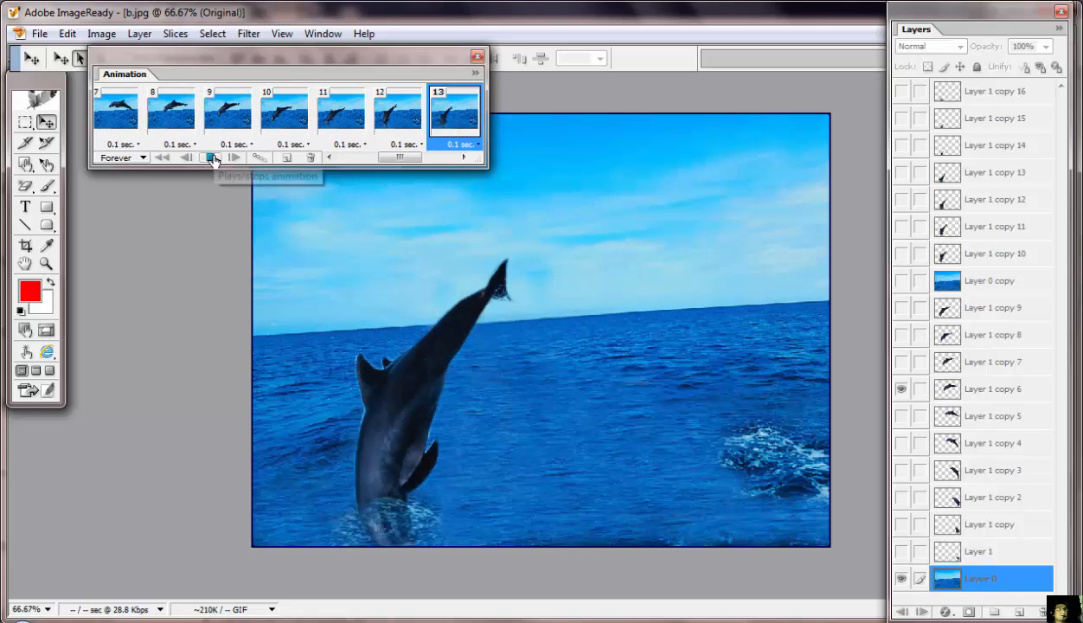
click(213, 157)
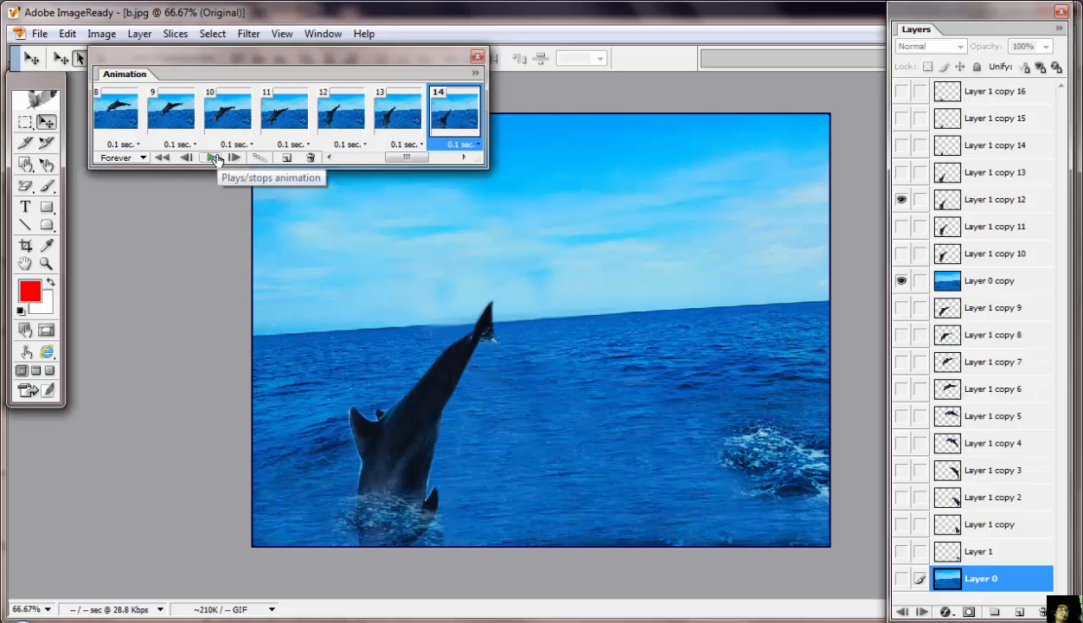
Step: Save the optimized animation to the Desktop as b.gif, using the Images Only (*.gif) type and Default Settings
click(38, 34)
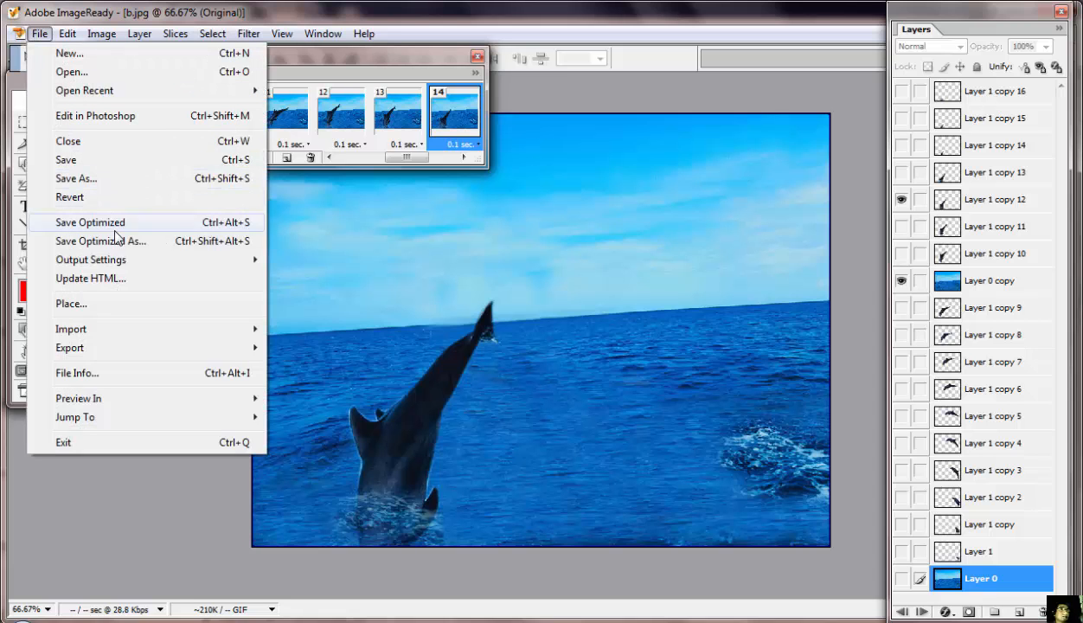
mouse_move(136, 261)
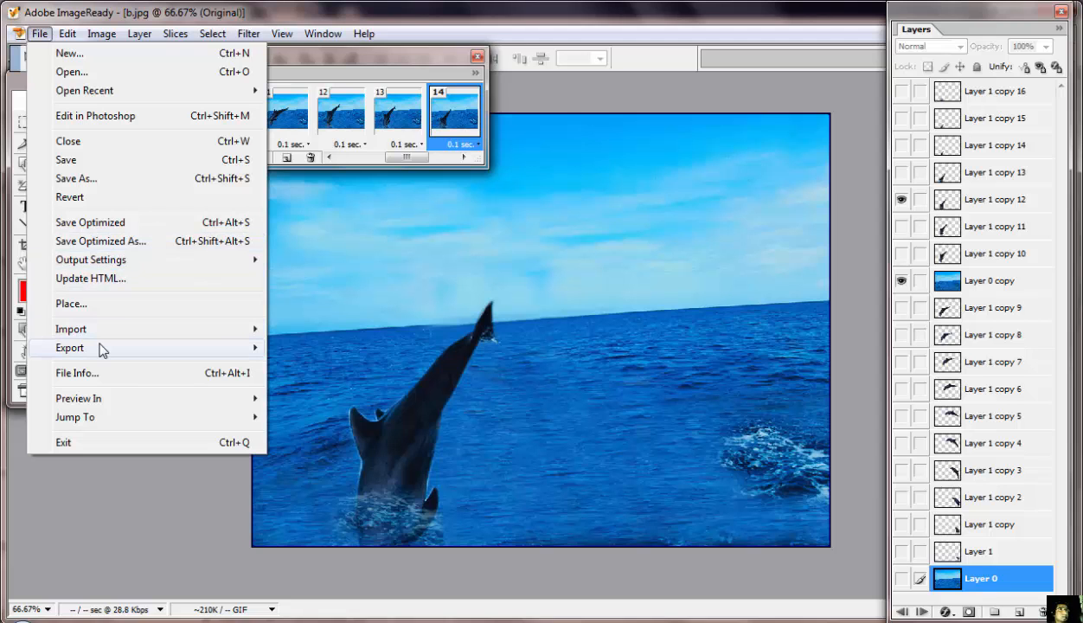
mouse_move(234, 334)
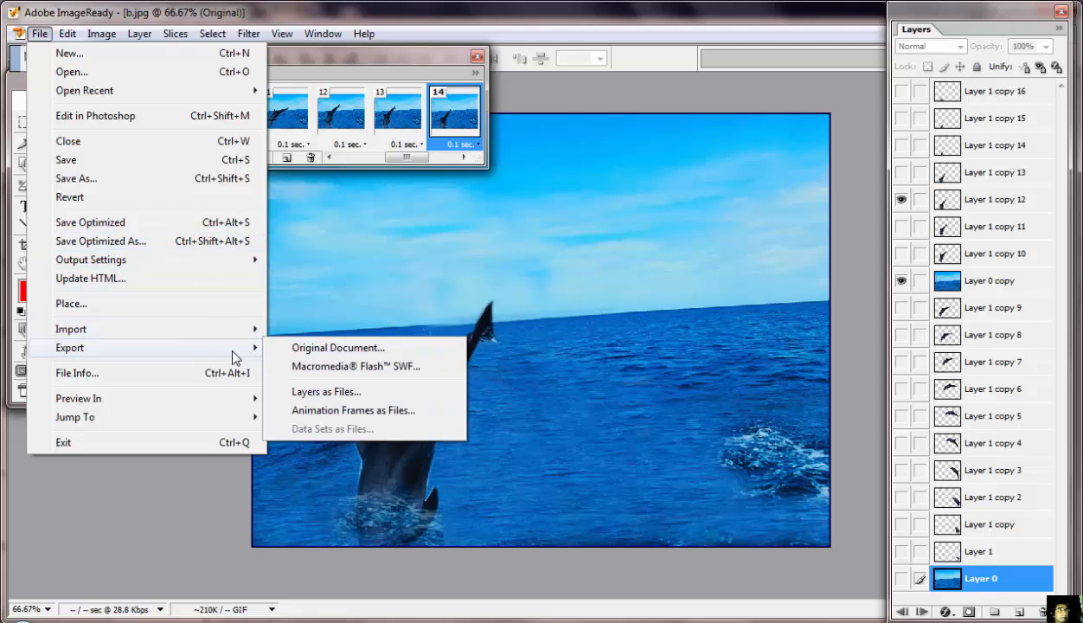
click(100, 223)
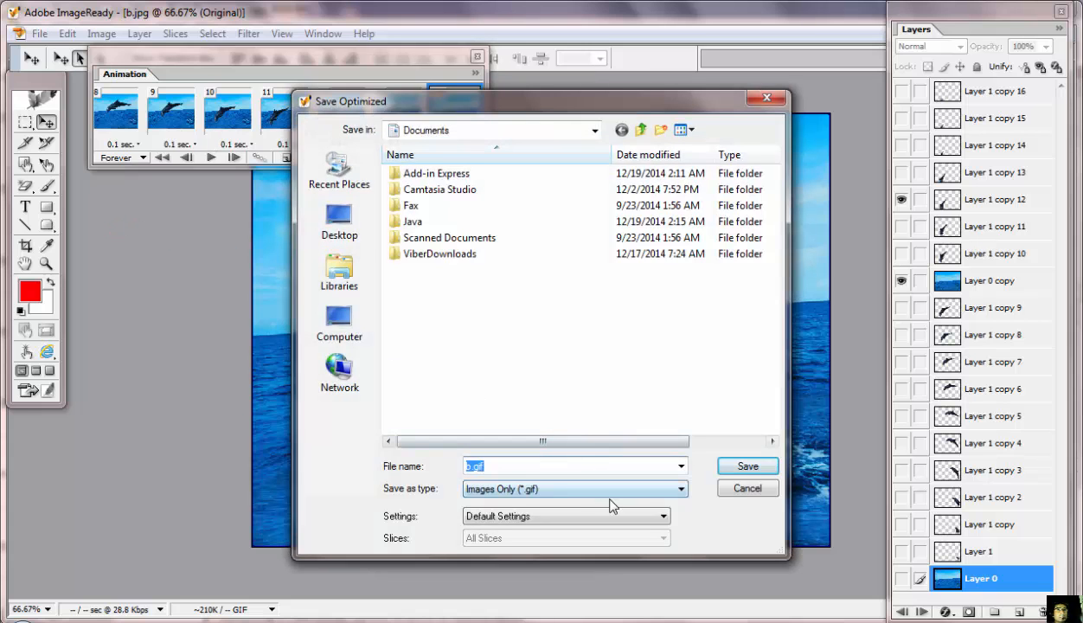
click(339, 225)
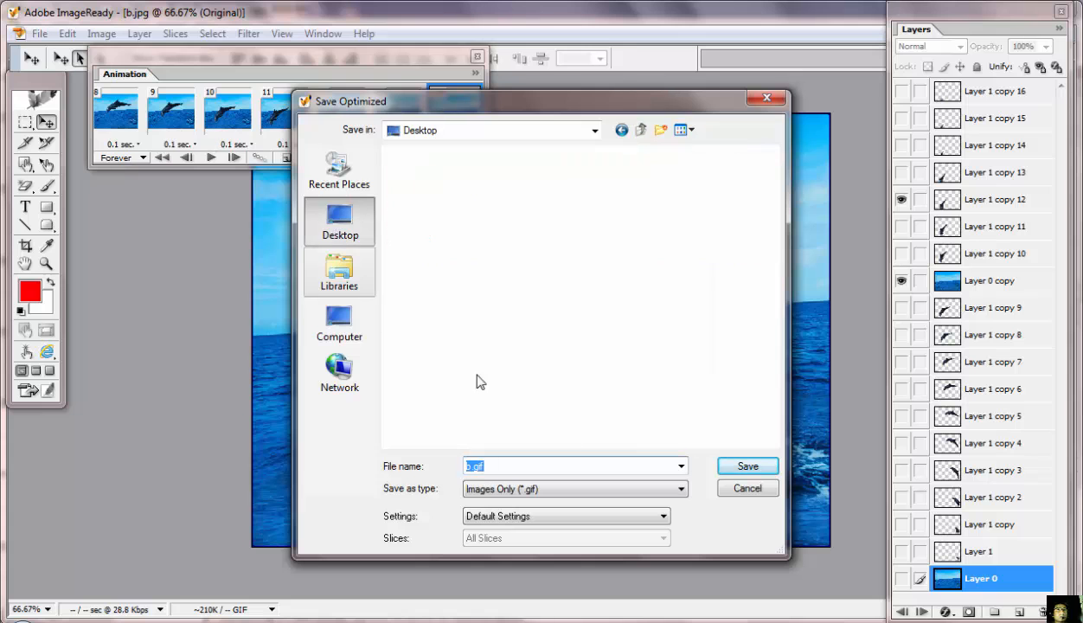
click(745, 468)
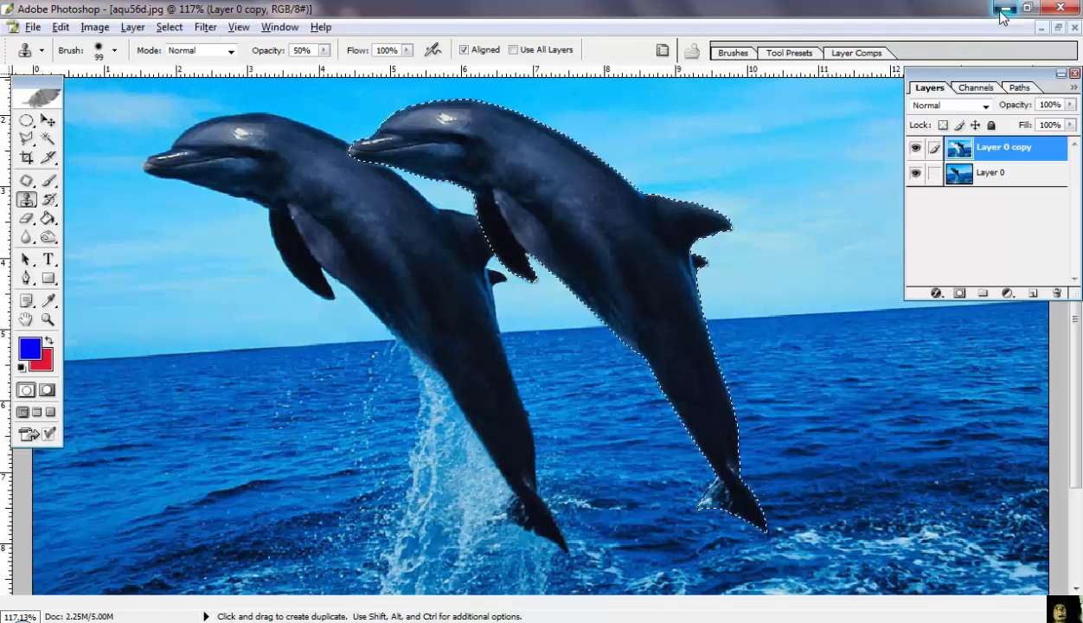
Step: Minimize Photoshop and the Mix folder window, refresh the desktop, and preview b.gif in Windows Photo Viewer
click(1003, 8)
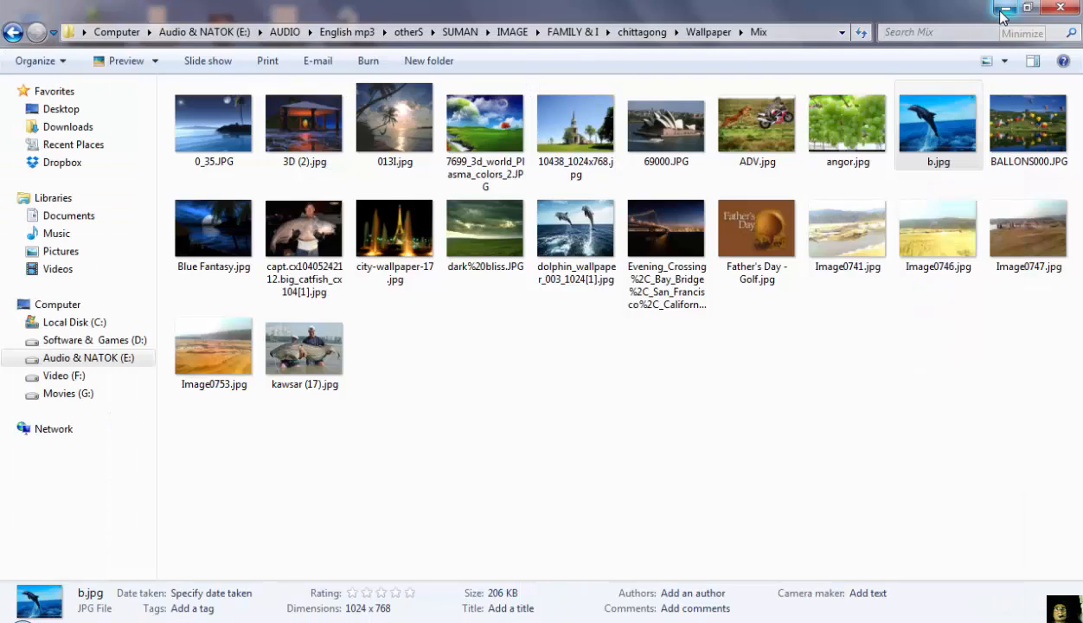
click(1004, 8)
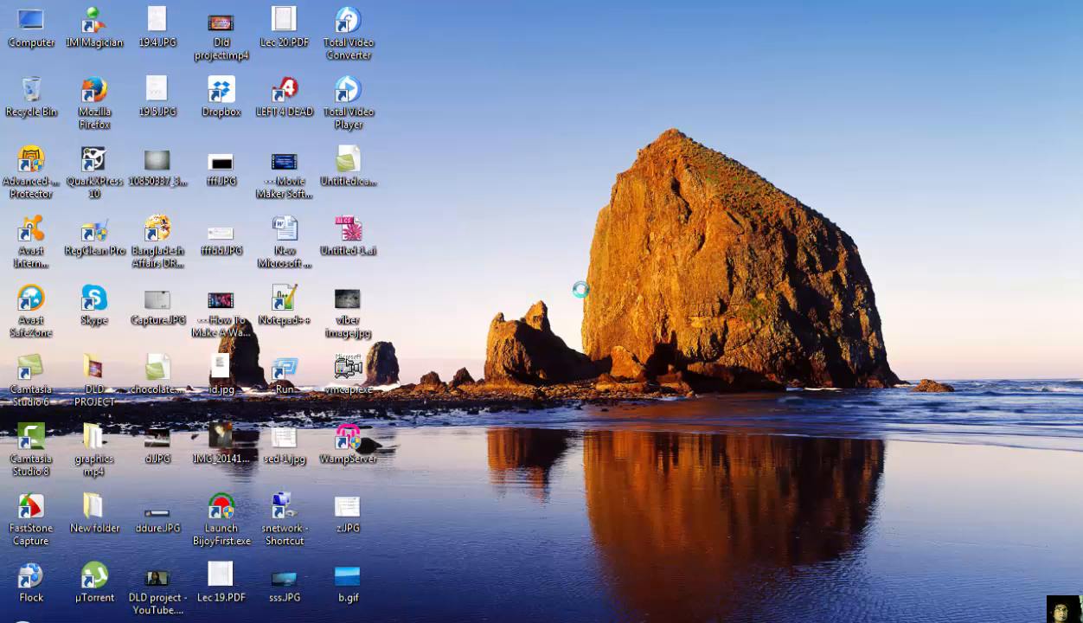
right_click(531, 245)
click(587, 298)
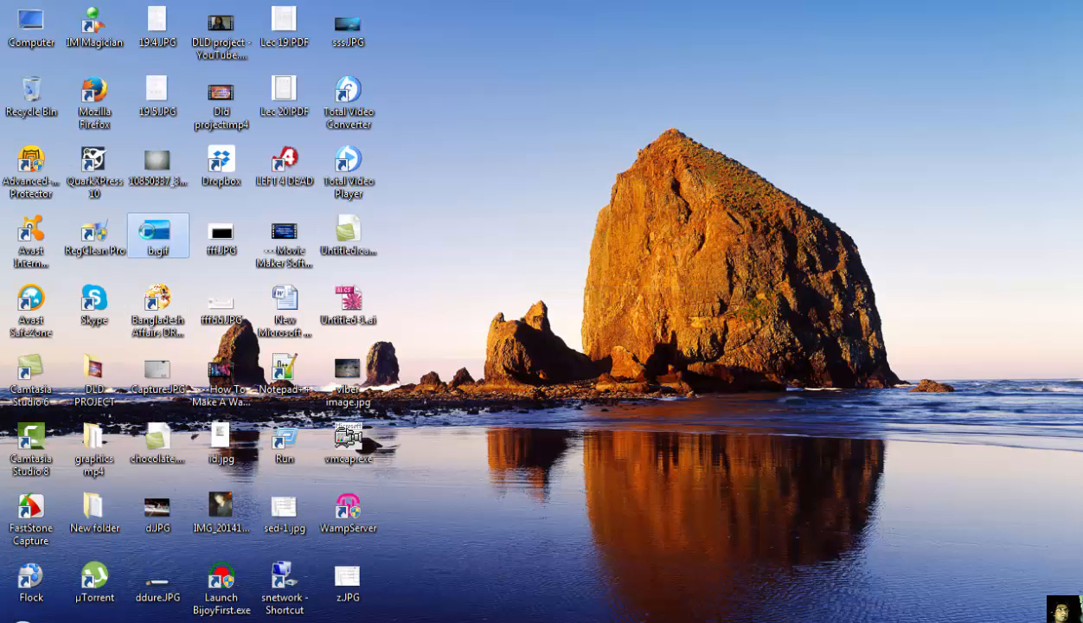
right_click(145, 235)
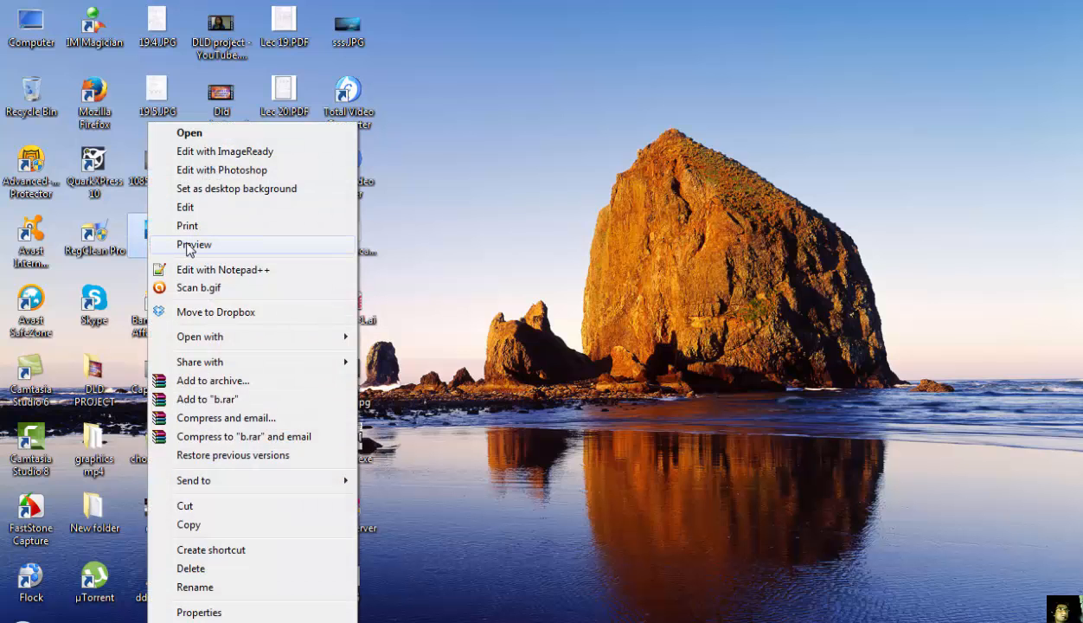
click(186, 245)
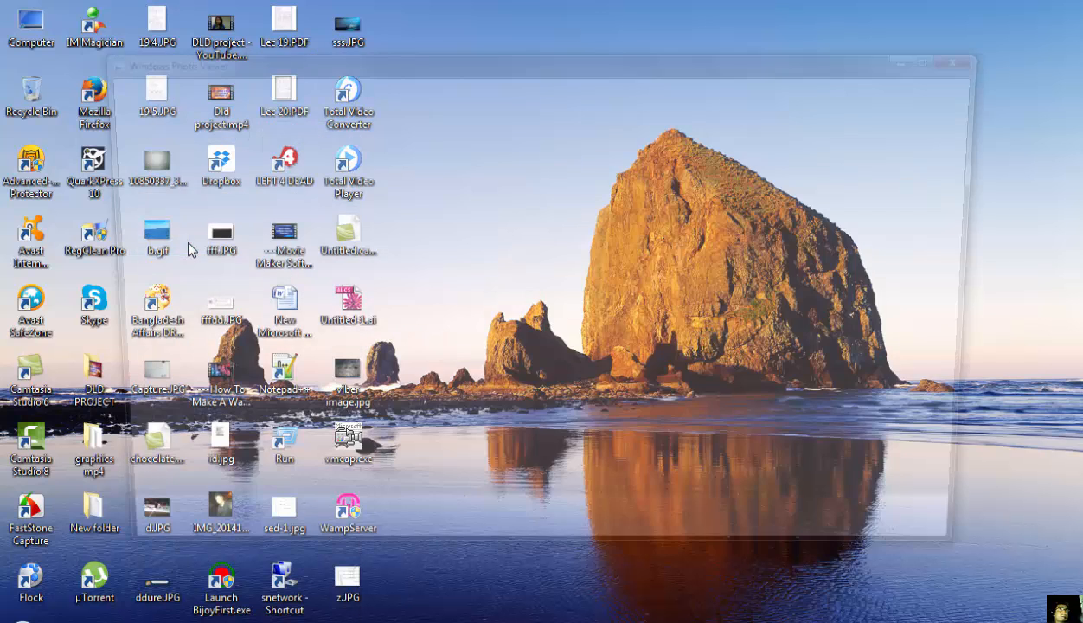